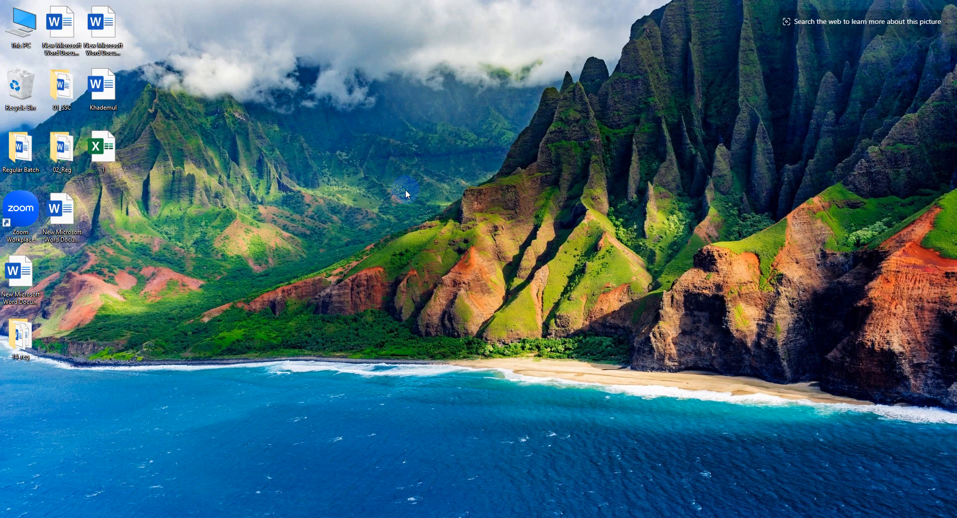
# Create a new Microsoft Excel Worksheet file on the desktop
pyautogui.rightClick(393, 183)
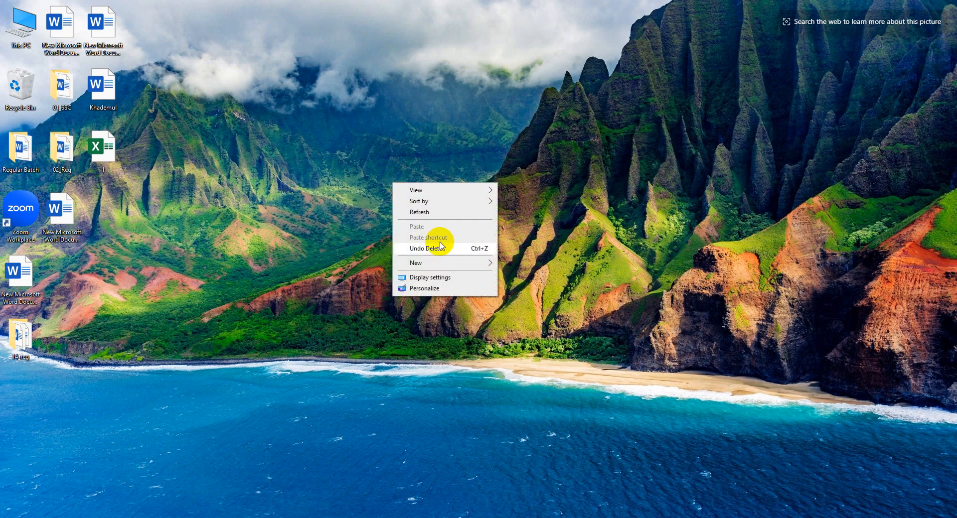
pyautogui.moveTo(486, 262)
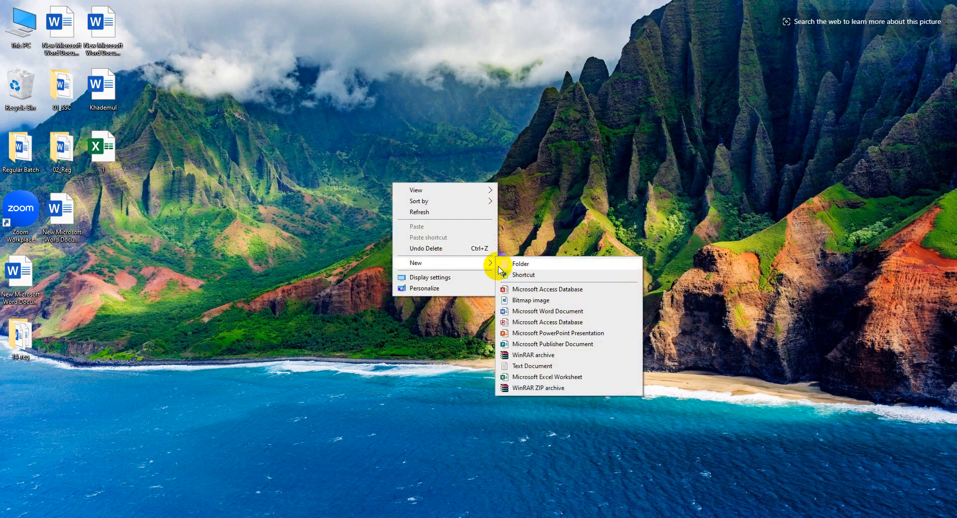
pyautogui.click(547, 377)
pyautogui.click(445, 305)
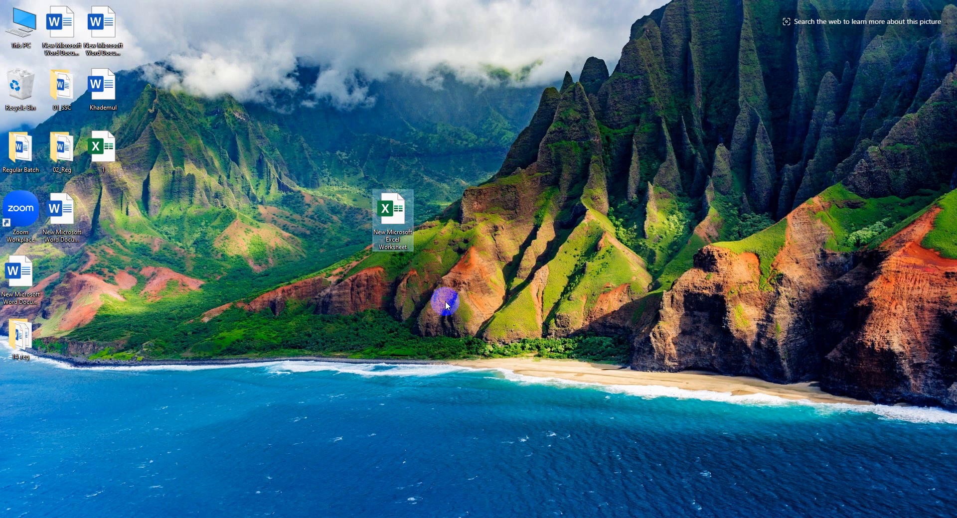
# Rename the new worksheet file as Basics of Excel, and open it briefly to check it
pyautogui.rightClick(392, 244)
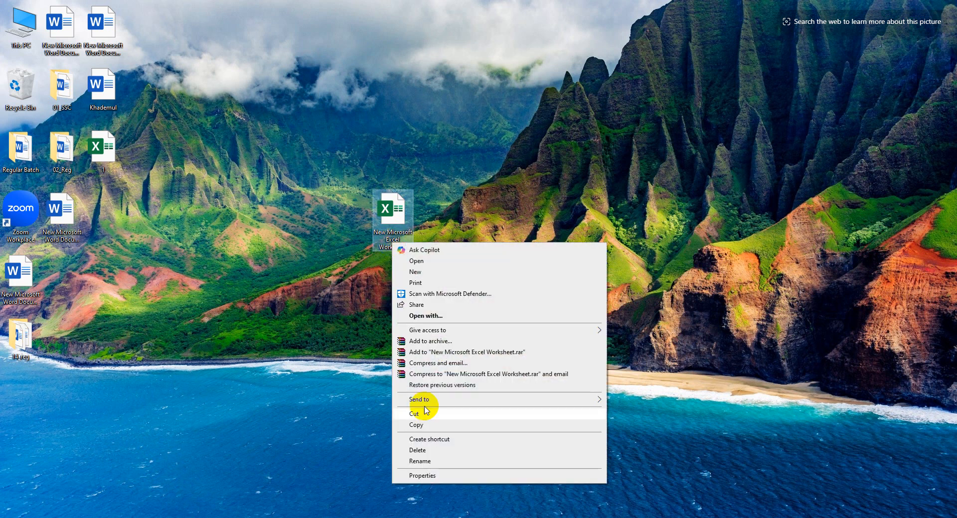
pyautogui.click(418, 461)
pyautogui.write('P')
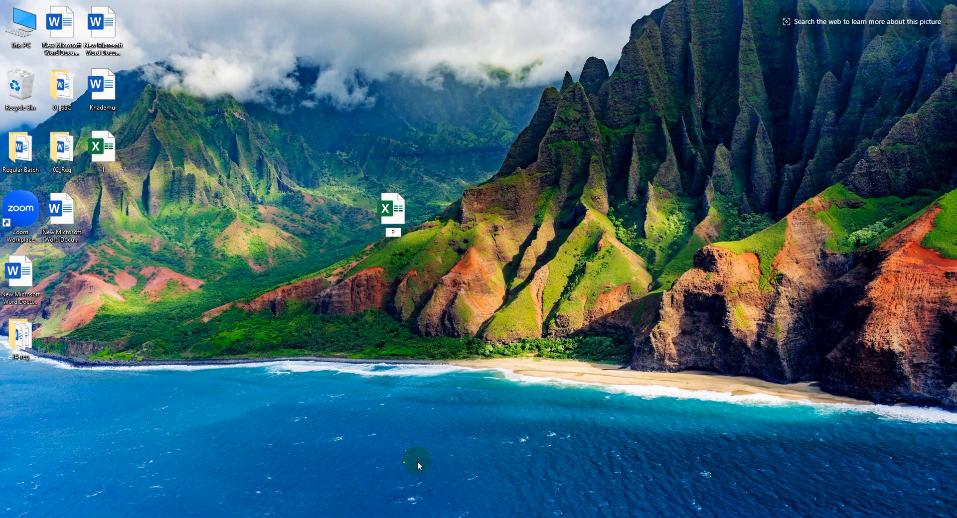
pyautogui.write('ra')
pyautogui.press('BackSpace')
pyautogui.press('BackSpace')
pyautogui.press('BackSpace')
pyautogui.write('Basics of Excel')
pyautogui.press('Return')
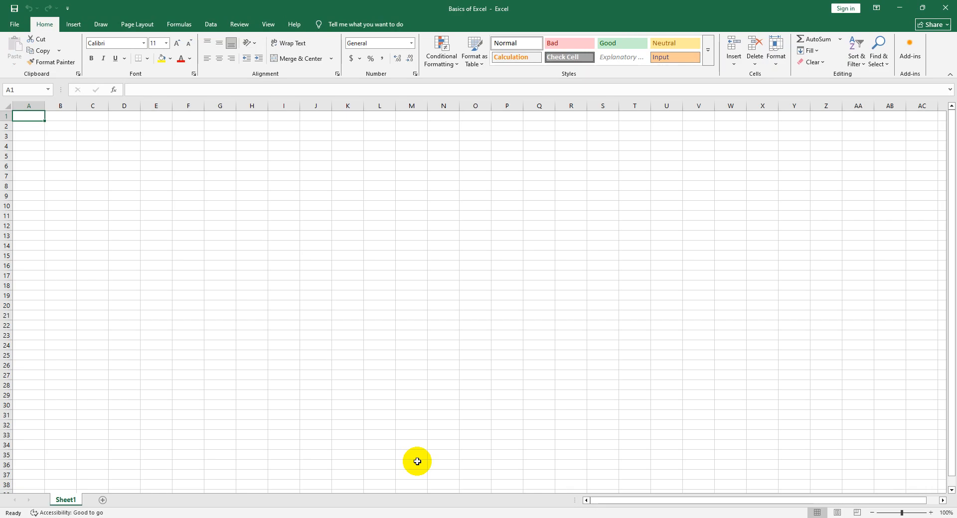
pyautogui.click(945, 7)
# Launch Excel through a Windows search for excel and start a blank workbook, closing it without saving
pyautogui.press('super')
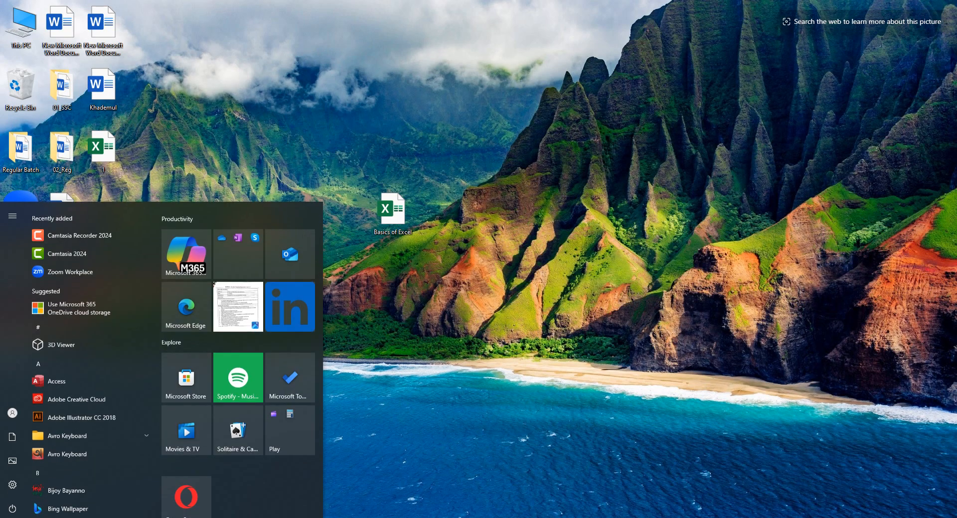
pyautogui.write('excel')
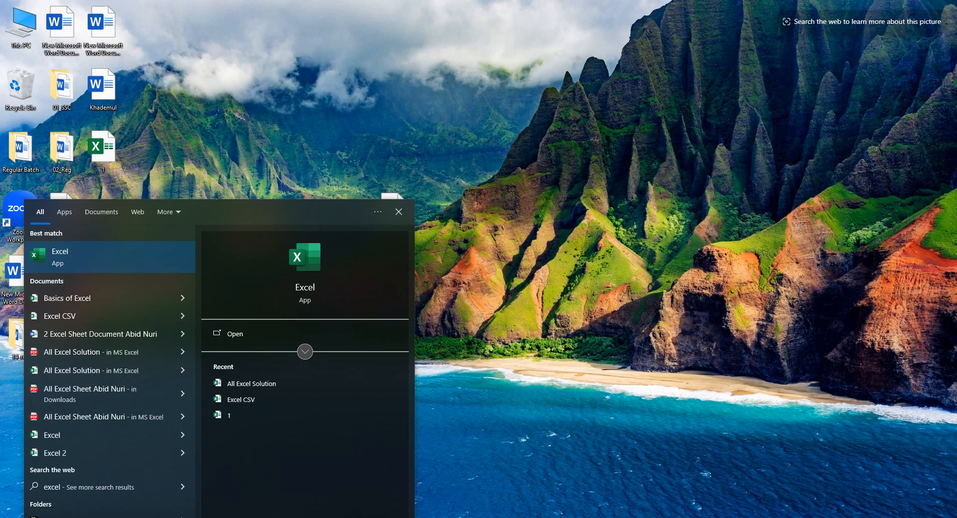
pyautogui.click(237, 331)
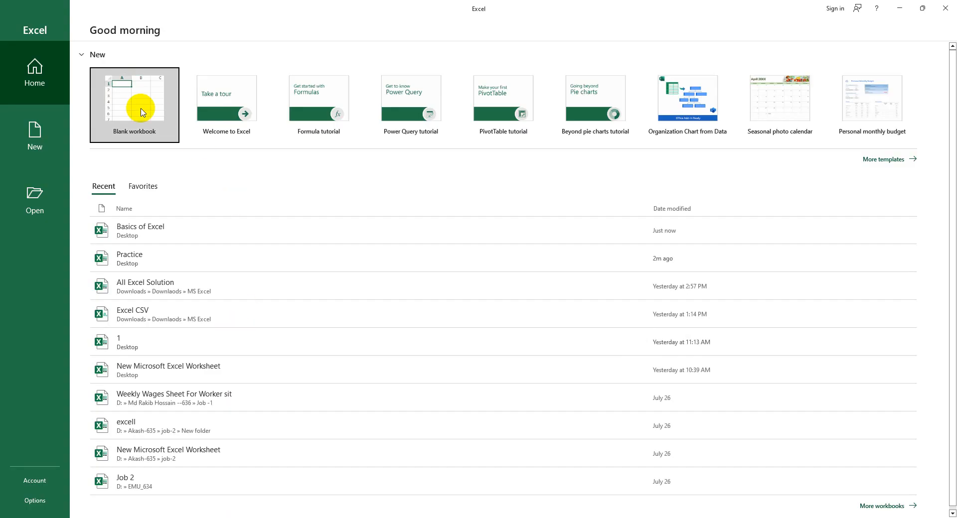
pyautogui.click(142, 112)
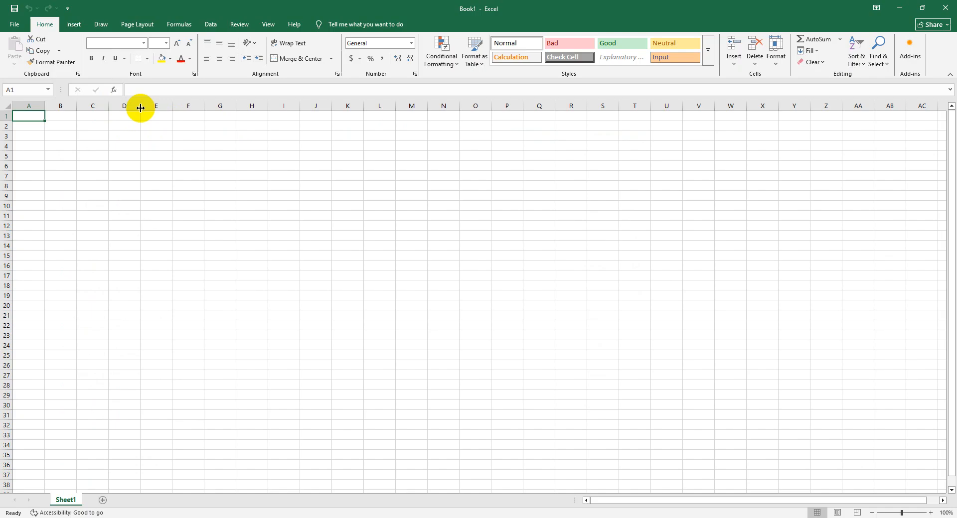
pyautogui.click(945, 7)
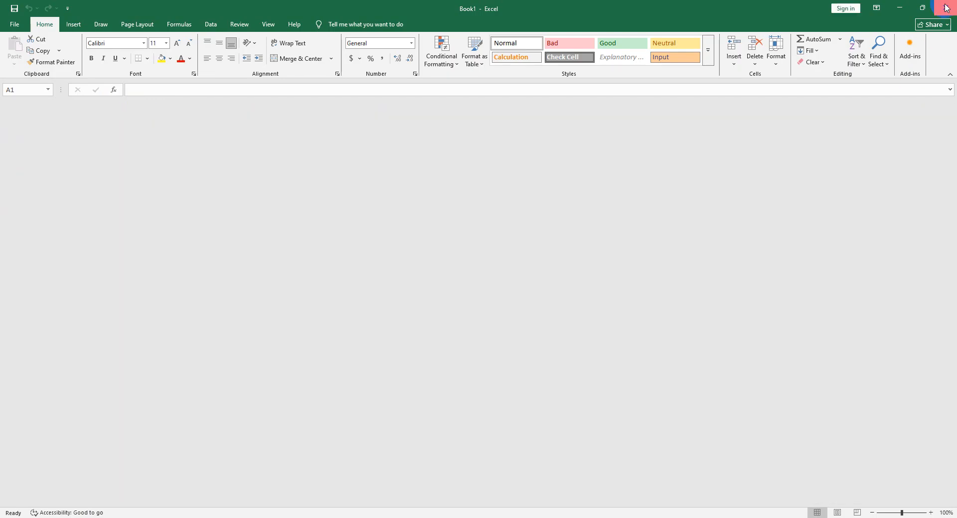
# Start Excel by running the command excel from the Windows Run dialog
pyautogui.press('super+r')
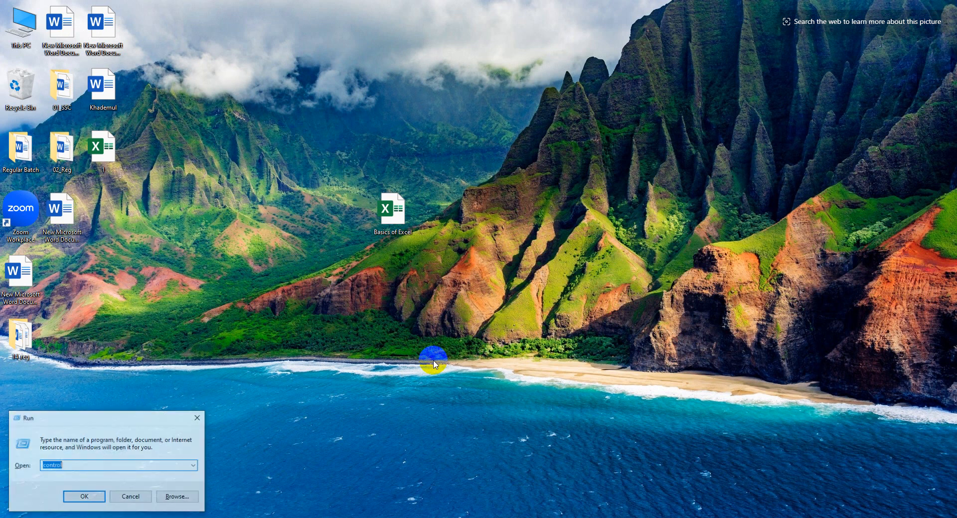
pyautogui.write('excel')
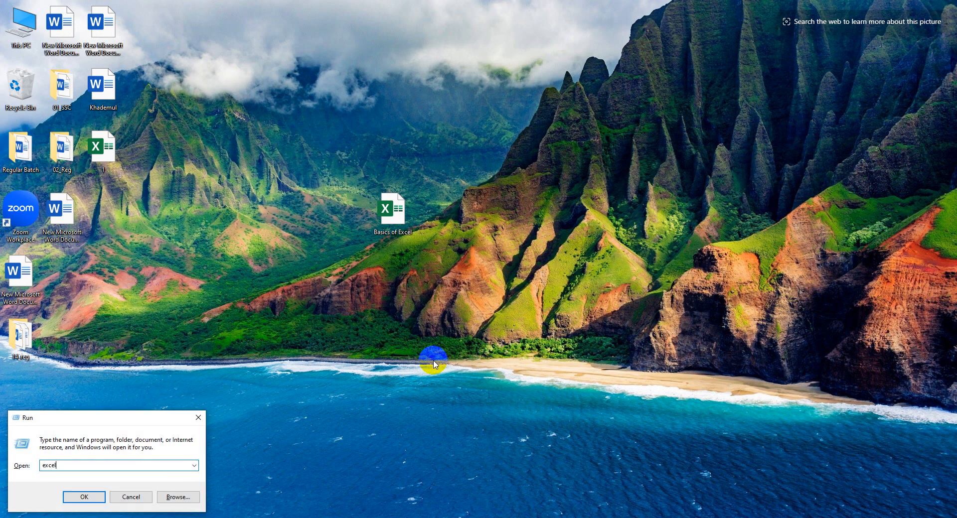
pyautogui.press('Return')
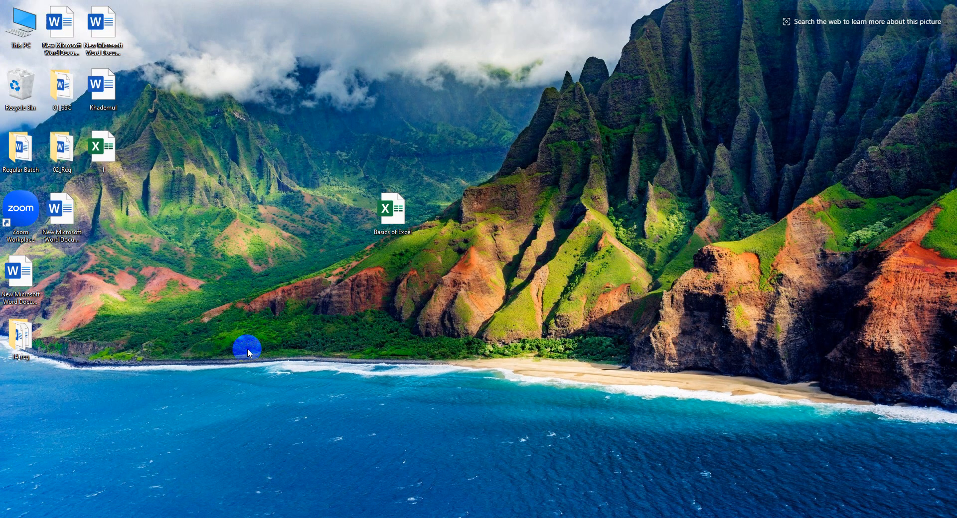
# Look up Run and cmd in the Windows search, then dismiss it
pyautogui.press('super+r')
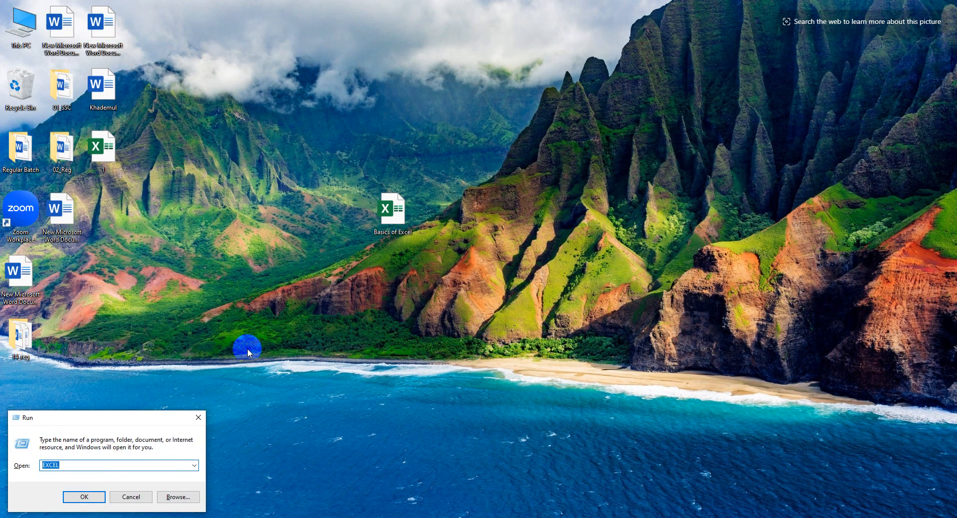
pyautogui.click(142, 497)
pyautogui.press('super')
pyautogui.write('run')
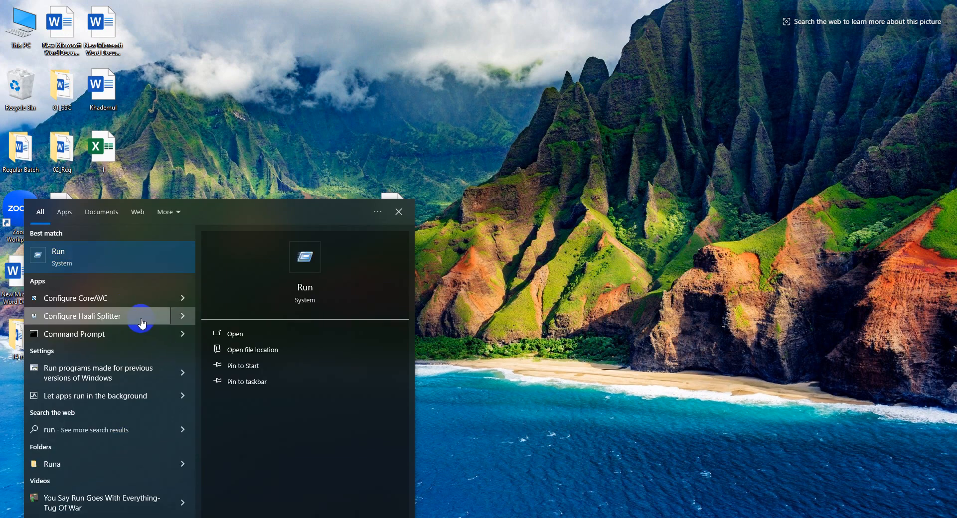
pyautogui.press('BackSpace')
pyautogui.press('BackSpace')
pyautogui.press('BackSpace')
pyautogui.write('cm')
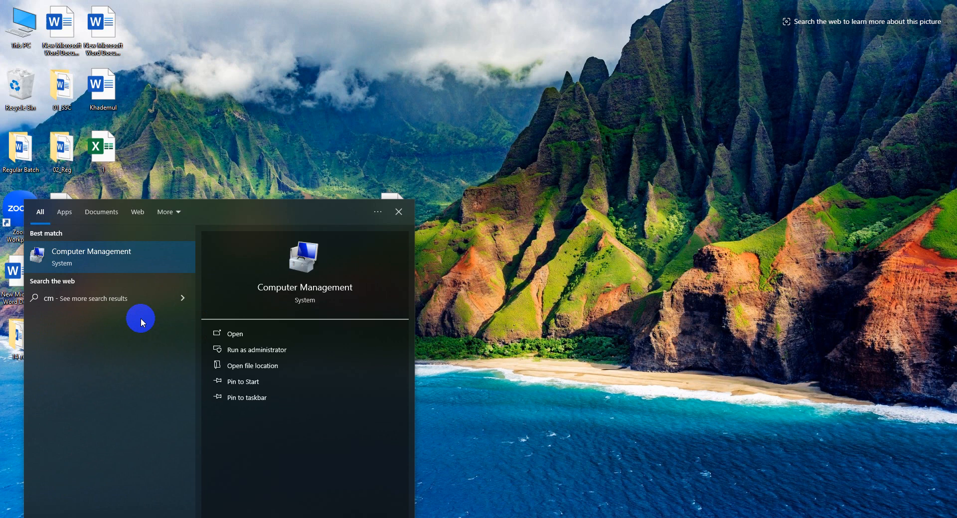
pyautogui.write('d')
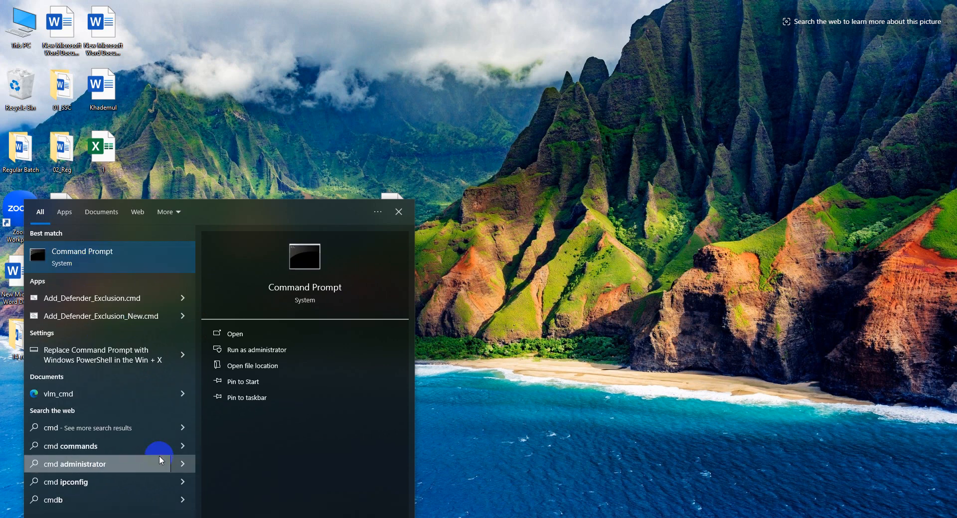
pyautogui.click(454, 361)
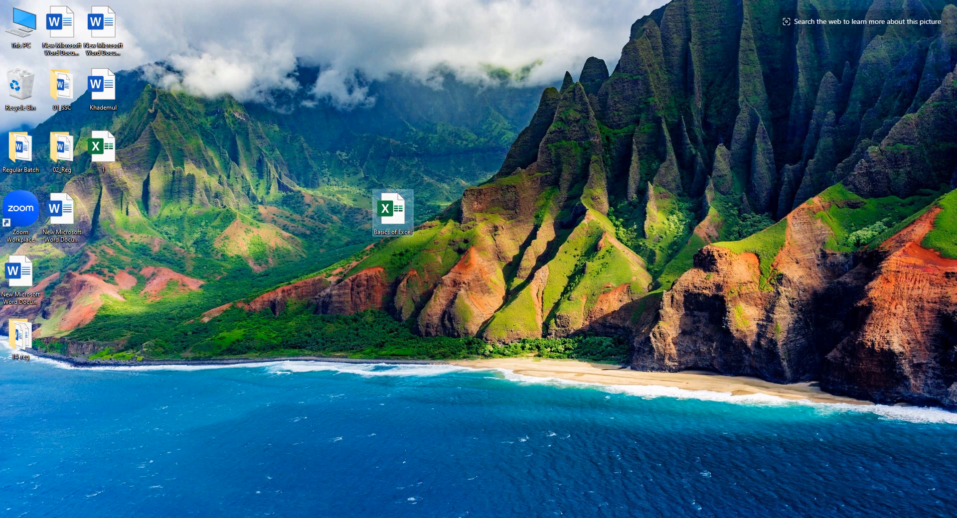
# Run the excel command again to reach the Excel start screen, then close it
pyautogui.press('super+r')
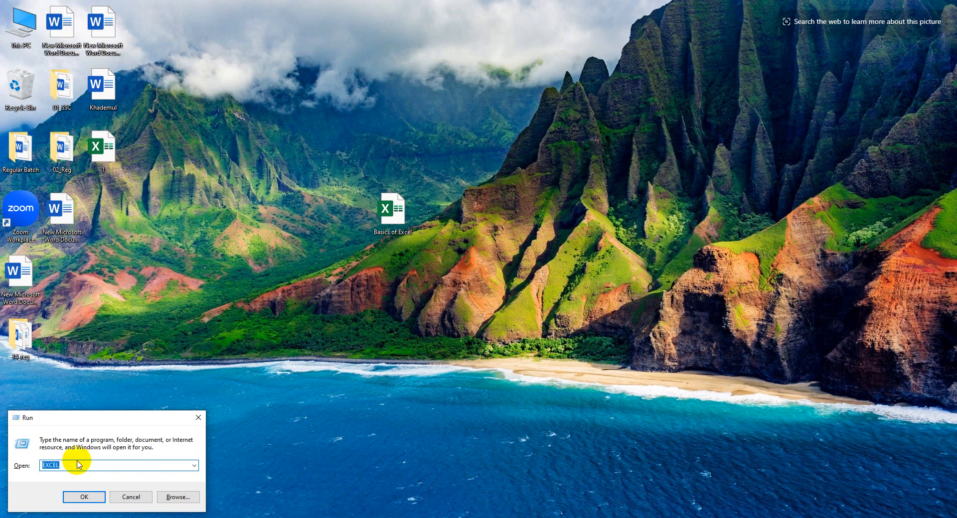
pyautogui.write('excel')
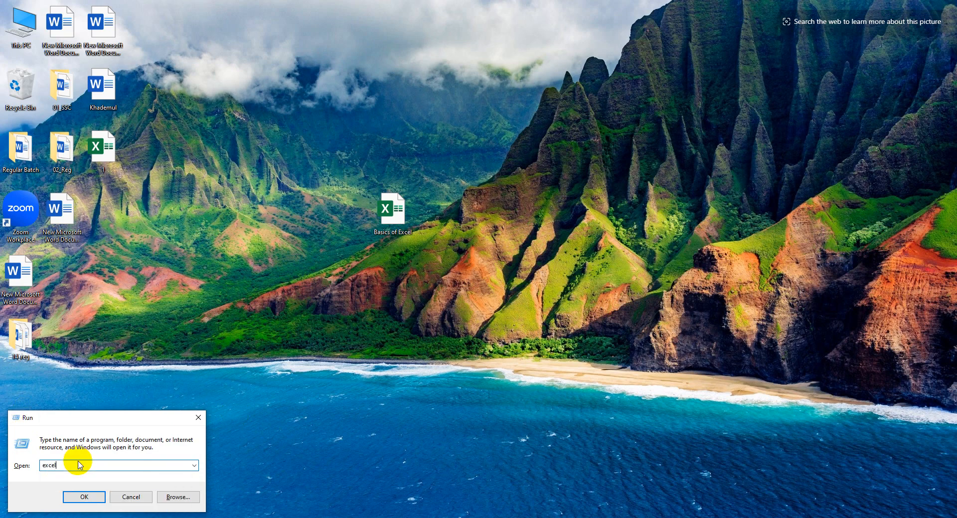
pyautogui.press('Return')
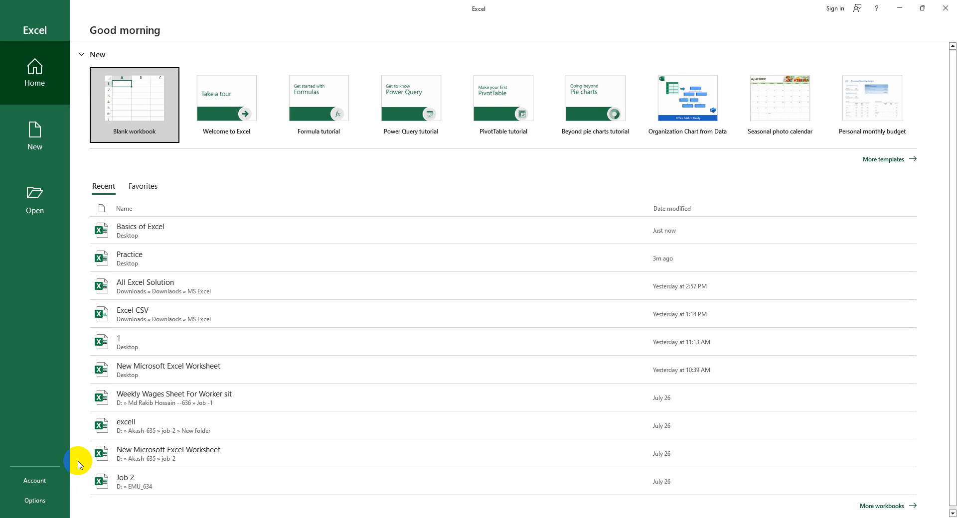
pyautogui.click(940, 10)
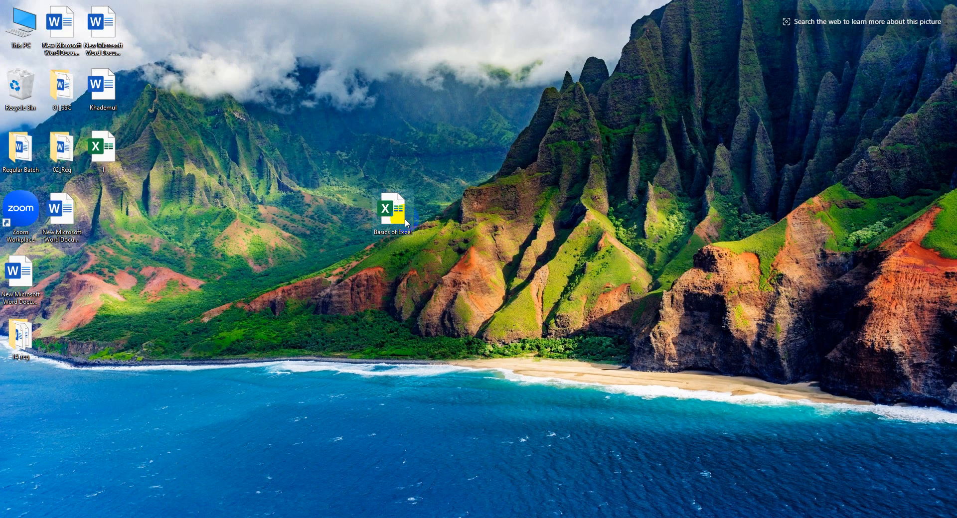
# Open the Basics of Excel workbook from the desktop and enlarge the sheet to 280% zoom
pyautogui.doubleClick(400, 217)
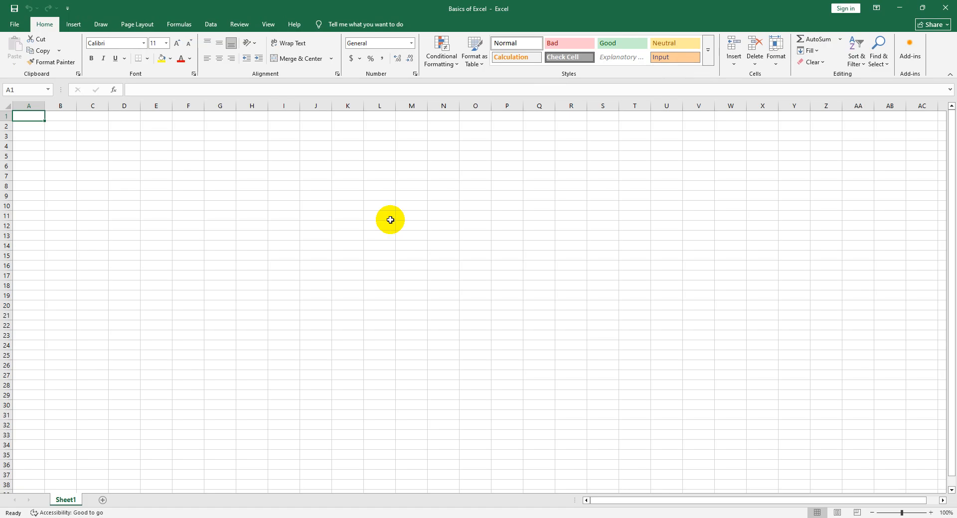
pyautogui.keyDown('ctrl'); pyautogui.scroll(1, 213, 268); pyautogui.keyUp('ctrl')
pyautogui.keyDown('ctrl'); pyautogui.scroll(9, 213, 267); pyautogui.keyUp('ctrl')
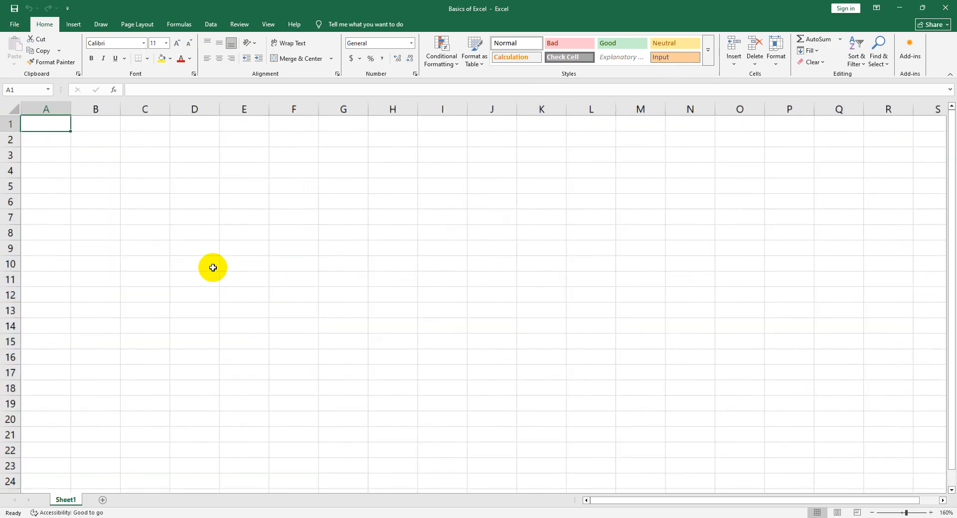
pyautogui.keyDown('ctrl'); pyautogui.scroll(1, 213, 268); pyautogui.keyUp('ctrl')
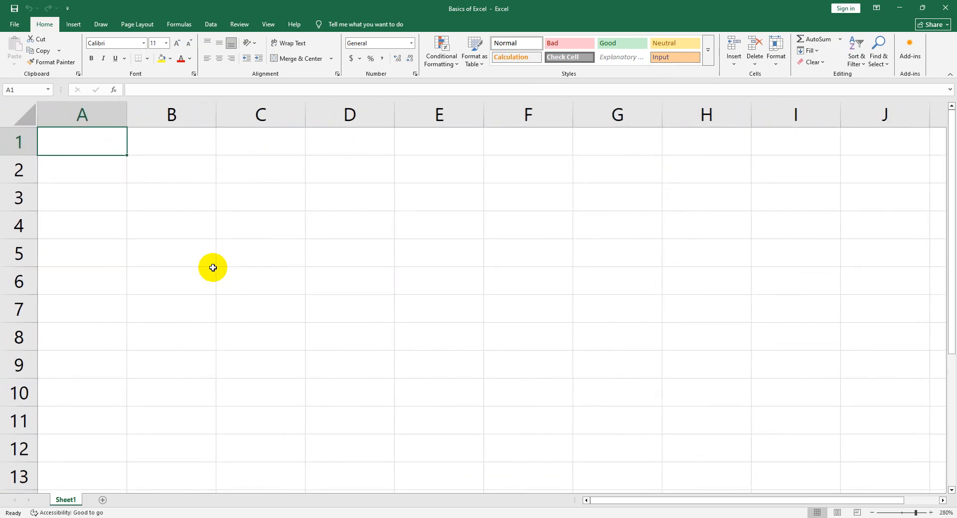
# Point out the cells of the grid by selecting single cells and a large block, ending on cell B4
pyautogui.click(188, 180)
pyautogui.click(118, 151)
pyautogui.moveTo(209, 176); pyautogui.dragTo(793, 393)
pyautogui.click(212, 232)
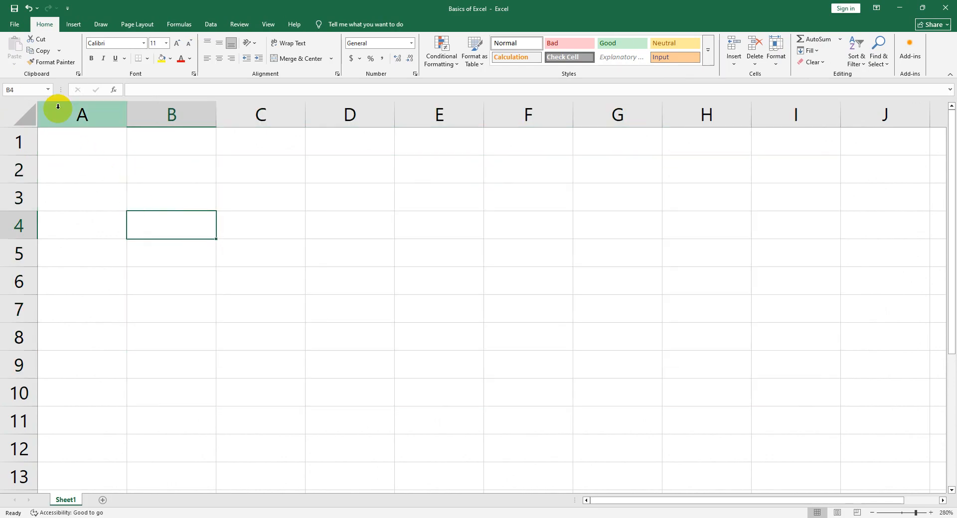
# Trace the row numbers downward from row 1 and the column letters across from column A, ending on cell F4
pyautogui.moveTo(7, 138); pyautogui.dragTo(7, 391)
pyautogui.click(106, 121)
pyautogui.moveTo(106, 120); pyautogui.dragTo(679, 107)
pyautogui.click(488, 223)
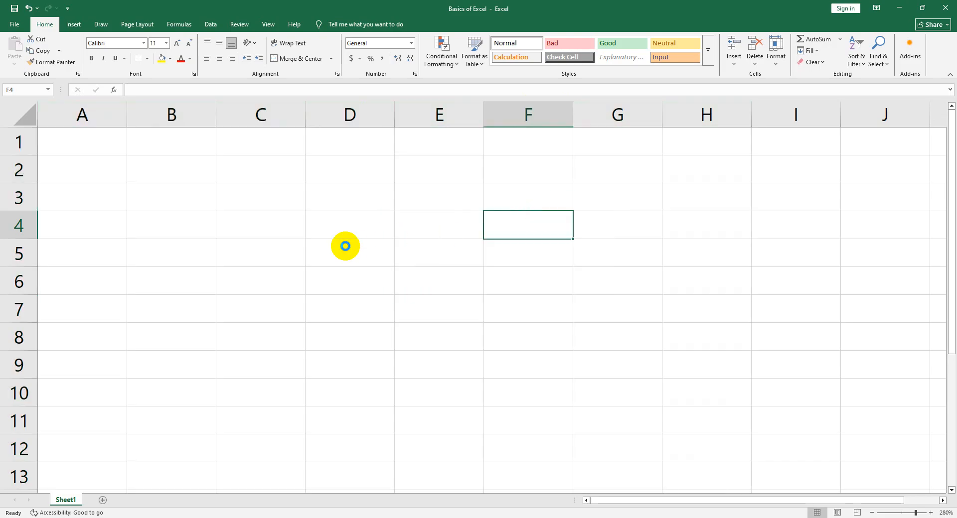
# Highlight columns A and B, then the first rows of the sheet, ending on cell B3
pyautogui.keyDown('ctrl'); pyautogui.scroll(-2, 345, 246); pyautogui.keyUp('ctrl')
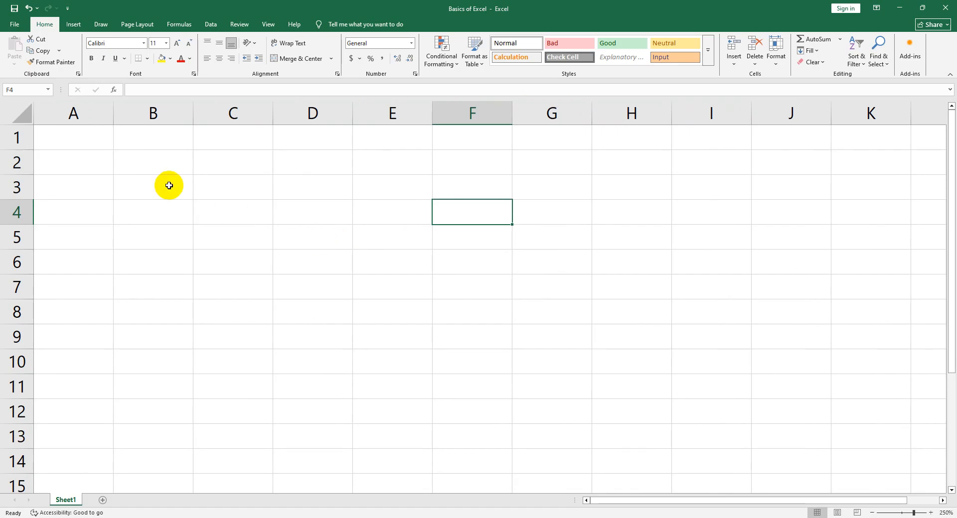
pyautogui.moveTo(46, 108); pyautogui.dragTo(119, 109)
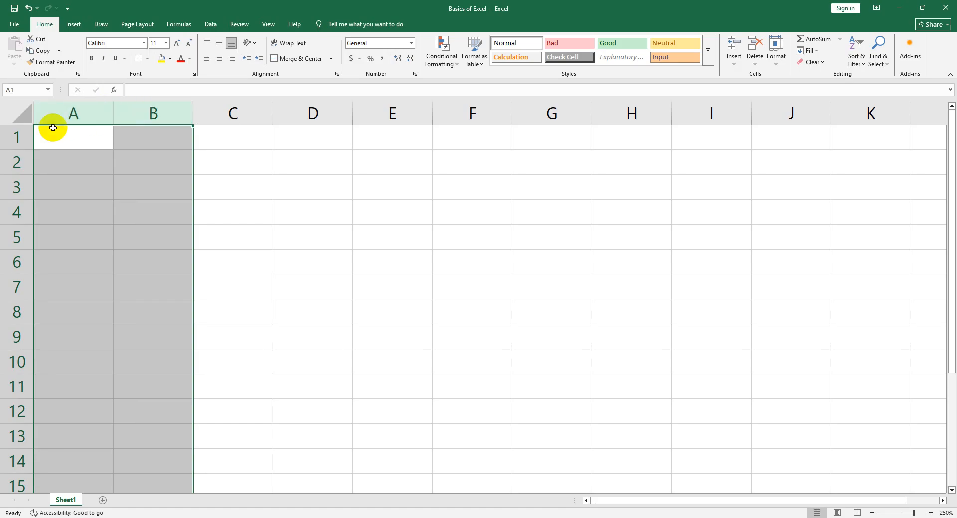
pyautogui.click(14, 145)
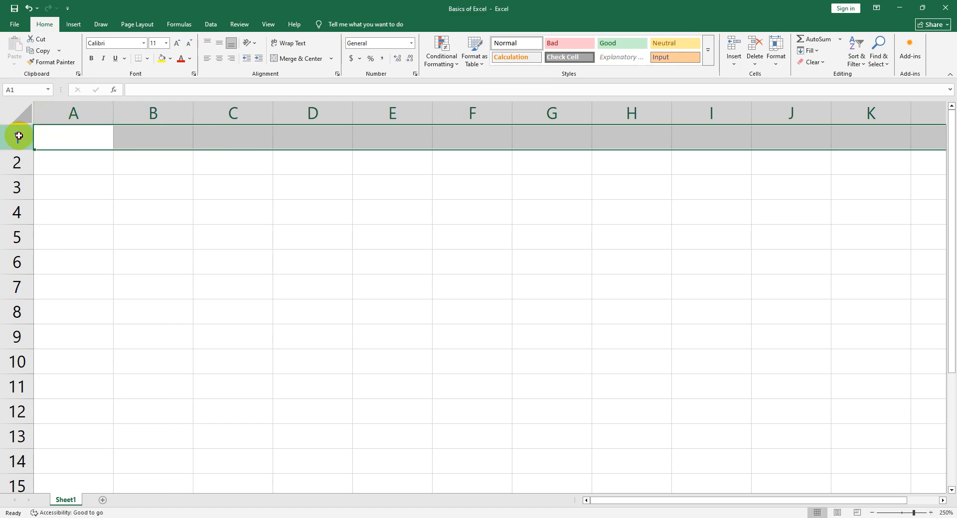
pyautogui.moveTo(18, 136); pyautogui.dragTo(6, 177)
pyautogui.click(131, 188)
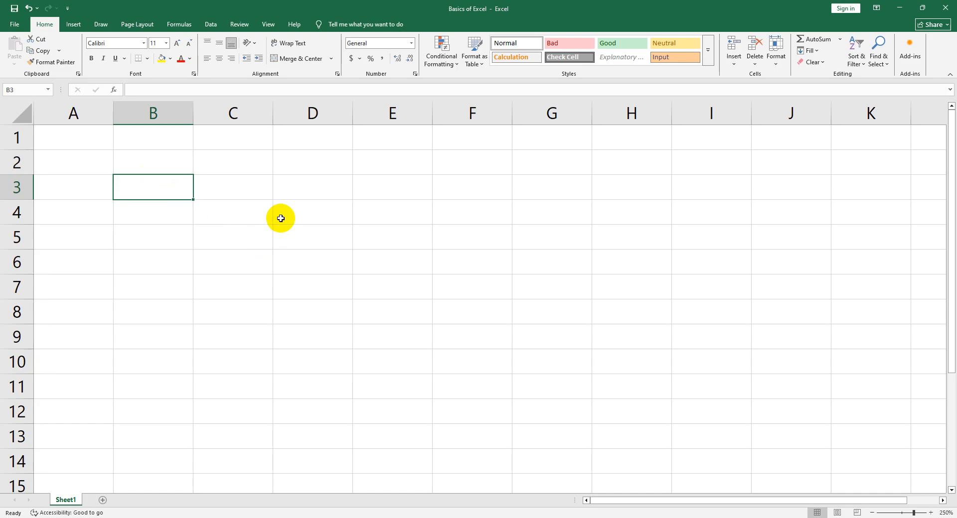
# Show the sheet at 175% zoom and select individual cells around C3 and B3 one after another
pyautogui.scroll(-5, 276, 219)
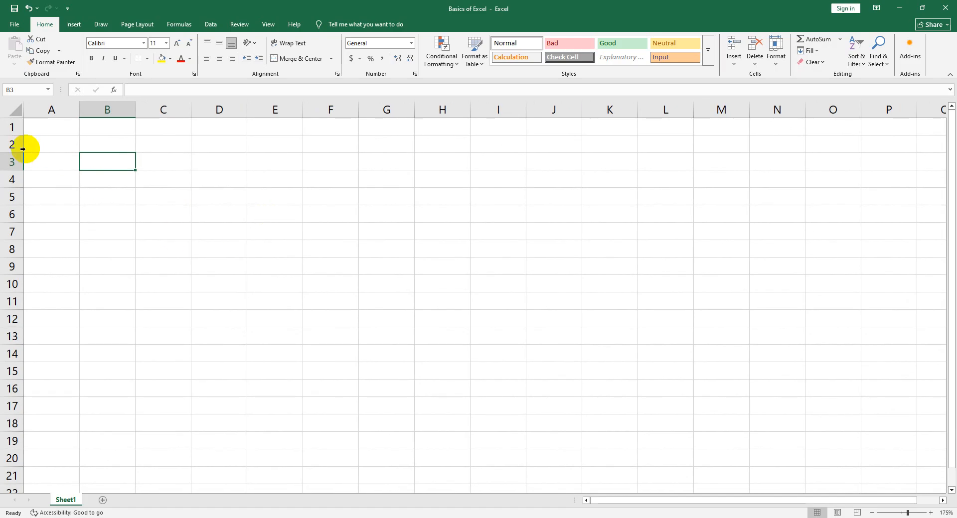
pyautogui.click(200, 175)
pyautogui.click(158, 164)
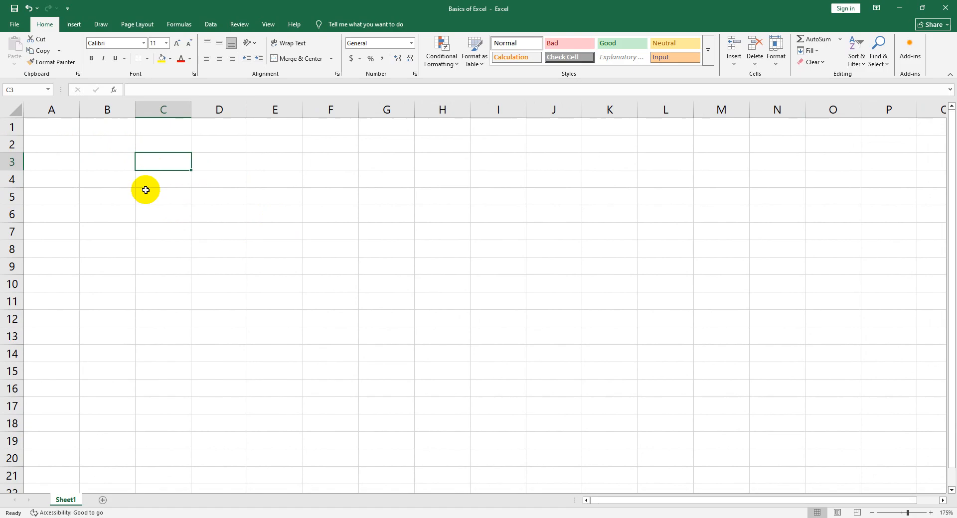
pyautogui.click(142, 195)
pyautogui.click(118, 181)
pyautogui.click(100, 156)
pyautogui.click(64, 158)
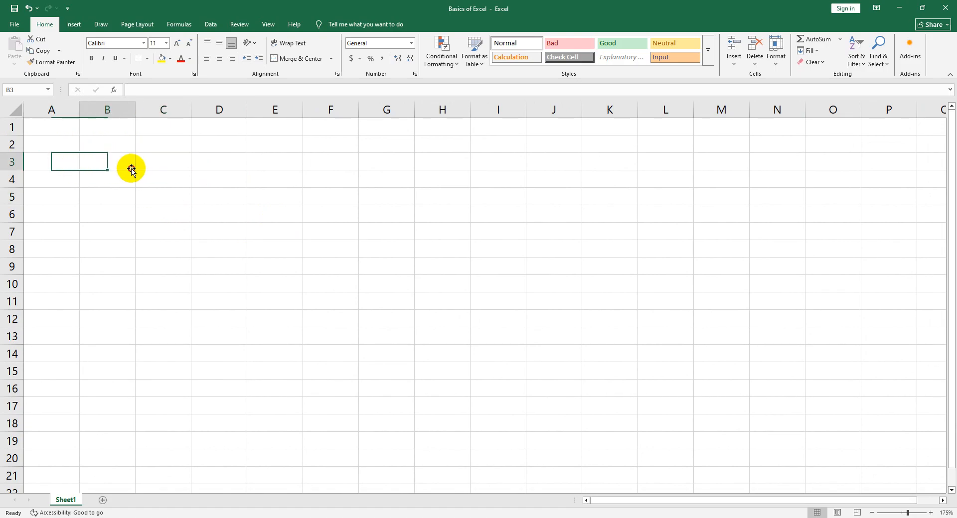
# Select individual cells in rows 3 to 5 between columns B and D, ending on cell B4
pyautogui.click(222, 180)
pyautogui.click(225, 158)
pyautogui.click(144, 199)
pyautogui.click(145, 176)
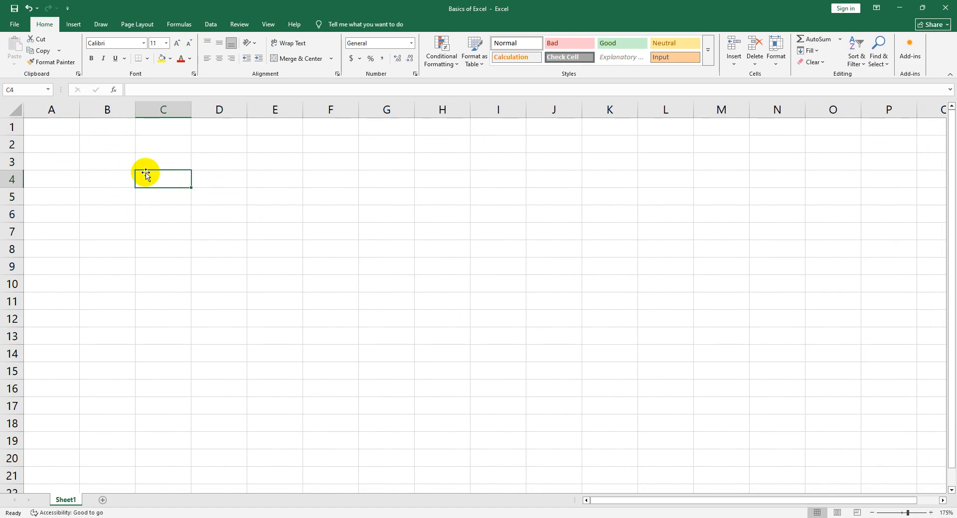
pyautogui.click(113, 161)
pyautogui.click(187, 178)
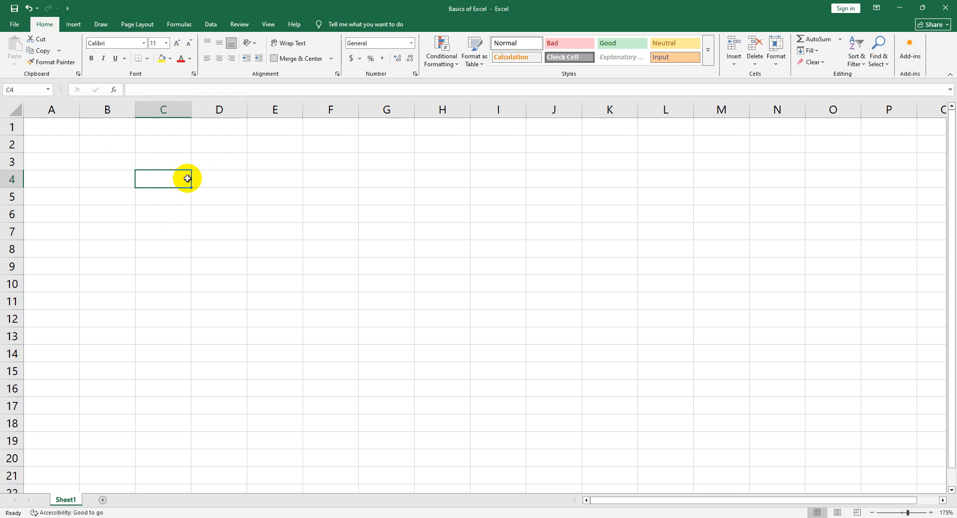
pyautogui.click(96, 176)
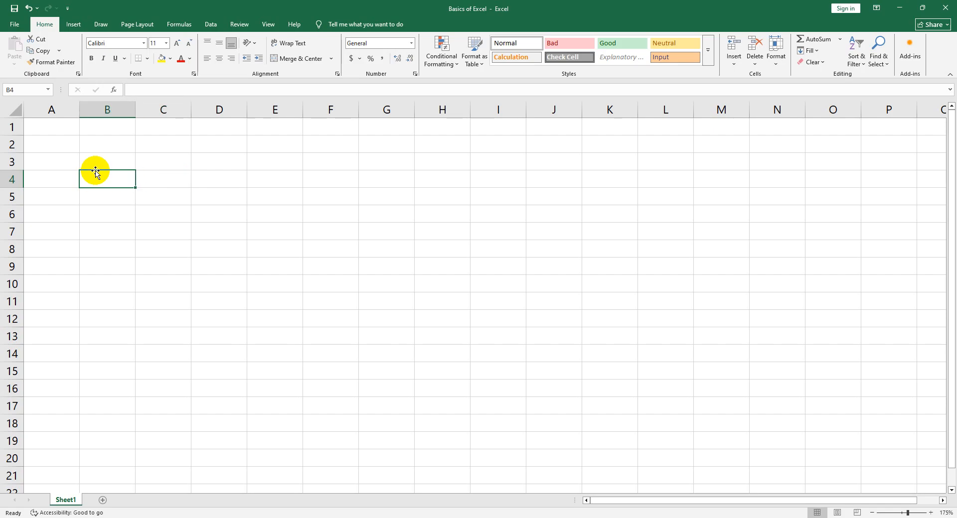
# Select column E from cell E9 down to the sheet's last row, then highlight that entire last row
pyautogui.click(292, 268)
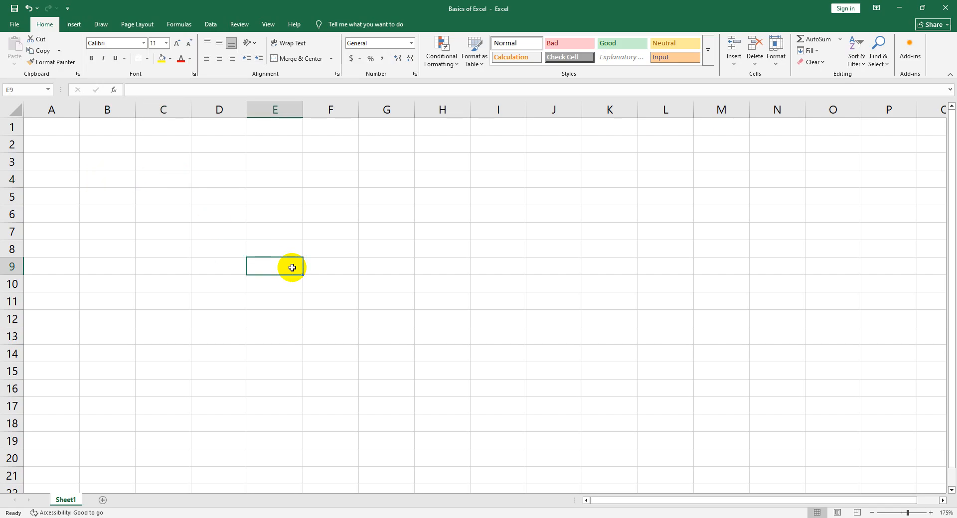
pyautogui.hotkey('ctrl', 'shift', 'Down')
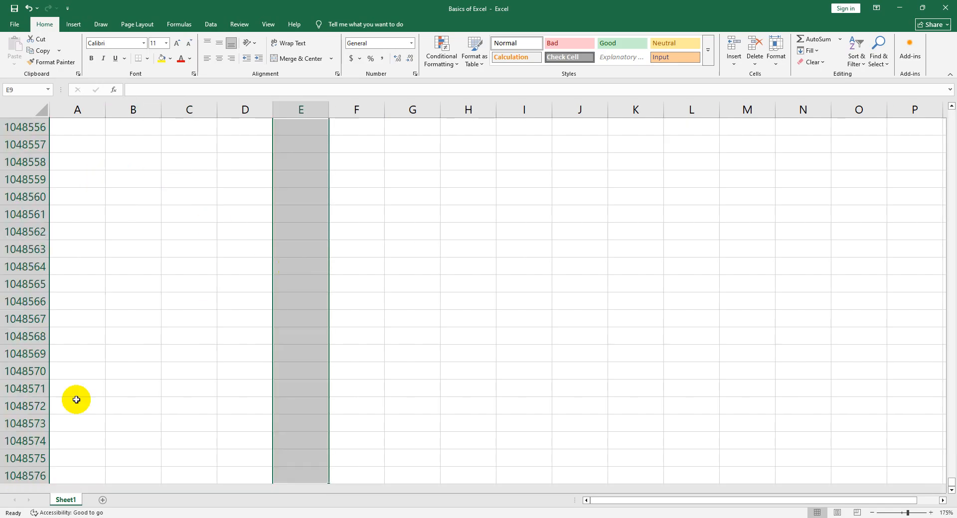
pyautogui.click(19, 478)
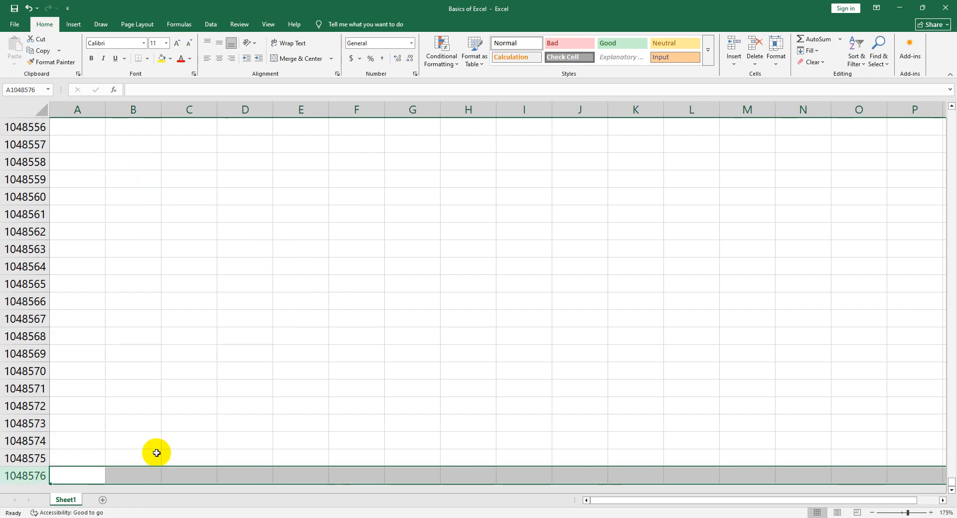
# Select the whole sheet, then go from cell A1 to the last row and the last column, returning to A1 each time
pyautogui.hotkey('ctrl', 'a')
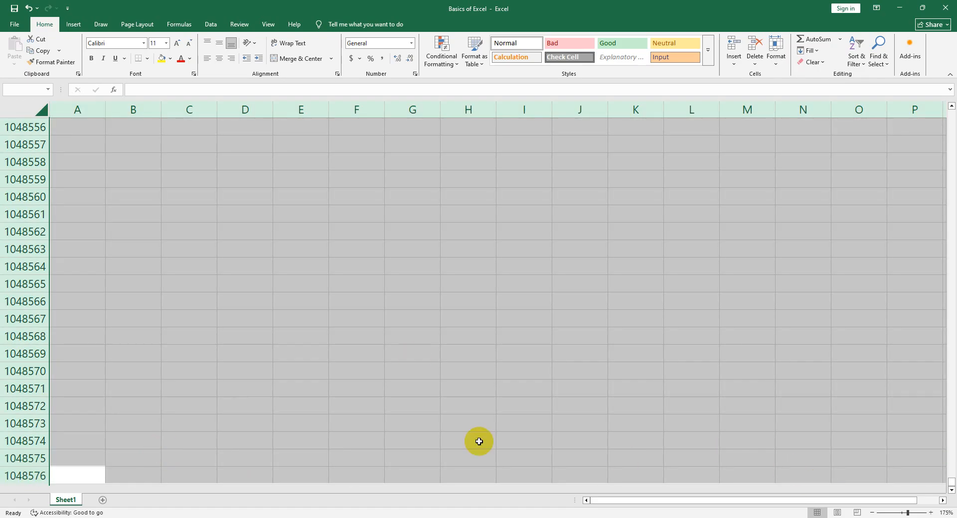
pyautogui.hotkey('ctrl', 'Home')
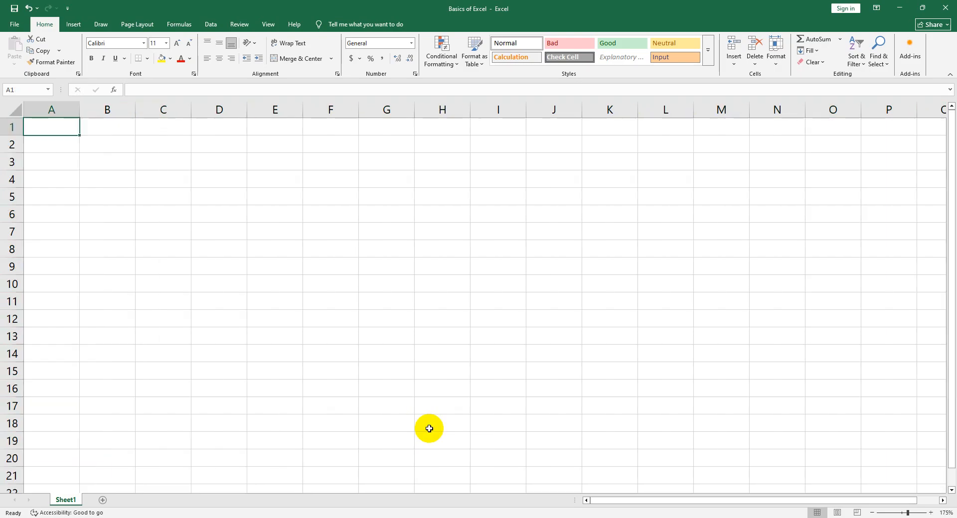
pyautogui.hotkey('ctrl', 'Down')
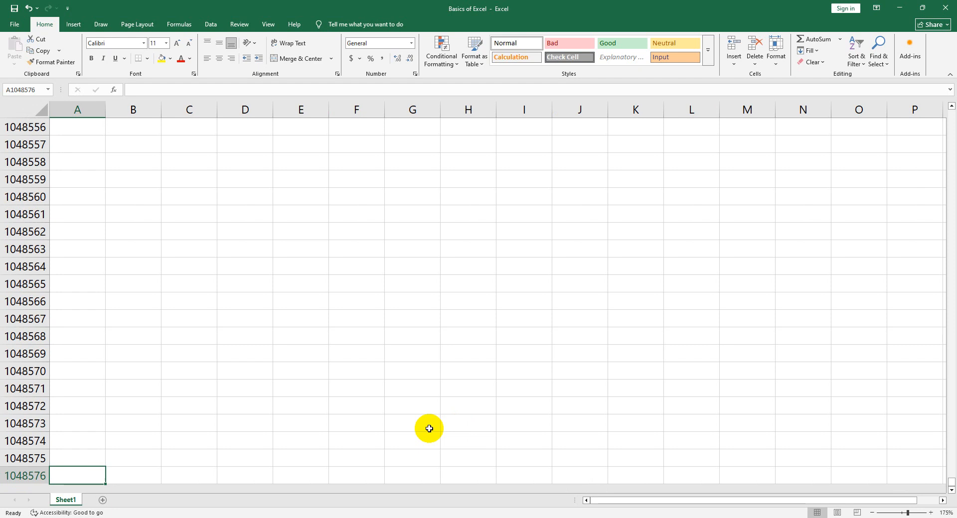
pyautogui.hotkey('ctrl', 'Up')
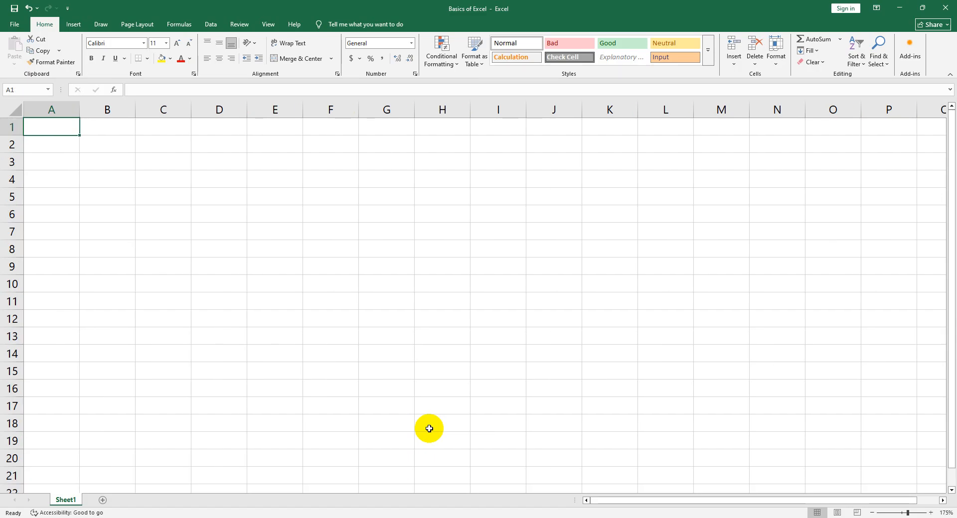
pyautogui.hotkey('ctrl', 'Right')
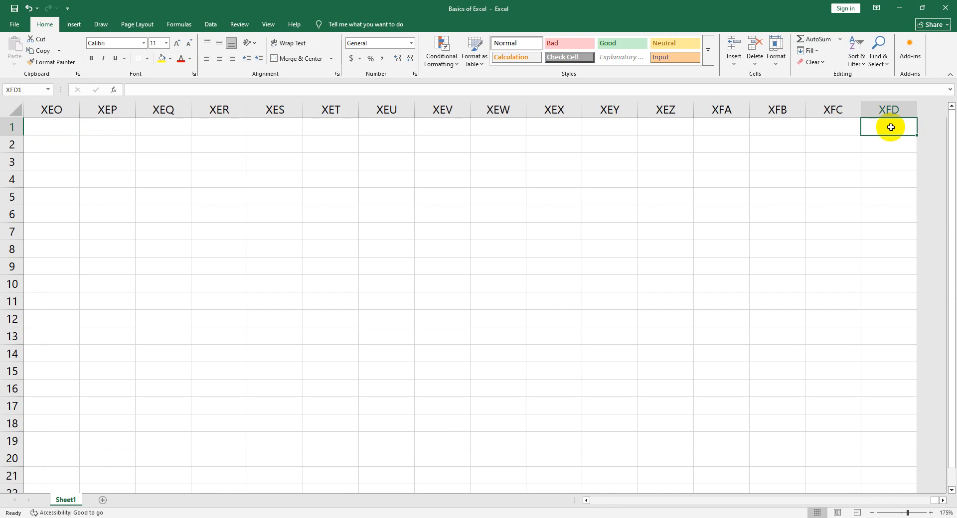
pyautogui.hotkey('ctrl', 'Left')
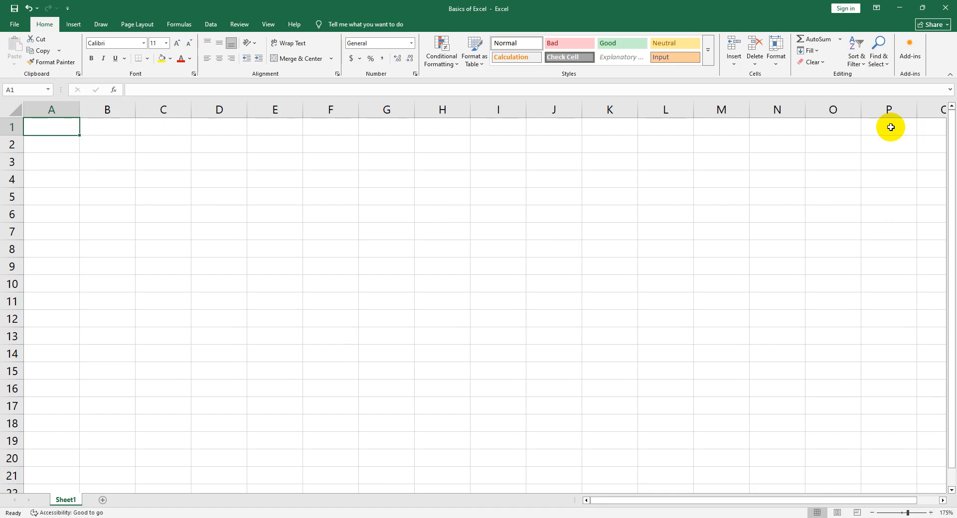
# Select scattered single cells in the first rows, including B2, A1, C2 and E2, ending on cell C5
pyautogui.click(113, 142)
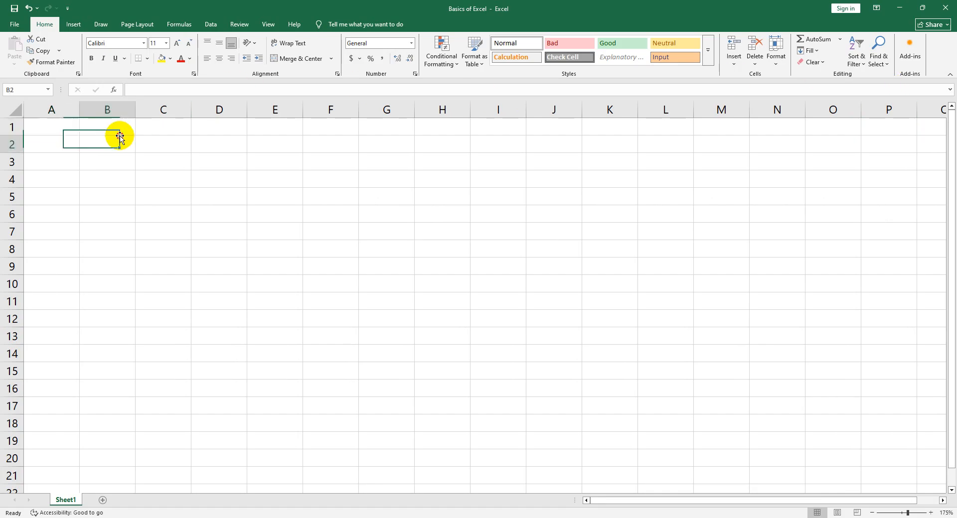
pyautogui.click(82, 156)
pyautogui.click(58, 130)
pyautogui.click(165, 144)
pyautogui.click(280, 140)
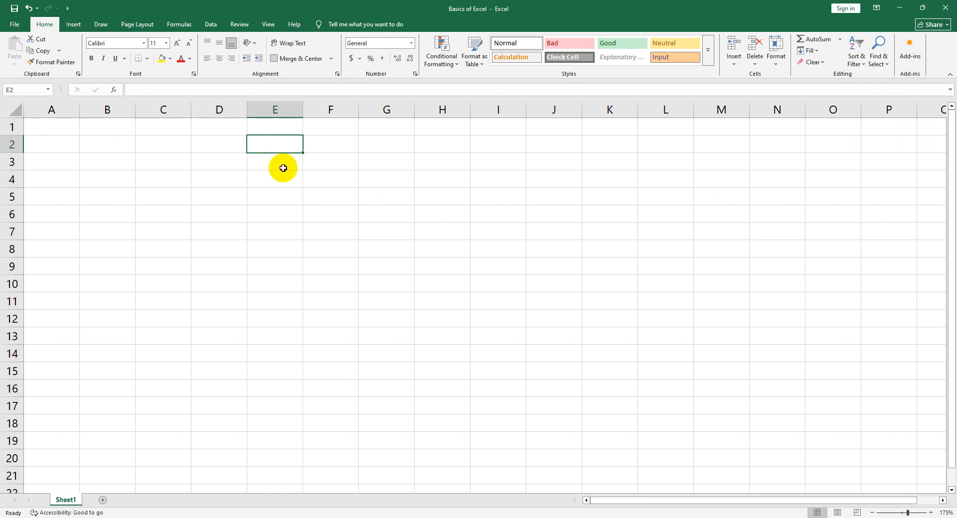
pyautogui.click(140, 196)
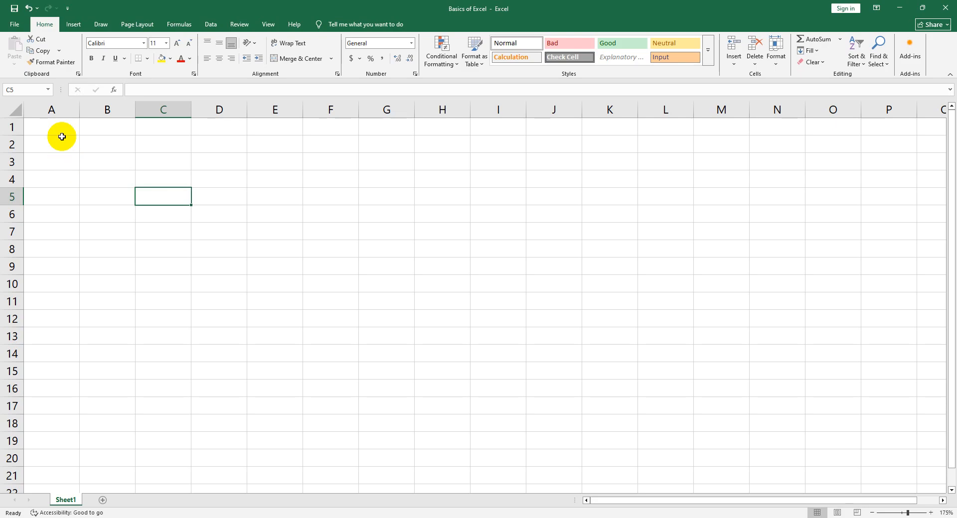
# Select cells A1 and B1, magnify the screen, and move the selection one cell at a time to C2
pyautogui.click(40, 126)
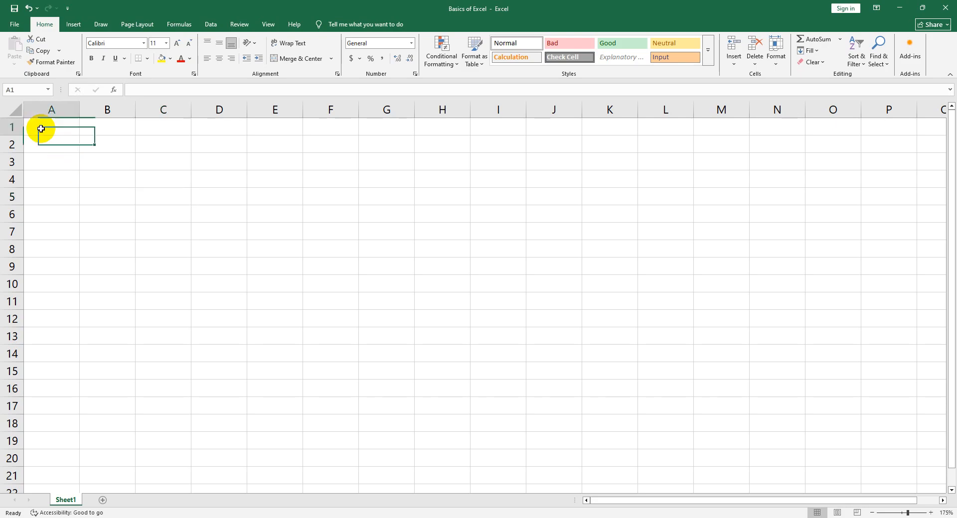
pyautogui.click(112, 132)
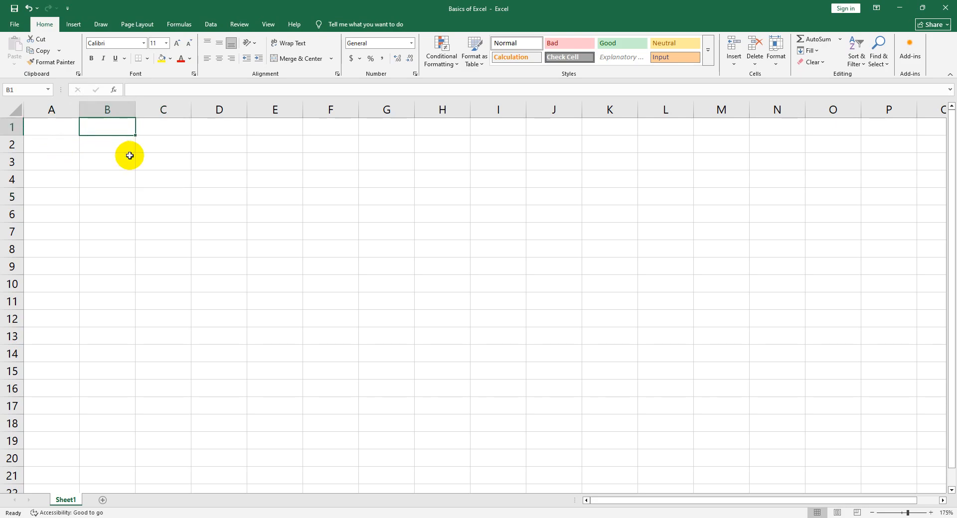
pyautogui.press('super+plus')
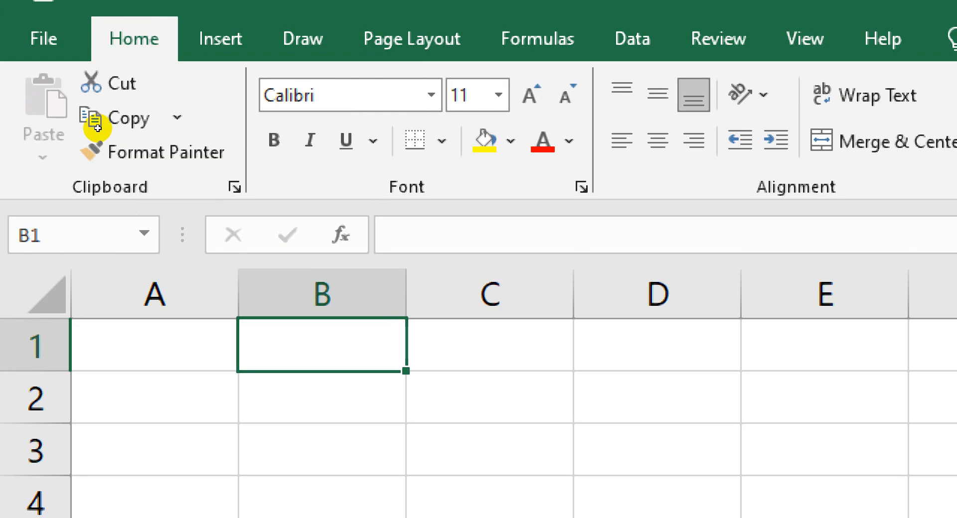
pyautogui.press('Down')
pyautogui.press('Up')
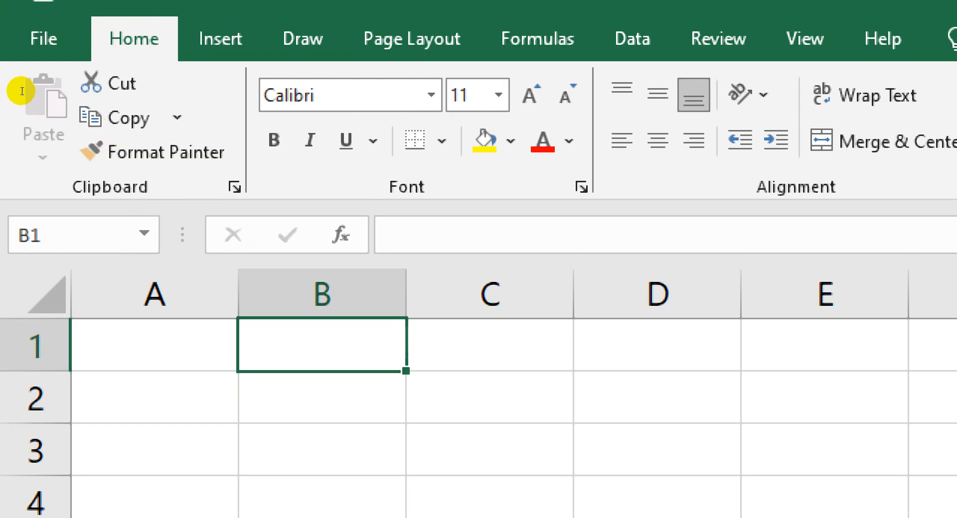
pyautogui.press('Down')
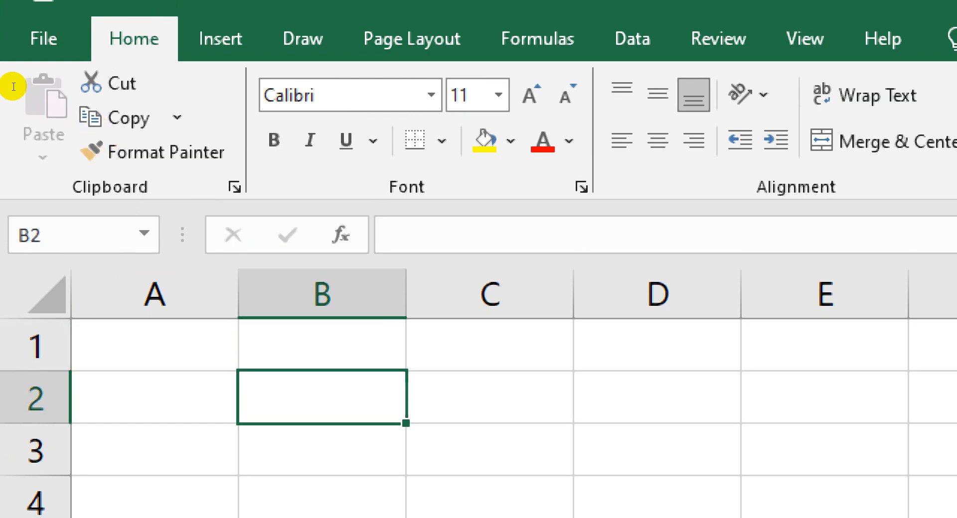
pyautogui.press('Right')
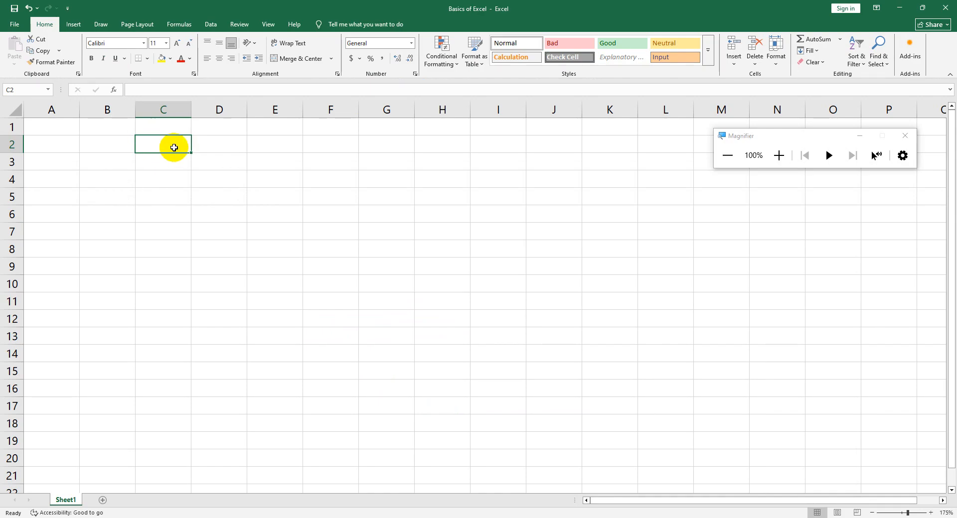
# Select cells J10, D4, C8 and G15 in turn to relate each cell to its column letter and row number
pyautogui.click(545, 284)
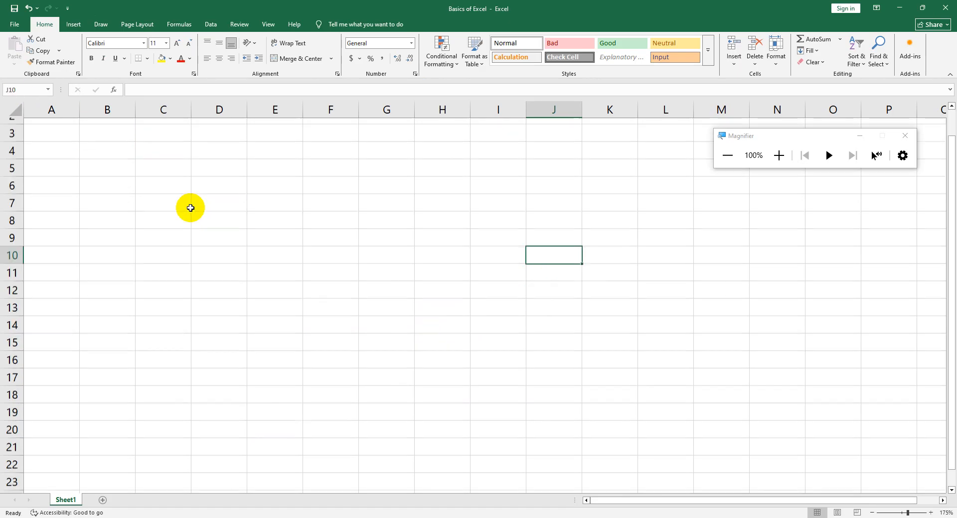
pyautogui.scroll(-3, 188, 207)
pyautogui.scroll(3, 187, 204)
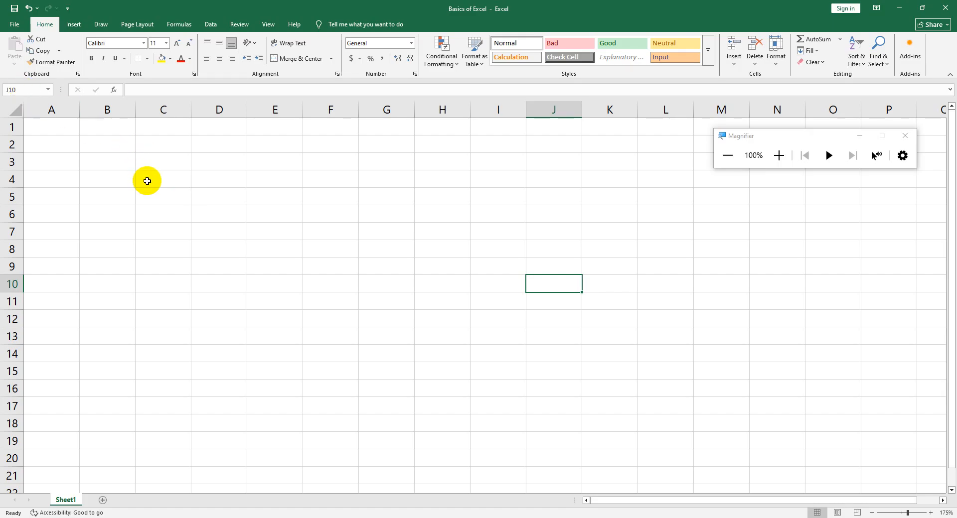
pyautogui.click(208, 180)
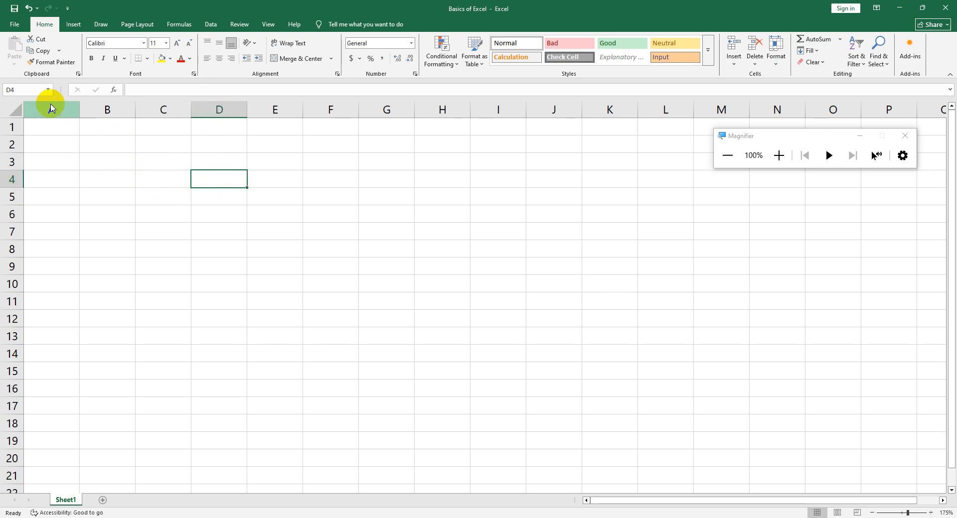
pyautogui.click(166, 252)
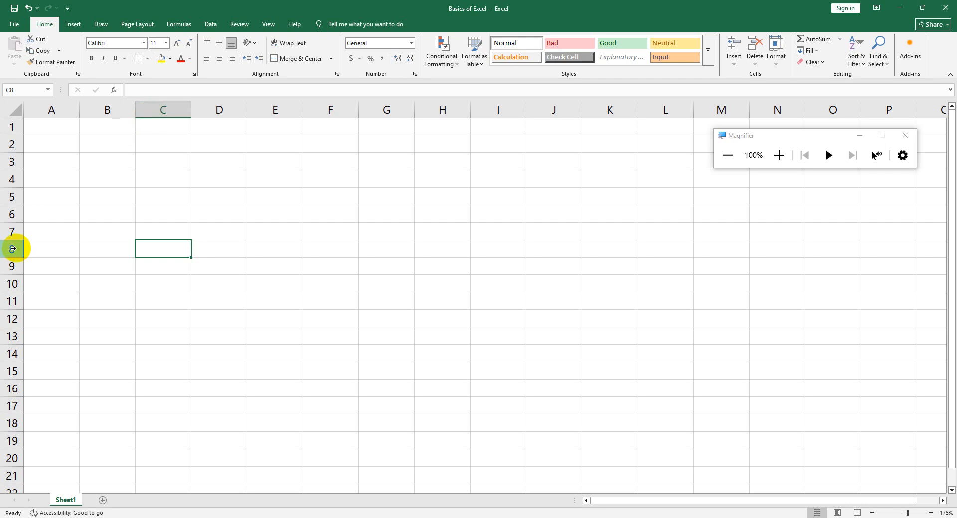
pyautogui.click(383, 368)
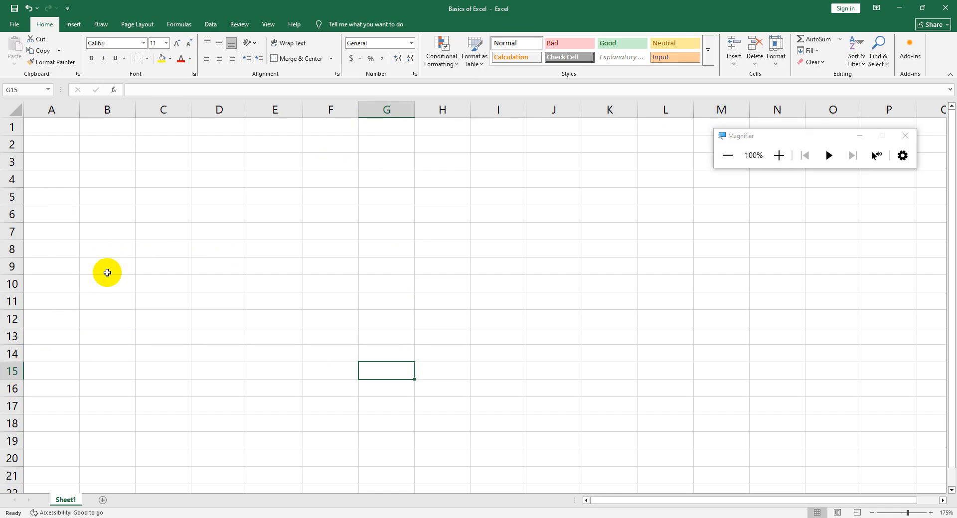
# Select individual cells around C5 one after another, starting at E6 and ending on cell D4
pyautogui.click(296, 211)
pyautogui.click(219, 181)
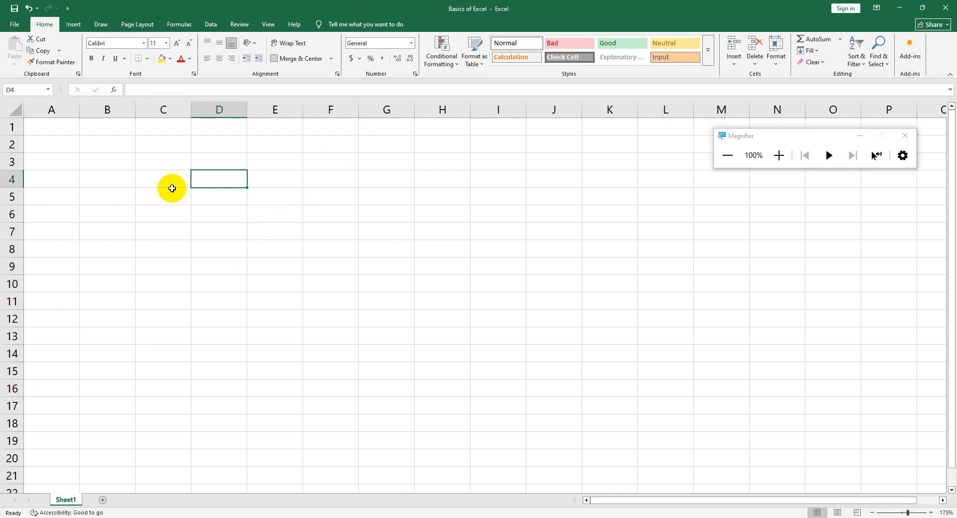
pyautogui.click(159, 197)
pyautogui.click(99, 179)
pyautogui.click(172, 200)
pyautogui.click(228, 182)
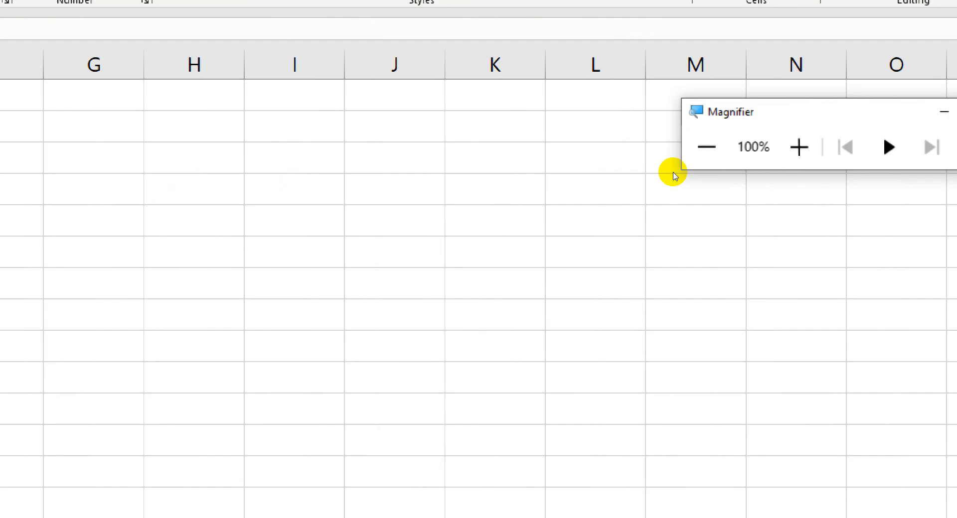
# Select cell B3 and move the selection one cell at a time through C3, C4 and B2, returning to B3
pyautogui.click(117, 156)
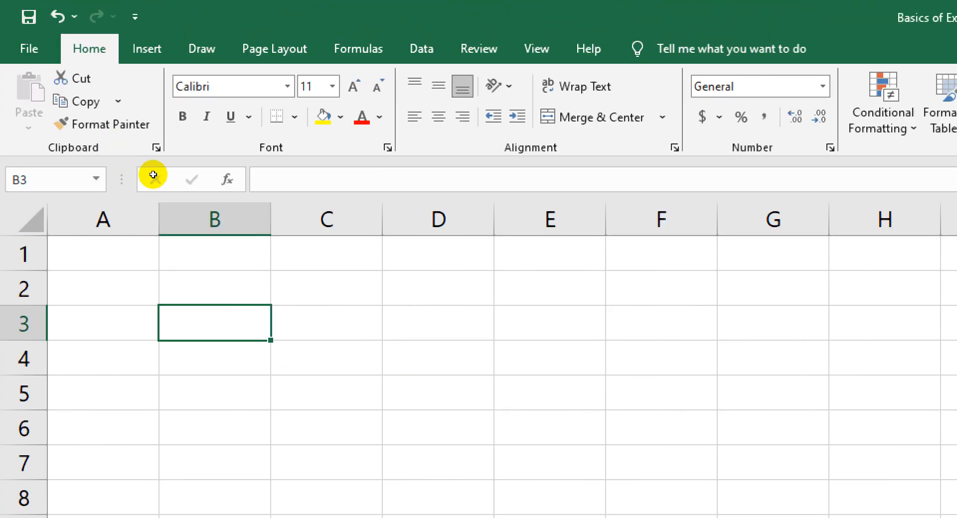
pyautogui.press('Right')
pyautogui.press('Down')
pyautogui.press('Up')
pyautogui.press('Left')
pyautogui.press('Up')
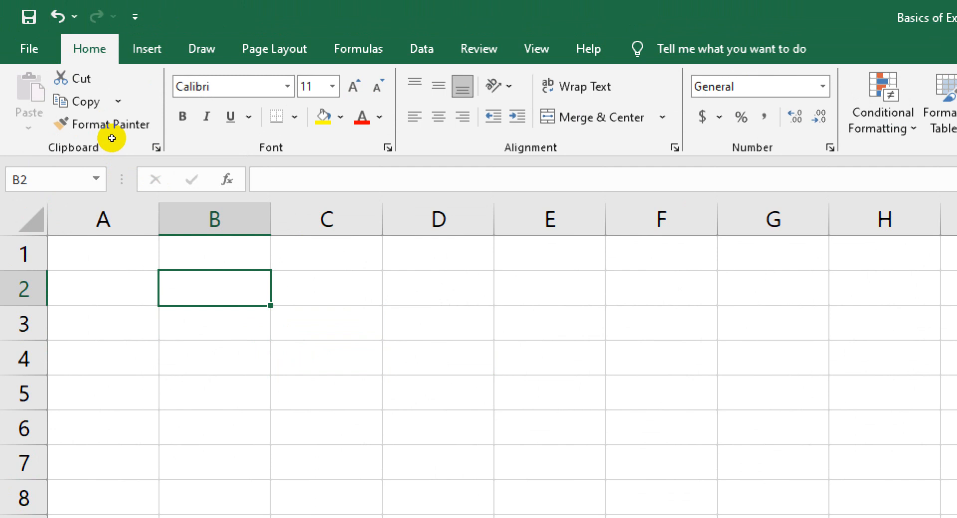
pyautogui.press('Down')
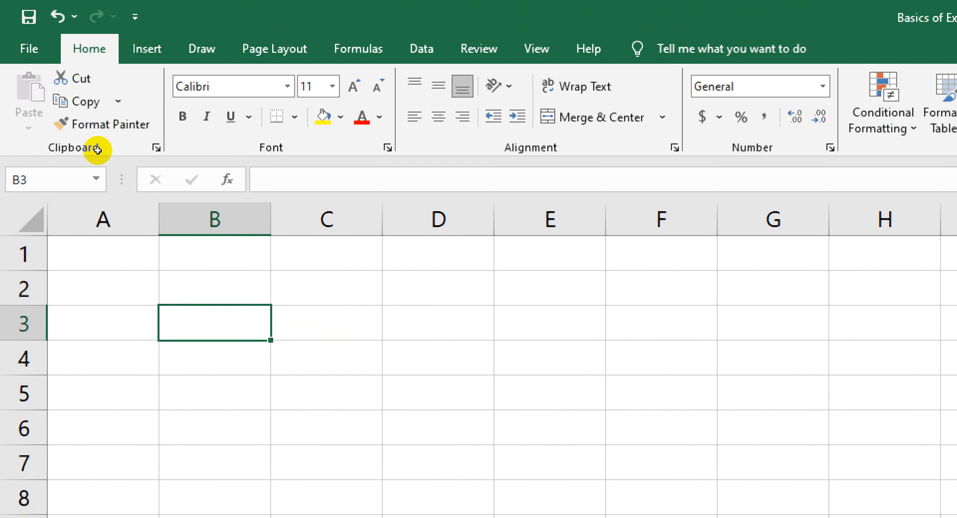
# Move the selection from B3 across to D3, back to column C and down to cell C5
pyautogui.press('Right')
pyautogui.press('Right')
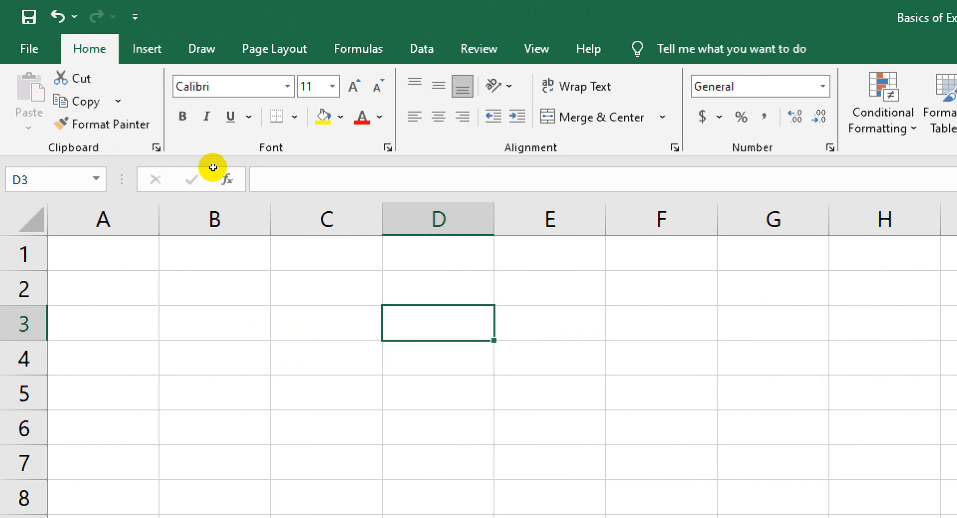
pyautogui.press('Left')
pyautogui.press('Down')
pyautogui.press('Down')
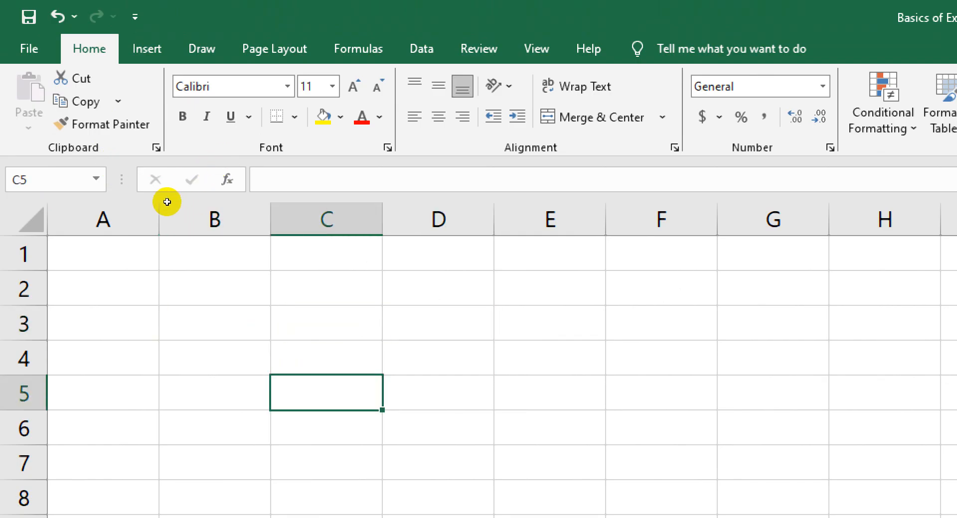
pyautogui.scroll(-2, 197, 192)
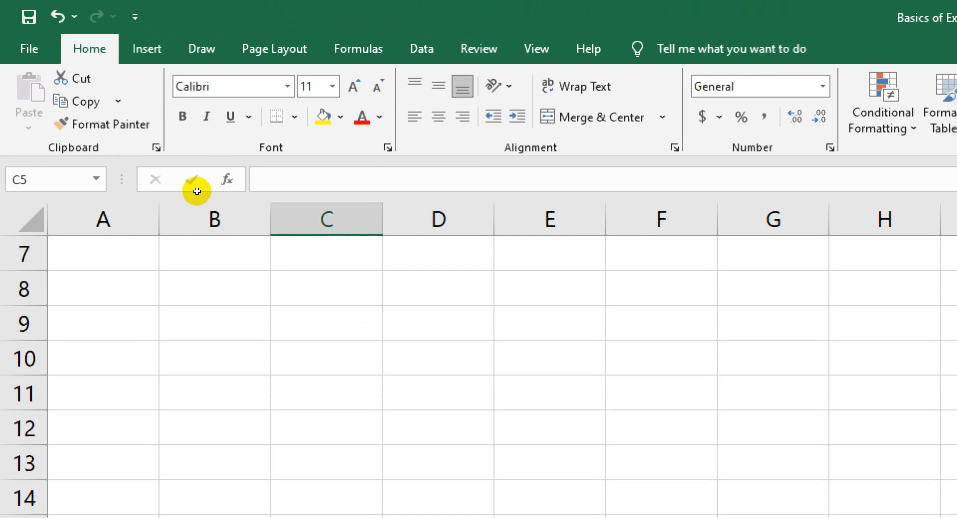
pyautogui.scroll(1, 197, 192)
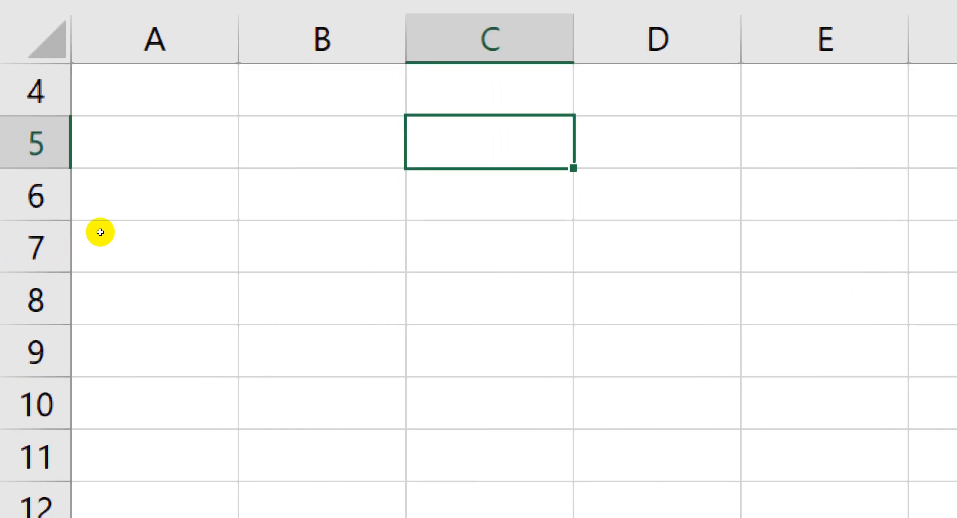
# Move the cell selection from C5 to B10, and on to cell D11
pyautogui.press('Return')
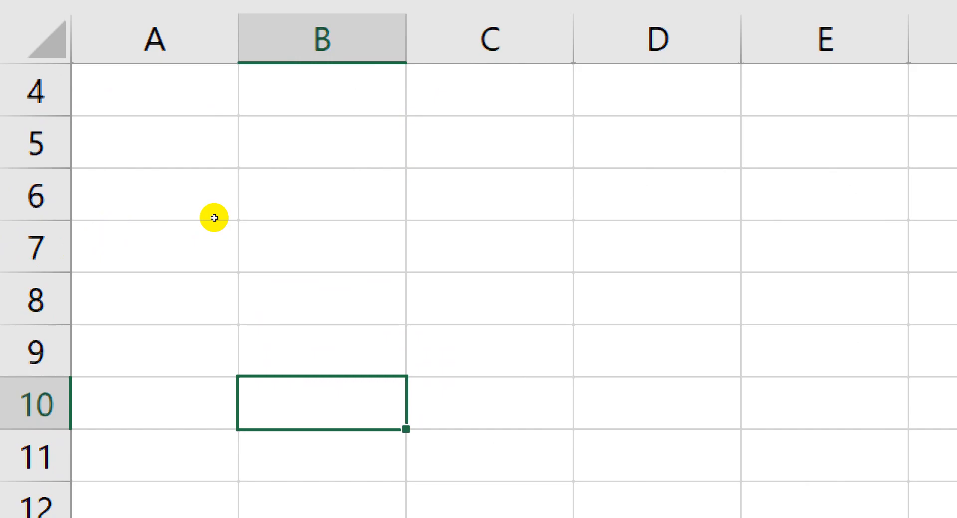
pyautogui.press('Right')
pyautogui.press('Right')
pyautogui.press('Down')
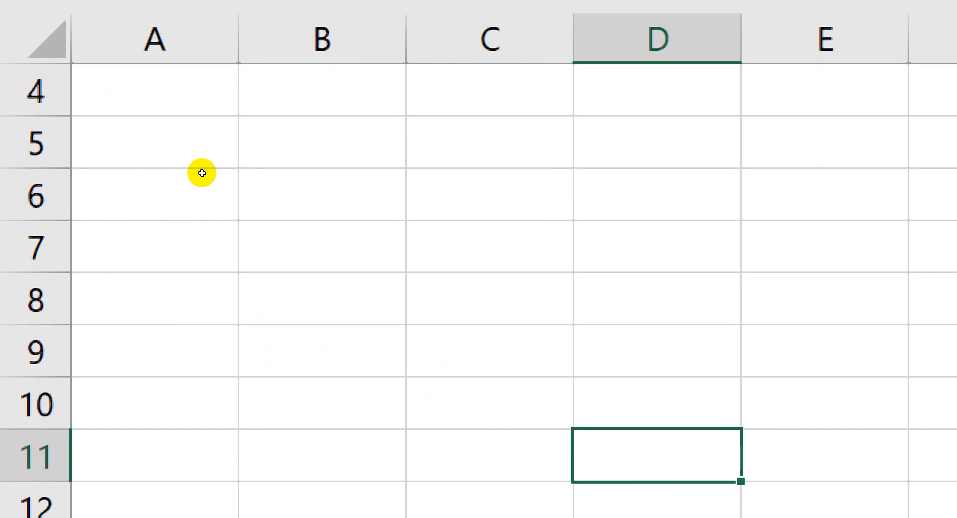
# Select cell C7, a large block of cells starting at A5, a smaller block starting at I15, and finally cell H12
pyautogui.press('super+minus')
pyautogui.press('super+minus')
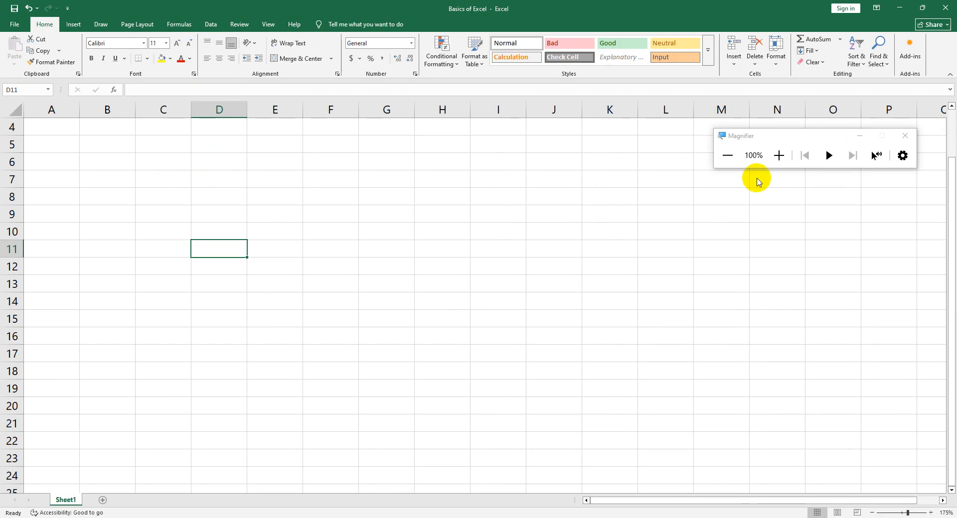
pyautogui.click(860, 135)
pyautogui.click(164, 173)
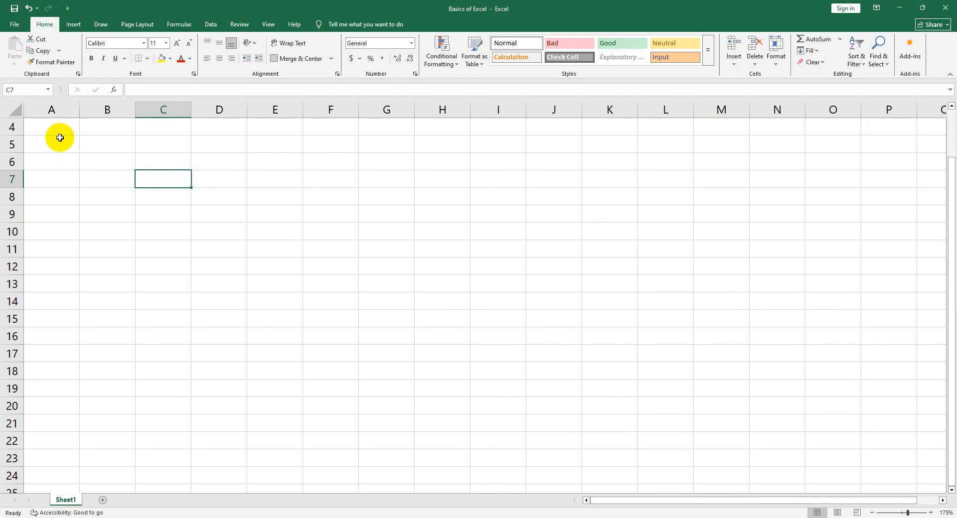
pyautogui.moveTo(55, 144); pyautogui.dragTo(441, 292)
pyautogui.moveTo(506, 323); pyautogui.dragTo(618, 384)
pyautogui.click(423, 260)
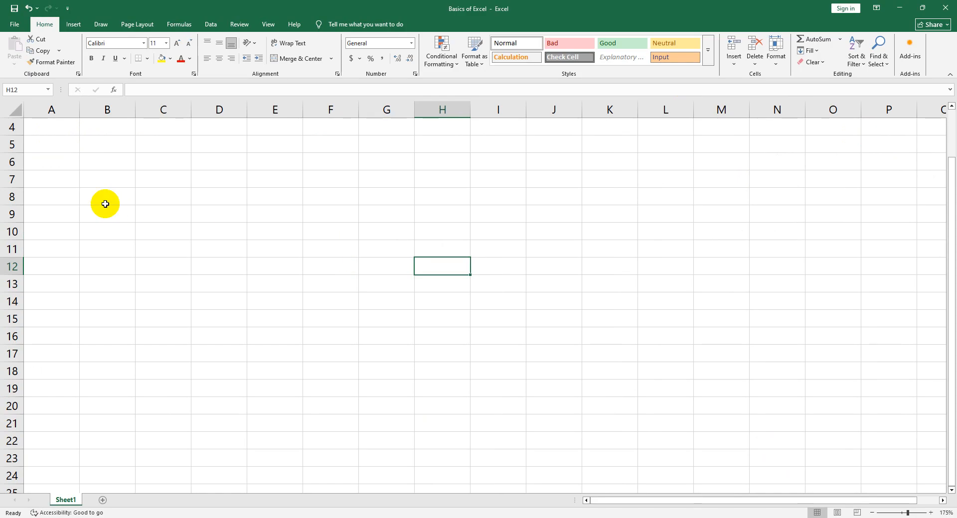
# Select cell A4 and extend the selection cell by cell to cover the range A4:D7
pyautogui.press('super+plus')
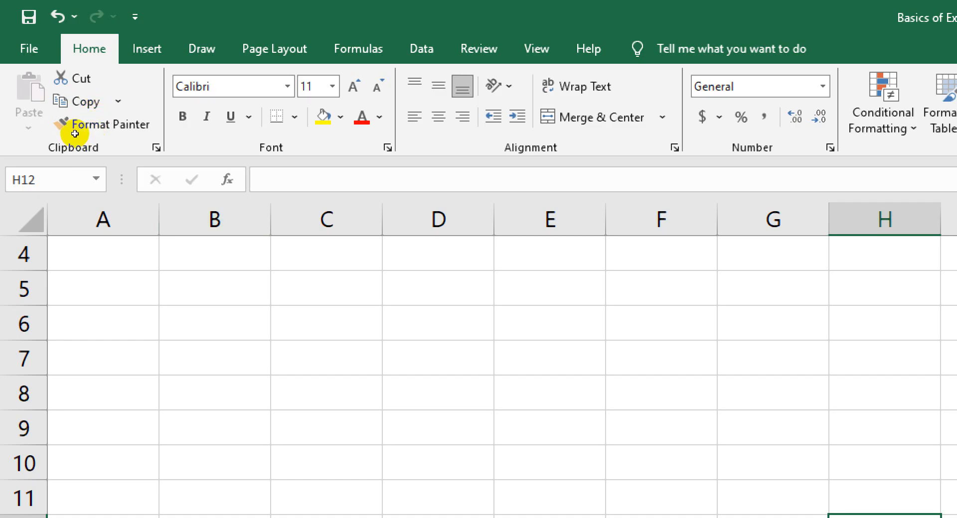
pyautogui.hotkey('ctrl', 'Home')
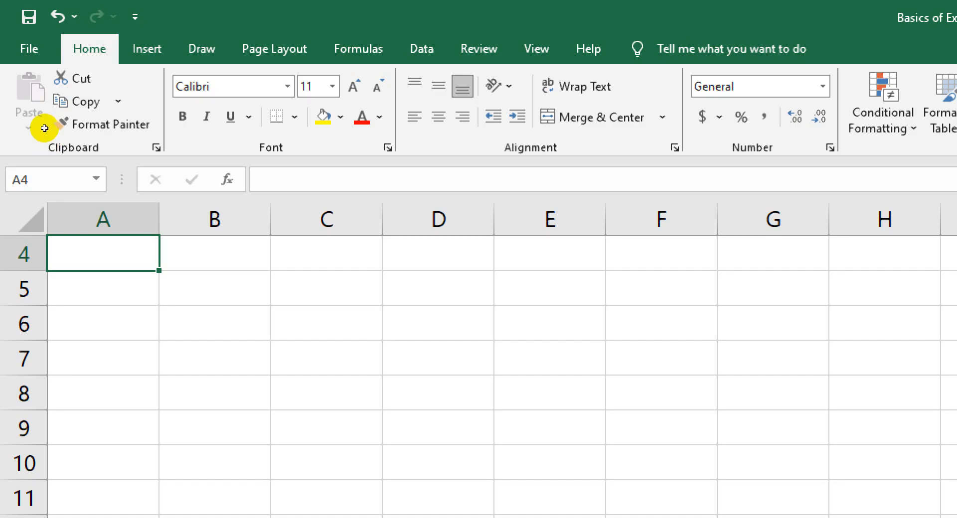
pyautogui.hotkey('shift', 'Right')
pyautogui.hotkey('shift', 'Right')
pyautogui.hotkey('shift', 'Down')
pyautogui.hotkey('shift', 'Down')
pyautogui.hotkey('shift', 'Right')
pyautogui.hotkey('shift', 'Down')
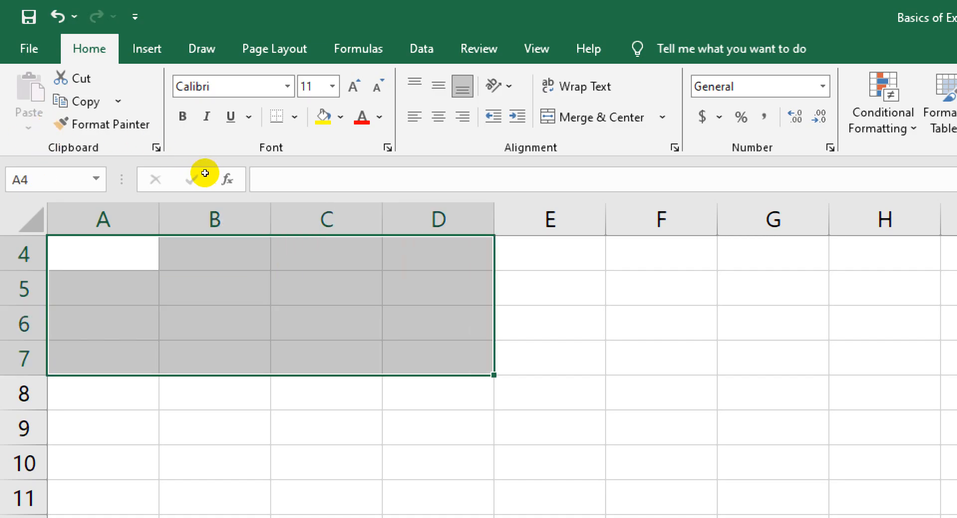
# Shrink the selected range cell by cell until it covers only A4:B4
pyautogui.hotkey('shift', 'Left')
pyautogui.hotkey('shift', 'Left')
pyautogui.hotkey('shift', 'Up')
pyautogui.hotkey('shift', 'Up')
pyautogui.hotkey('shift', 'Up')
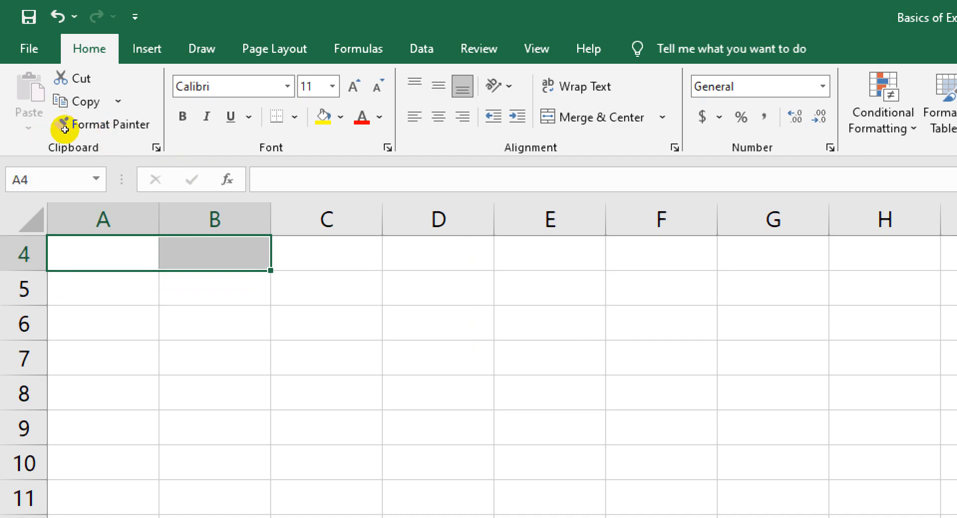
# Select the range A1:D5, a smaller block starting at A2, and finally the single cell A2
pyautogui.scroll(1, 71, 170)
pyautogui.moveTo(82, 244); pyautogui.dragTo(419, 380)
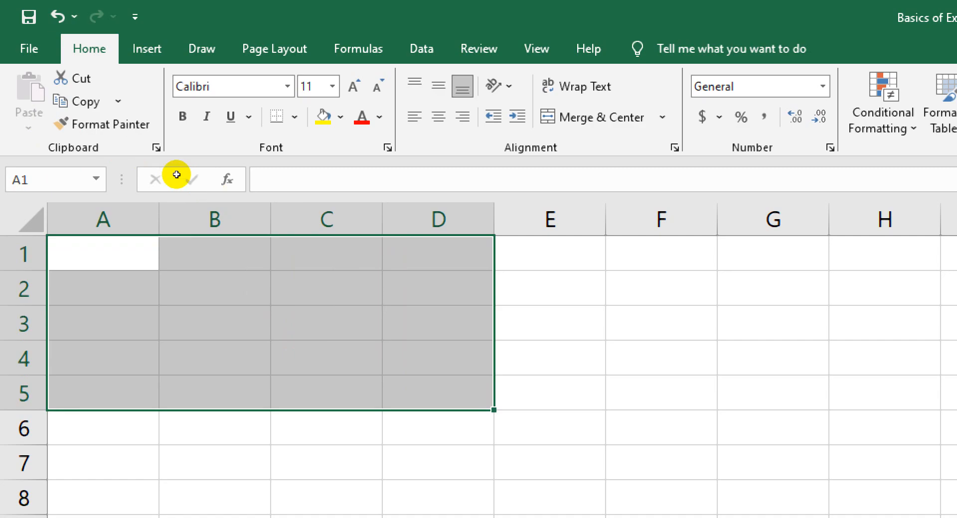
pyautogui.moveTo(124, 287); pyautogui.dragTo(337, 380)
pyautogui.click(147, 292)
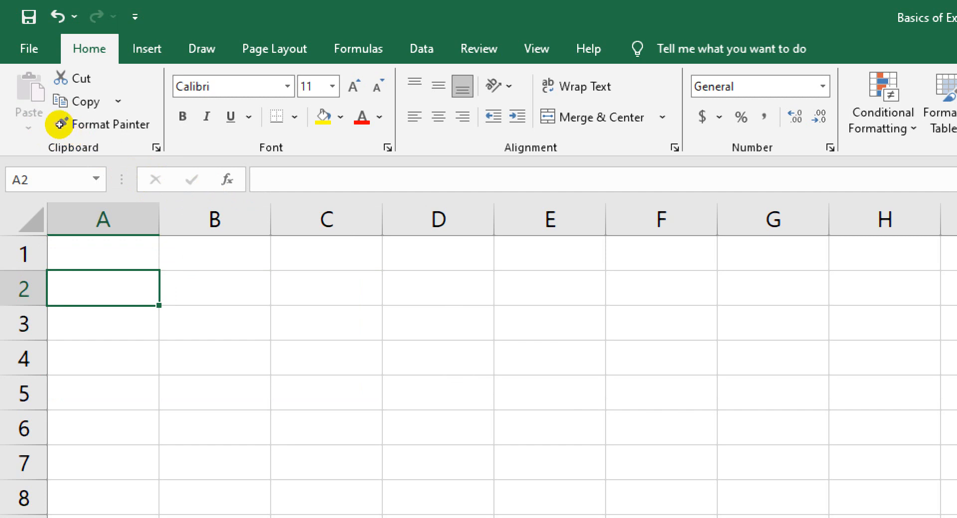
# Enter Bangladesh in cell A1 and widen column A to fit the text
pyautogui.press('Up')
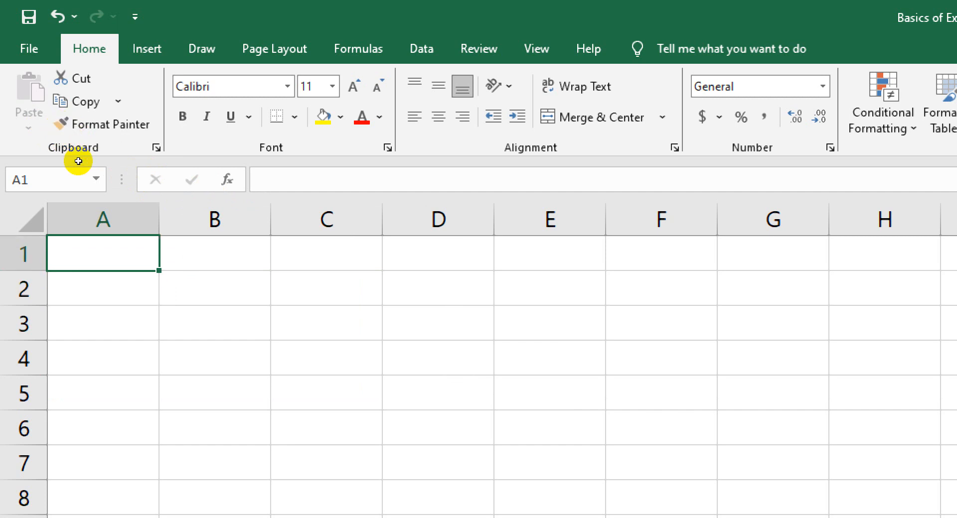
pyautogui.write('B')
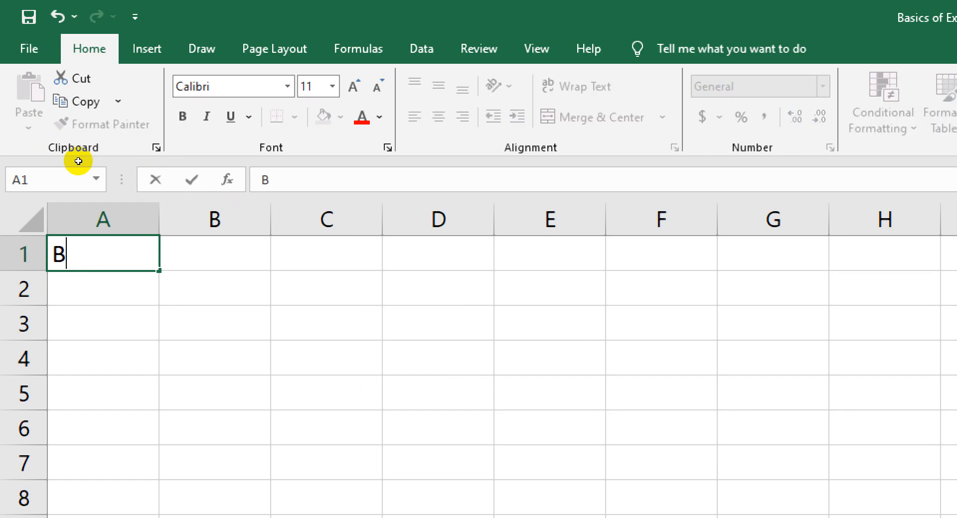
pyautogui.write('angladesh')
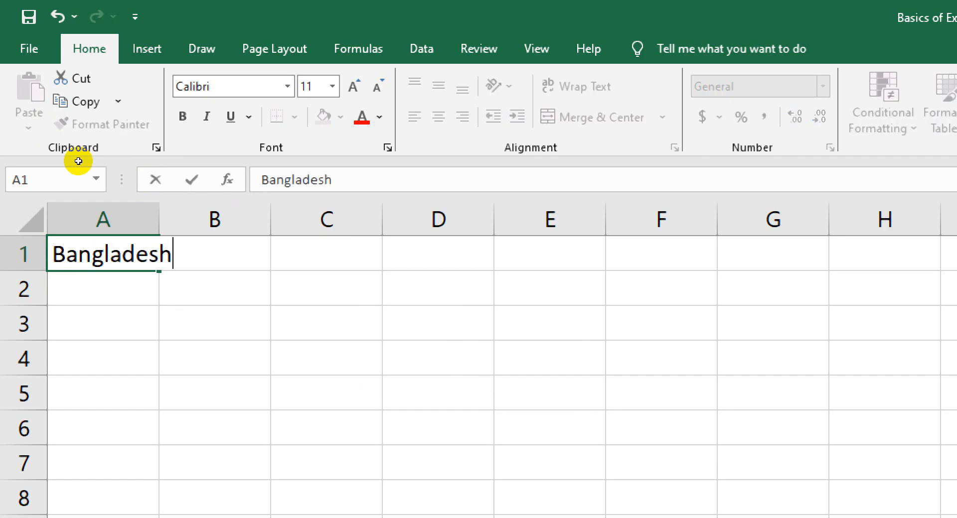
pyautogui.press('Return')
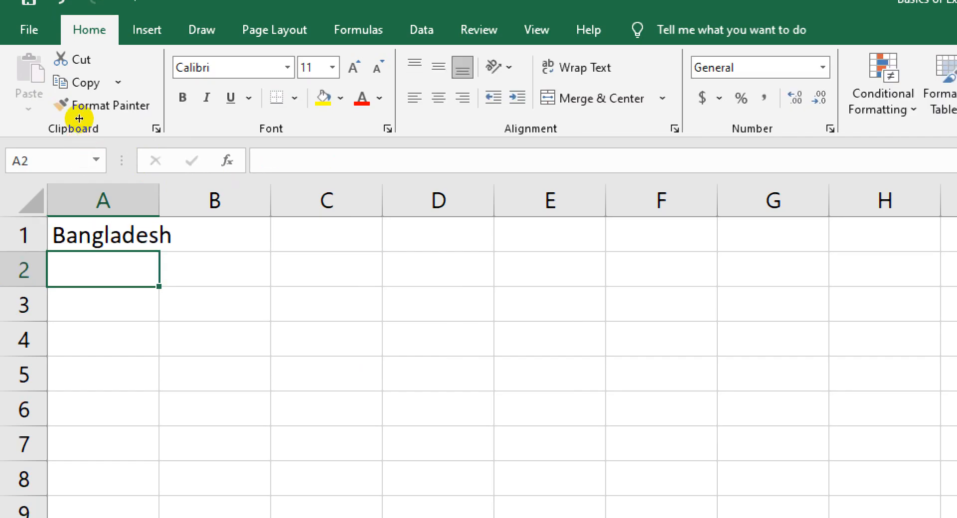
pyautogui.doubleClick(160, 200)
pyautogui.press('Up')
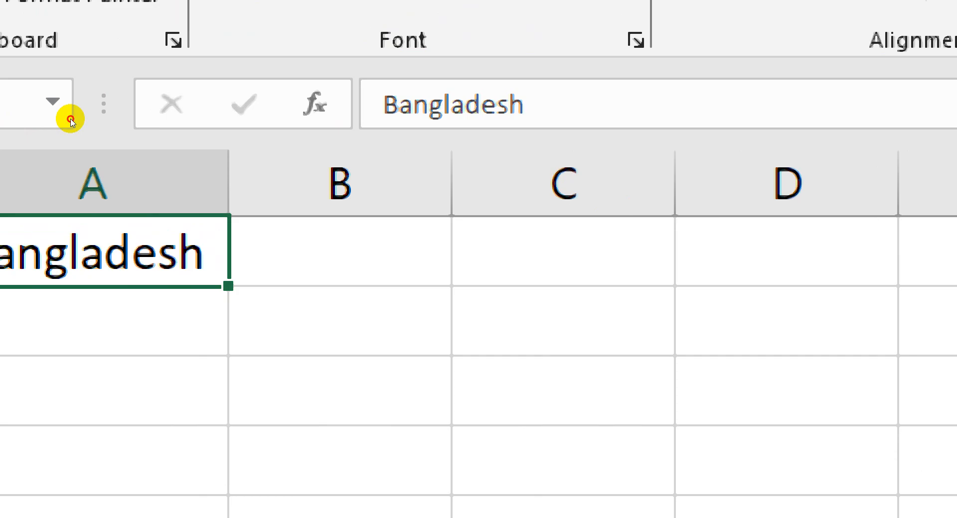
# Move the Bangladesh entry from A1 to C2 and on to B4, and fill it down through B6
pyautogui.moveTo(70, 119); pyautogui.dragTo(171, 145)
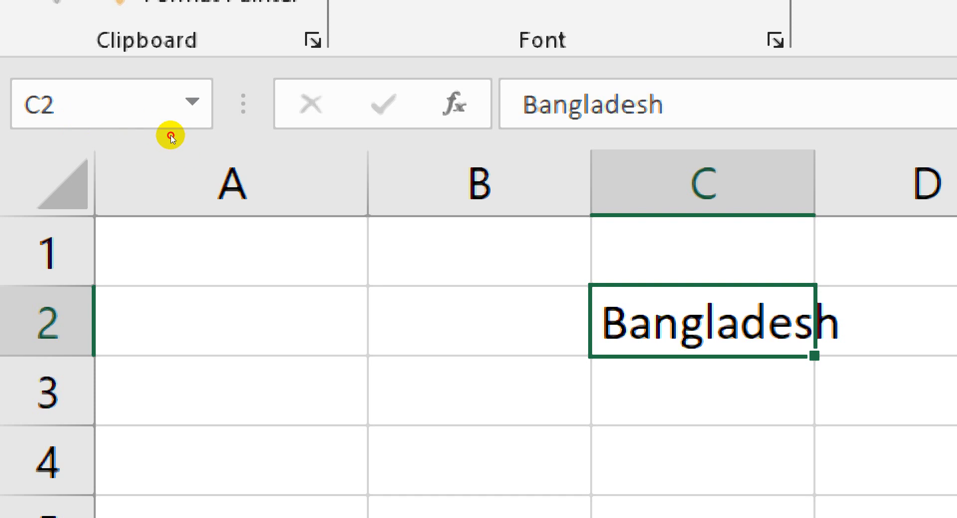
pyautogui.moveTo(171, 135); pyautogui.dragTo(127, 180)
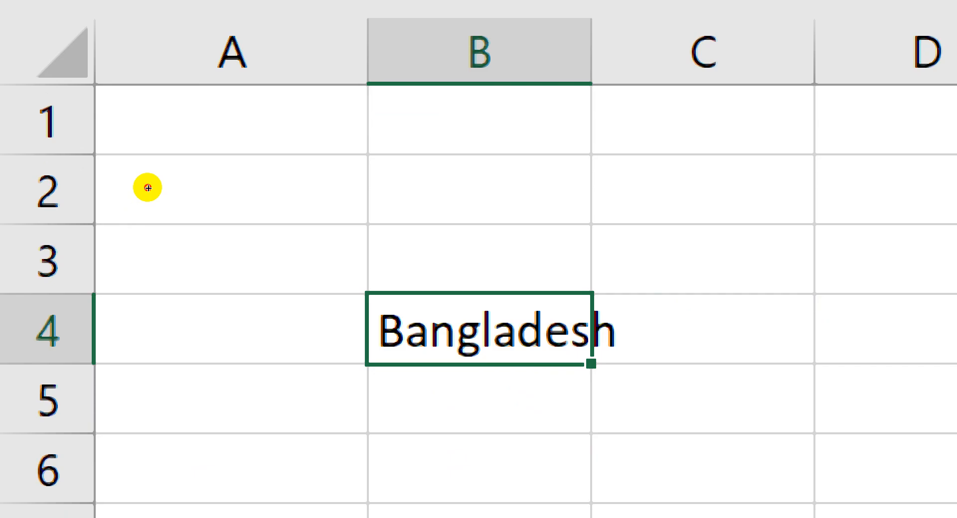
pyautogui.moveTo(591, 364); pyautogui.dragTo(590, 505)
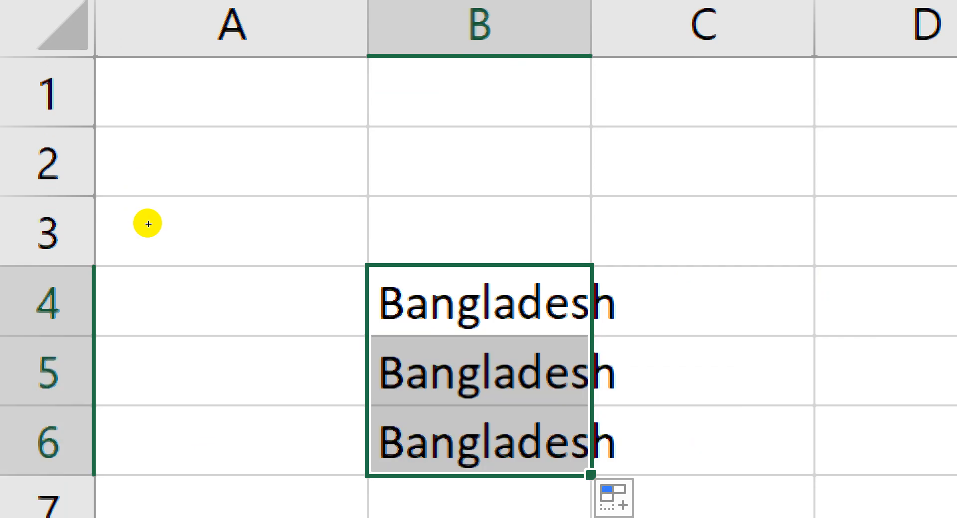
# Clear the text from B4:B6, and enter 1 in cell A1 and 2 in cell A2
pyautogui.press('Delete')
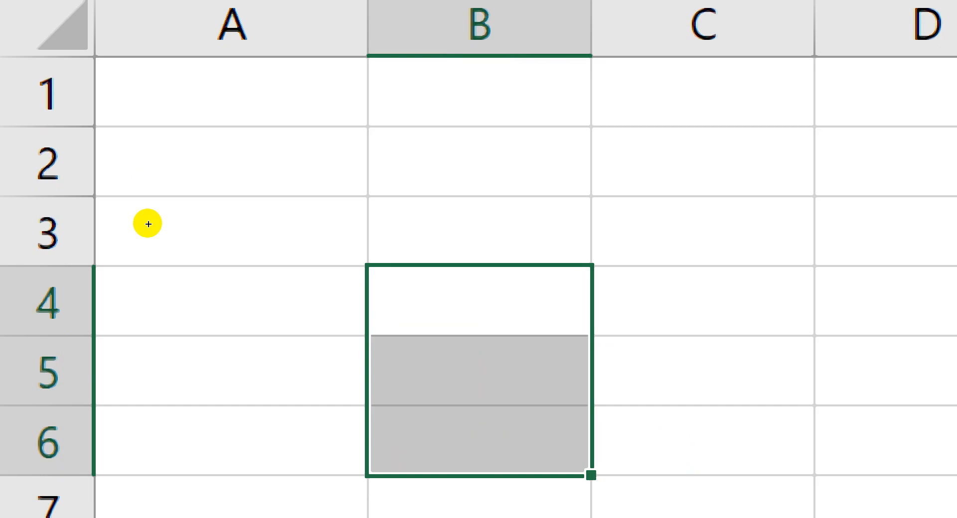
pyautogui.click(199, 371)
pyautogui.click(216, 80)
pyautogui.write('1')
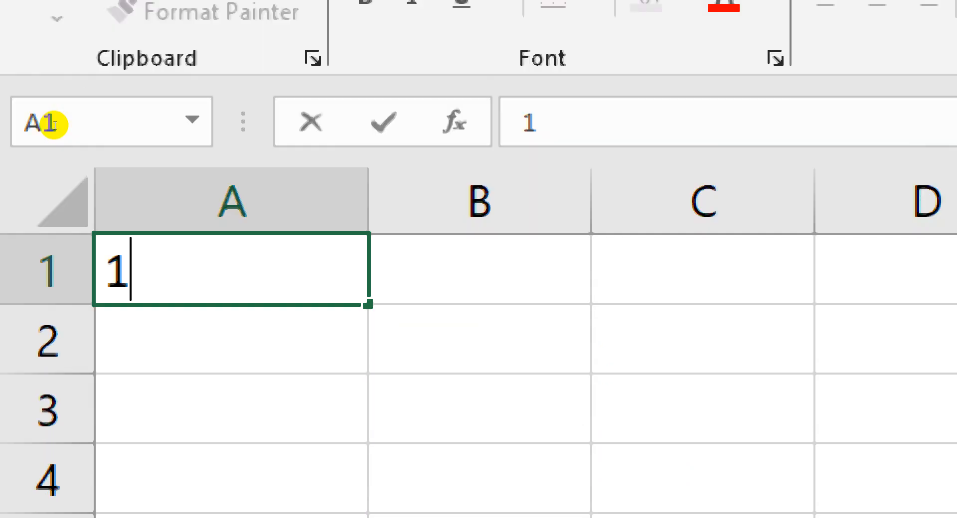
pyautogui.press('Return')
pyautogui.write('2')
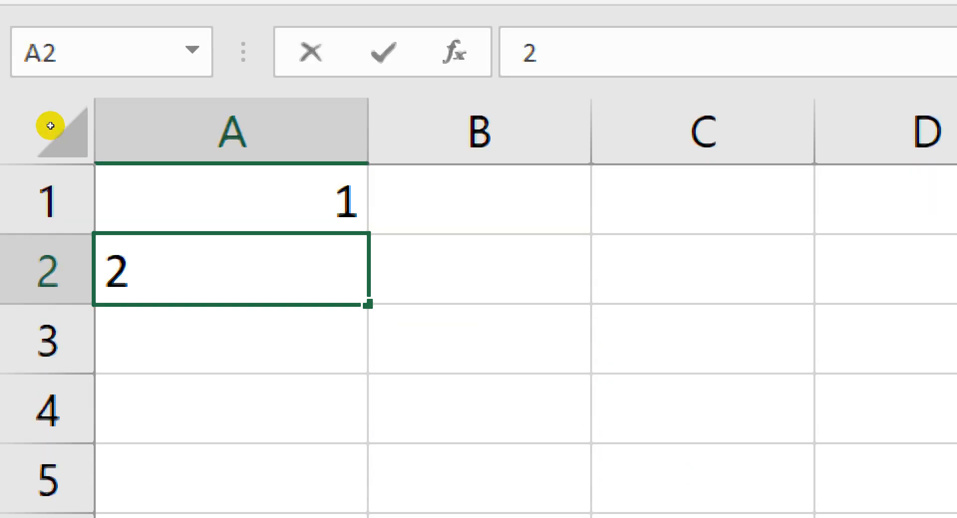
# Select A1:A2 and fill the number series down to cell A5
pyautogui.click(384, 199)
pyautogui.click(307, 209)
pyautogui.hotkey('shift', 'Down')
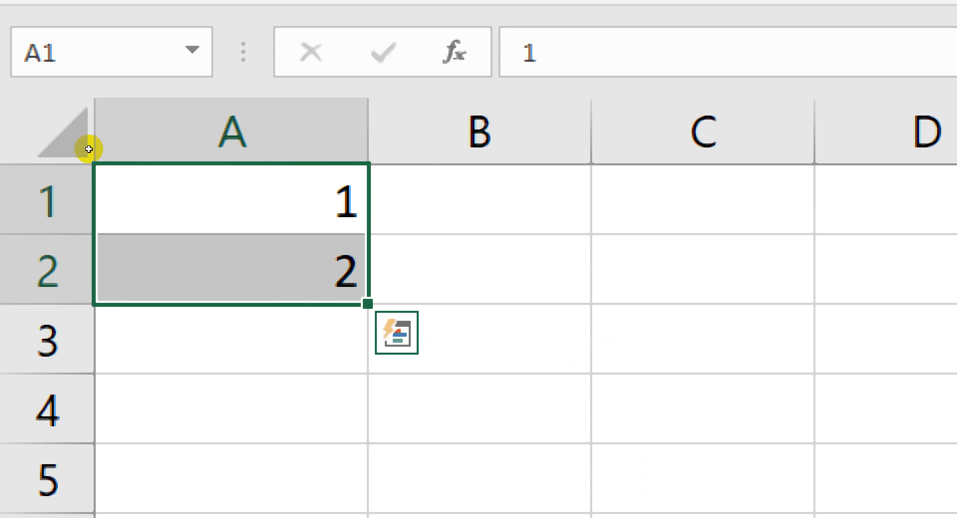
pyautogui.moveTo(367, 304); pyautogui.dragTo(343, 480)
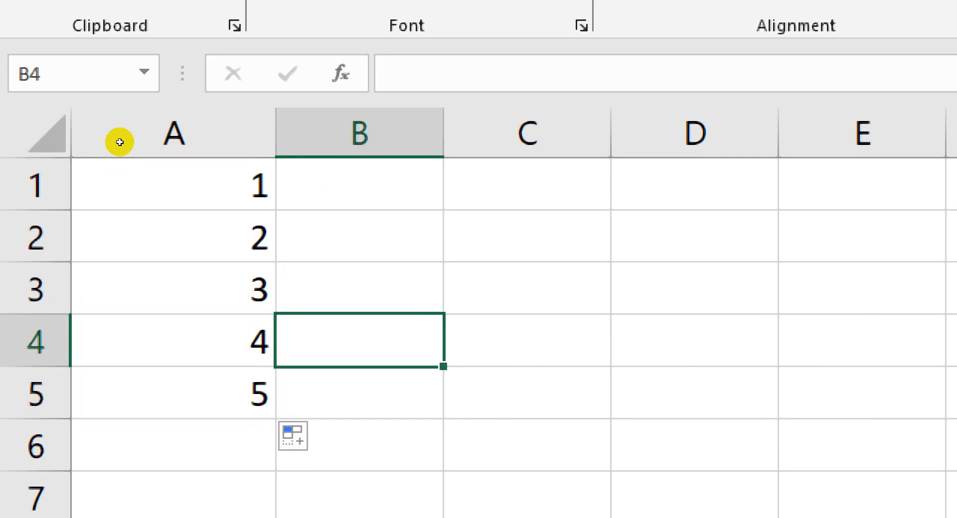
# Enter 1 in B1 and 3 in B2, and fill the odd-number series down to cell B5
pyautogui.press('Up')
pyautogui.press('Up')
pyautogui.press('Up')
pyautogui.write('1')
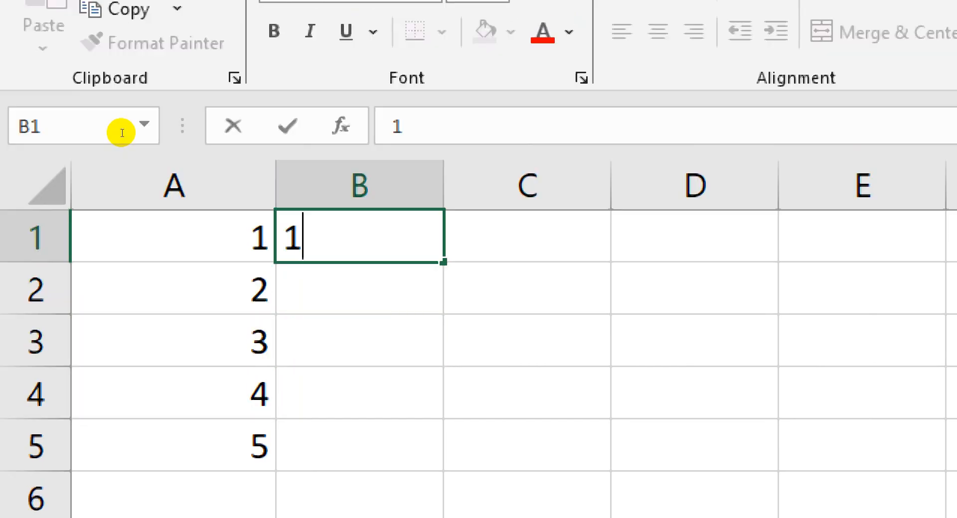
pyautogui.press('Return')
pyautogui.write('3')
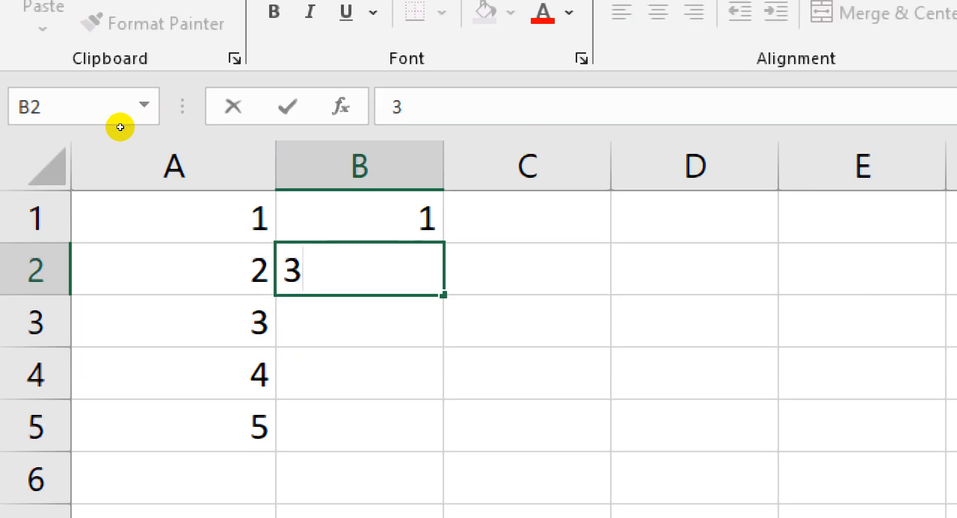
pyautogui.press('Up')
pyautogui.hotkey('shift', 'Down')
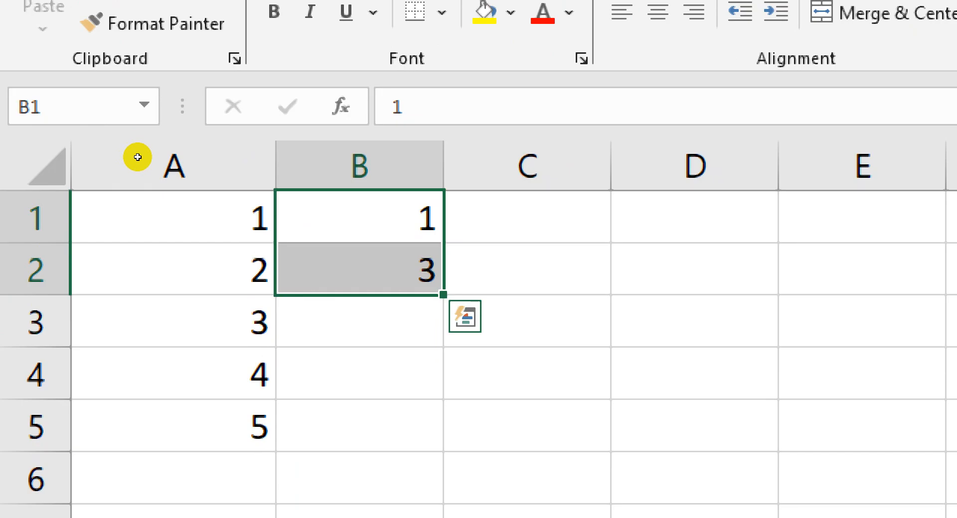
pyautogui.moveTo(443, 295); pyautogui.dragTo(417, 431)
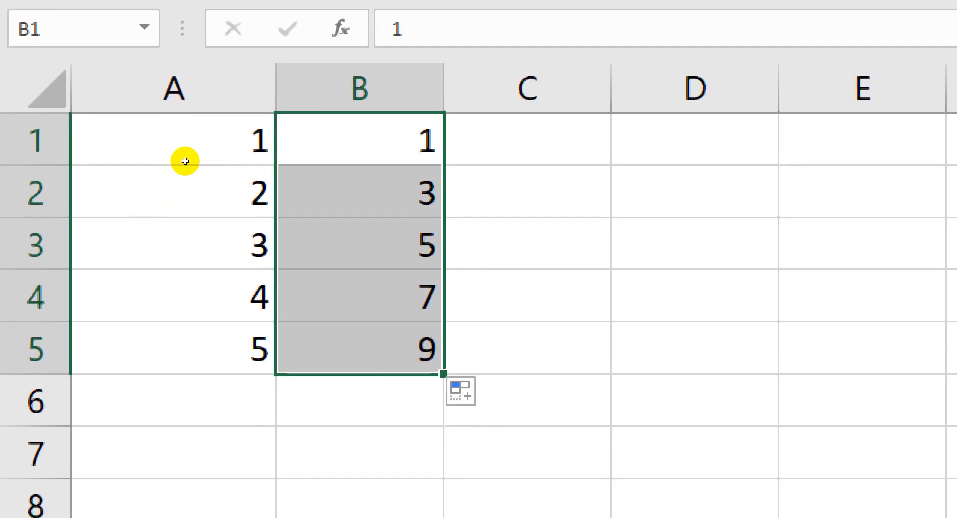
# Enter 5 in C1 and 10 in C2, and fill the series in steps of five down to cell C5
pyautogui.press('Right')
pyautogui.write('5')
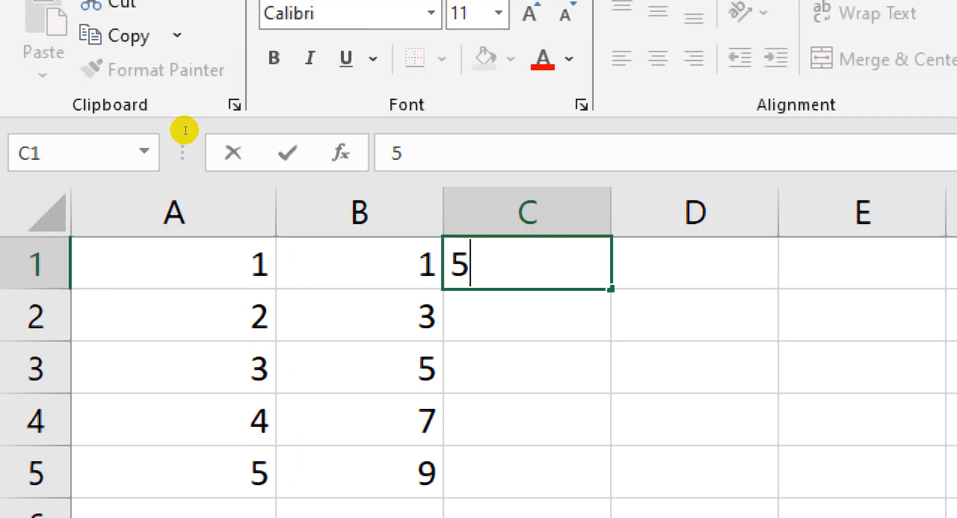
pyautogui.press('Return')
pyautogui.write('10')
pyautogui.press('Return')
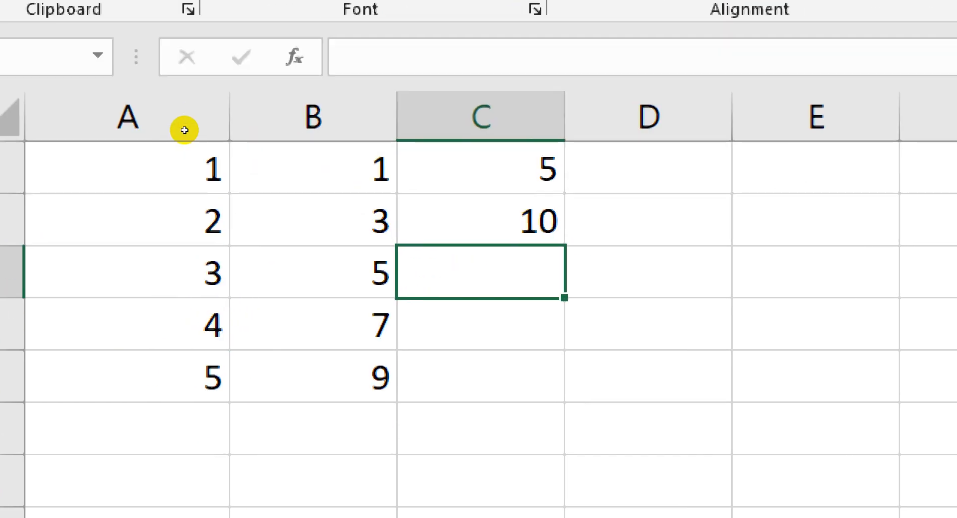
pyautogui.press('Up')
pyautogui.press('Up')
pyautogui.hotkey('shift', 'Down')
pyautogui.hotkey('shift', 'Down')
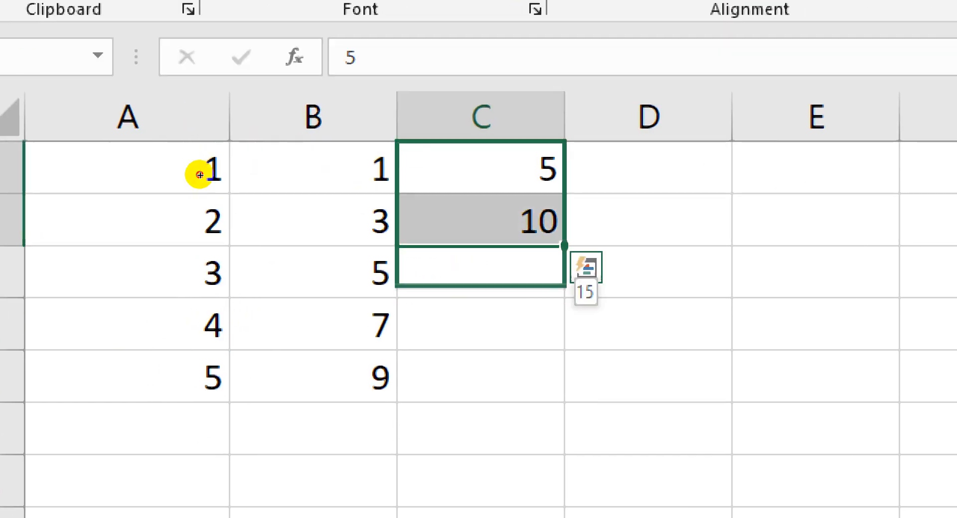
pyautogui.moveTo(564, 275); pyautogui.dragTo(564, 374)
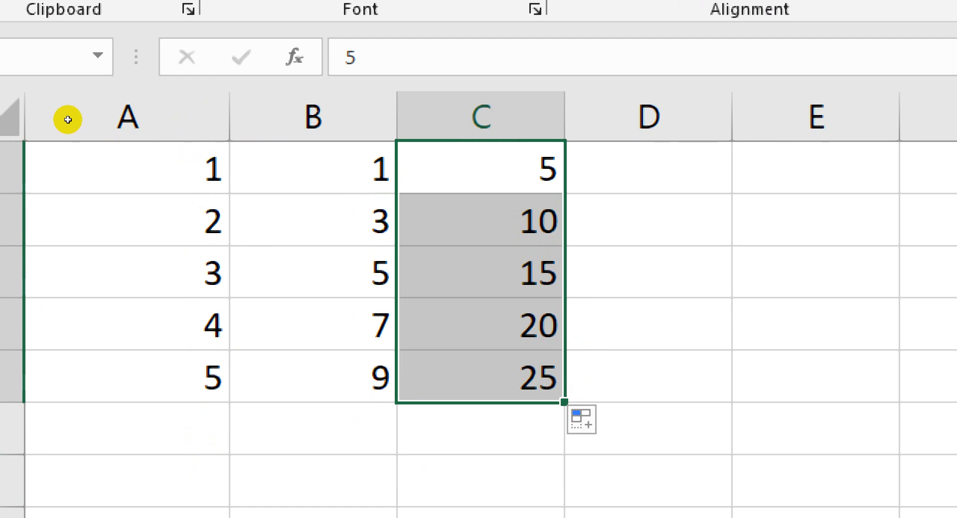
# Clear all the numbers from the range A1:C5 and select cell A1
pyautogui.moveTo(69, 147); pyautogui.dragTo(65, 189)
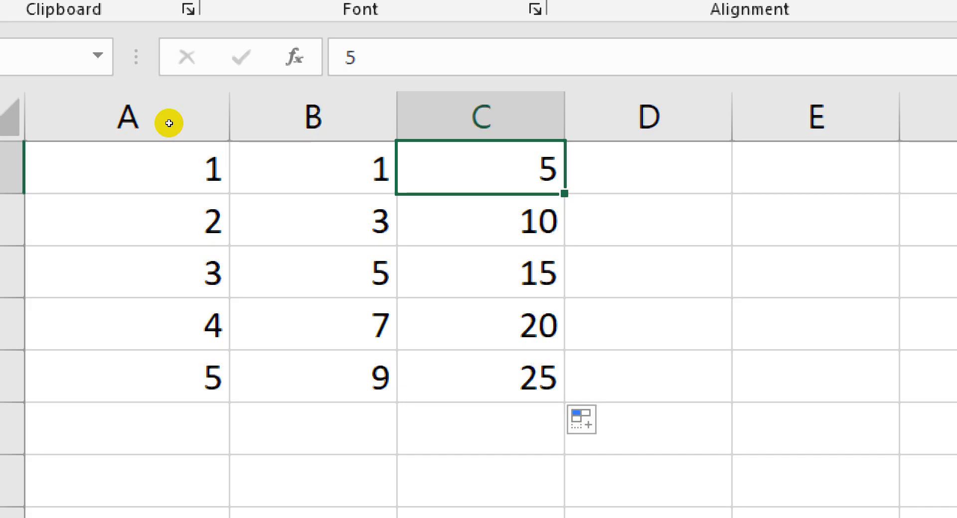
pyautogui.click(170, 147)
pyautogui.hotkey('ctrl', 'shift', 'Right')
pyautogui.hotkey('ctrl', 'shift', 'Down')
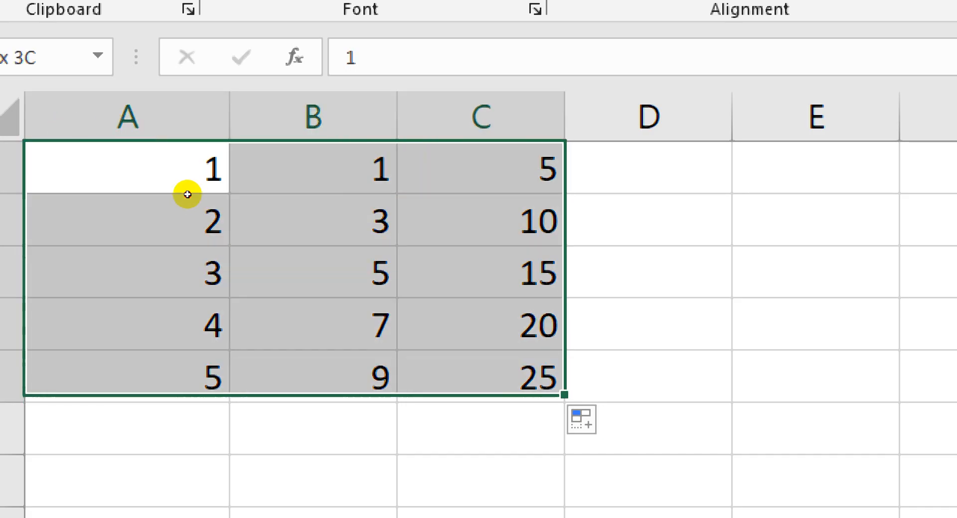
pyautogui.press('Delete')
pyautogui.click(87, 126)
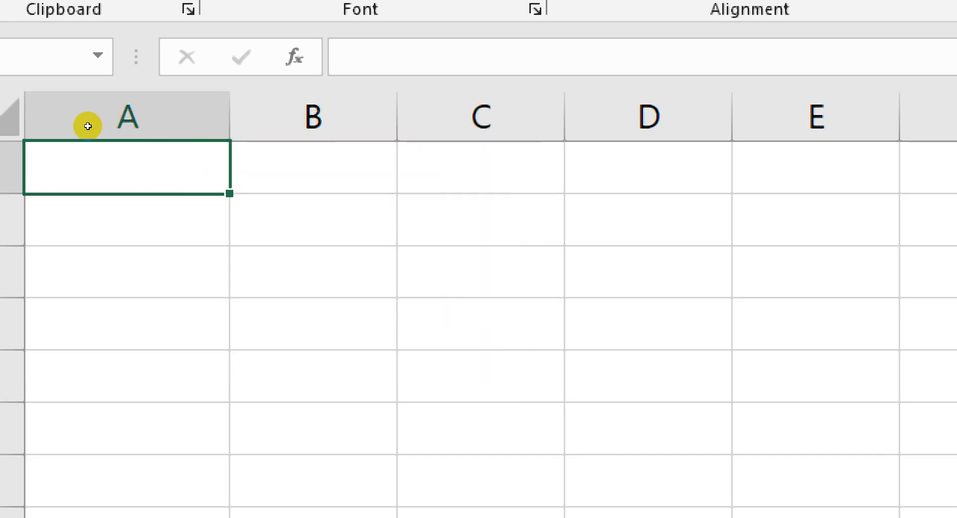
# Enter Saturday in A1 and fill the weekday series down to cell A4
pyautogui.write('Saturdeay')
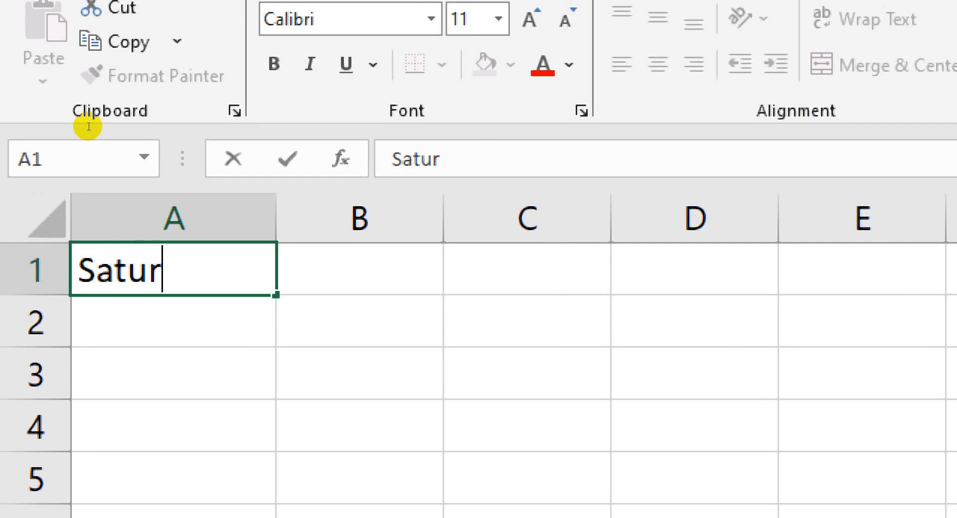
pyautogui.press('BackSpace')
pyautogui.press('BackSpace')
pyautogui.press('BackSpace')
pyautogui.write('ay')
pyautogui.press('Return')
pyautogui.press('Up')
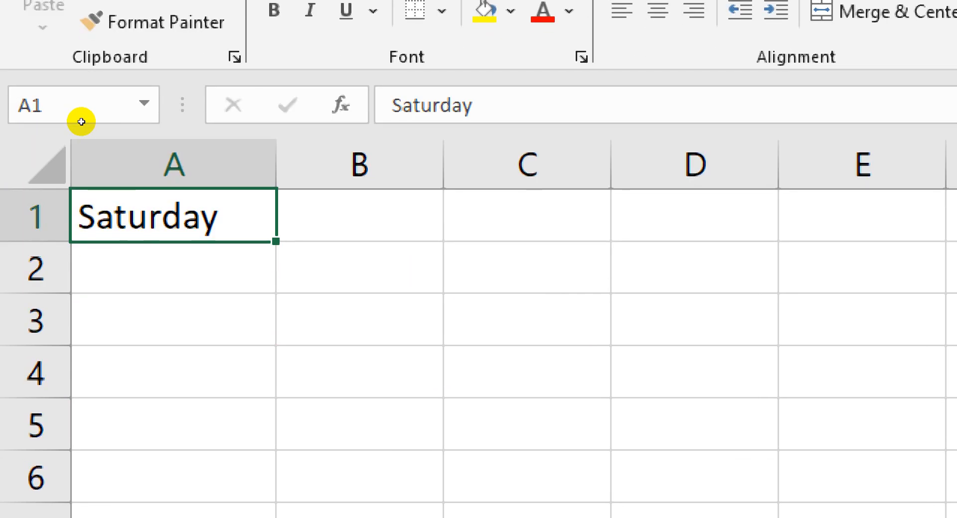
pyautogui.moveTo(92, 137); pyautogui.dragTo(84, 186)
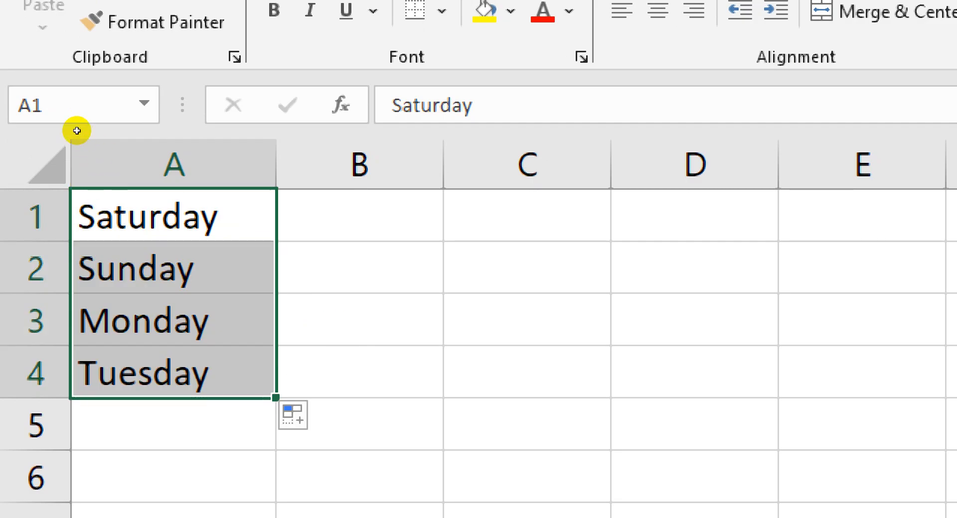
# Clear the weekday names from the range A1:A4 and select cell B2
pyautogui.press('Delete')
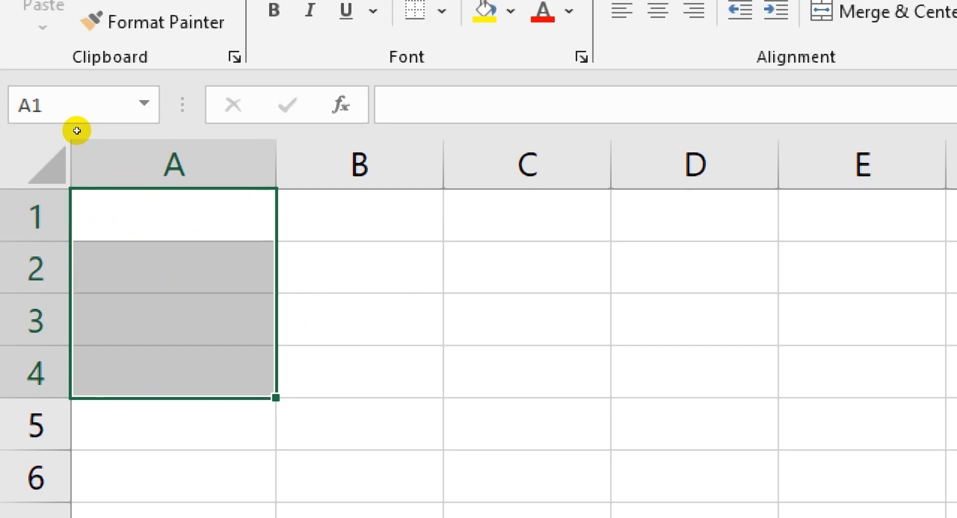
pyautogui.click(103, 137)
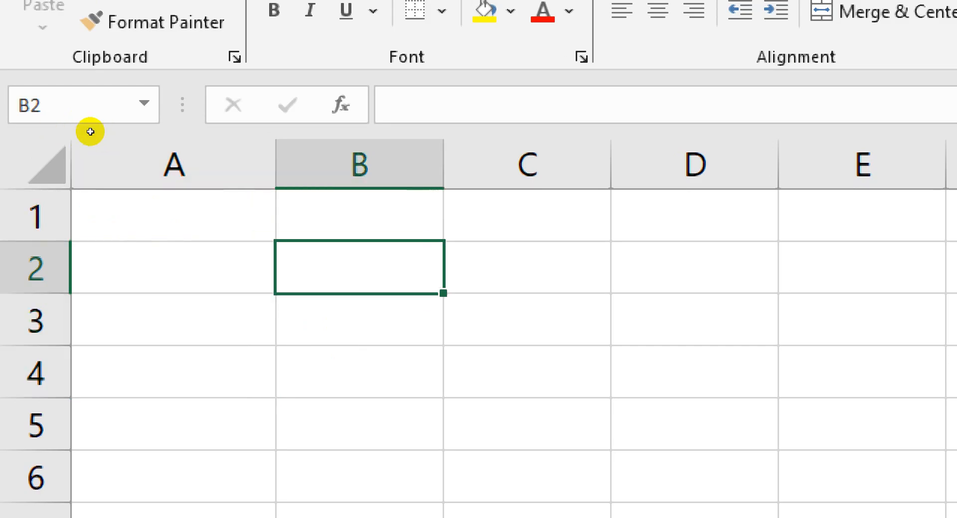
# Enter the headers SL No in A1 and Product in B1, ending on cell C1
pyautogui.click(68, 129)
pyautogui.write('SL No')
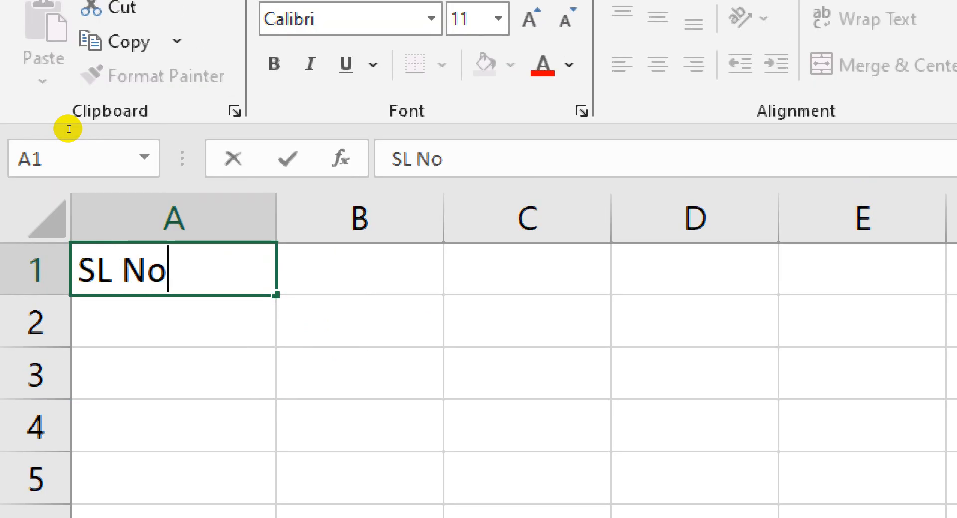
pyautogui.press('Return')
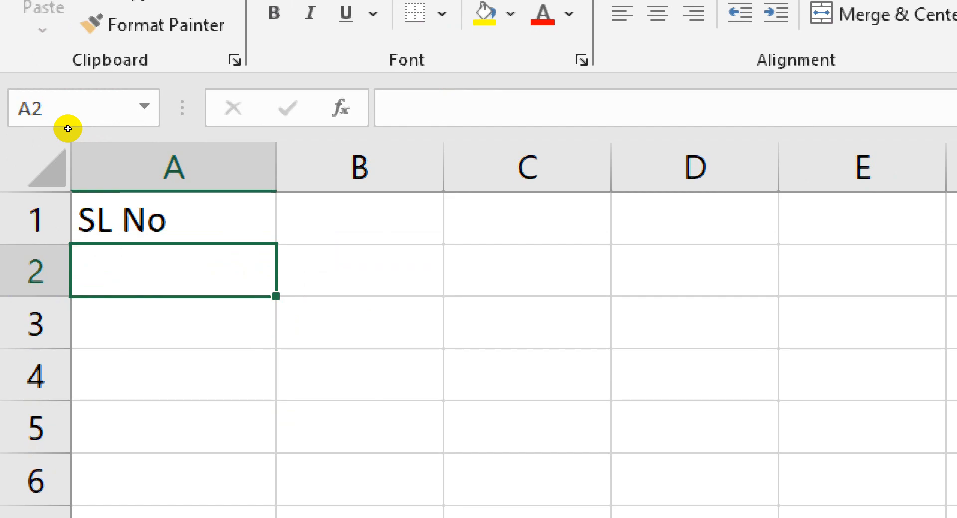
pyautogui.click(116, 127)
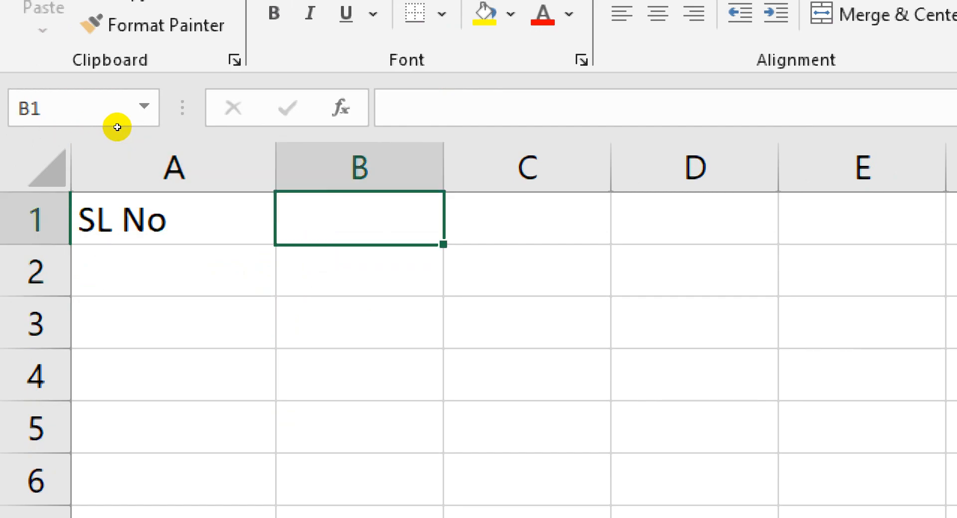
pyautogui.write('Product')
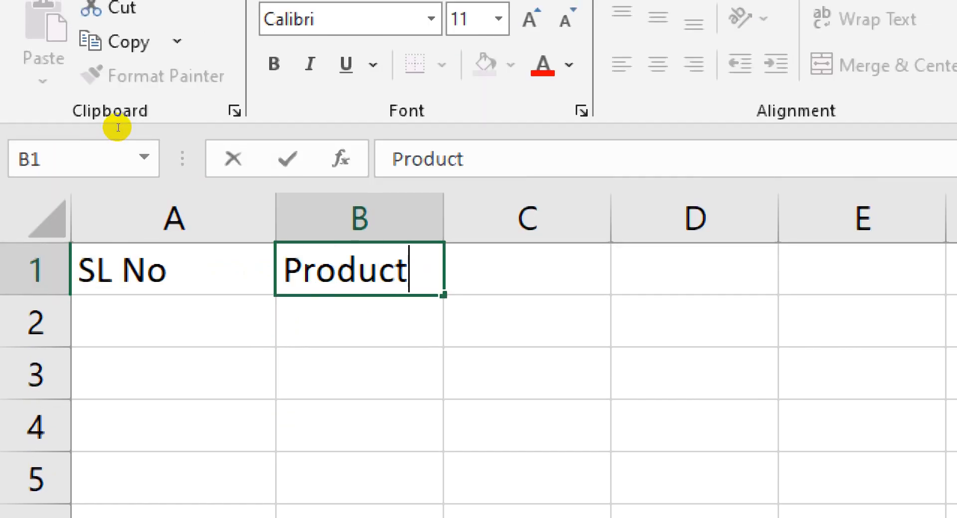
pyautogui.press('Tab')
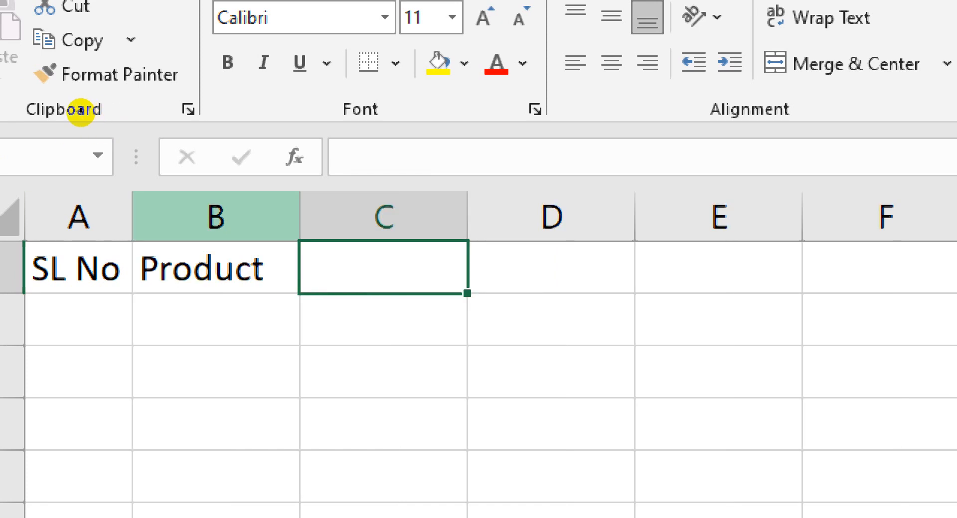
# Resize column A to slightly wider than its SL No header and make row 1 slightly taller than the rows below
pyautogui.moveTo(132, 216); pyautogui.dragTo(226, 217)
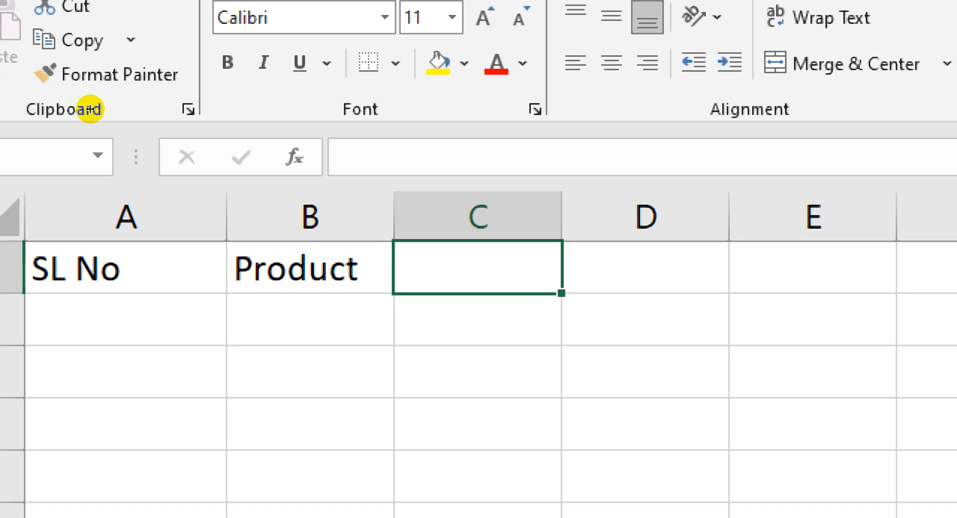
pyautogui.moveTo(89, 109); pyautogui.dragTo(71, 128)
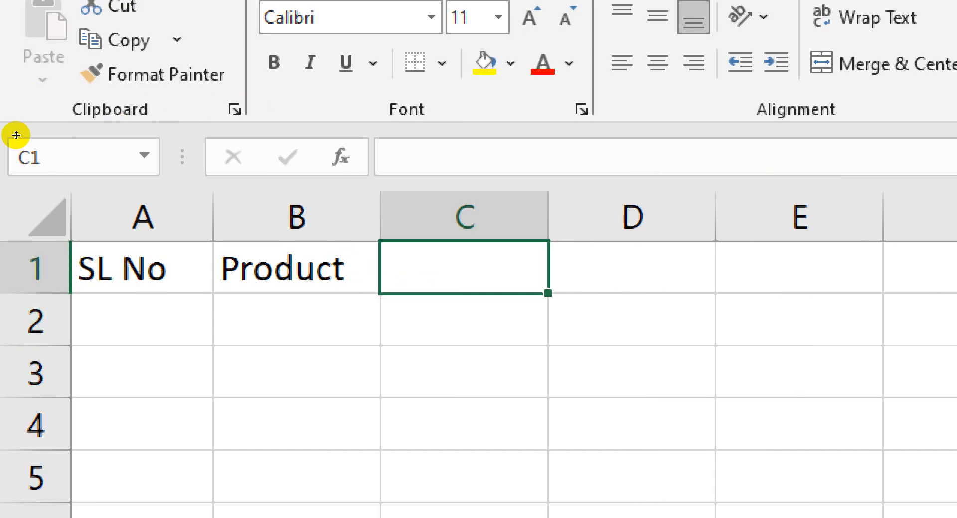
pyautogui.moveTo(16, 135); pyautogui.dragTo(12, 155)
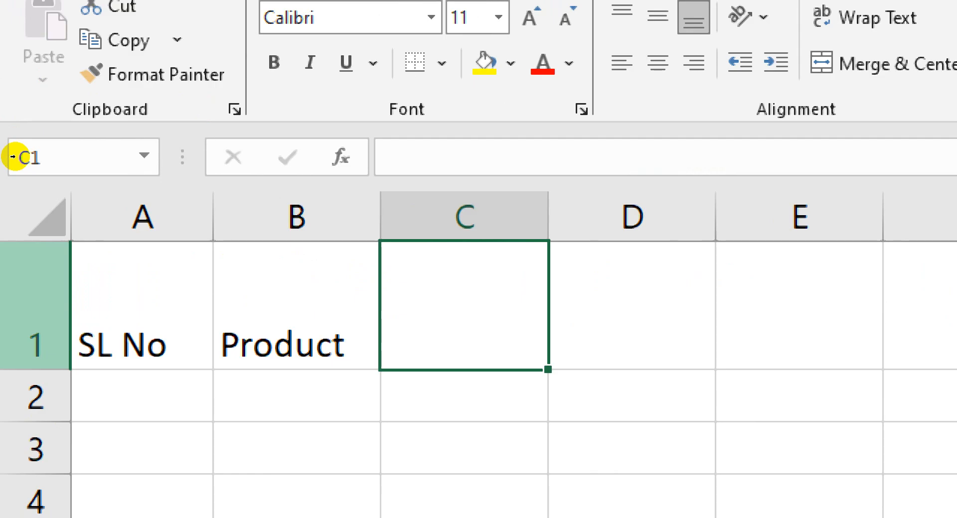
pyautogui.moveTo(13, 157); pyautogui.dragTo(16, 136)
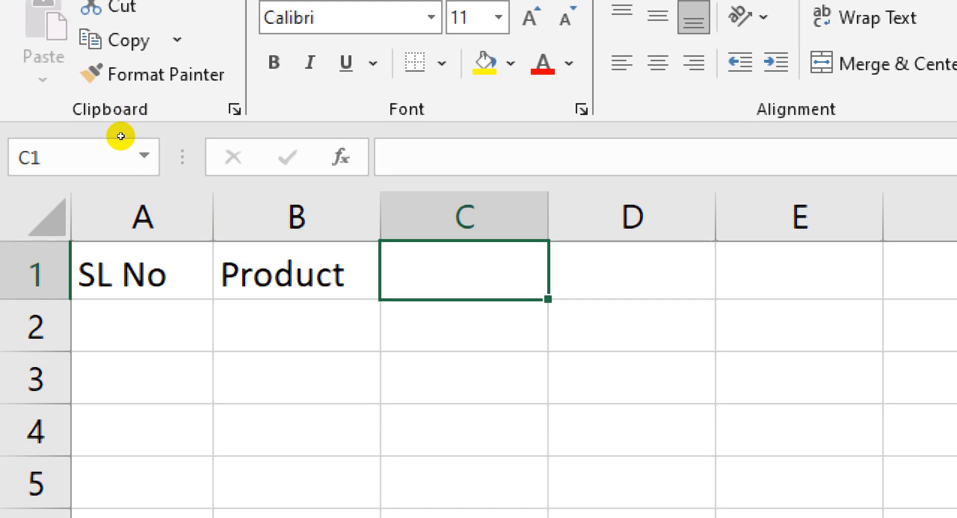
pyautogui.press('Down')
pyautogui.press('Down')
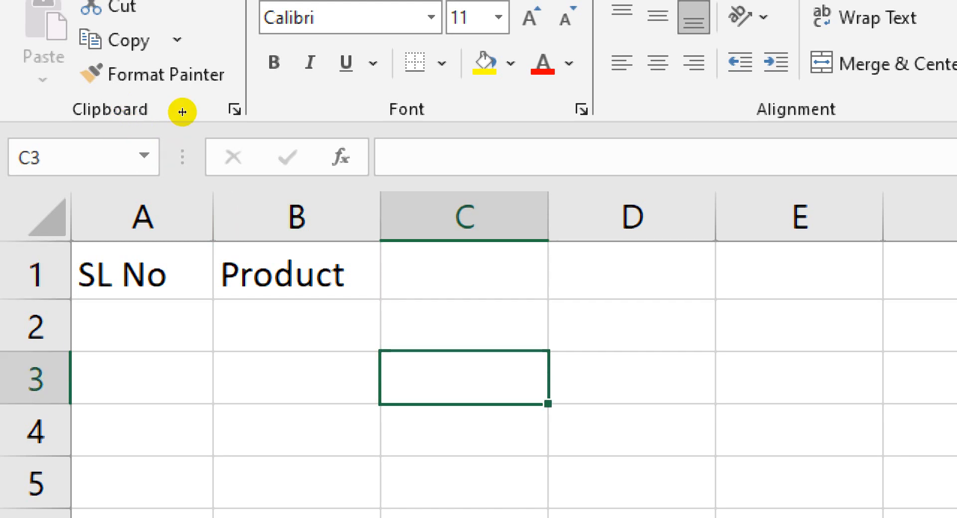
pyautogui.press('Up')
pyautogui.press('Up')
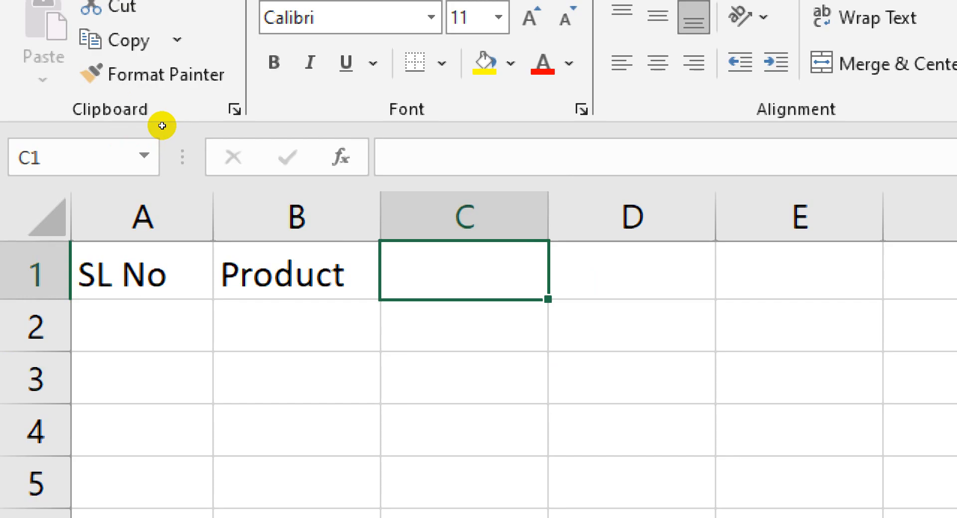
# Enter the header Price for Bangladesh in C1
pyautogui.write('P')
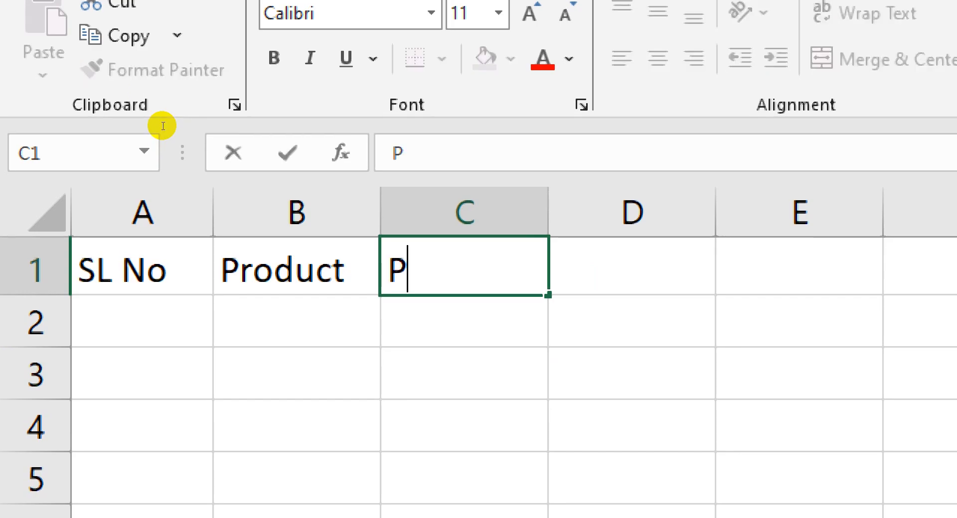
pyautogui.write('rice for ')
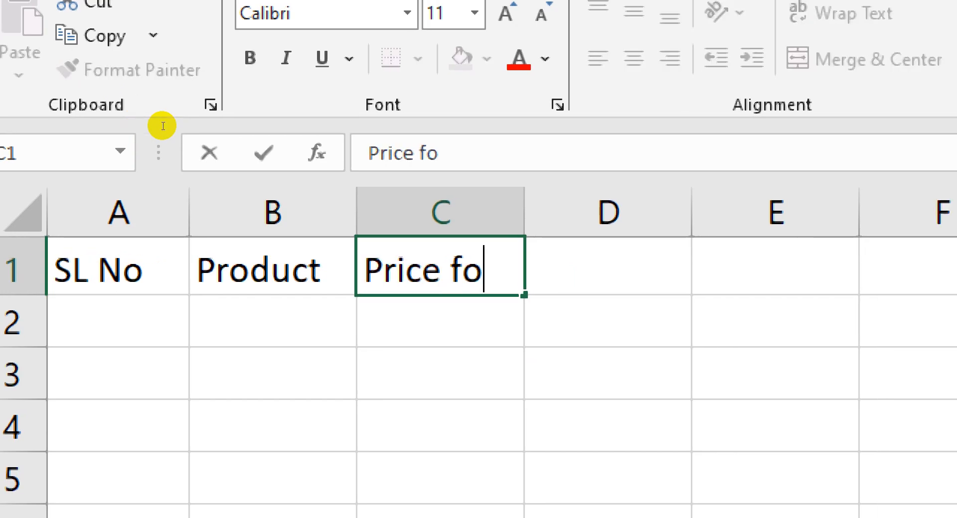
pyautogui.write('Bangladesh')
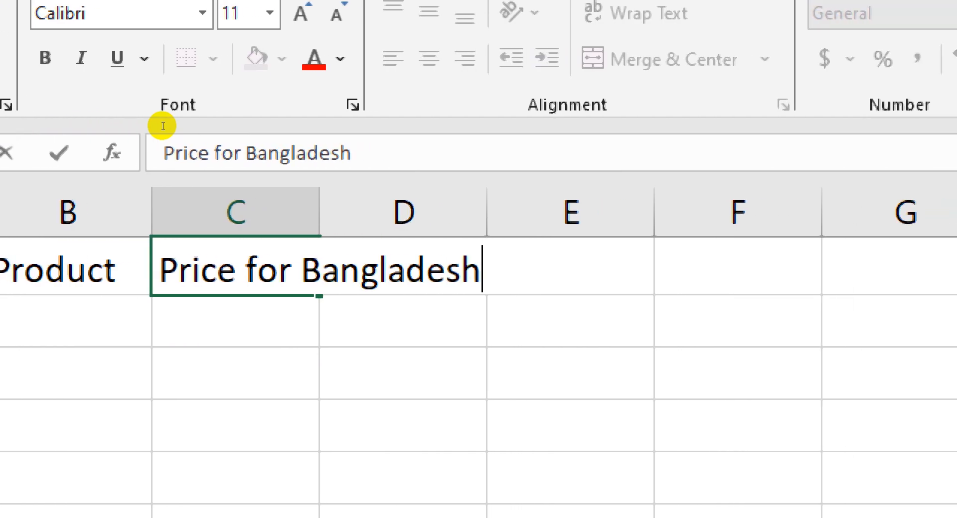
pyautogui.press('Return')
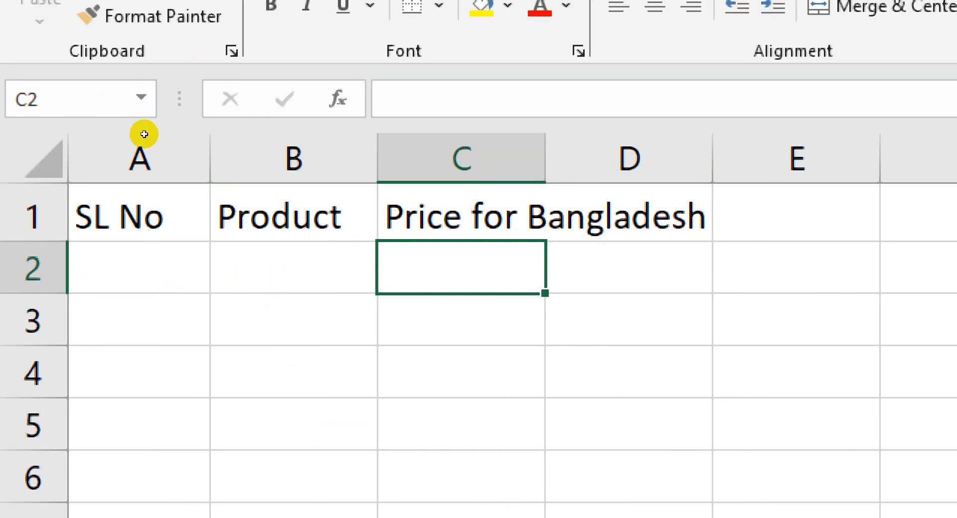
# Select C1, D1 and the cells below them in turn to check which cell holds the overflowing header text
pyautogui.press('Up')
pyautogui.press('Right')
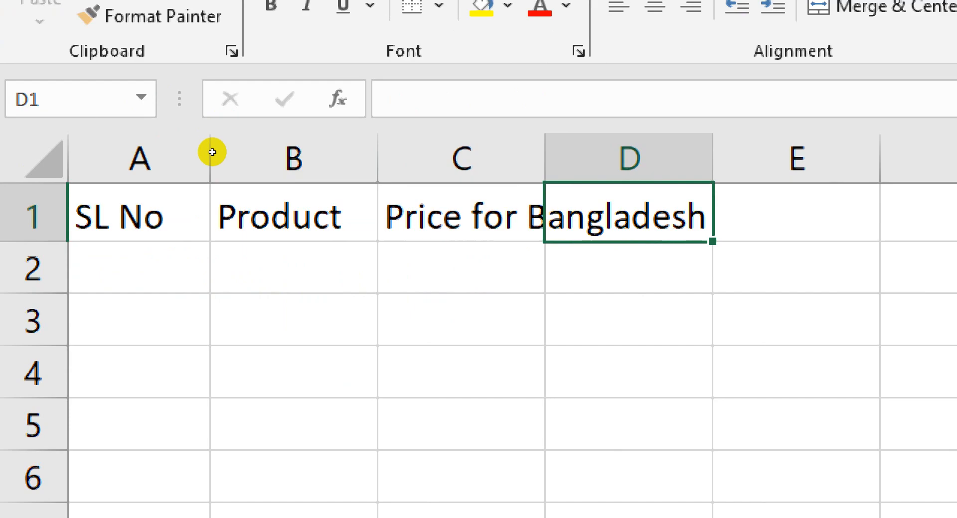
pyautogui.press('Down')
pyautogui.press('Down')
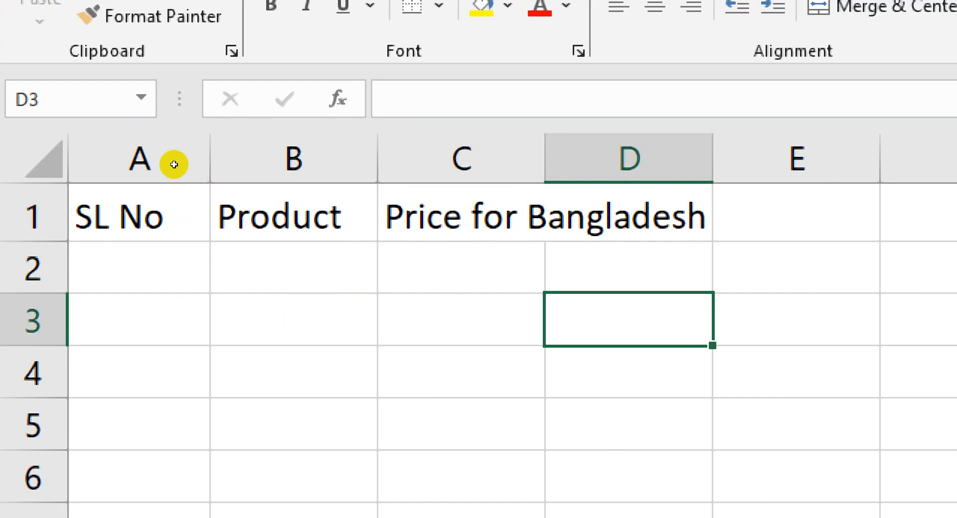
pyautogui.press('Left')
pyautogui.press('Up')
pyautogui.press('Up')
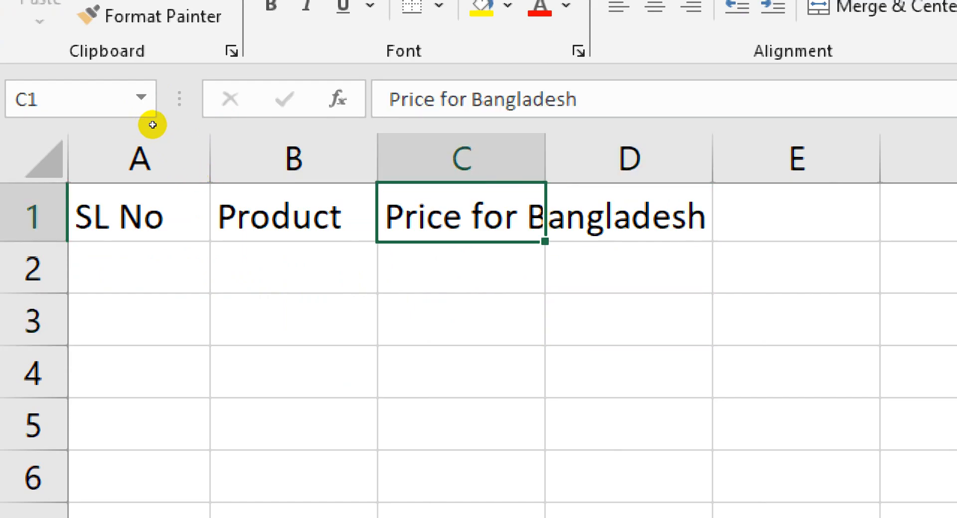
pyautogui.press('Right')
pyautogui.press('Down')
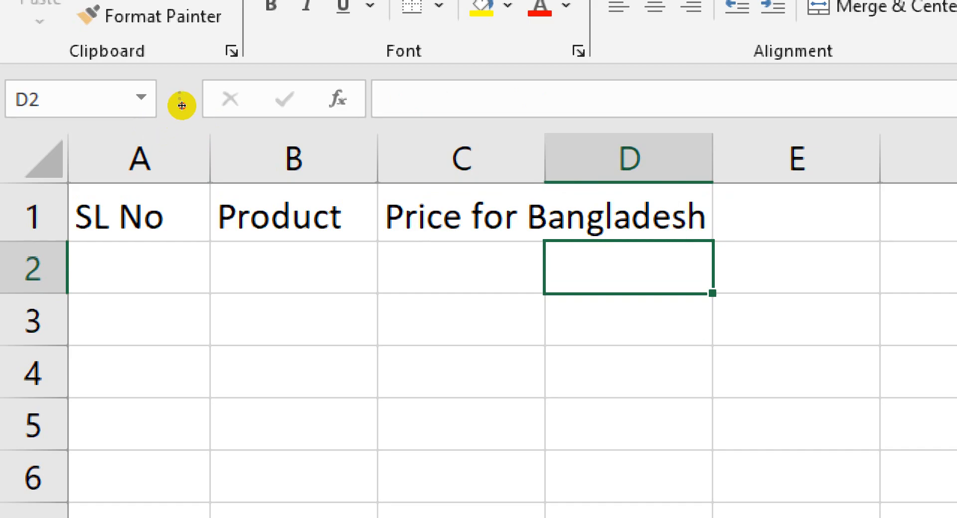
# Widen column C so that the full Price for Bangladesh header fits inside it
pyautogui.moveTo(181, 105); pyautogui.dragTo(239, 108)
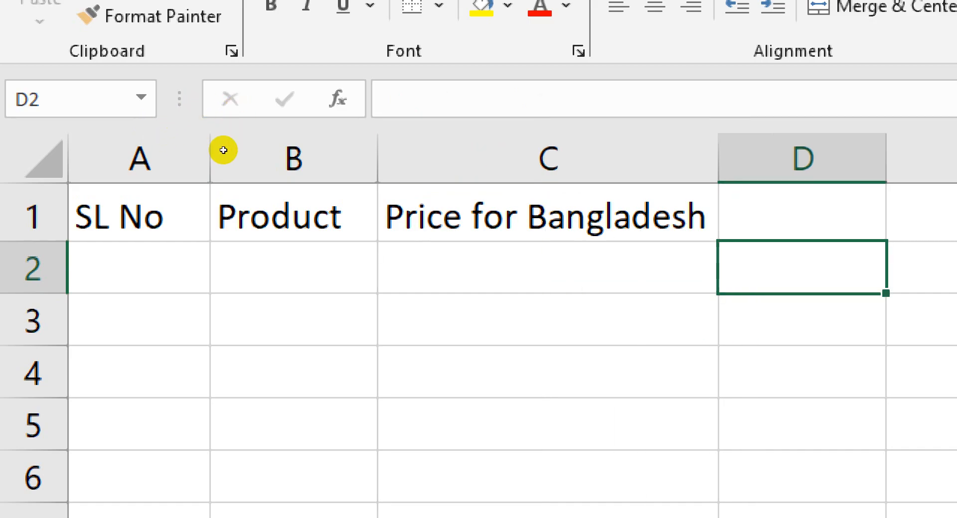
# Enter ggg in D1 and widen column C until the complete C1 header fits beside it
pyautogui.press('Up')
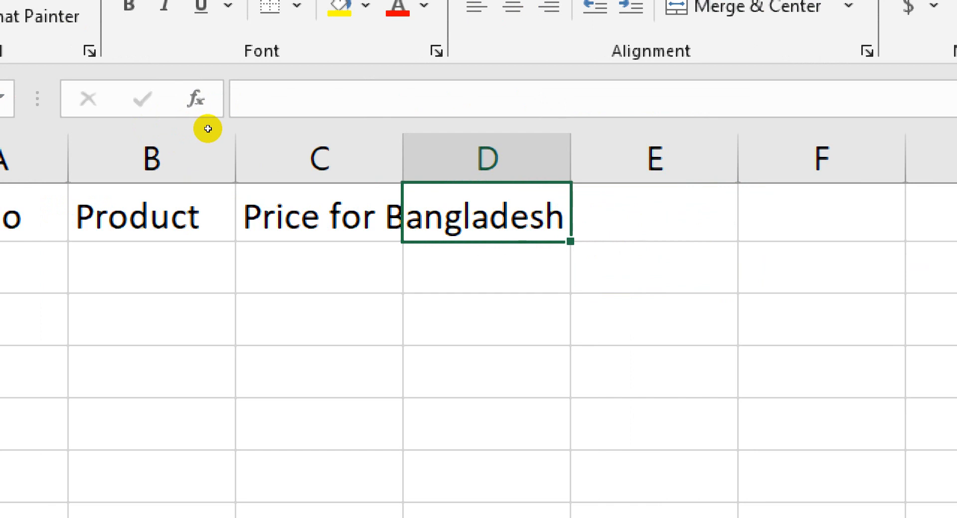
pyautogui.write('ggg')
pyautogui.press('Return')
pyautogui.press('Return')
pyautogui.press('Up')
pyautogui.press('Up')
pyautogui.press('Left')
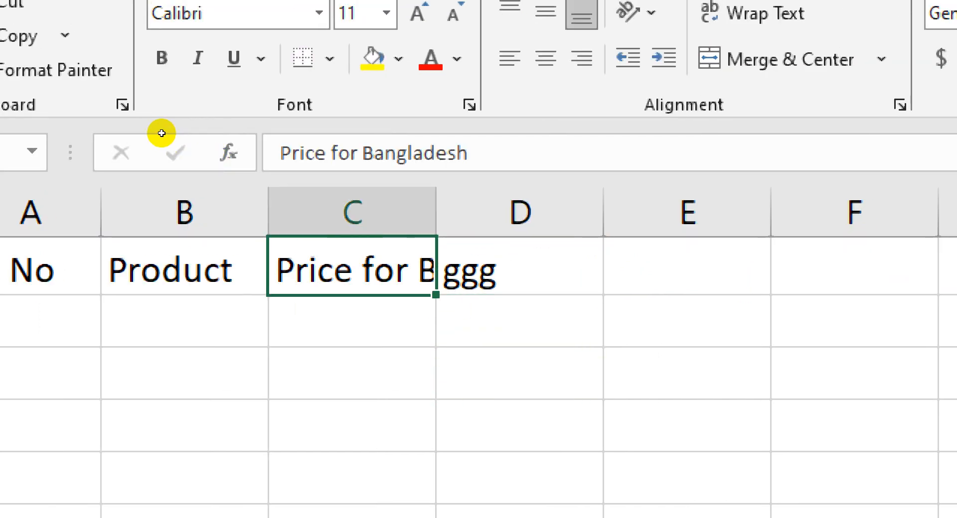
pyautogui.moveTo(436, 212); pyautogui.dragTo(617, 212)
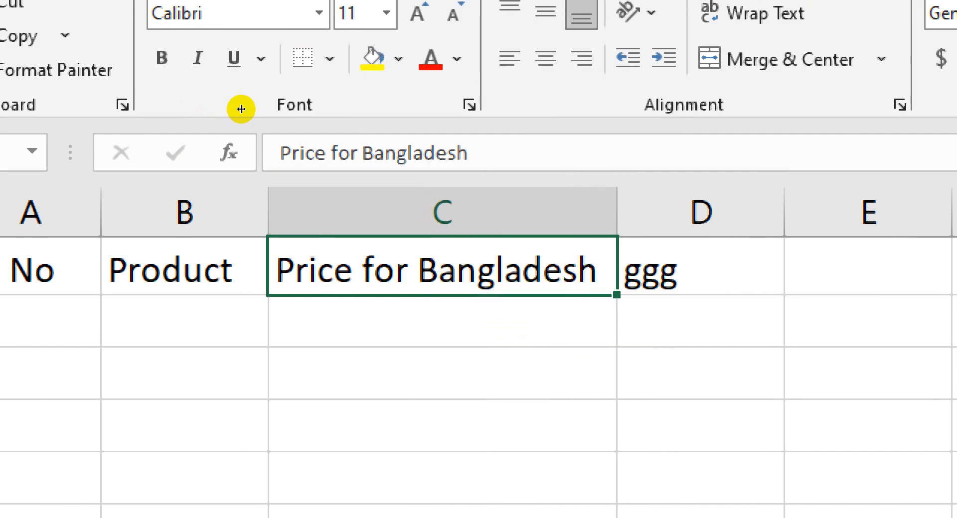
# Clear ggg from D1 and undo the recent edits back until C1 is empty
pyautogui.press('Right')
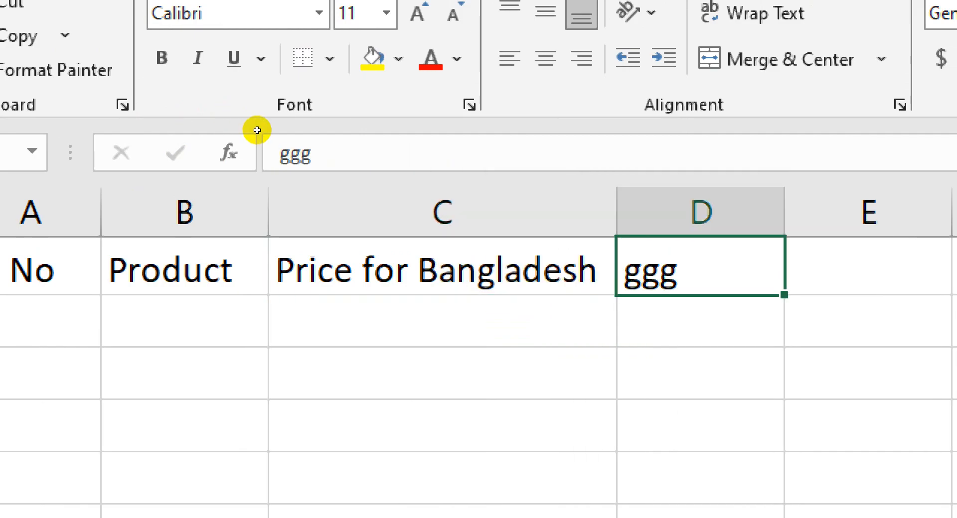
pyautogui.press('Delete')
pyautogui.hotkey('ctrl', 'z')
pyautogui.hotkey('ctrl', 'z')
pyautogui.hotkey('ctrl', 'z')
pyautogui.hotkey('ctrl', 'z')
pyautogui.hotkey('ctrl', 'z')
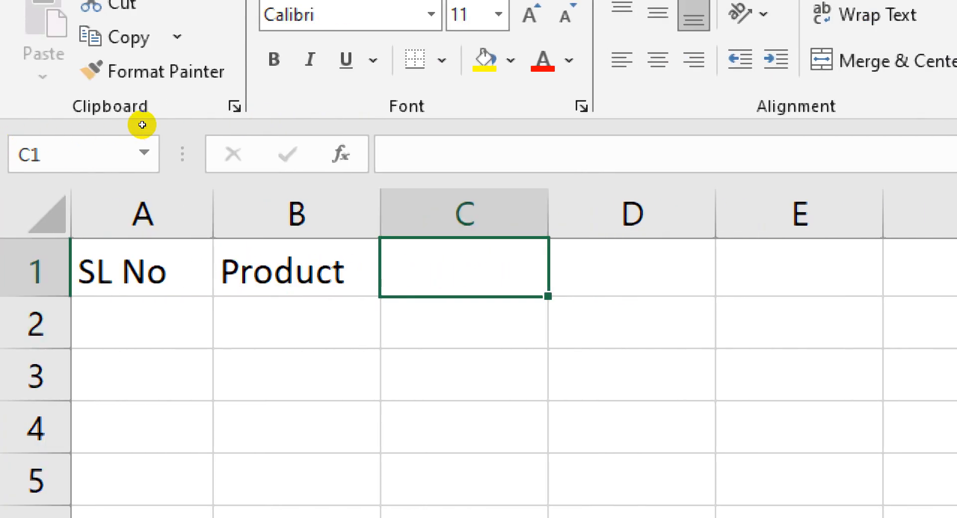
# Enter the header Unit in C1 and move on to D1
pyautogui.write('Ubni')
pyautogui.press('BackSpace')
pyautogui.press('BackSpace')
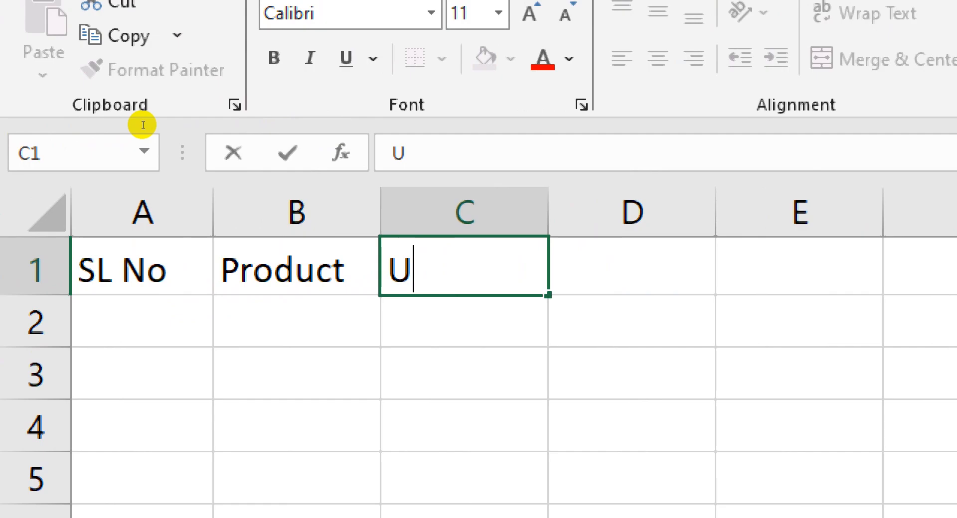
pyautogui.write('n')
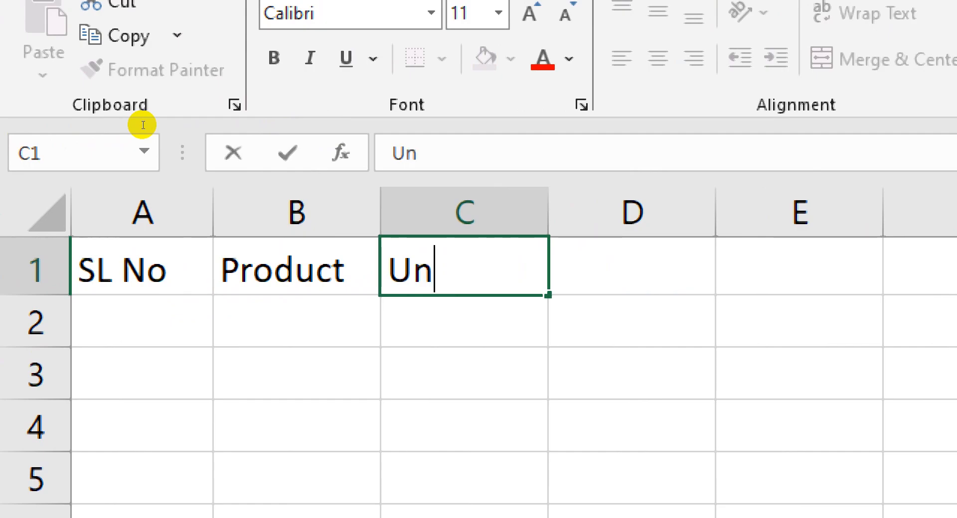
pyautogui.write('it')
pyautogui.press('Tab')
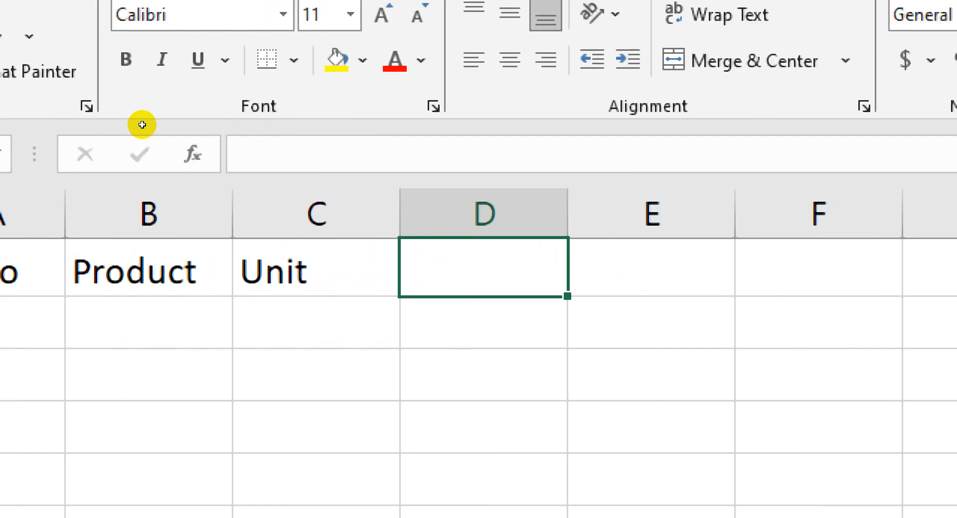
# Enter the headers Unit Price in D1 and Total Price in E1, and autofit column E to its header
pyautogui.write('Unit Pric')
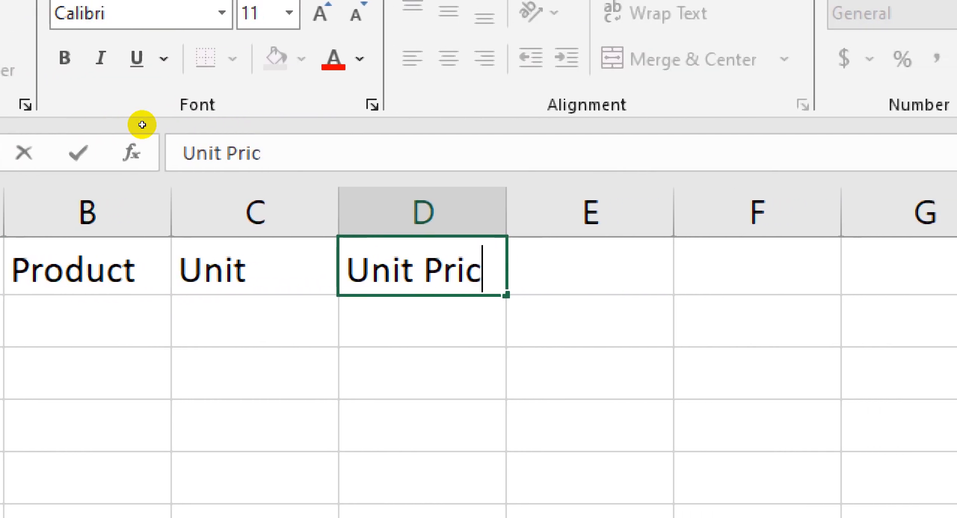
pyautogui.write('e')
pyautogui.press('Tab')
pyautogui.write('Tot')
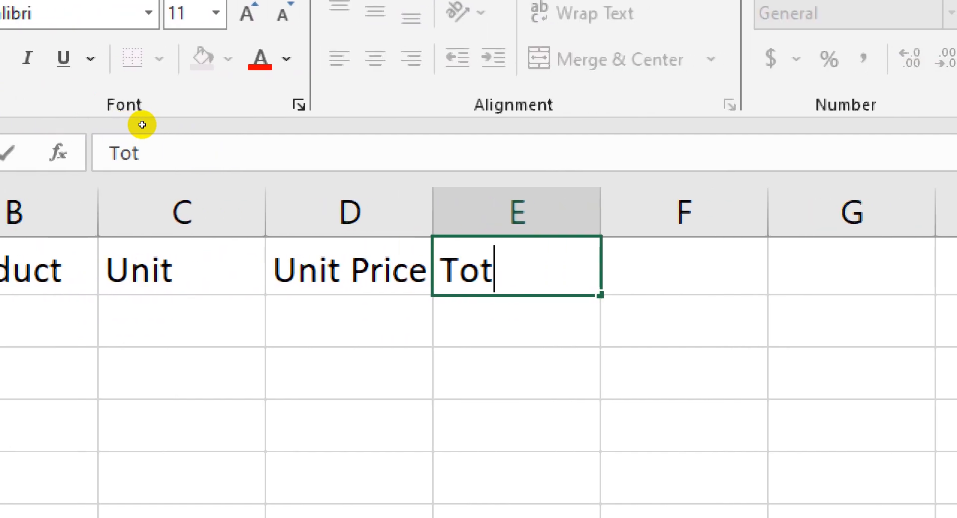
pyautogui.write('al Price')
pyautogui.press('Return')
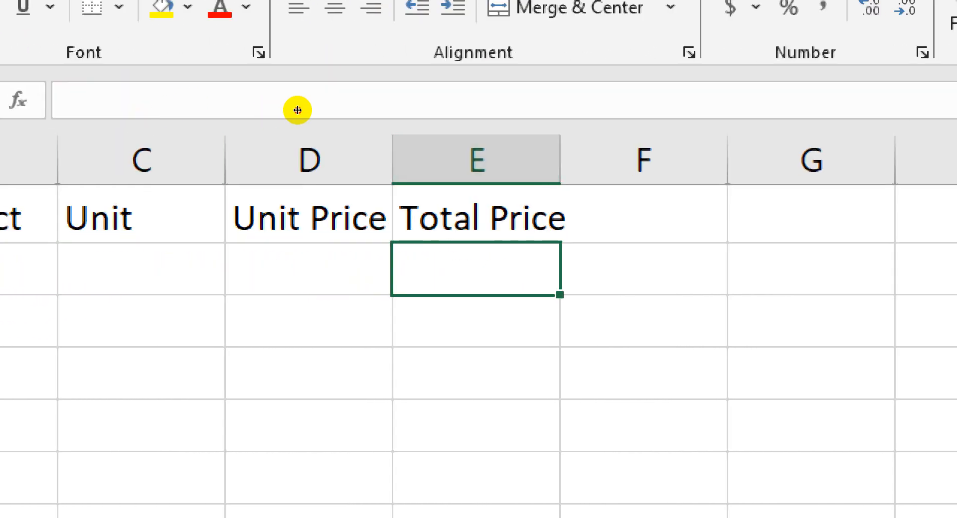
pyautogui.doubleClick(560, 160)
# Enter the header Discount in F1 and Net Price in G1
pyautogui.click(638, 211)
pyautogui.write('Discount')
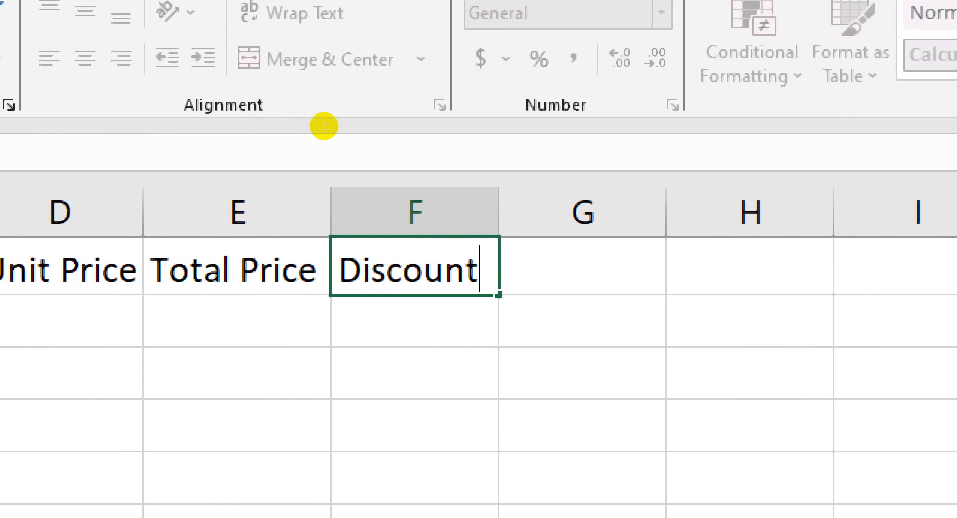
pyautogui.press('Return')
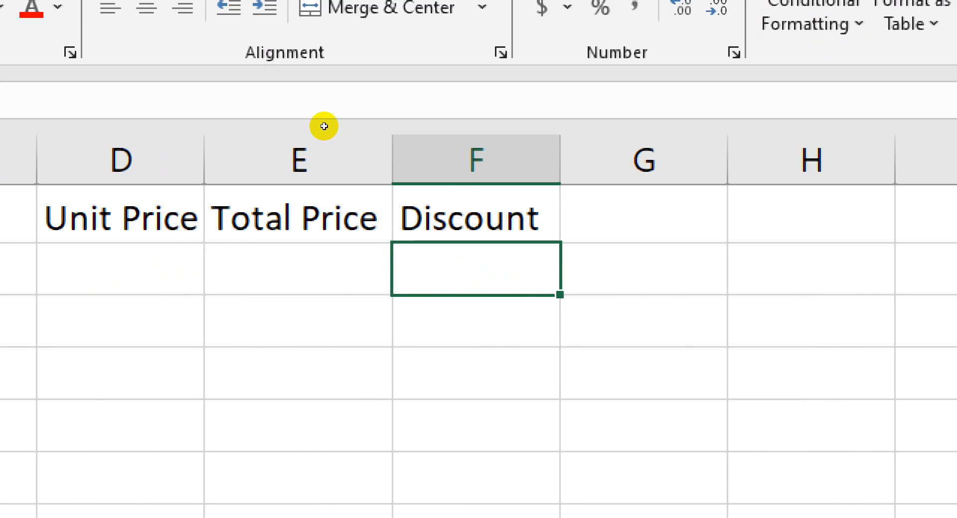
pyautogui.click(643, 215)
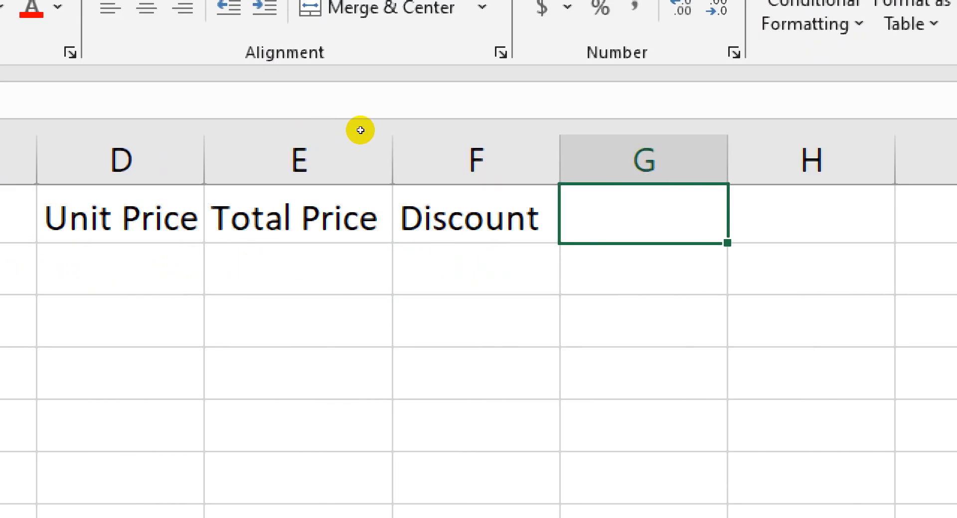
pyautogui.write('Net Price')
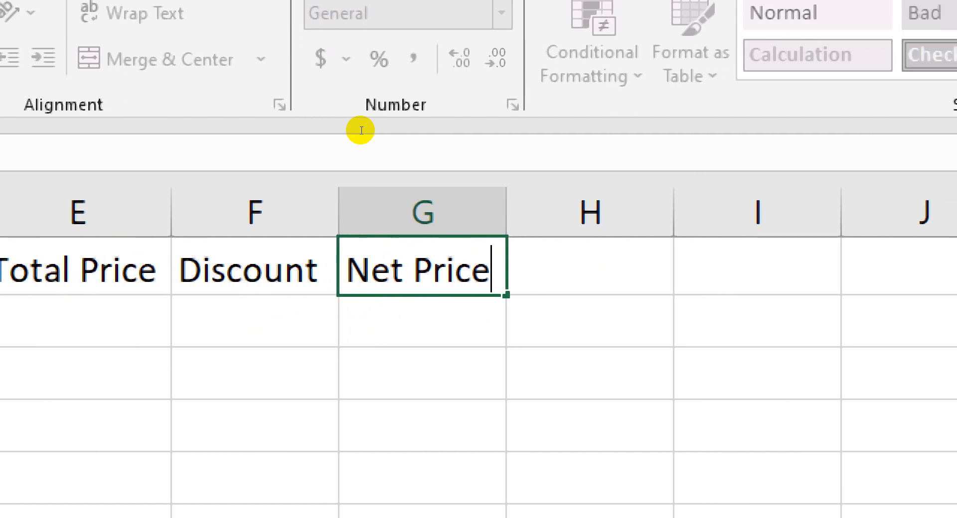
pyautogui.press('Return')
pyautogui.press('Home')
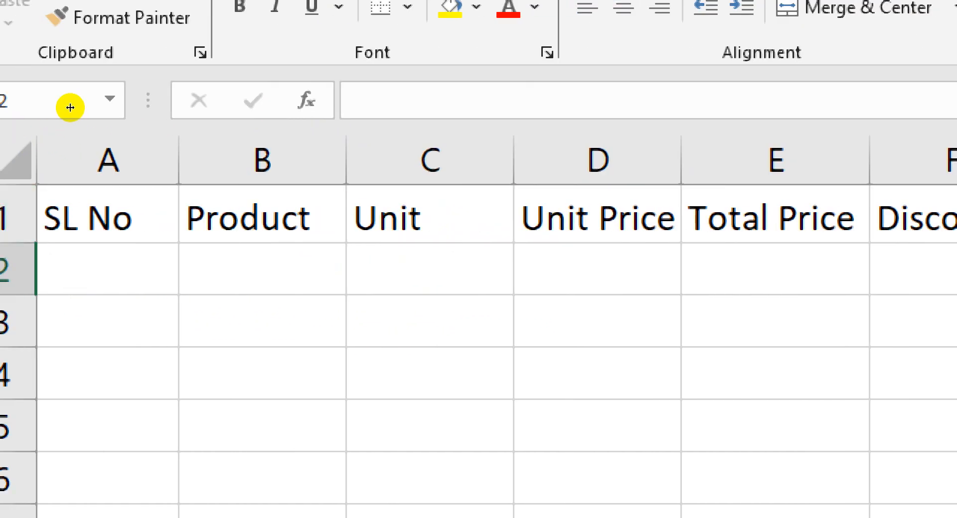
# Widen column A, narrow column C to about the width of its Unit header, and undo the narrowing
pyautogui.moveTo(69, 110); pyautogui.dragTo(98, 110)
pyautogui.press('Right')
pyautogui.press('Right')
pyautogui.press('Right')
pyautogui.press('Right')
pyautogui.press('Right')
pyautogui.press('Right')
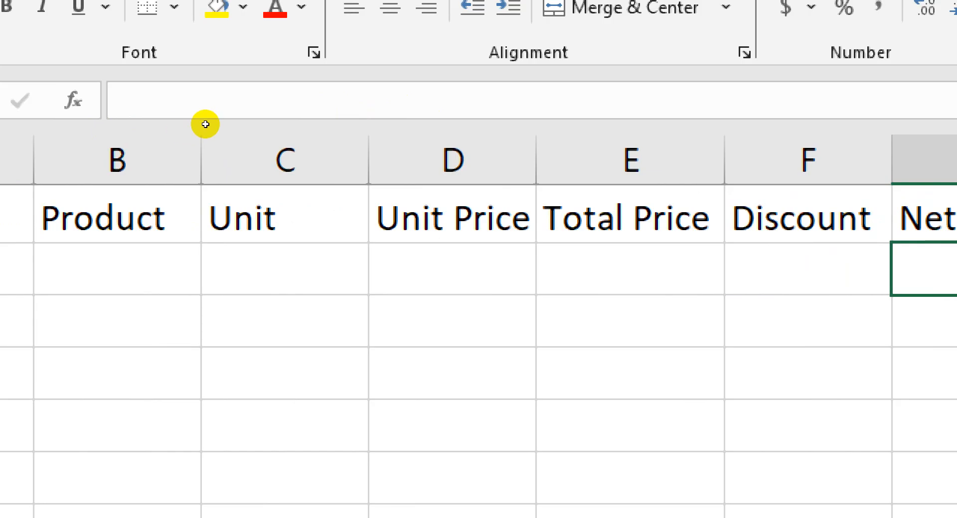
pyautogui.moveTo(368, 160); pyautogui.dragTo(282, 159)
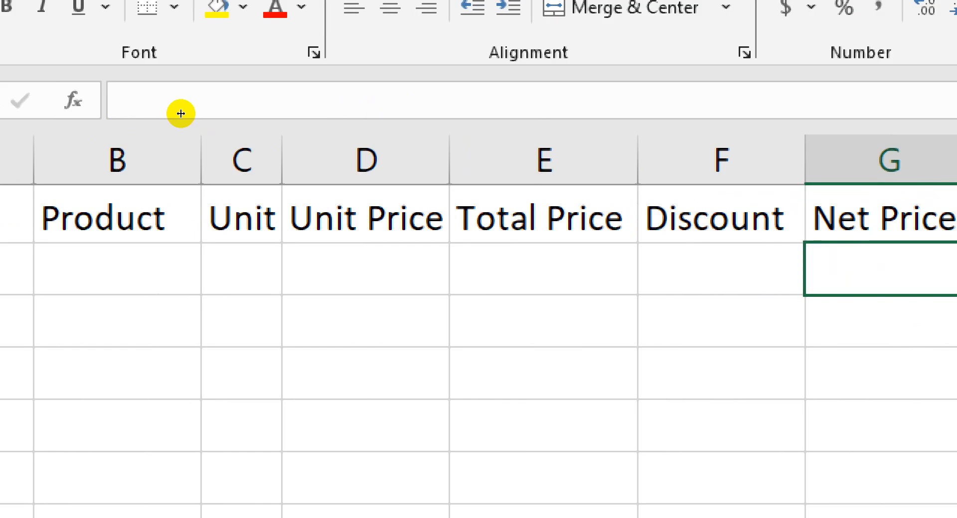
pyautogui.hotkey('ctrl', 'z')
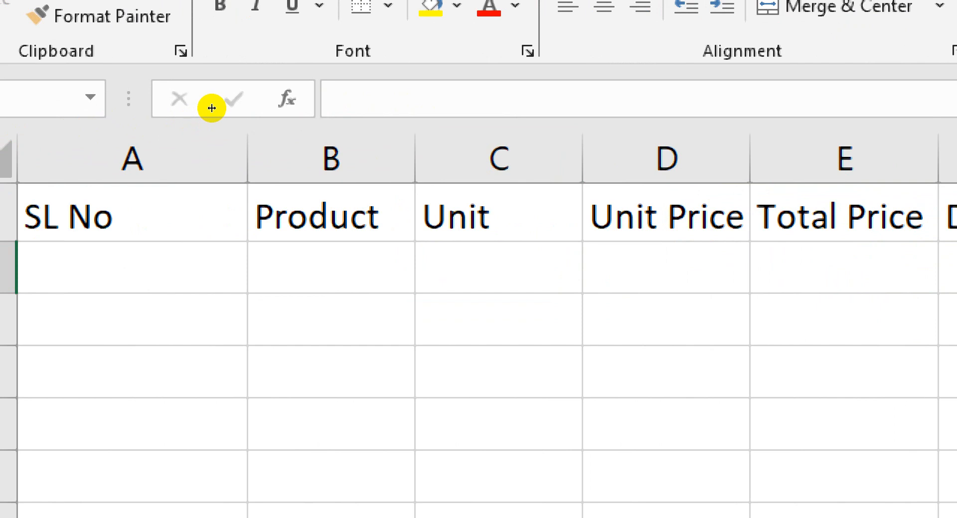
# Narrow column C to just fit the Unit header and autofit column A to the SL No header
pyautogui.moveTo(582, 158); pyautogui.dragTo(501, 158)
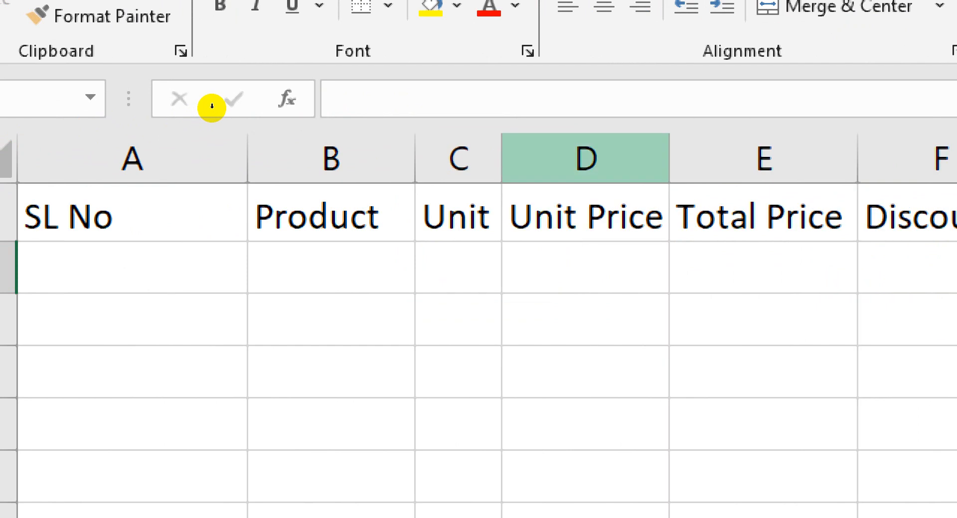
pyautogui.doubleClick(99, 109)
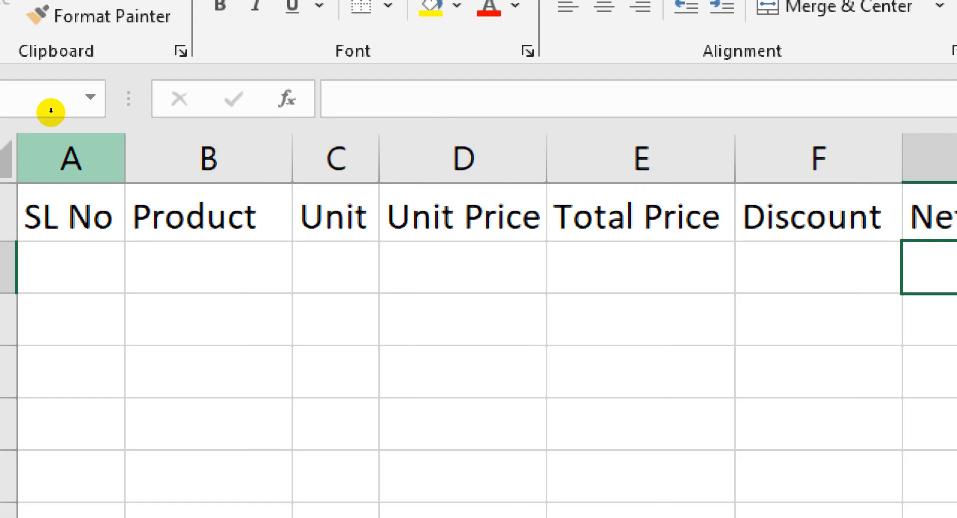
pyautogui.moveTo(58, 109); pyautogui.dragTo(79, 112)
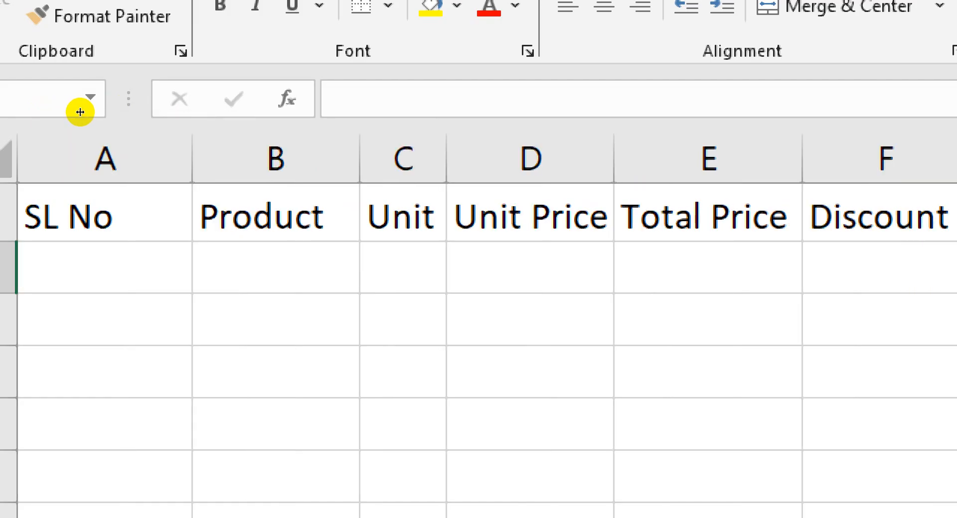
pyautogui.doubleClick(80, 112)
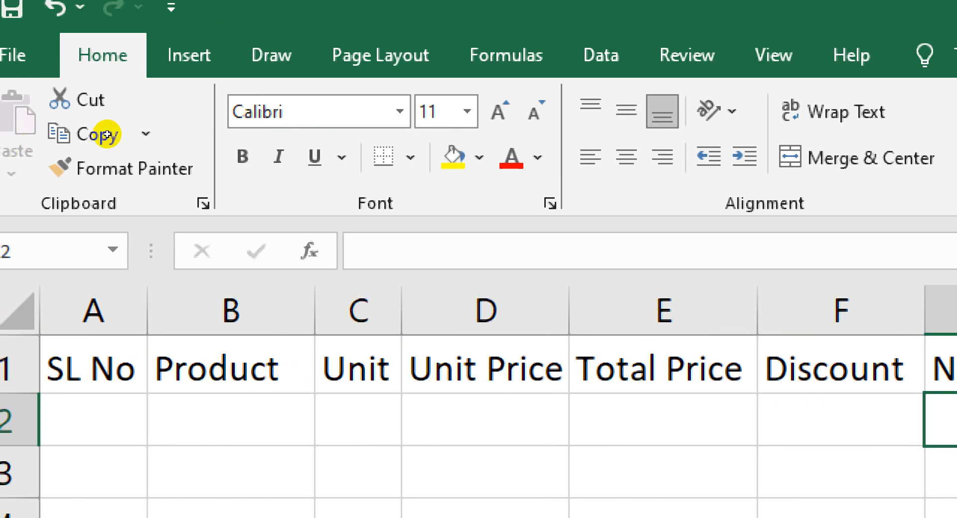
# Open the Unit Price header in D1 for in-cell editing and leave the cell, ending on D3
pyautogui.doubleClick(486, 369)
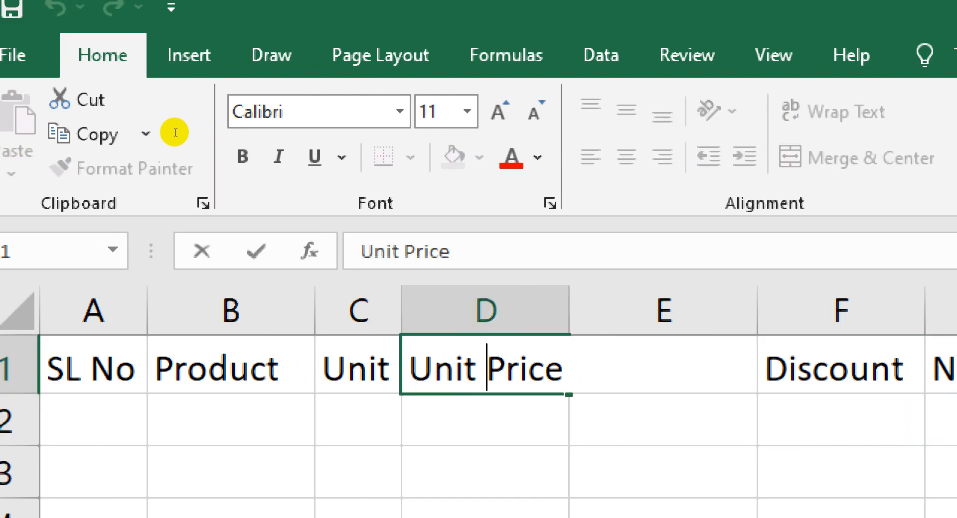
pyautogui.press('Return')
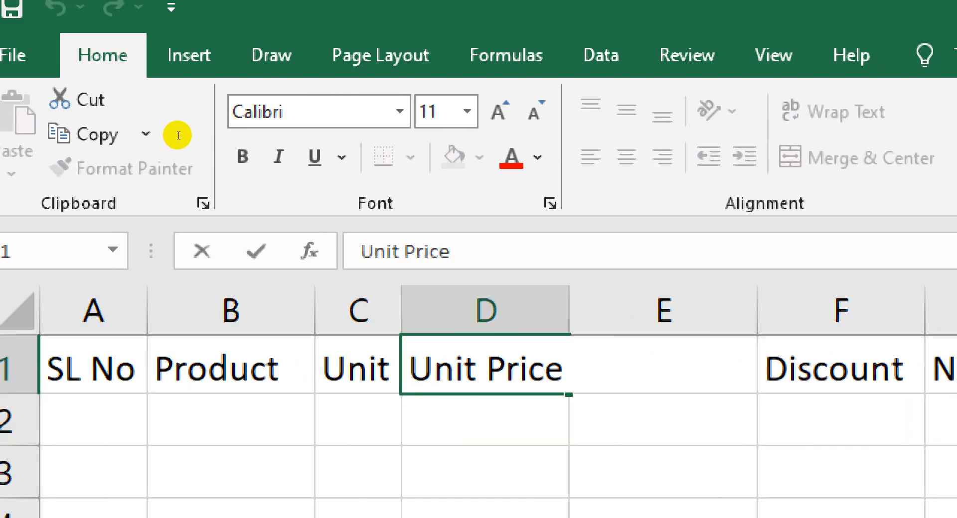
pyautogui.press('Return')
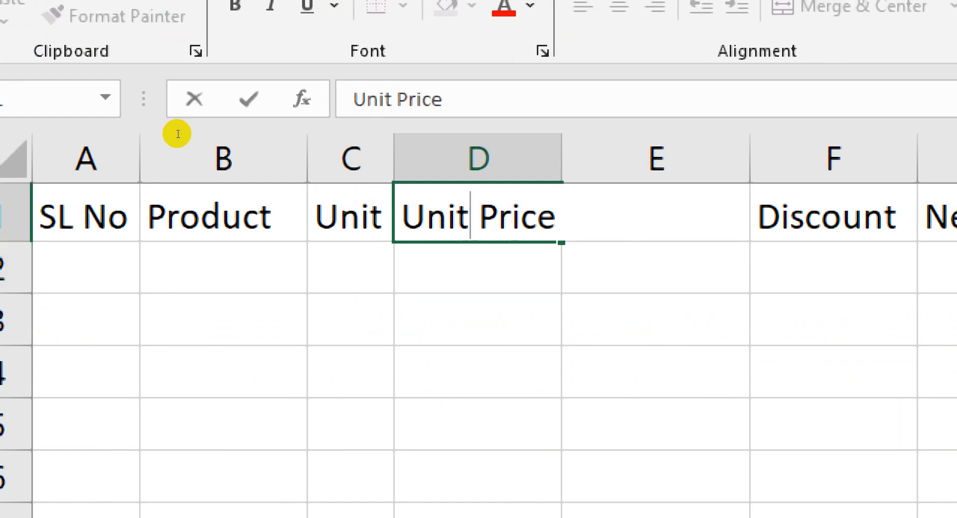
pyautogui.press('Return')
pyautogui.press('Left')
pyautogui.click(488, 319)
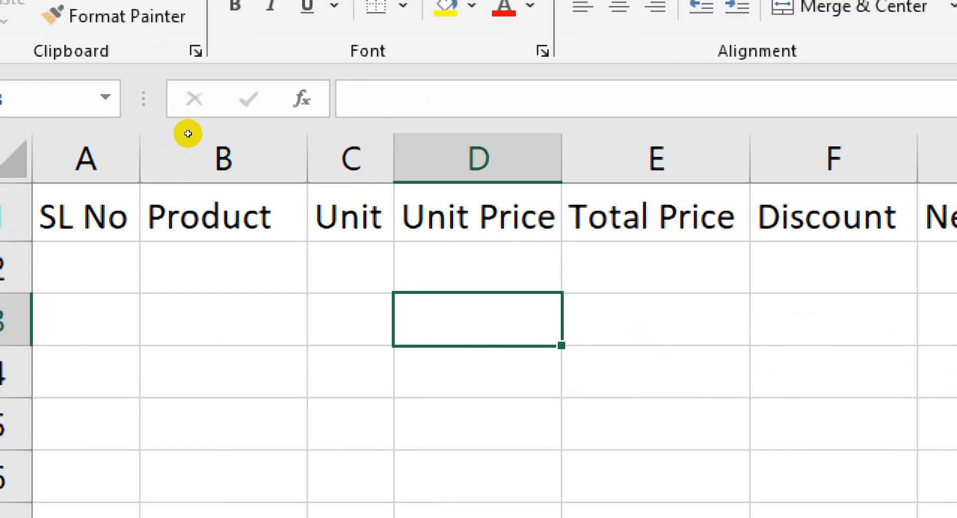
# Try overwriting D1 with dlfgkdlkf, and select the Unit Price text while editing inside the cell
pyautogui.press('Up')
pyautogui.press('Up')
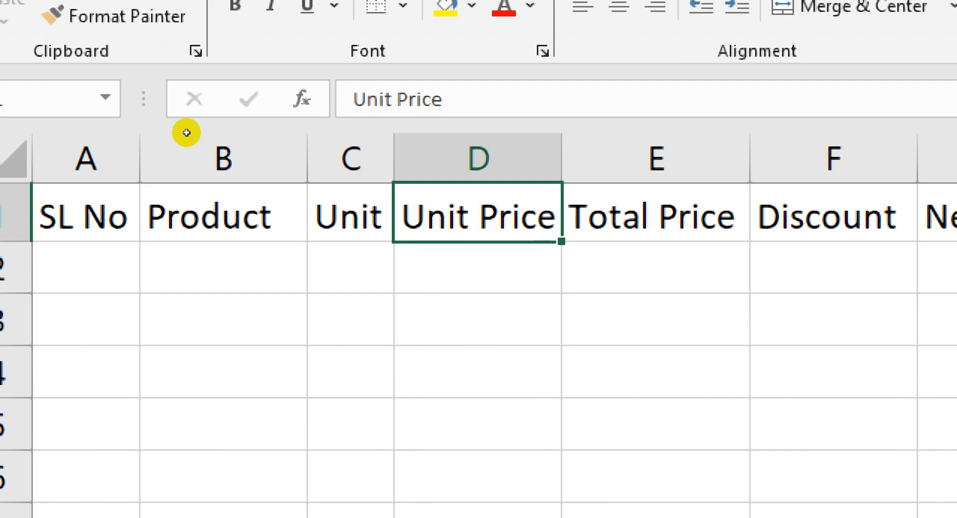
pyautogui.write('dlfgkdlkf')
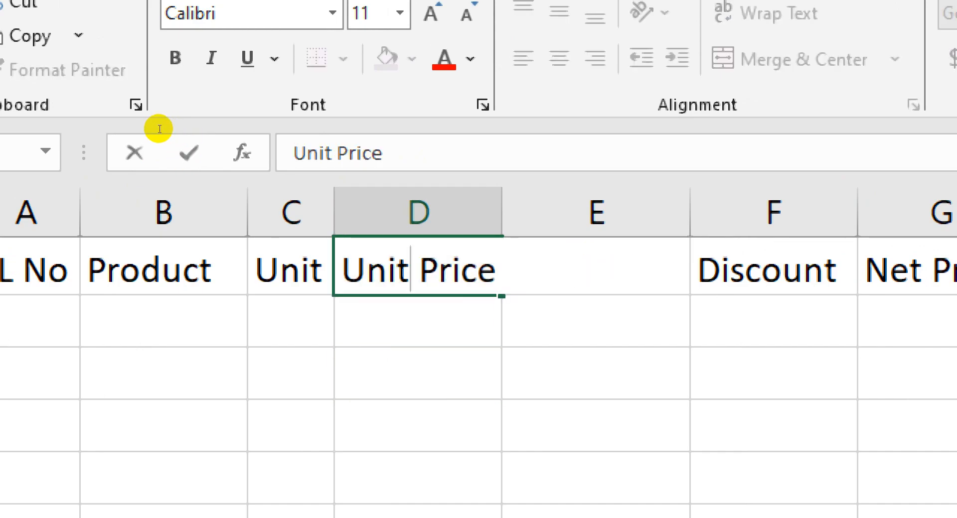
pyautogui.moveTo(199, 125); pyautogui.dragTo(139, 125)
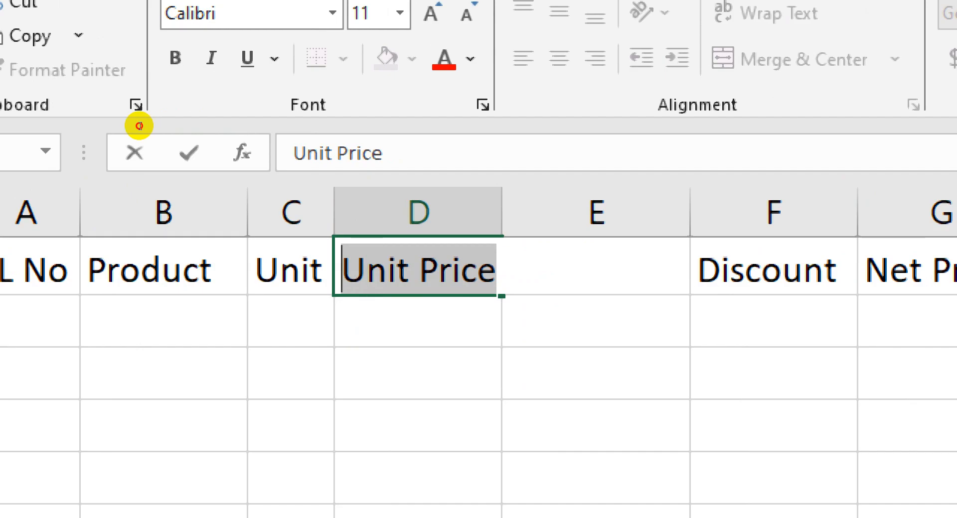
pyautogui.click(158, 130)
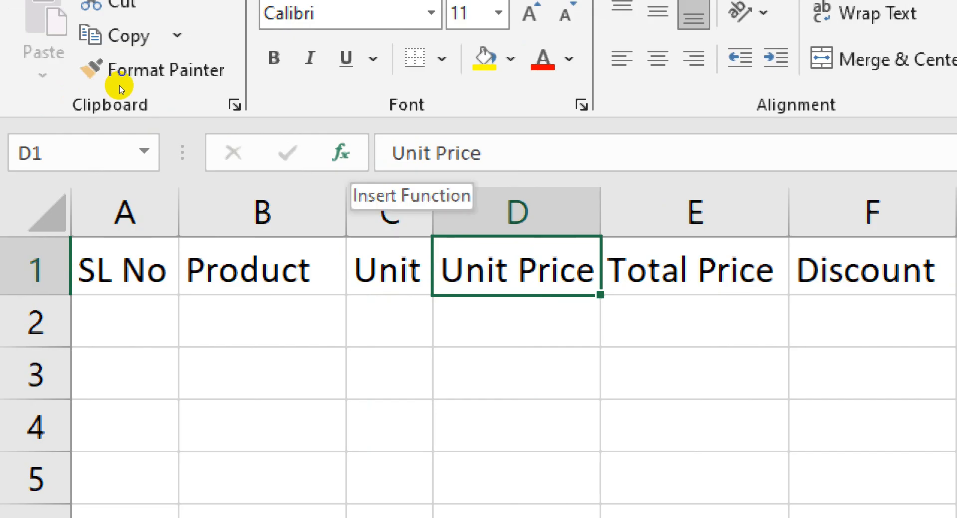
# Edit the D1 header through the formula bar so that it reads Units Price
pyautogui.moveTo(482, 153); pyautogui.dragTo(389, 153)
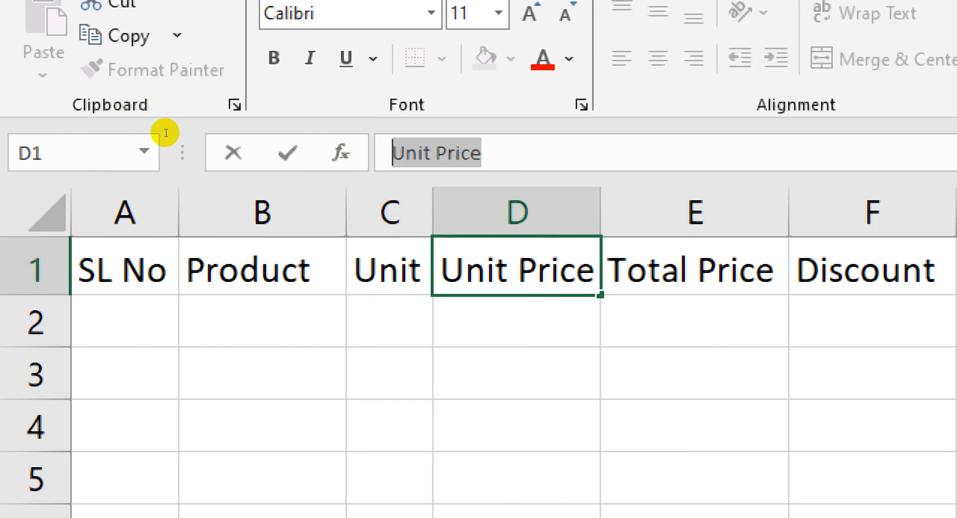
pyautogui.click(432, 153)
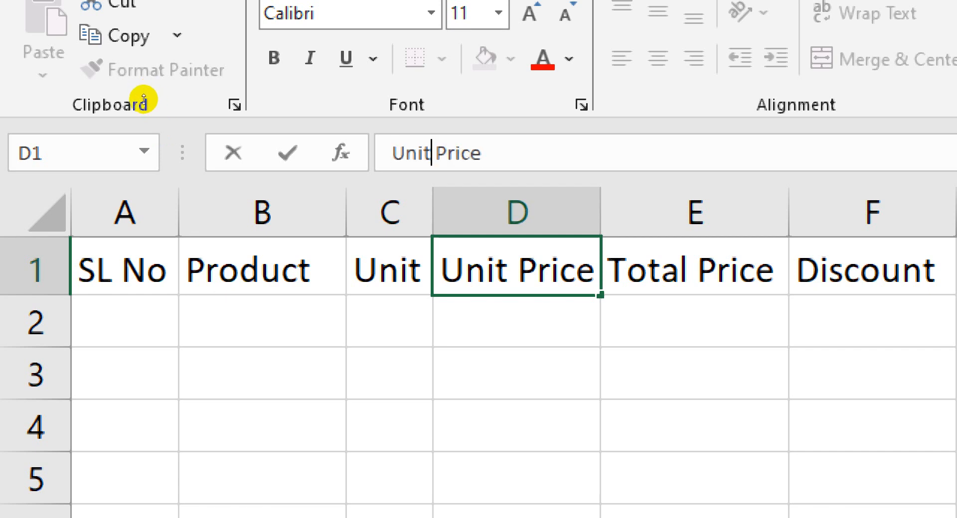
pyautogui.write('s')
pyautogui.press('Return')
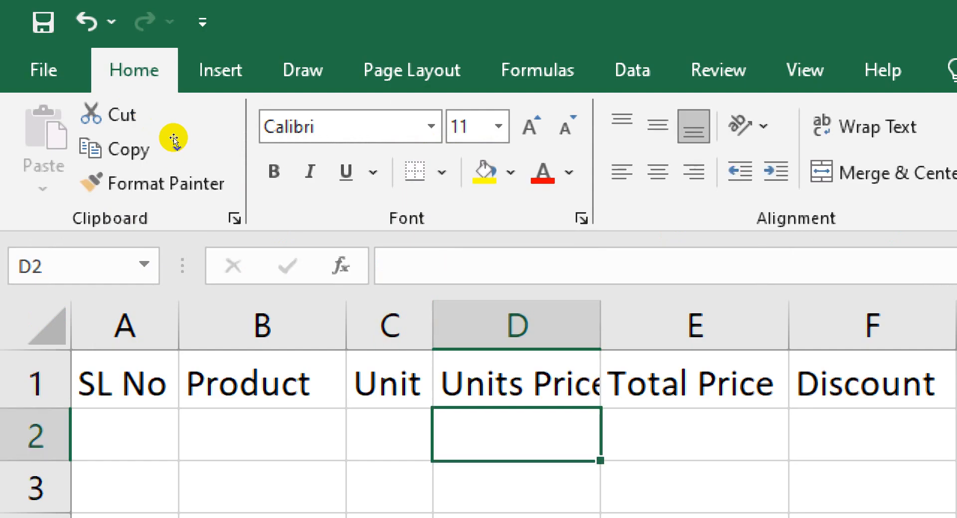
# Remove the s from the D1 header so that it reads Unit Price
pyautogui.click(499, 378)
pyautogui.click(432, 269)
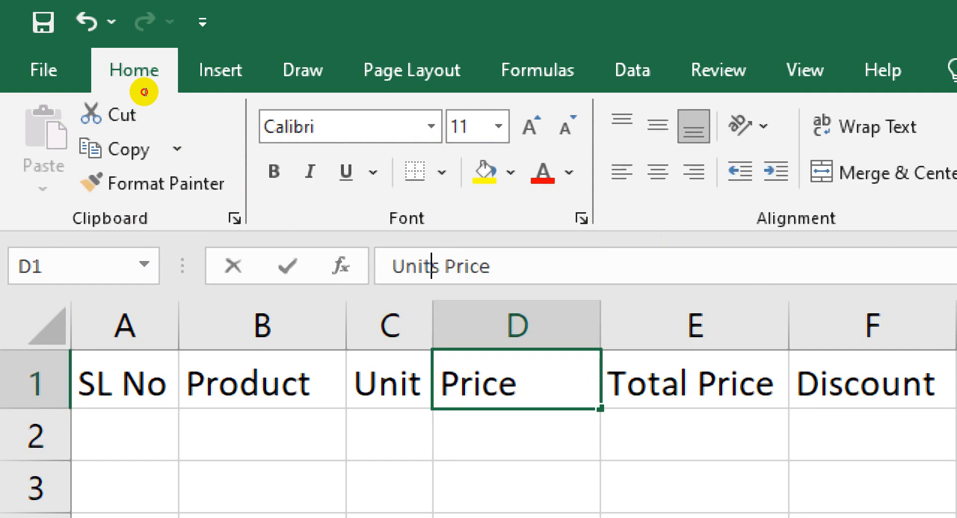
pyautogui.press('Delete')
pyautogui.press('Return')
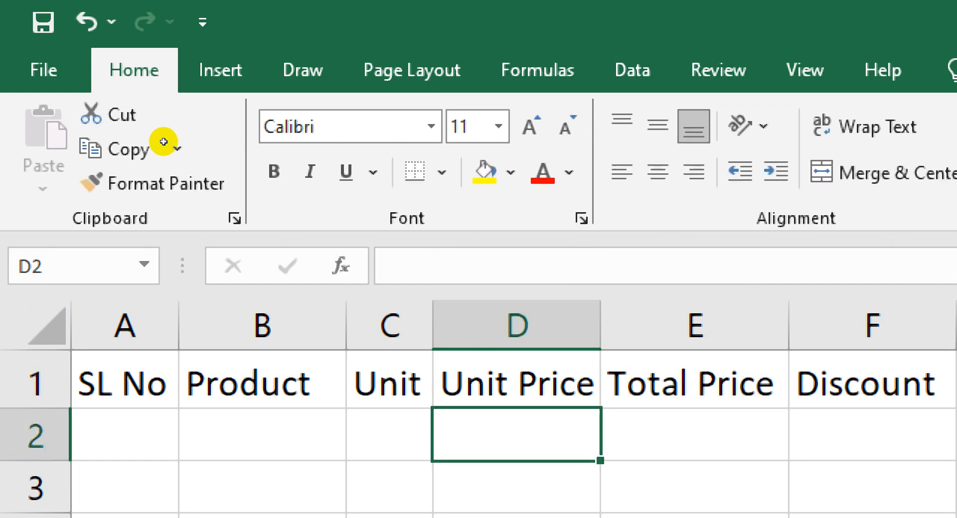
# Reopen D1 for editing with the cursor between Unit and Price and commit the unchanged header, twice
pyautogui.press('Up')
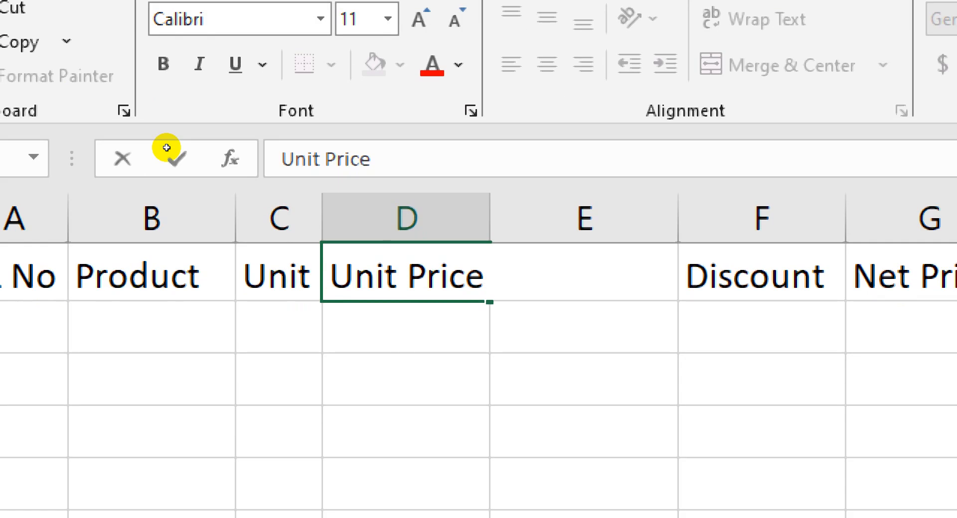
pyautogui.click(167, 147)
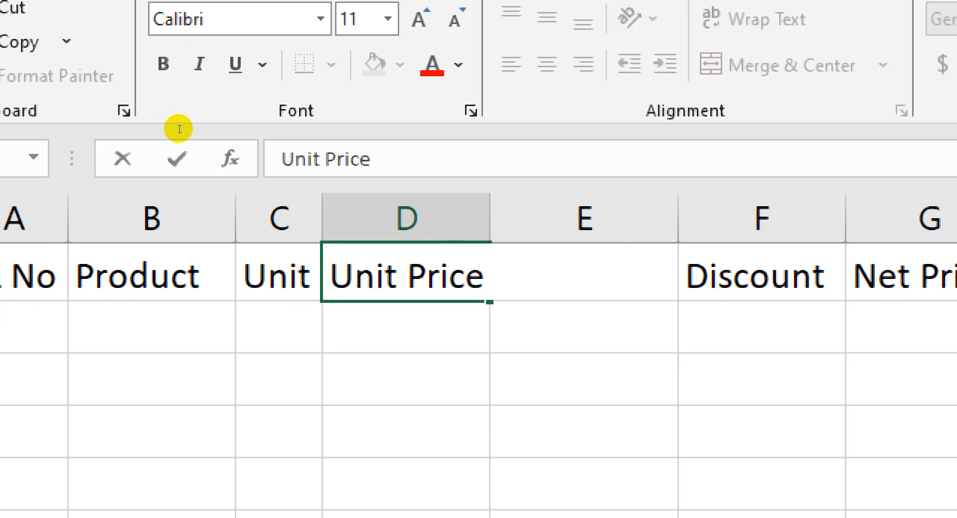
pyautogui.press('Return')
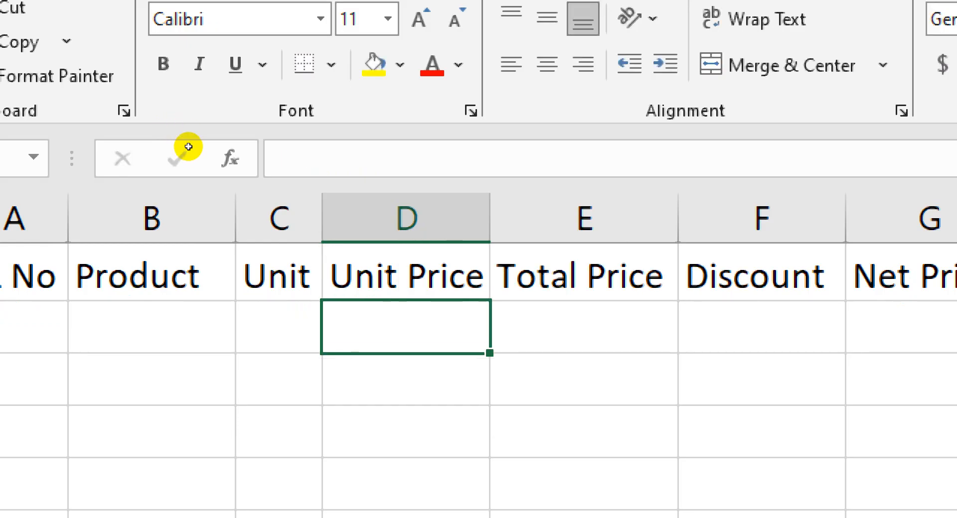
pyautogui.press('Up')
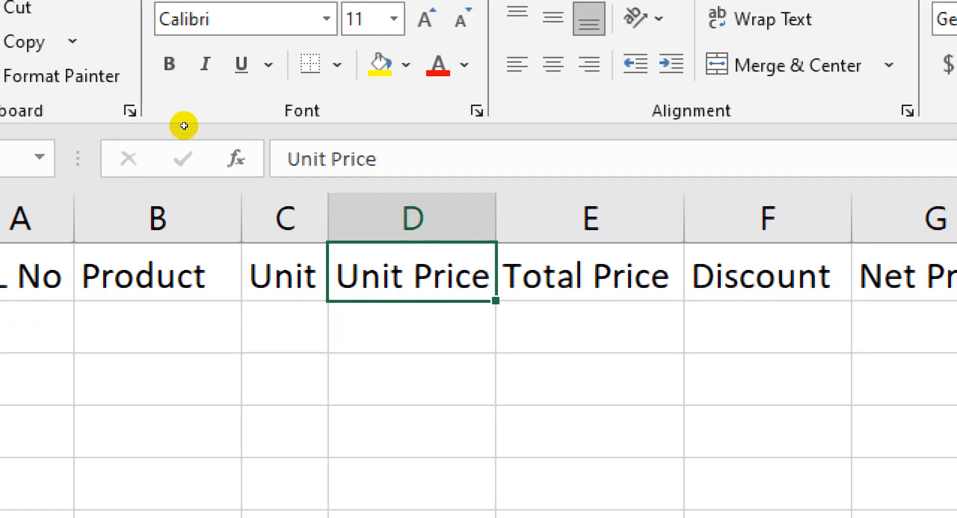
pyautogui.doubleClick(413, 277)
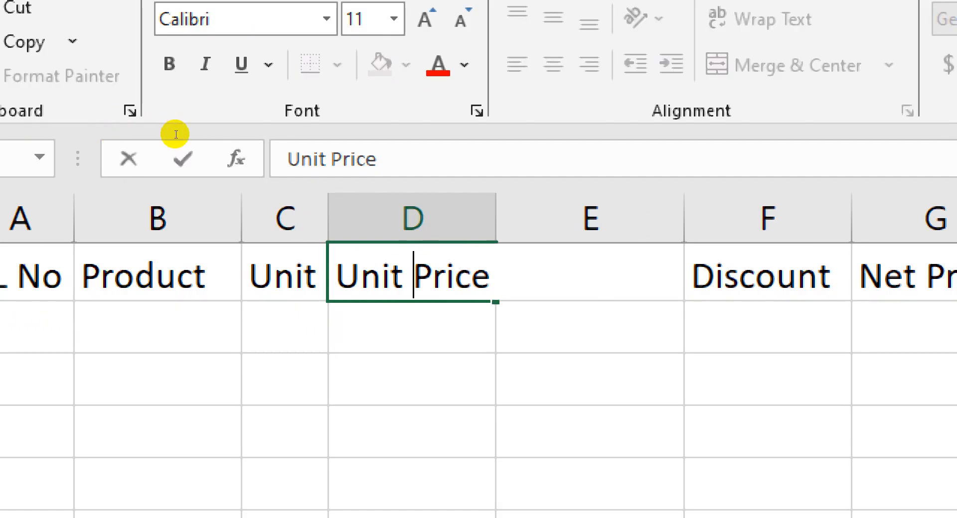
pyautogui.press('Return')
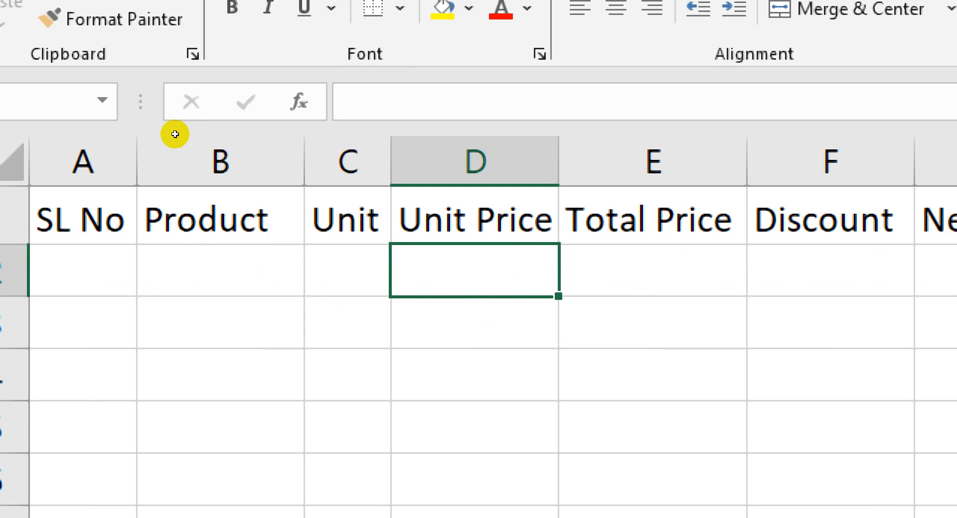
# Insert a line break between Unit and Price in the D1 header and increase row 1's height to show both lines
pyautogui.doubleClick(476, 220)
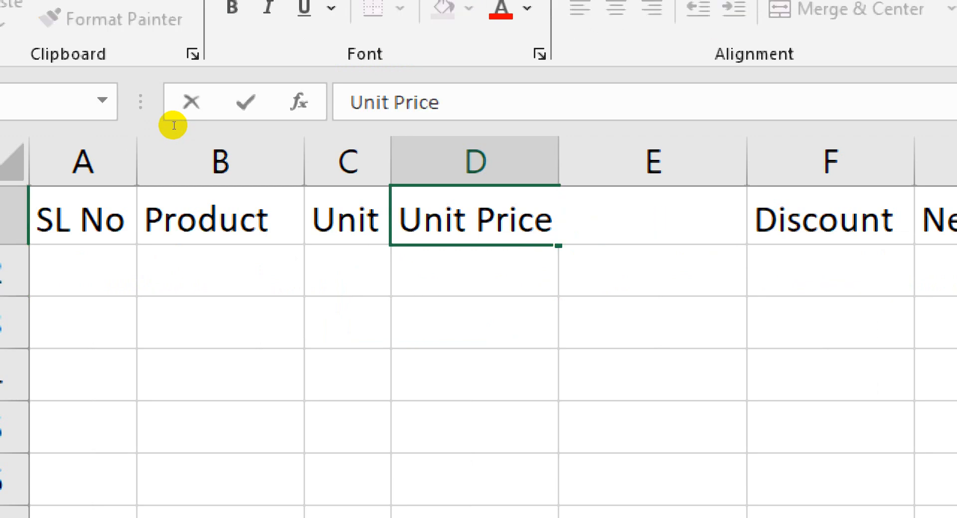
pyautogui.hotkey('alt', 'Return')
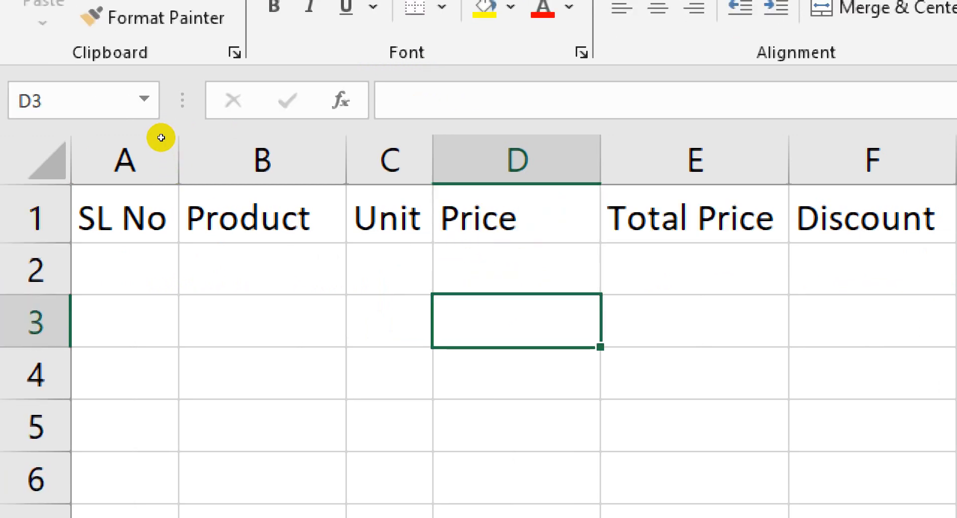
pyautogui.press('Up')
pyautogui.press('Up')
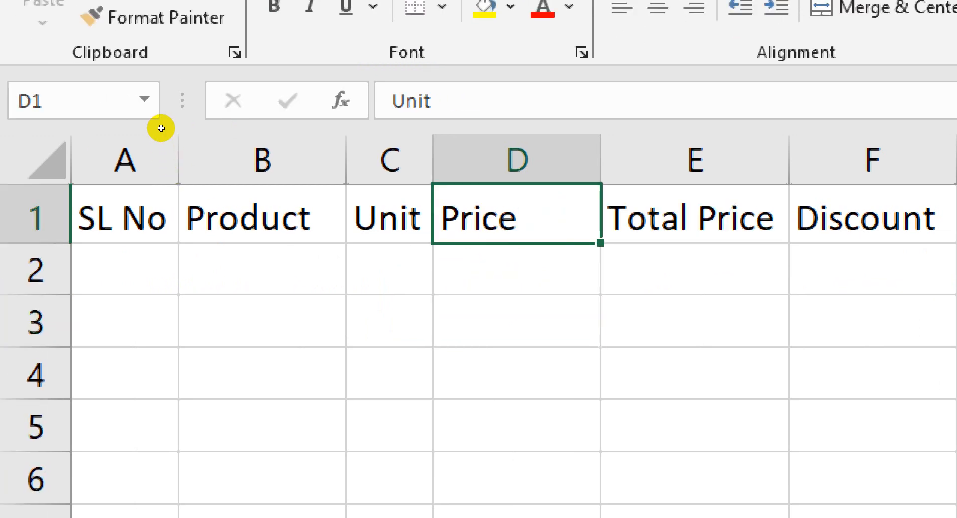
pyautogui.moveTo(10, 139); pyautogui.dragTo(11, 154)
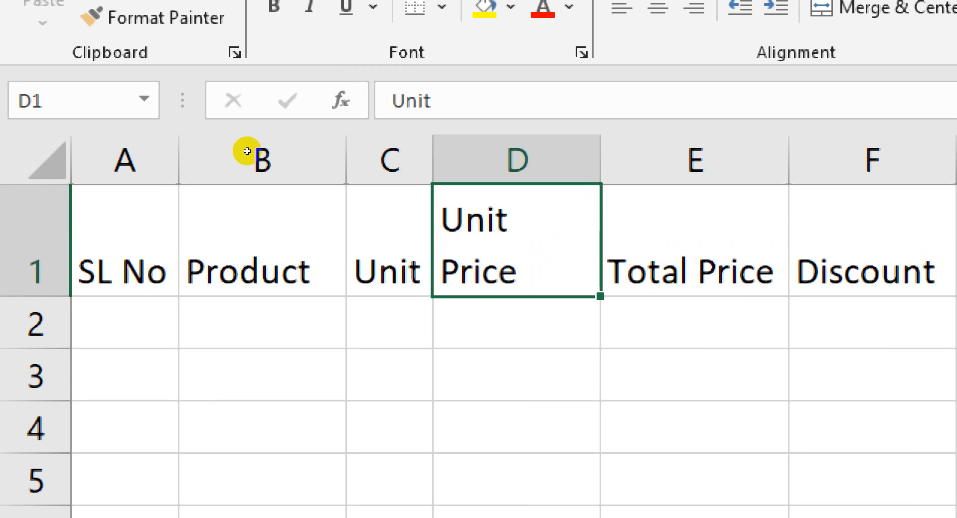
# Insert a manual line break before Price in the E1 header so that Total and Price sit on separate lines
pyautogui.press('Right')
pyautogui.press('F2')
pyautogui.press('Left')
pyautogui.press('Left')
pyautogui.press('Left')
pyautogui.press('Left')
pyautogui.press('Left')
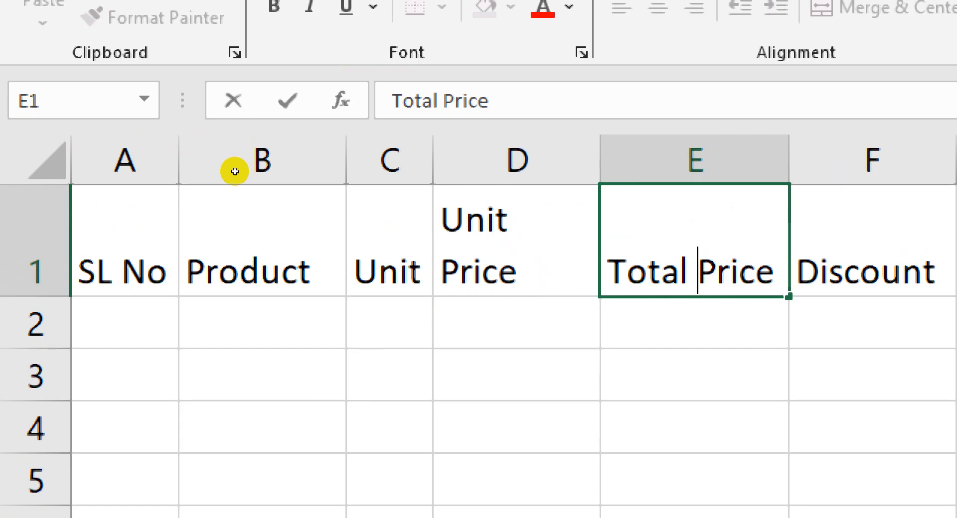
pyautogui.hotkey('alt', 'Return')
pyautogui.press('Return')
pyautogui.press('Return')
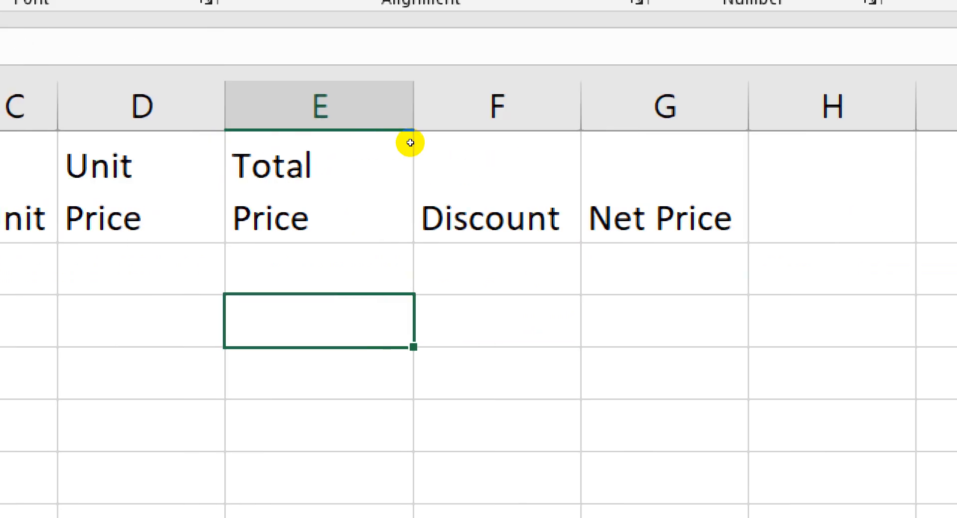
# Insert a manual line break after Net in the G1 header and delete the leftover space
pyautogui.doubleClick(342, 151)
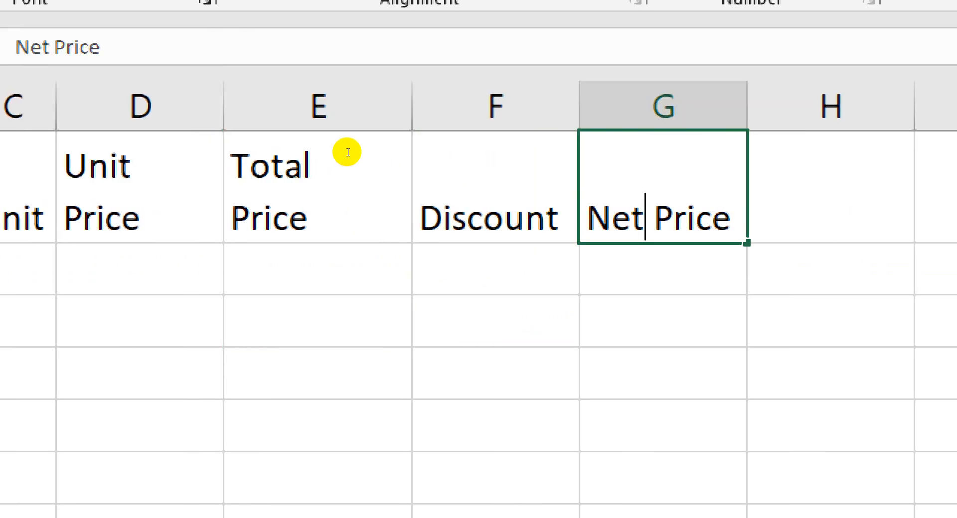
pyautogui.hotkey('alt', 'Return')
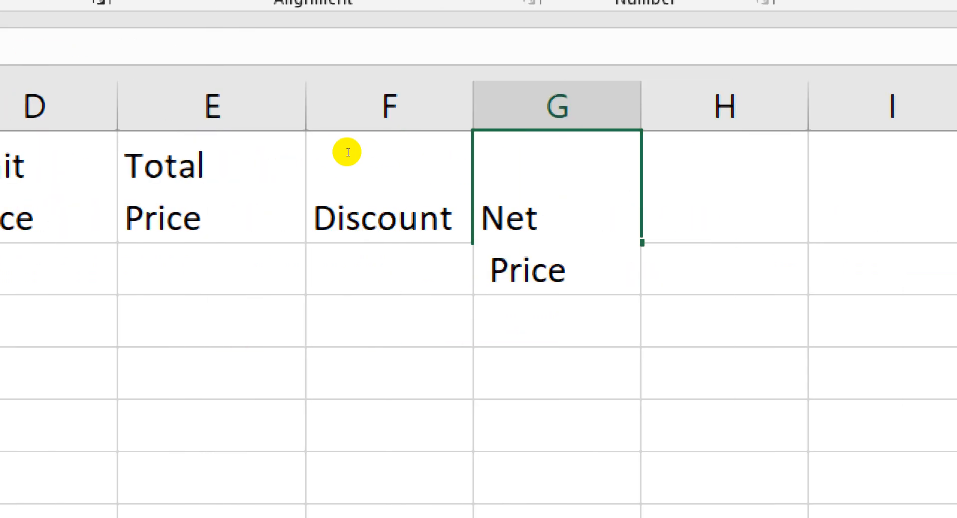
pyautogui.press('Delete')
pyautogui.press('Return')
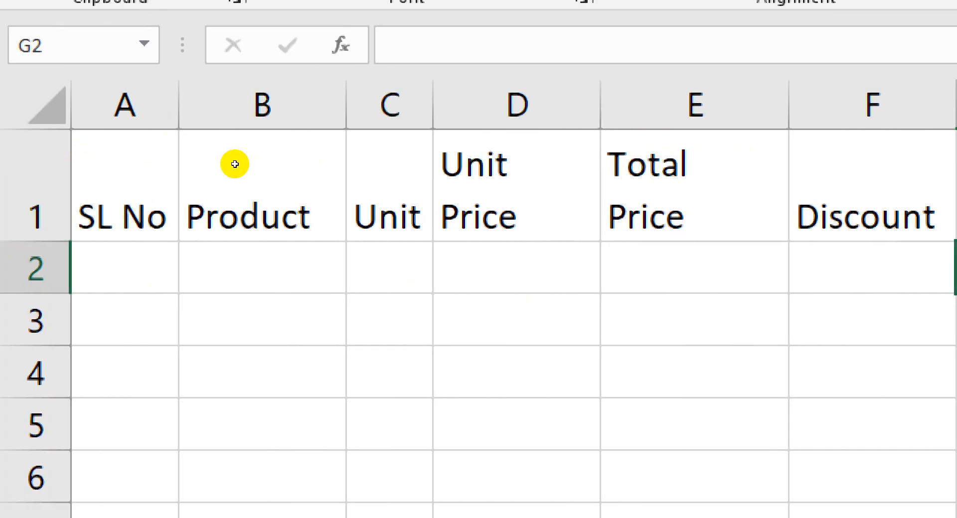
# Wrap the text of E1 and adjust column E's width so that Total Price breaks onto two lines
pyautogui.press('Up')
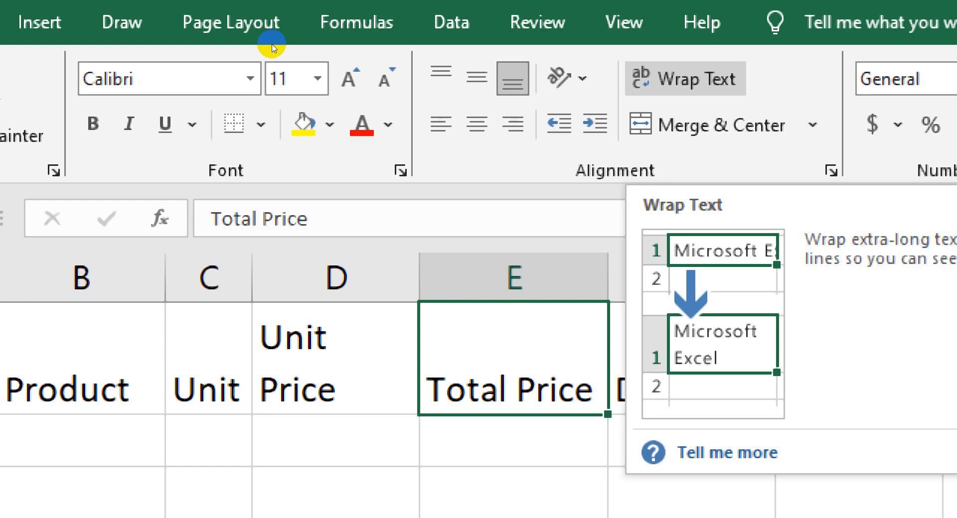
pyautogui.press('Return')
pyautogui.press('Up')
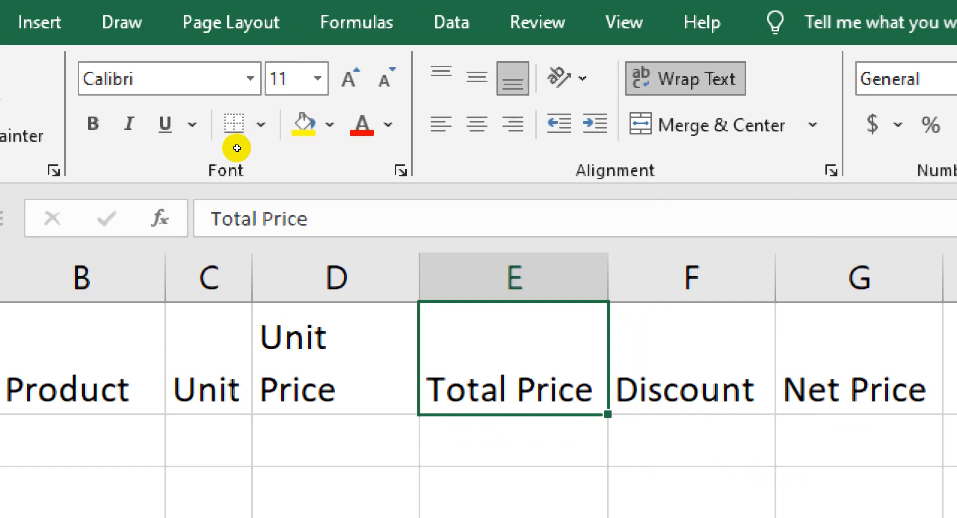
pyautogui.moveTo(608, 277); pyautogui.dragTo(580, 277)
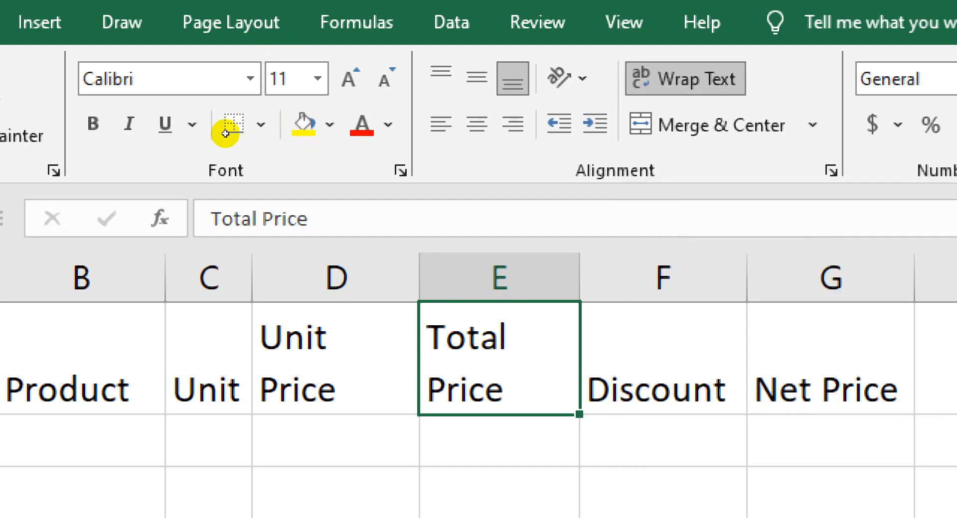
pyautogui.moveTo(580, 278); pyautogui.dragTo(472, 278)
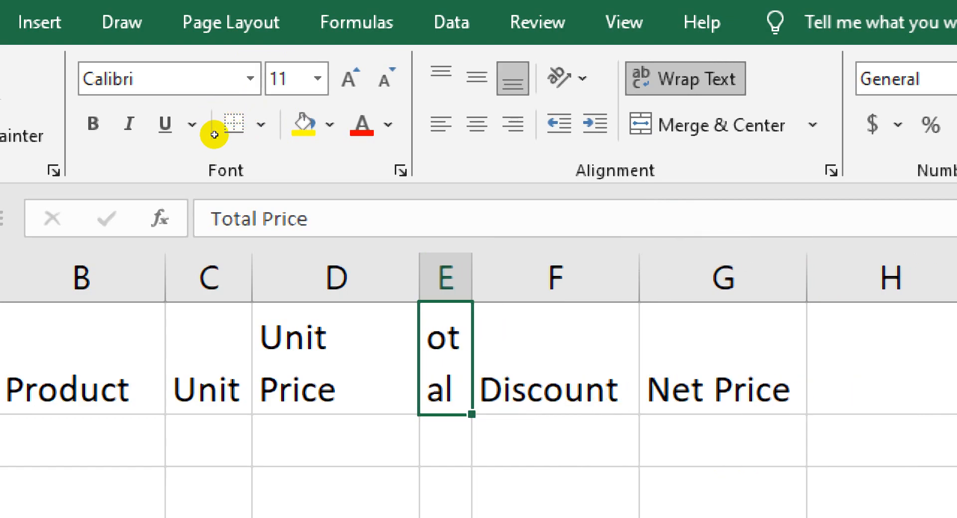
pyautogui.moveTo(472, 277); pyautogui.dragTo(559, 278)
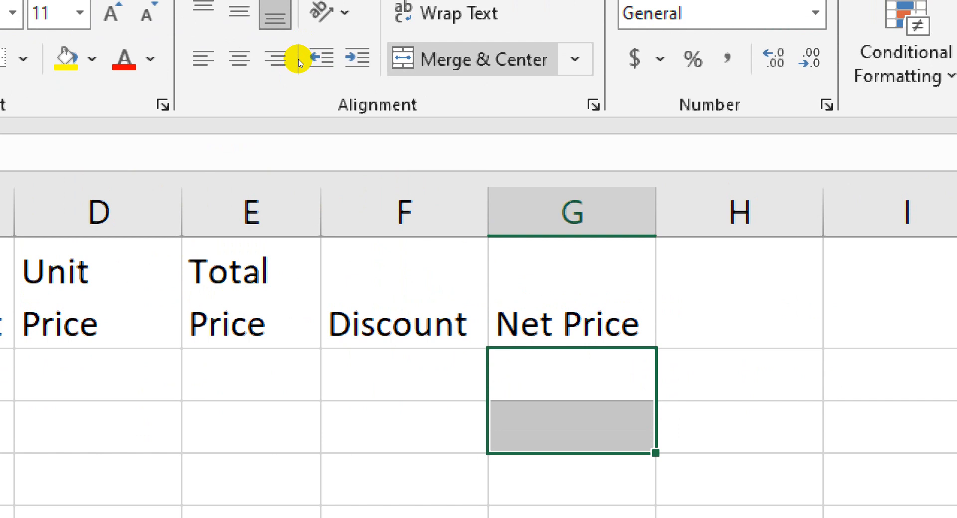
# Try merging and centering cells G2:G3, and unmerge them again
pyautogui.click(483, 9)
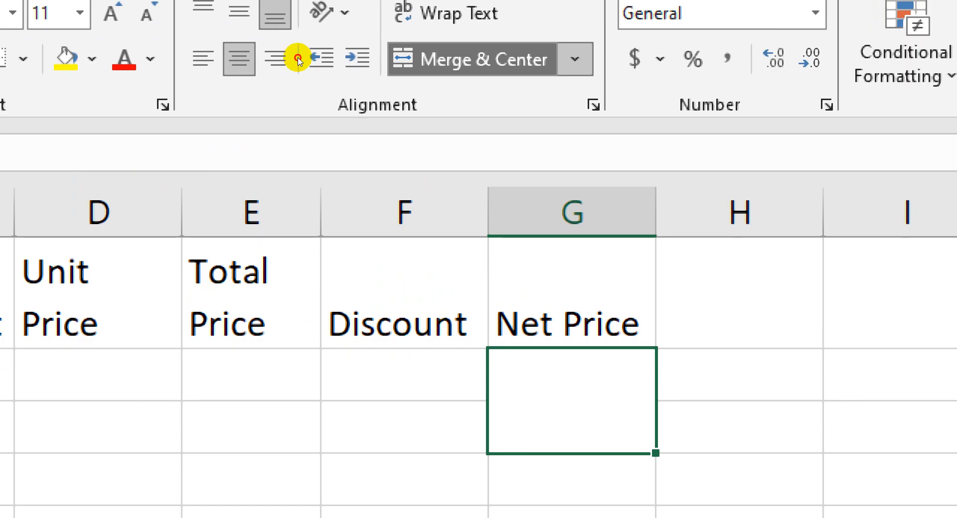
pyautogui.click(474, 59)
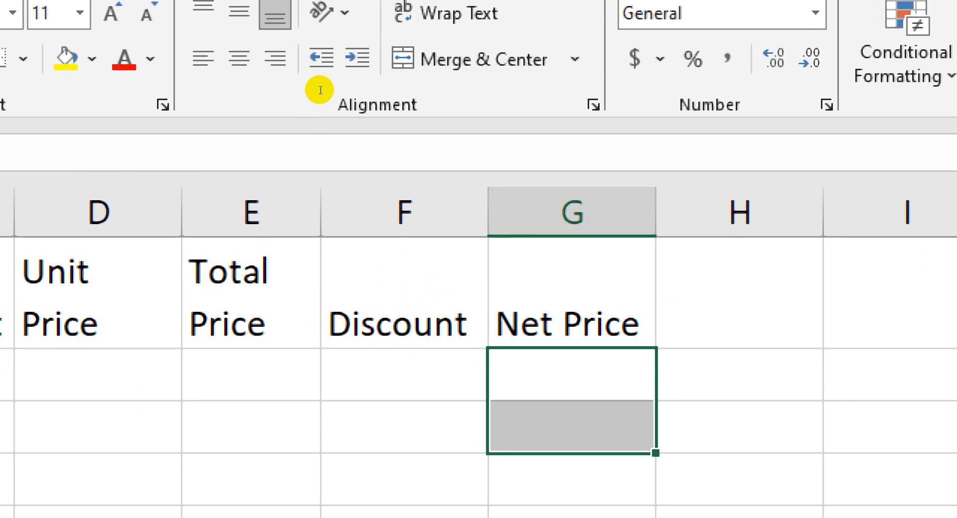
pyautogui.click(404, 427)
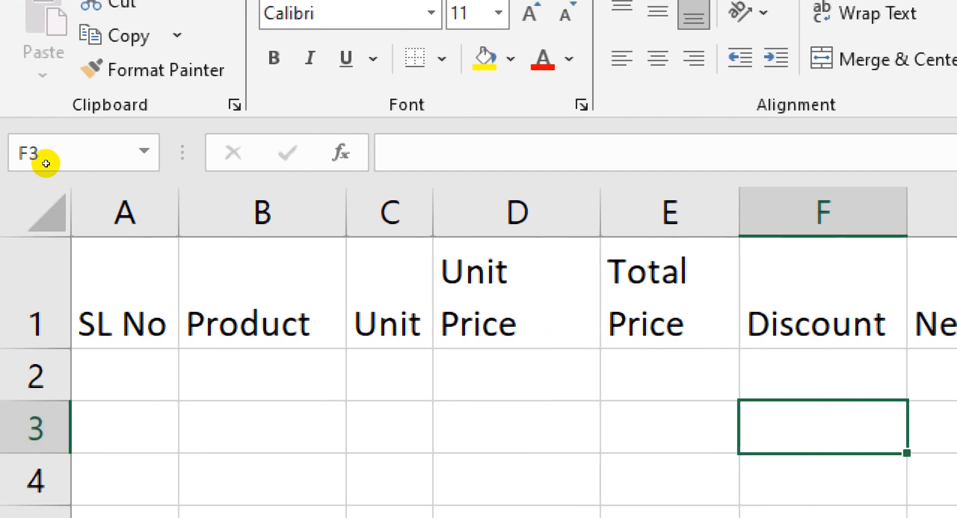
# Autofit the widths of columns D and E to their two-line headers
pyautogui.doubleClick(600, 212)
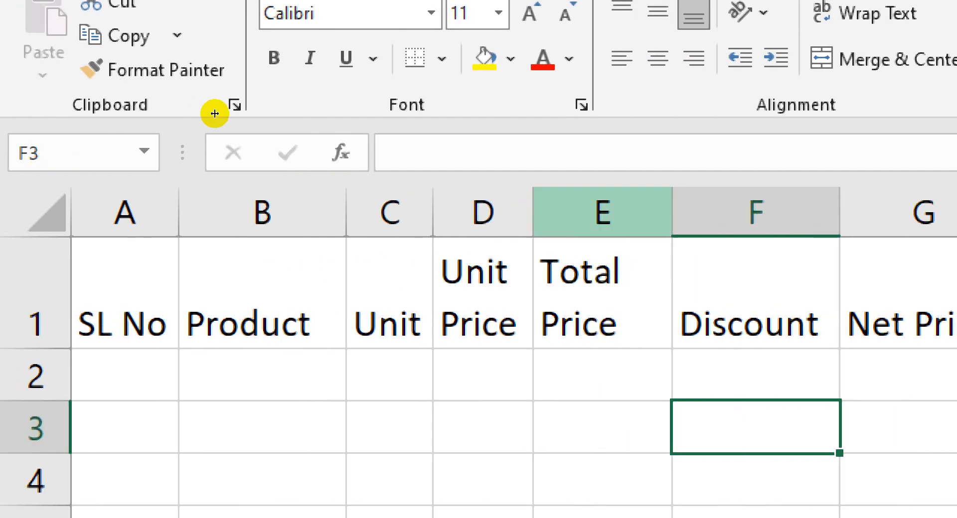
pyautogui.doubleClick(672, 212)
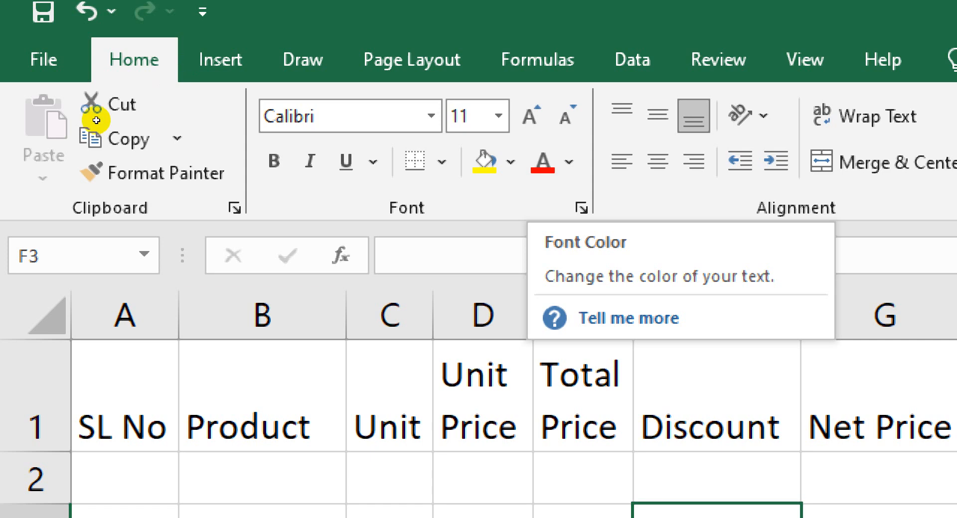
# Fill the header cells A1:G1 with the lightest Green, Accent 6 theme color
pyautogui.moveTo(127, 404)
pyautogui.mouseDown()
pyautogui.moveTo(843, 384)
pyautogui.moveTo(762, 386)
pyautogui.mouseUp()
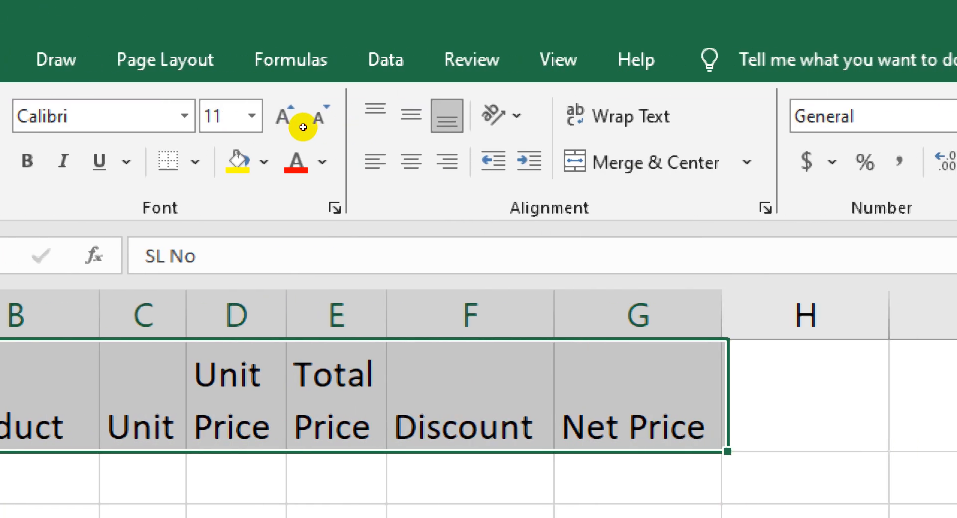
pyautogui.click(385, 162)
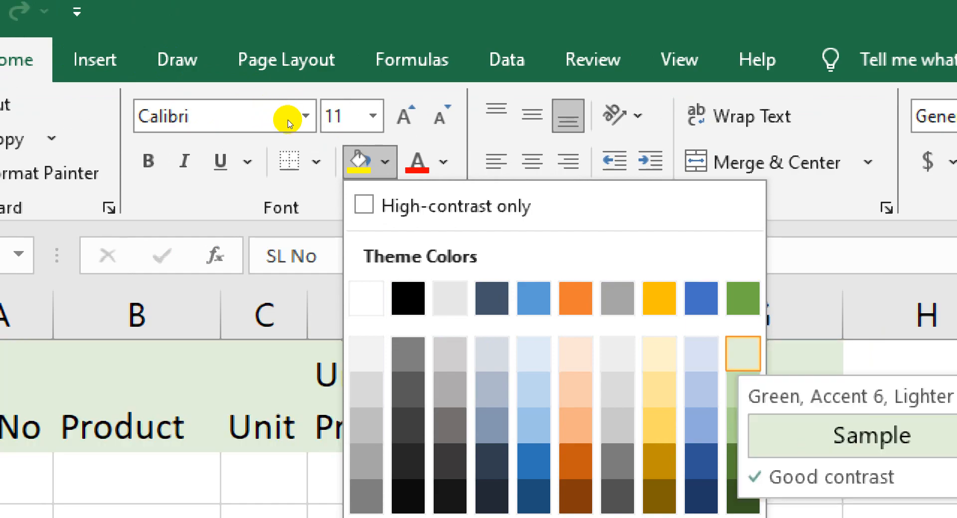
pyautogui.click(743, 354)
pyautogui.click(264, 479)
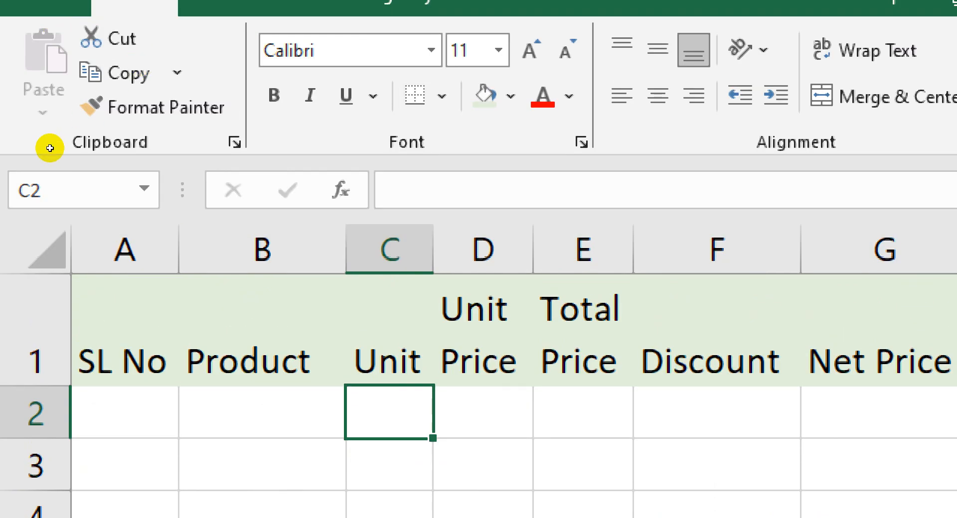
# Enter 1 in A2 and 2 in A3, and fill the series down to 6 in A7
pyautogui.moveTo(50, 147); pyautogui.dragTo(308, 207)
pyautogui.press('Down')
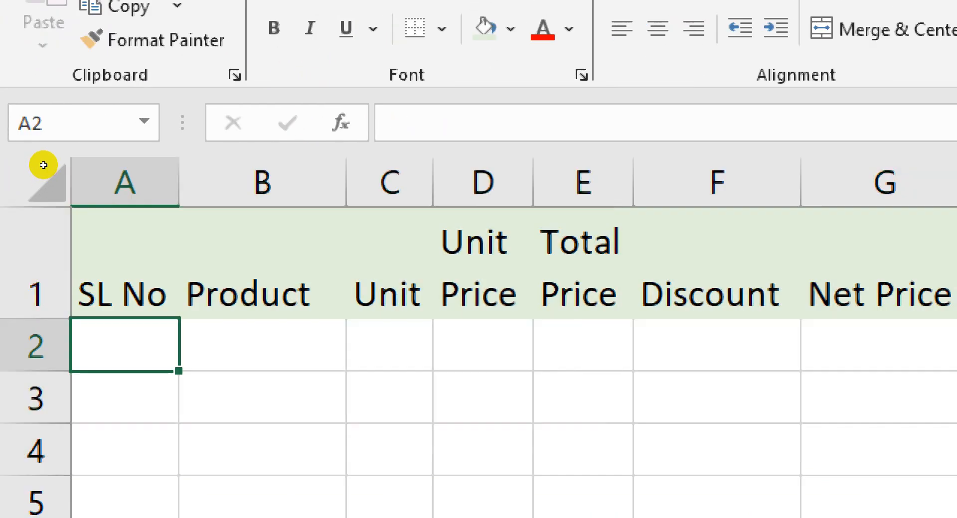
pyautogui.write('1')
pyautogui.press('Return')
pyautogui.write('2')
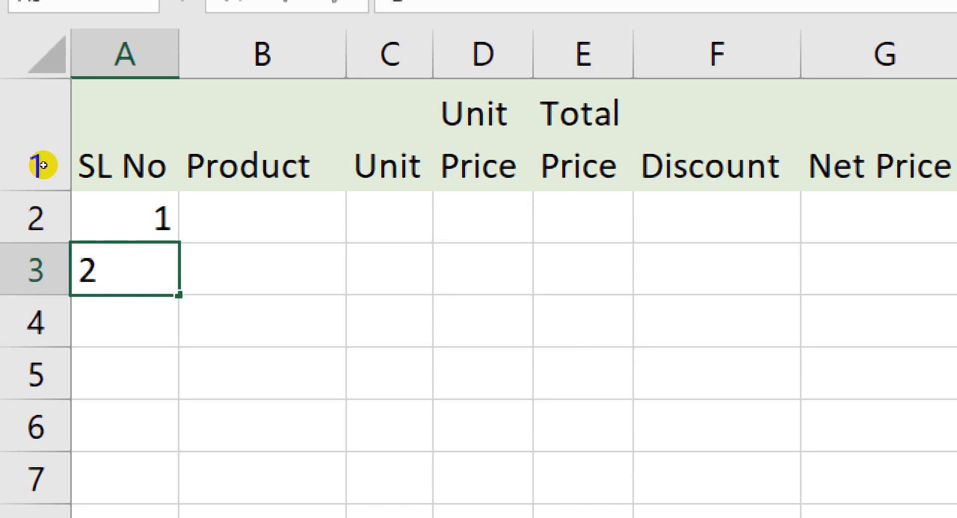
pyautogui.moveTo(43, 165); pyautogui.dragTo(47, 250)
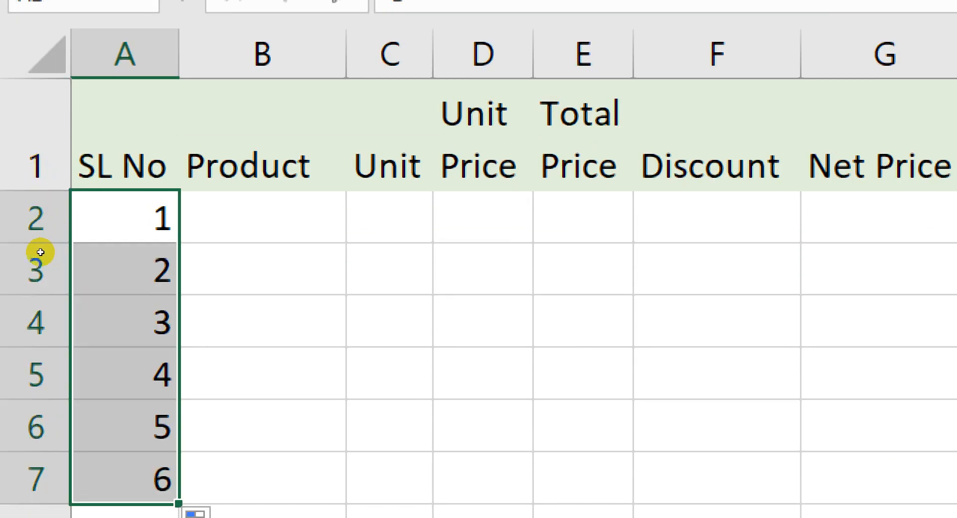
# Apply All Borders to the table range A1:G7
pyautogui.moveTo(115, 159); pyautogui.dragTo(356, 233)
pyautogui.moveTo(297, 242); pyautogui.dragTo(297, 246)
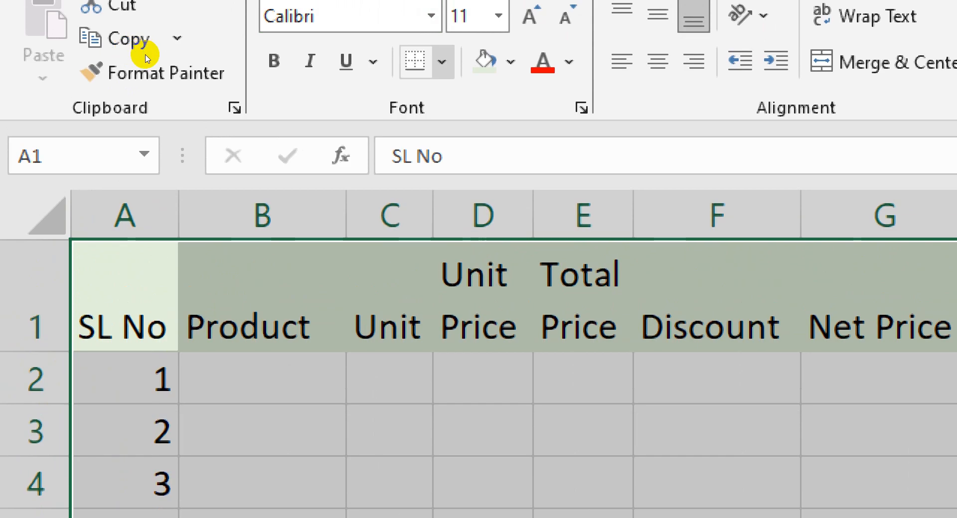
pyautogui.click(441, 62)
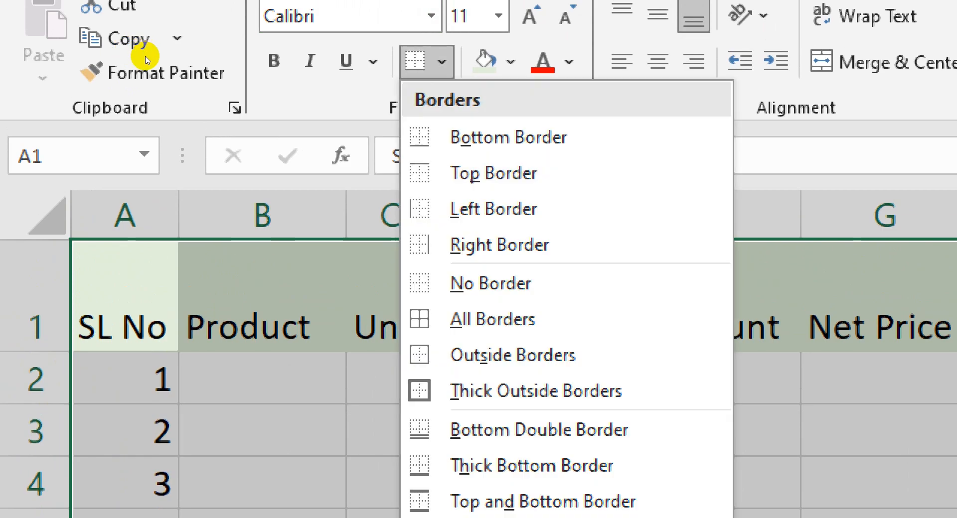
pyautogui.click(463, 319)
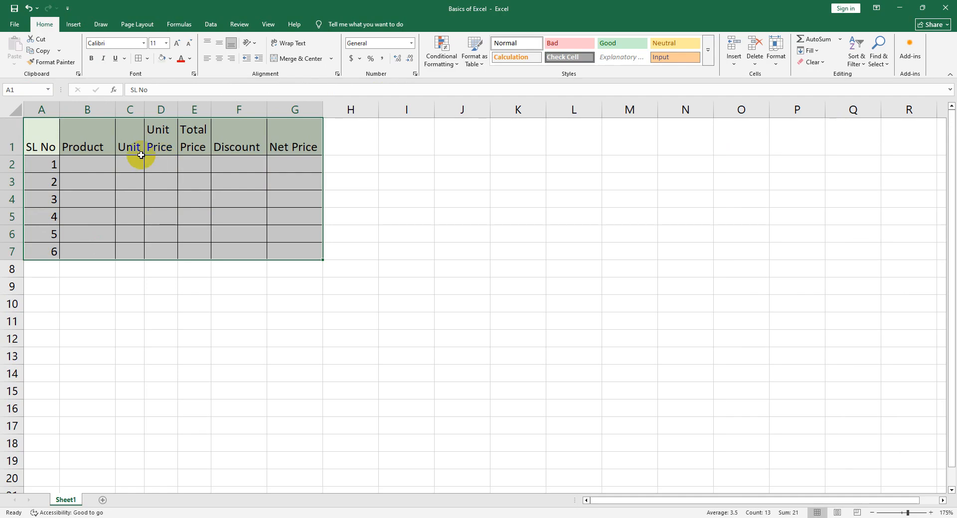
pyautogui.click(244, 301)
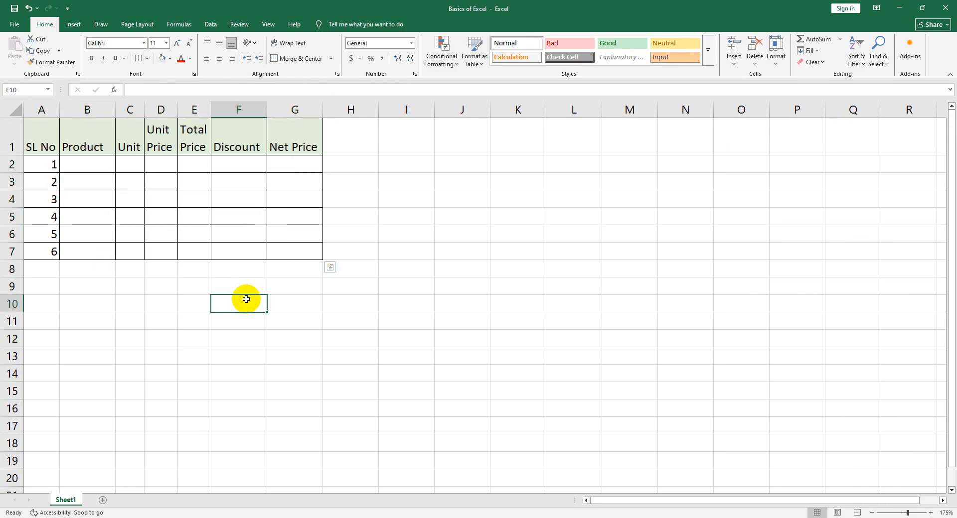
# Examine how the bordered table compares with the plain gridlines, using the print preview
pyautogui.click(402, 305)
pyautogui.moveTo(406, 165); pyautogui.dragTo(604, 387)
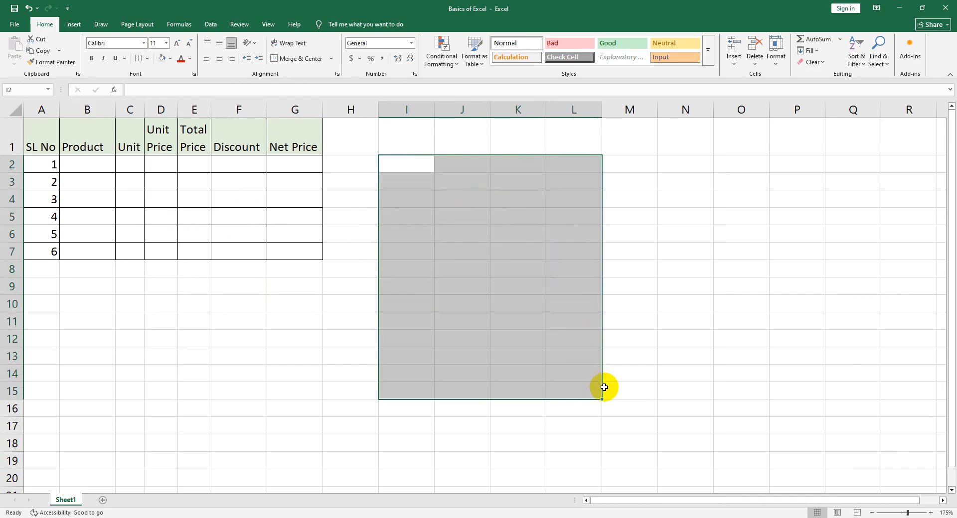
pyautogui.click(435, 374)
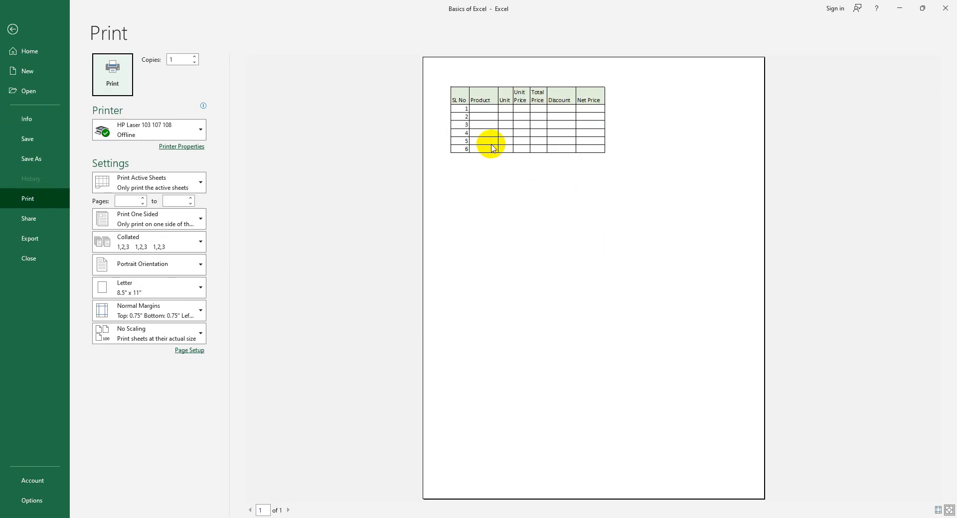
pyautogui.click(14, 30)
# Undo the table borders and check the borderless table in the print preview
pyautogui.hotkey('ctrl', 'z')
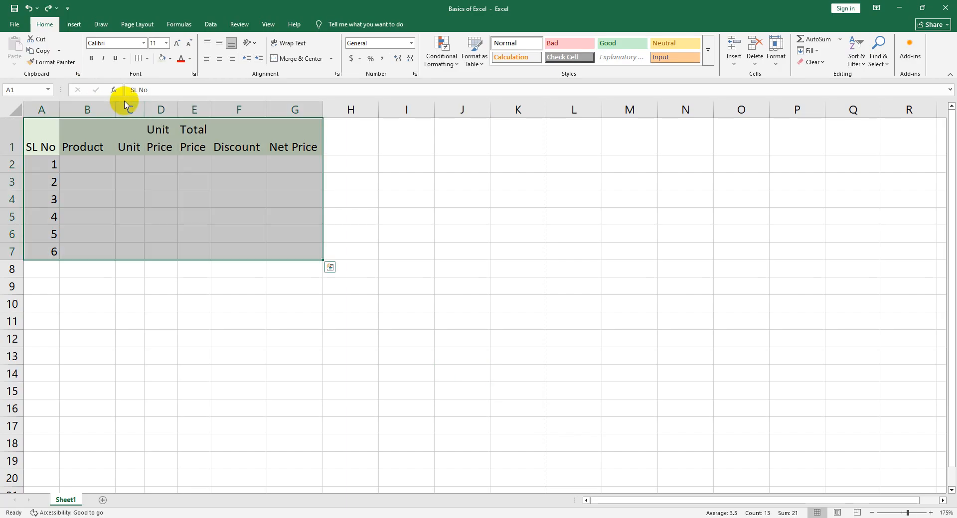
pyautogui.moveTo(154, 181); pyautogui.dragTo(160, 195)
pyautogui.click(209, 288)
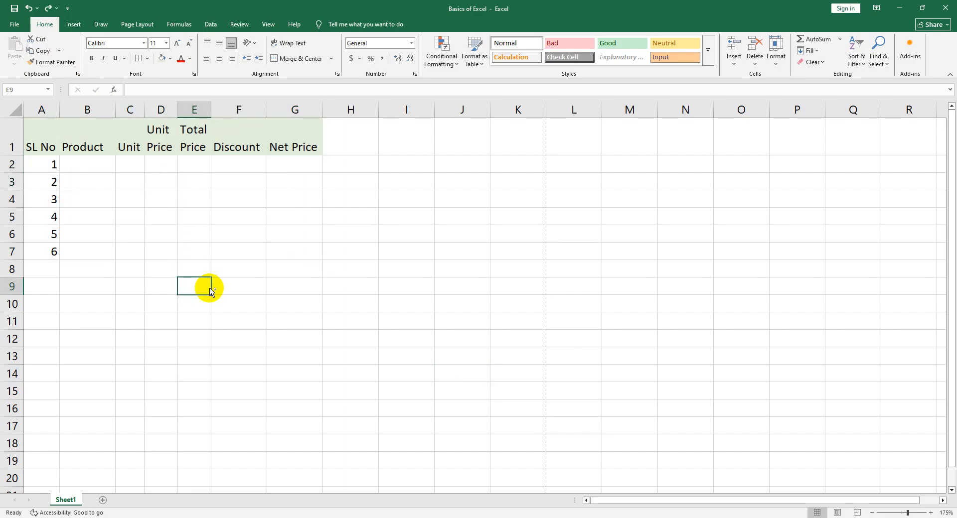
pyautogui.hotkey('ctrl', 'p')
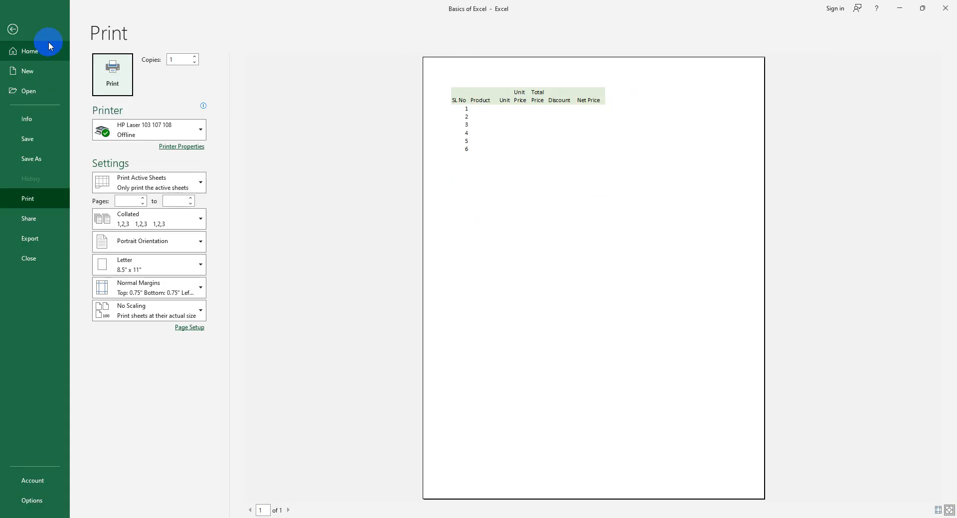
pyautogui.click(49, 46)
pyautogui.click(12, 29)
# Reapply All Borders to the whole table A1:G7
pyautogui.moveTo(50, 145); pyautogui.dragTo(286, 245)
pyautogui.click(139, 59)
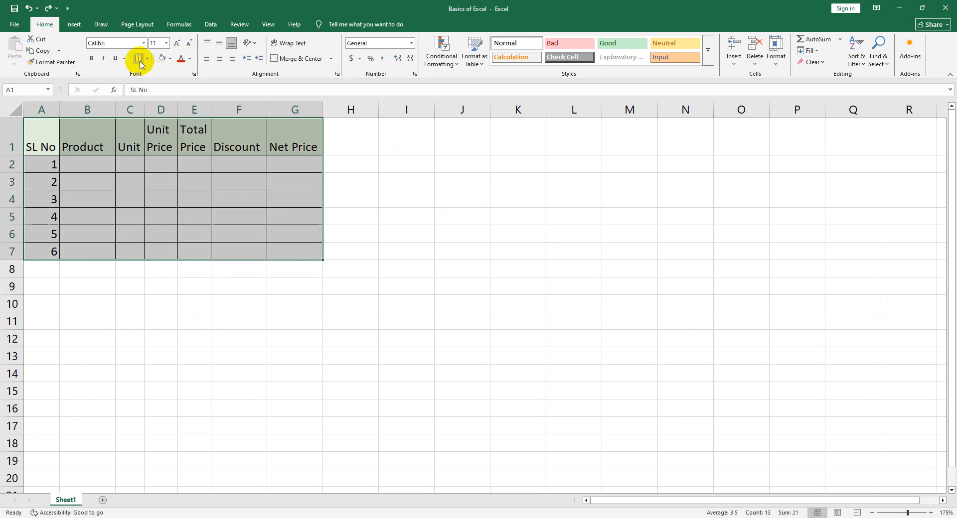
pyautogui.scroll(5, 299, 283)
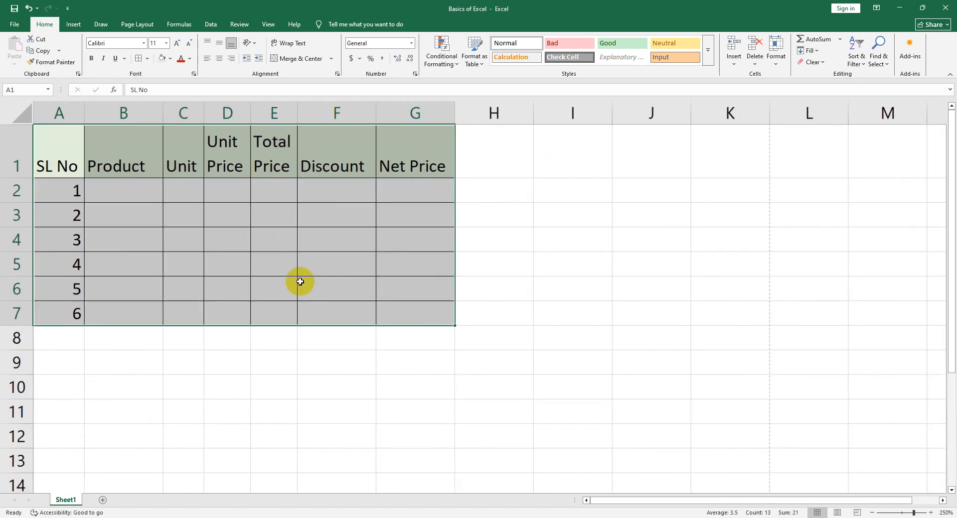
# Try the left and center horizontal alignments on the serial number in cell A2
pyautogui.scroll(2, 300, 282)
pyautogui.click(335, 413)
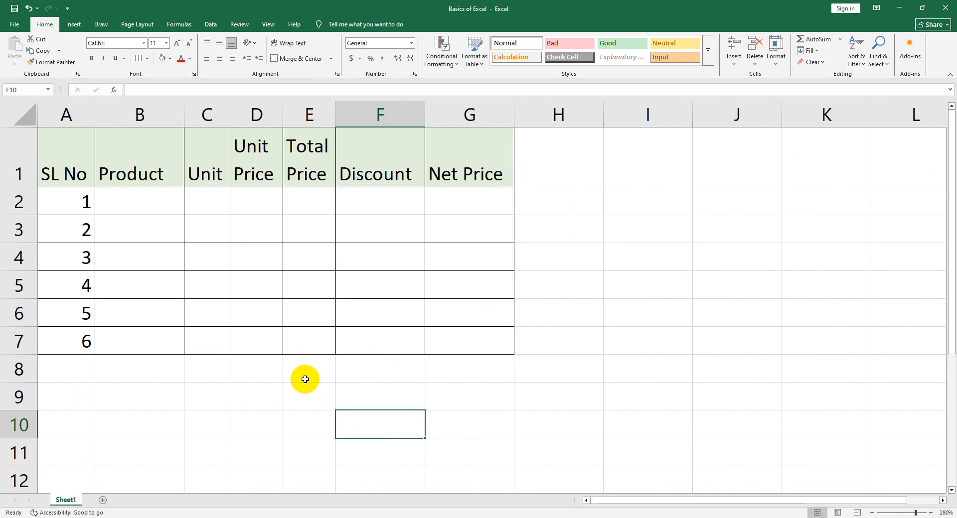
pyautogui.click(67, 199)
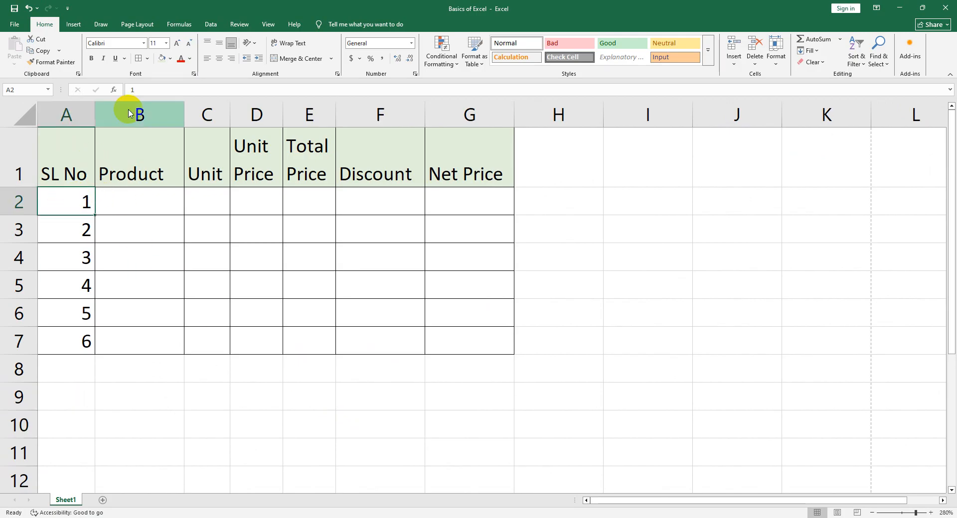
pyautogui.click(208, 59)
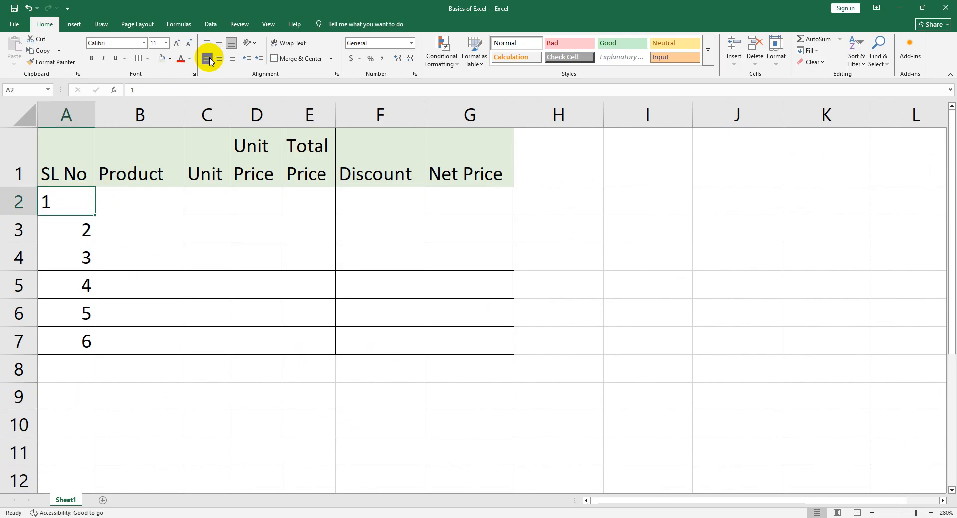
pyautogui.click(219, 58)
pyautogui.click(208, 59)
pyautogui.click(207, 59)
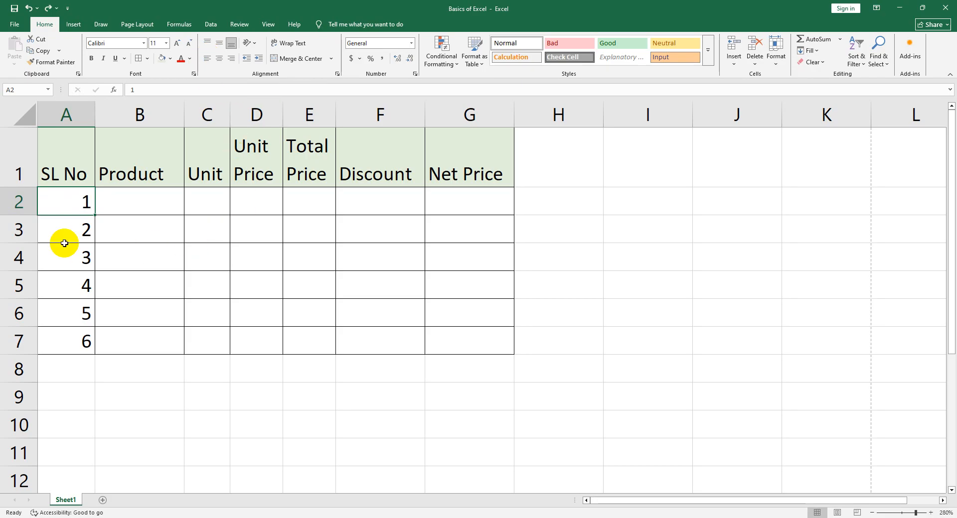
# Make row 2 much taller and try the middle, top and bottom vertical alignments on the number in A2
pyautogui.moveTo(19, 215); pyautogui.dragTo(13, 300)
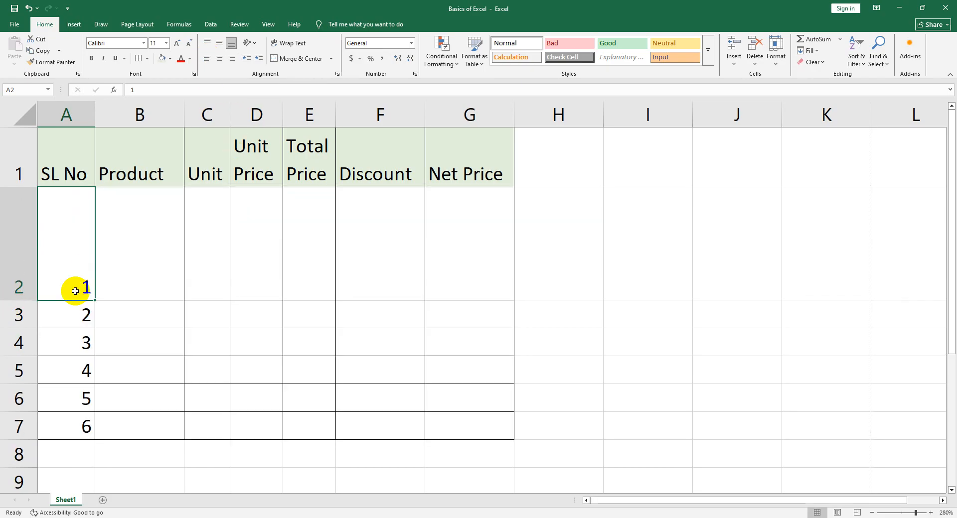
pyautogui.click(219, 46)
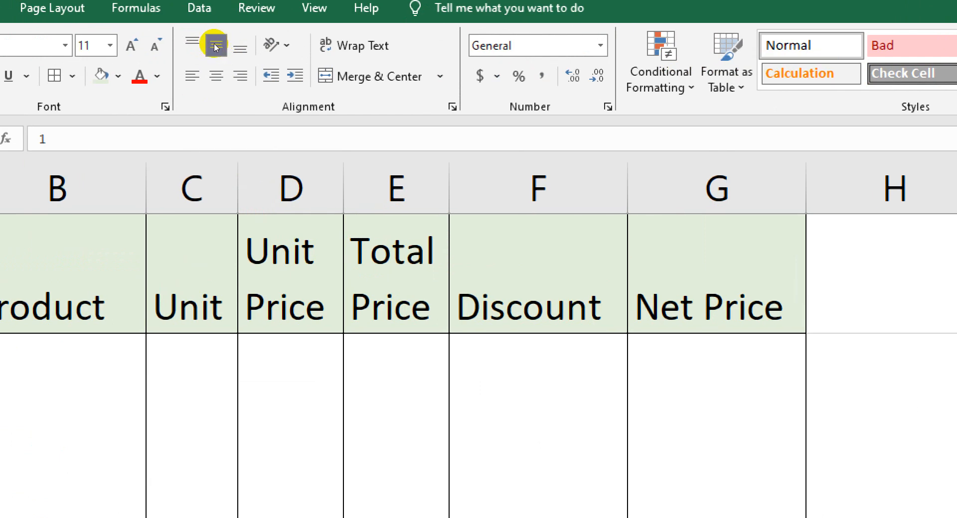
pyautogui.click(192, 43)
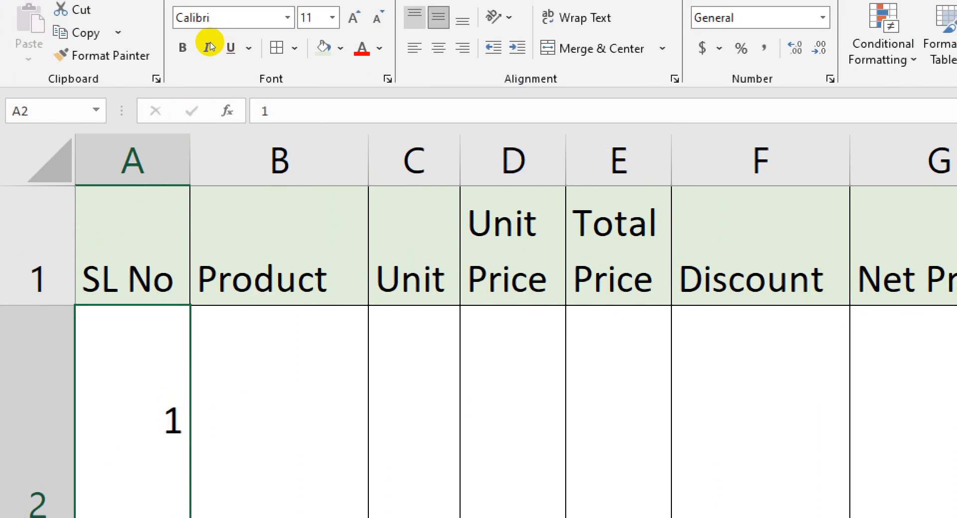
pyautogui.click(414, 18)
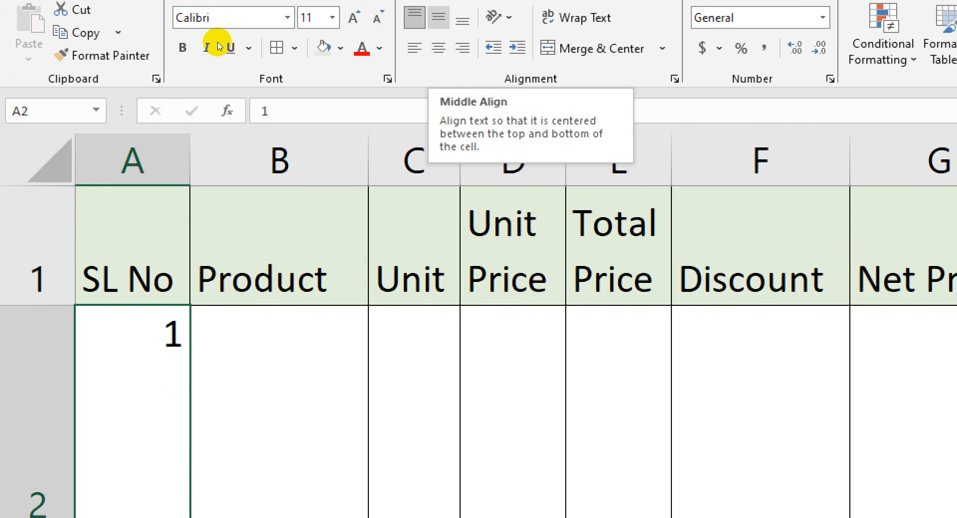
pyautogui.click(438, 18)
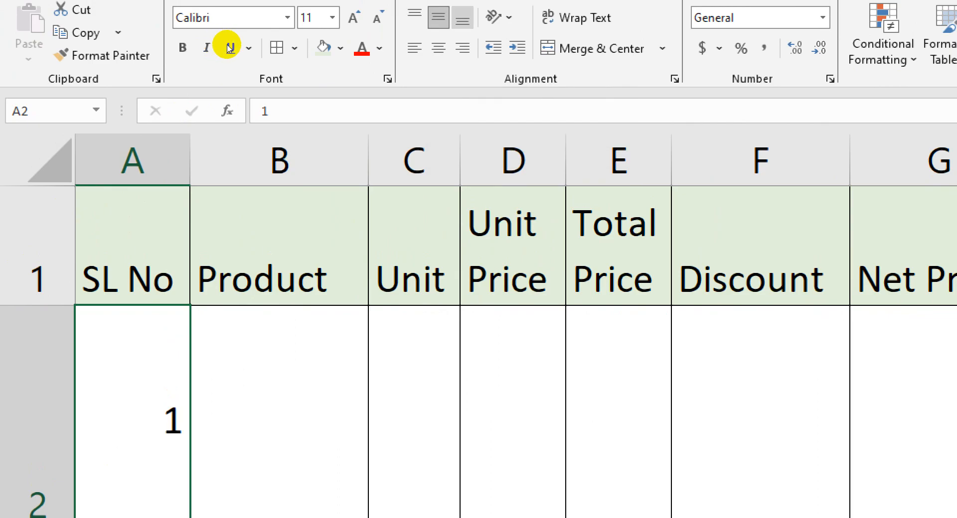
pyautogui.click(462, 19)
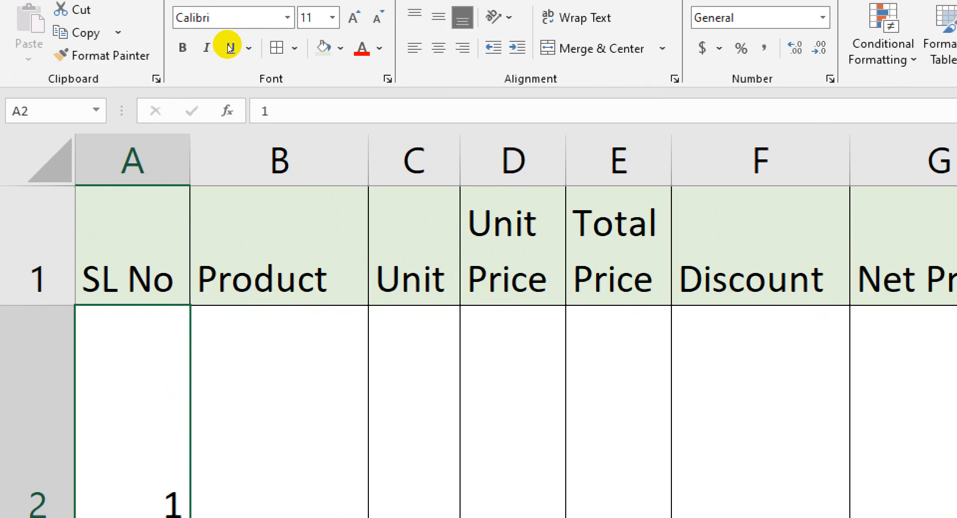
# Center the number in cell A2 both horizontally and vertically
pyautogui.click(415, 48)
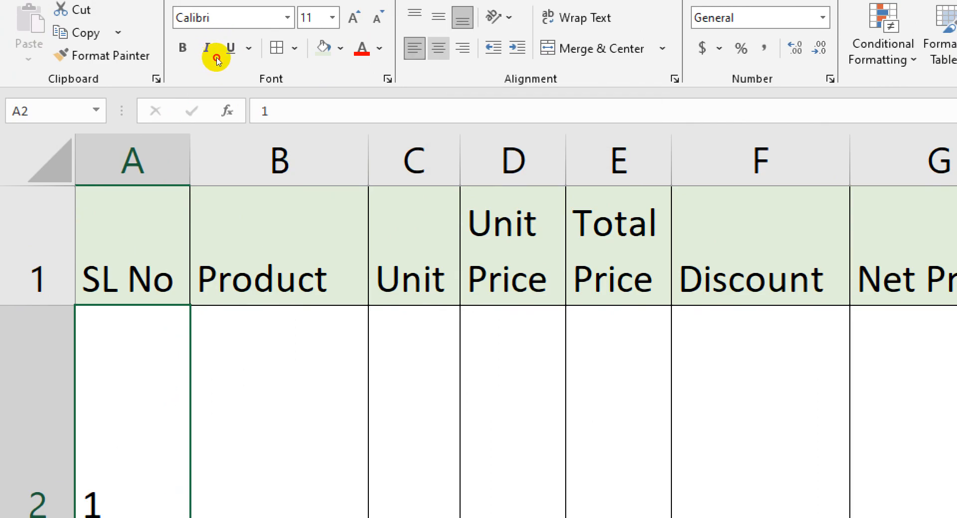
pyautogui.click(439, 48)
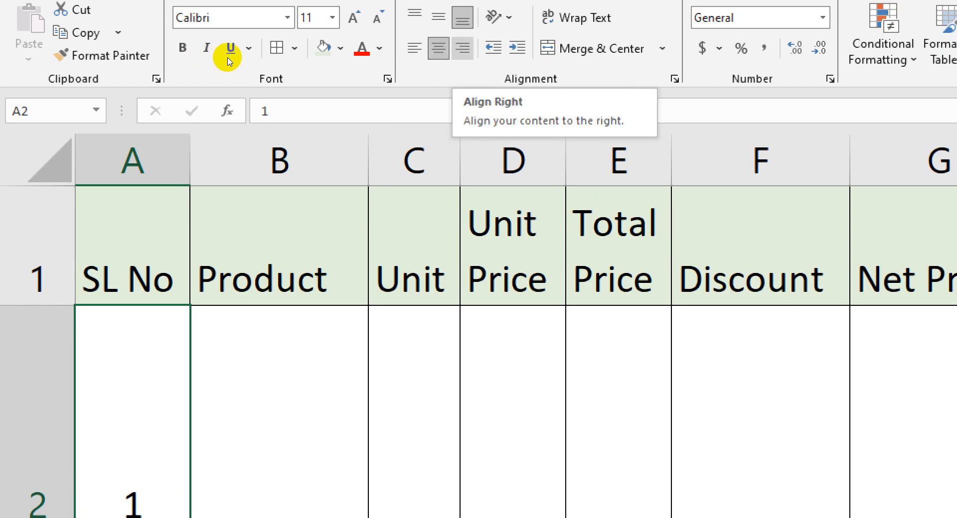
pyautogui.click(438, 18)
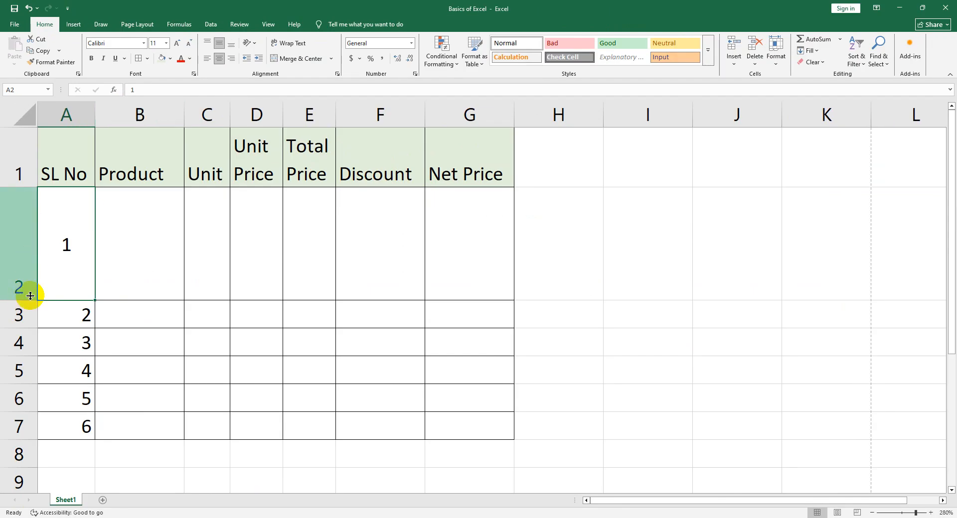
# Autofit the height of row 2 and center all of column A horizontally
pyautogui.doubleClick(30, 296)
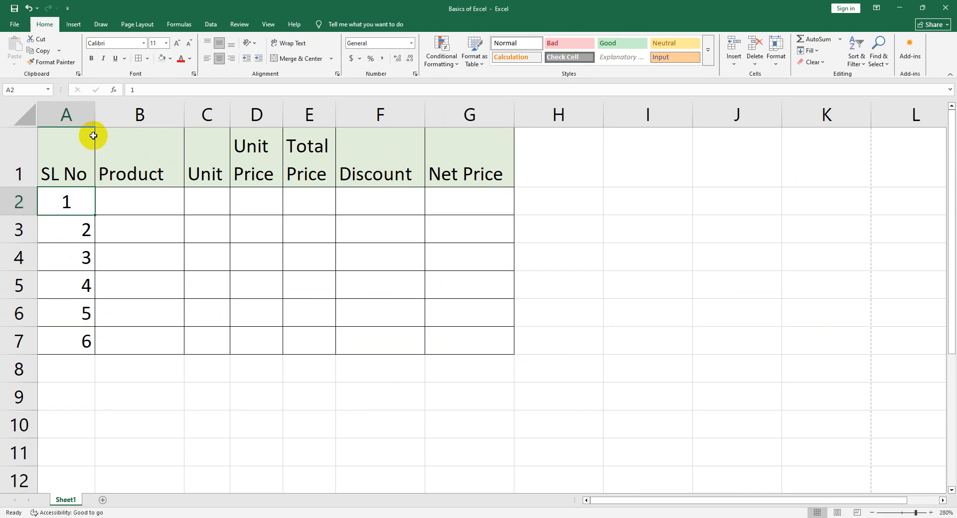
pyautogui.click(93, 114)
pyautogui.click(219, 58)
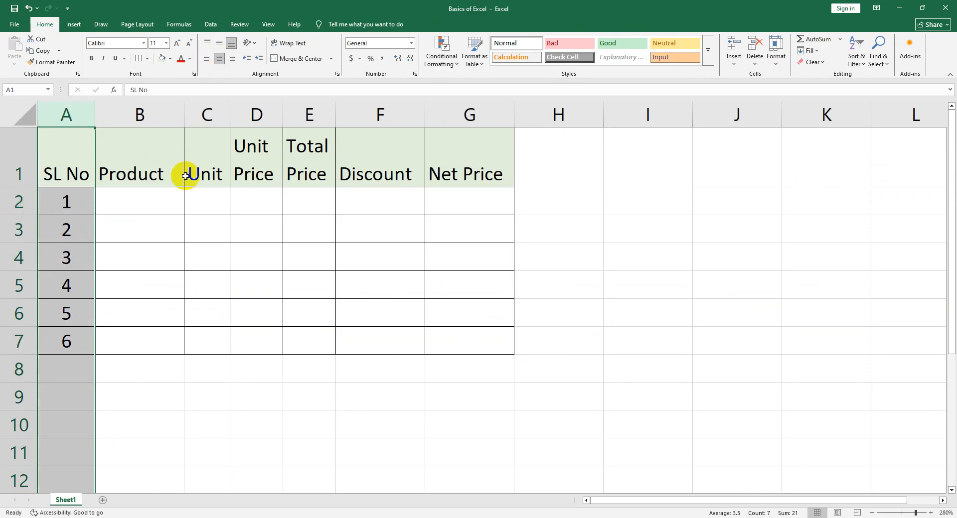
# Enter Foundation as the first product in cell B2
pyautogui.click(144, 190)
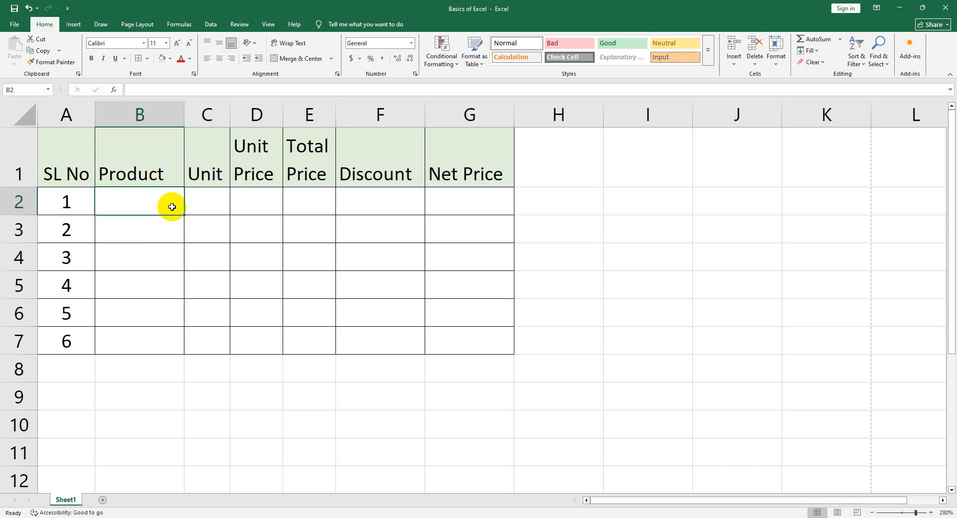
pyautogui.click(187, 247)
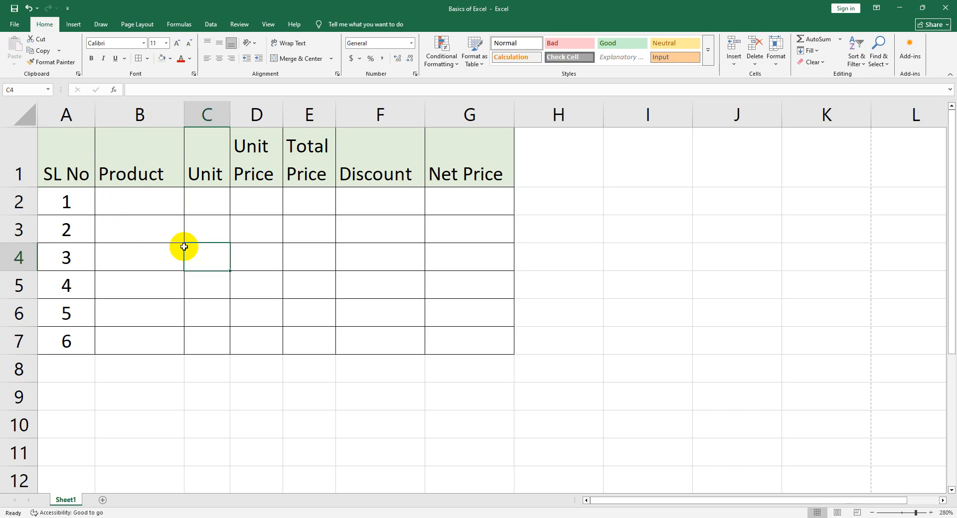
pyautogui.click(151, 209)
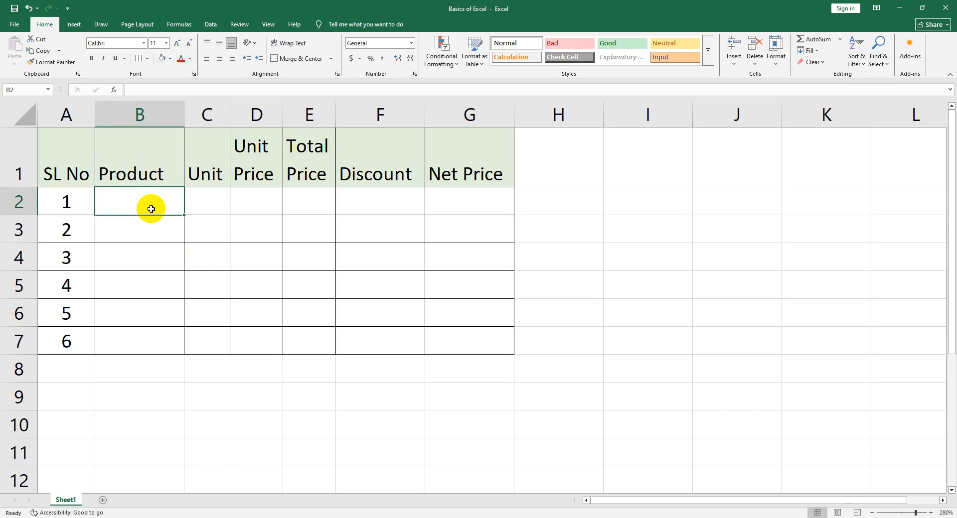
pyautogui.write('Fo')
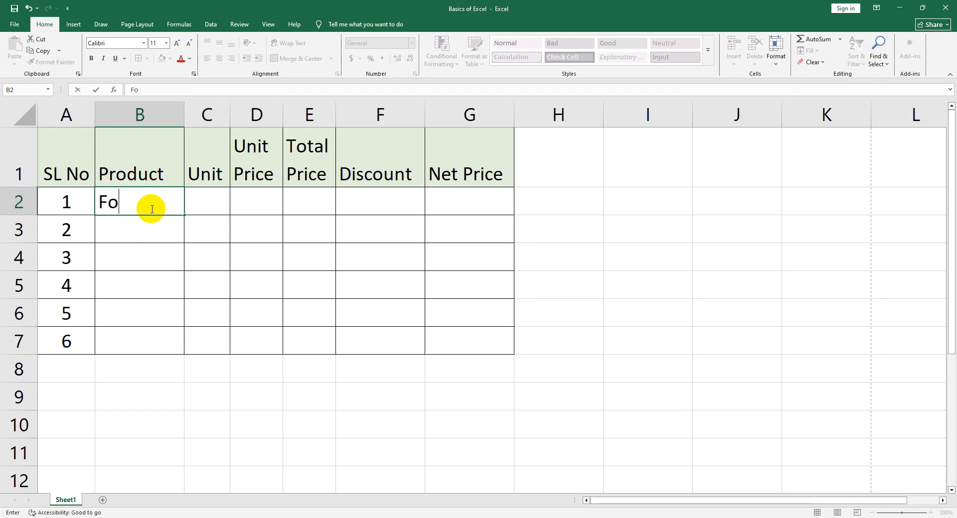
pyautogui.write('undation')
pyautogui.press('Return')
# Enter the products Kajol in cell B3 and Lipstick in cell B4
pyautogui.click(153, 221)
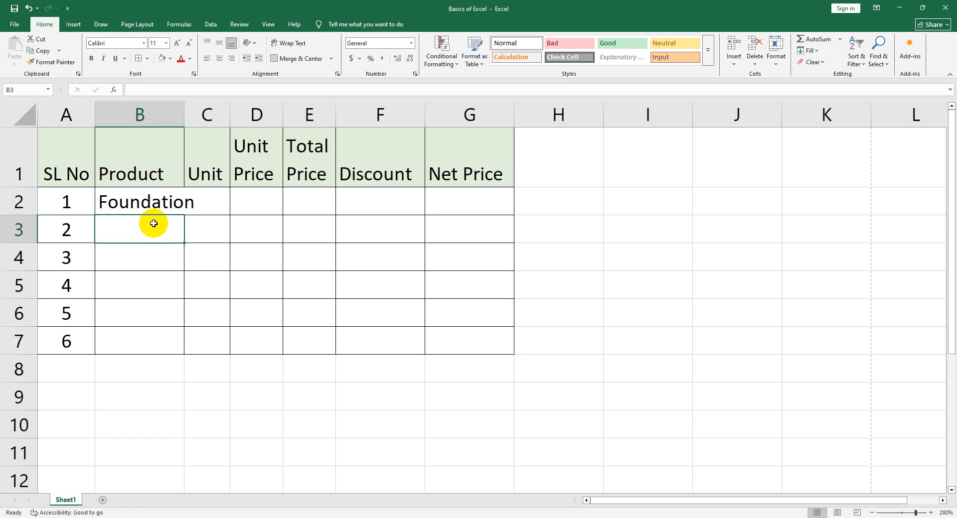
pyautogui.write('Kajol')
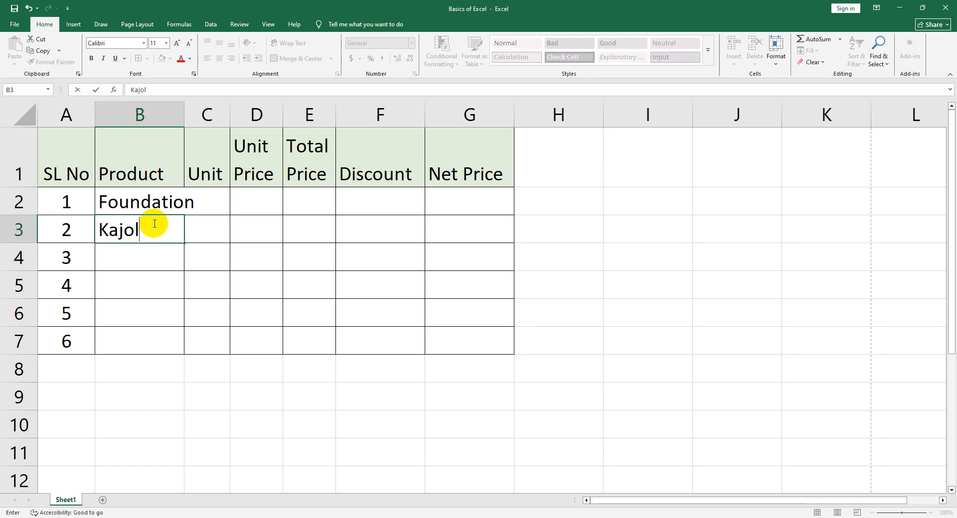
pyautogui.press('Down')
pyautogui.press('Right')
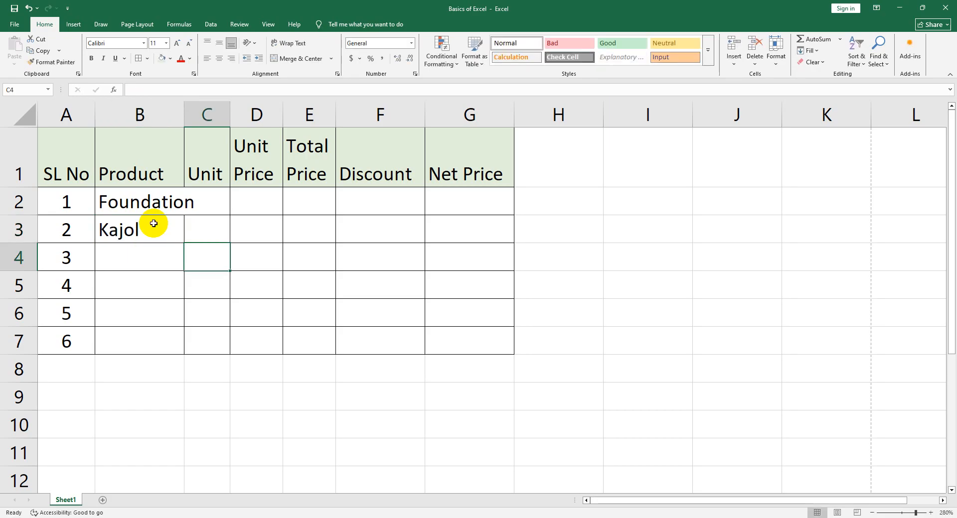
pyautogui.press('Left')
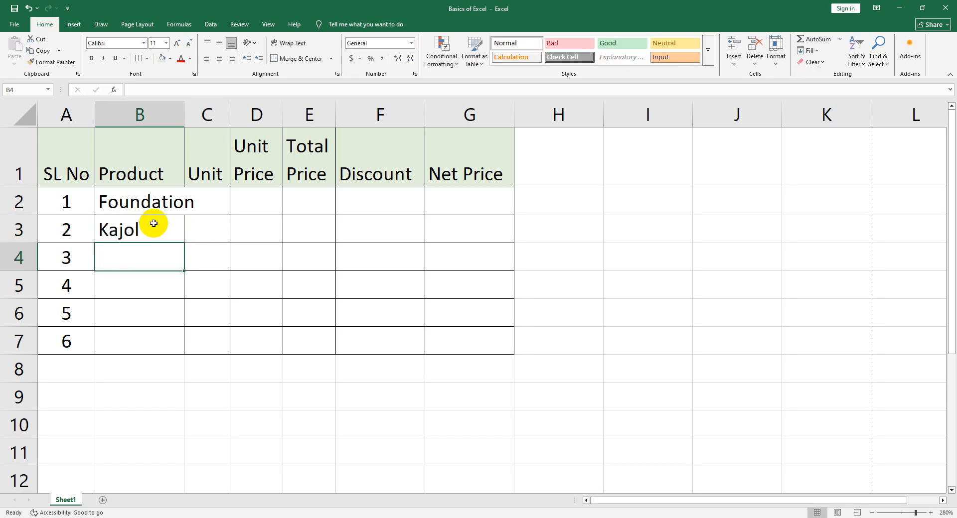
pyautogui.write('Lipstick')
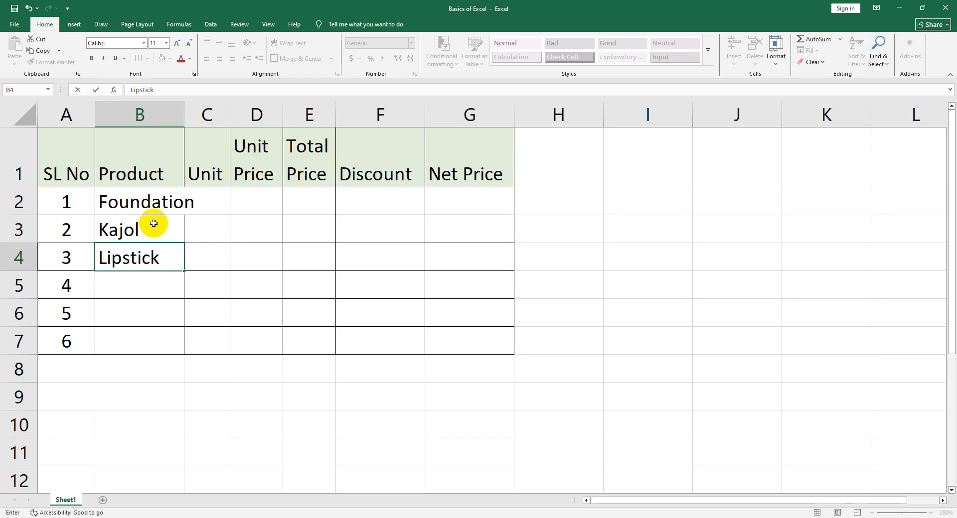
pyautogui.press('Return')
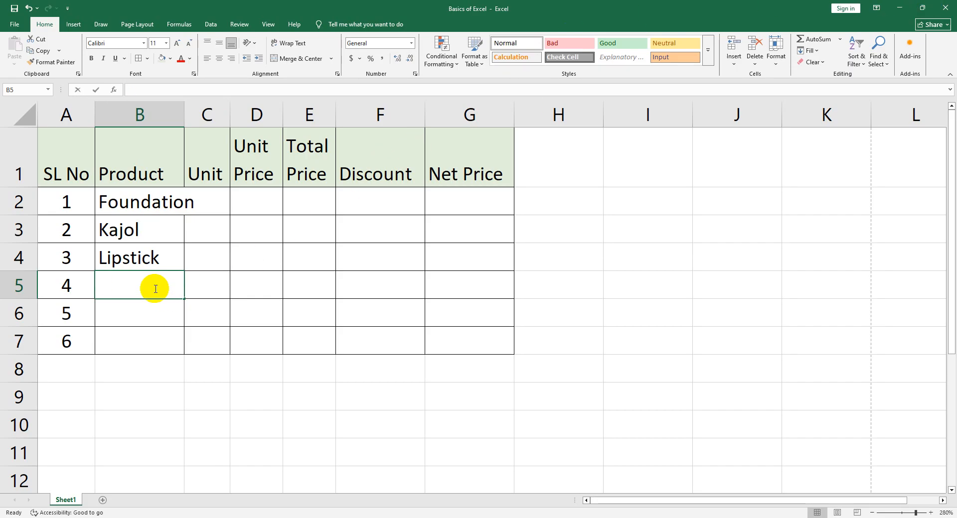
# Enter the products Conciler in cell B5 and Primer in cell B6
pyautogui.write('Conciler')
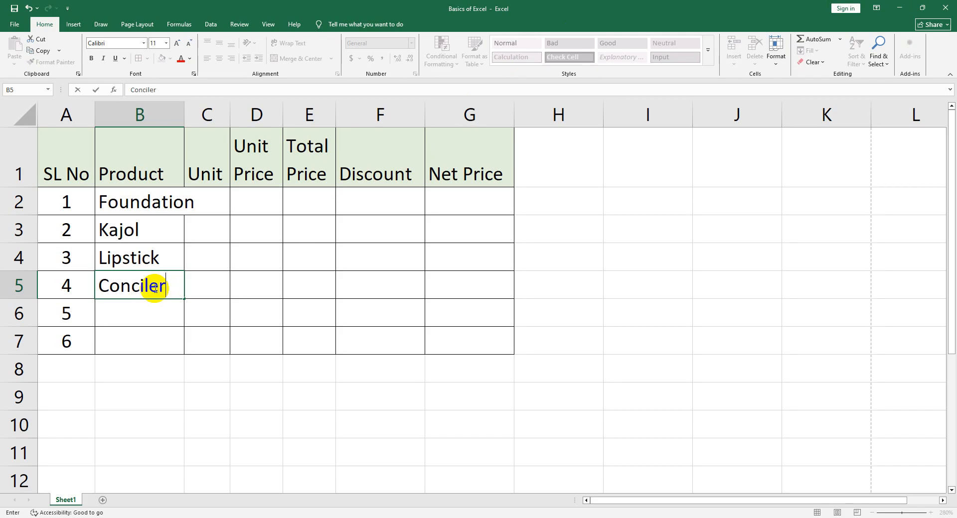
pyautogui.press('Return')
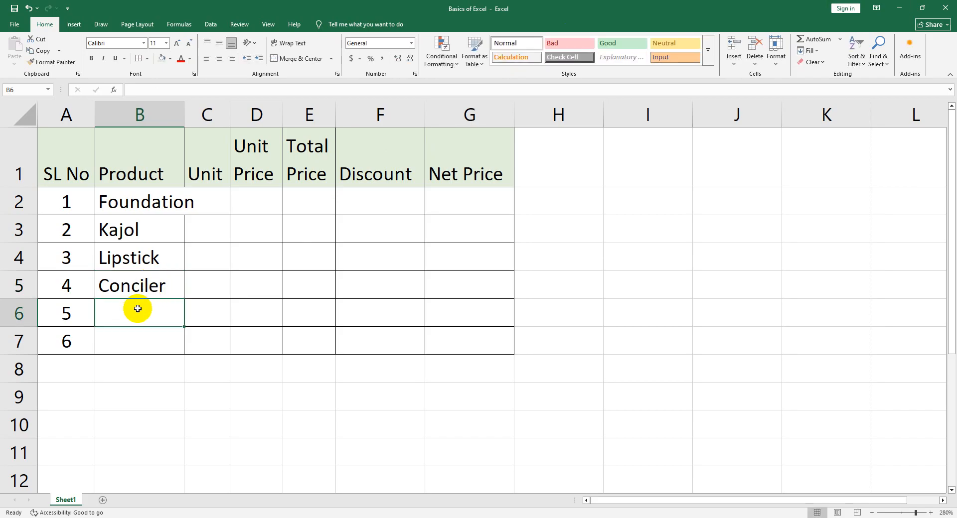
pyautogui.write('Primer')
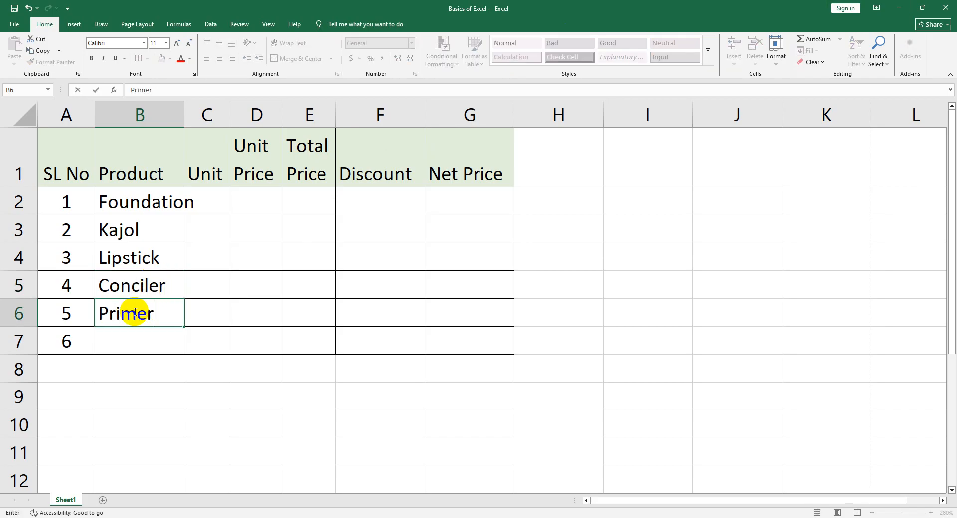
pyautogui.press('Return')
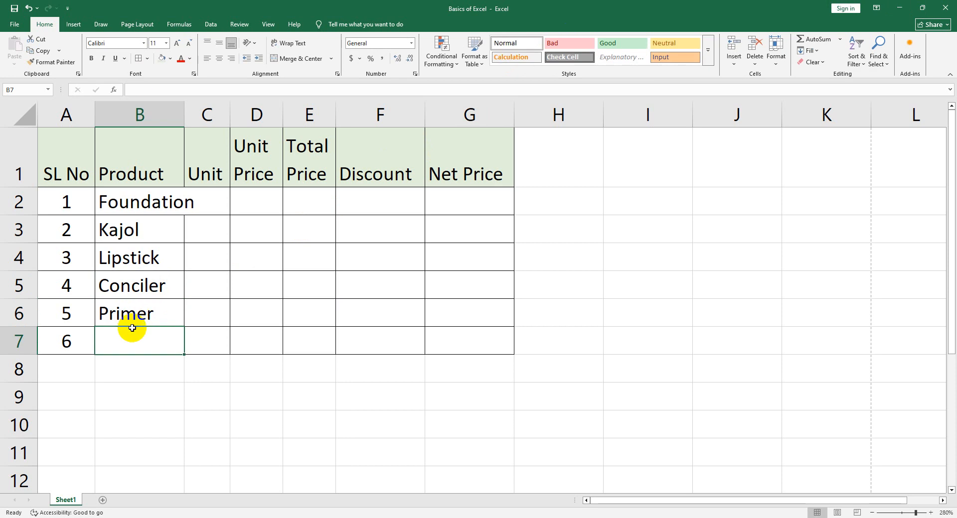
# Enter Blush as the sixth product in cell B7
pyautogui.write('Bkuysh')
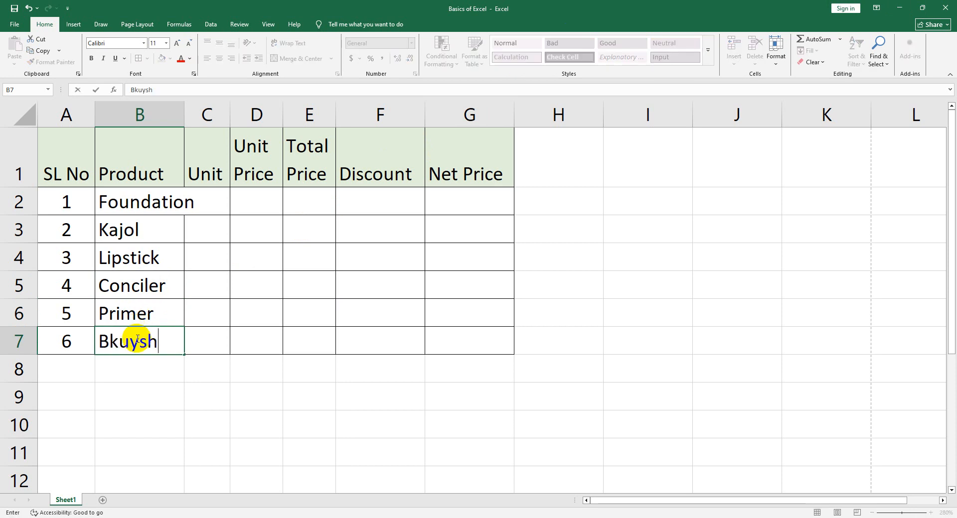
pyautogui.press('BackSpace')
pyautogui.press('BackSpace')
pyautogui.press('BackSpace')
pyautogui.press('BackSpace')
pyautogui.press('BackSpace')
pyautogui.write('lush')
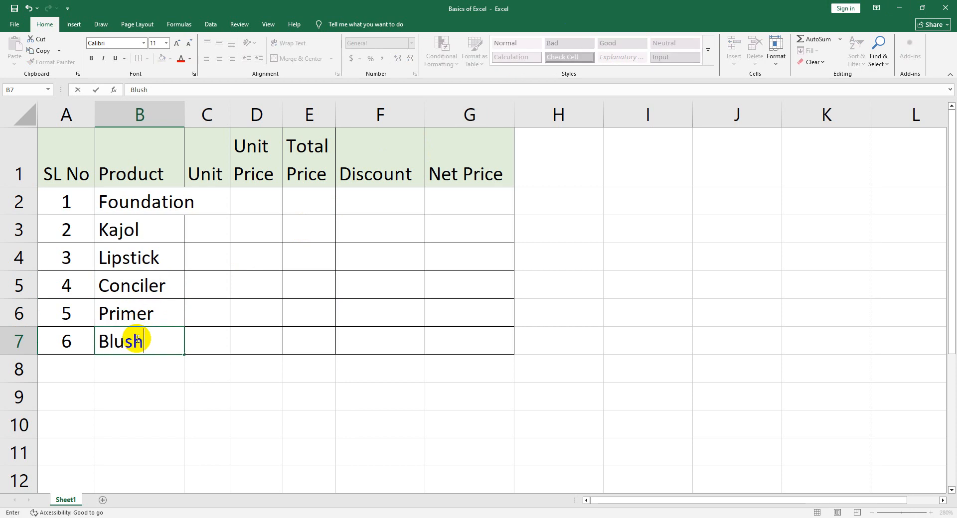
pyautogui.press('Return')
# Enter the products BB Cream in cell B8 and Setting Spray in cell B9
pyautogui.write('BB Cream')
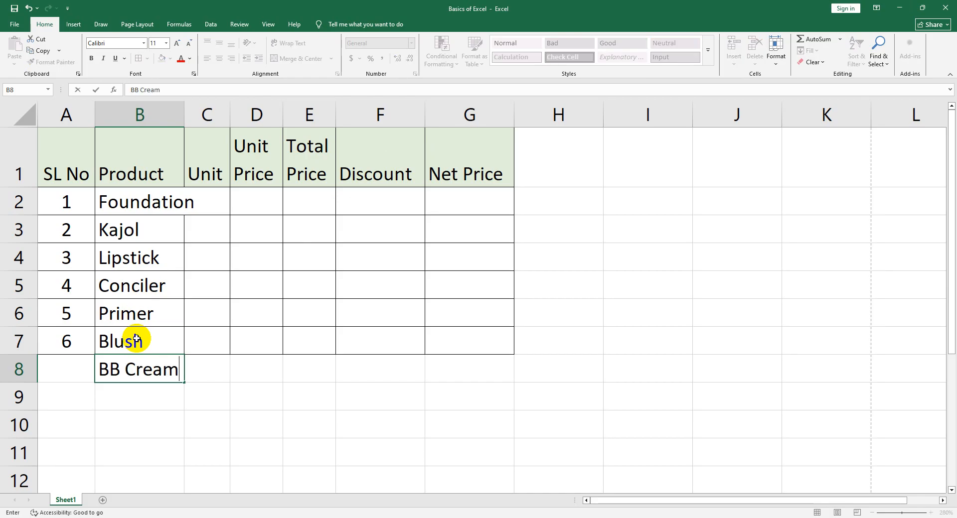
pyautogui.press('Return')
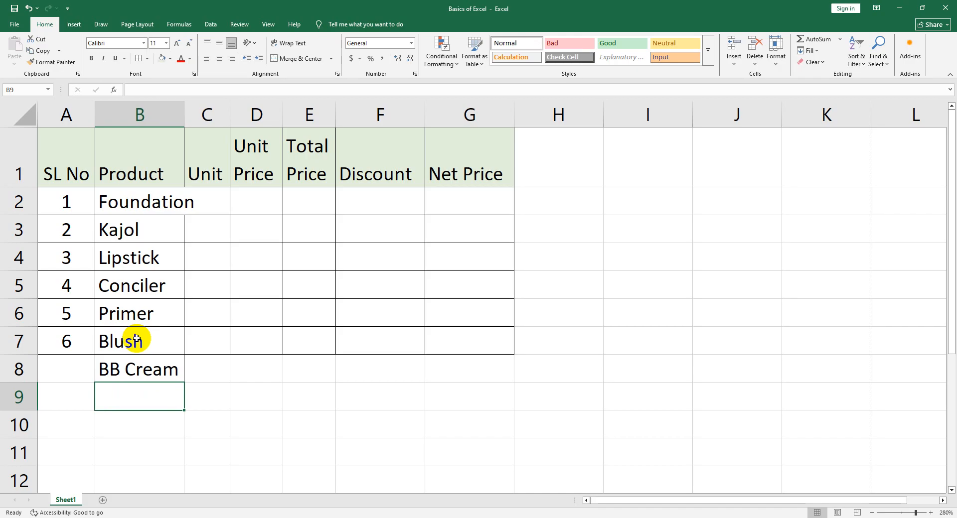
pyautogui.write('Se')
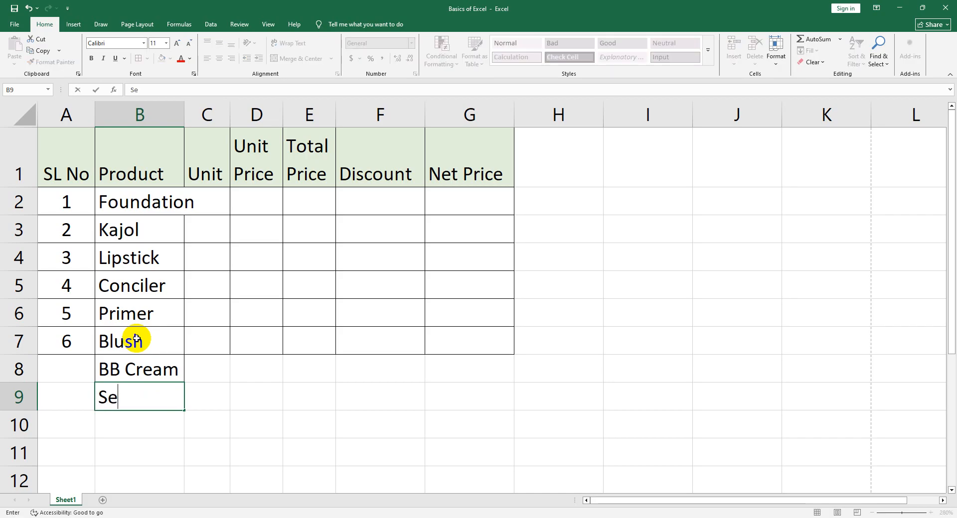
pyautogui.write('tting Spray')
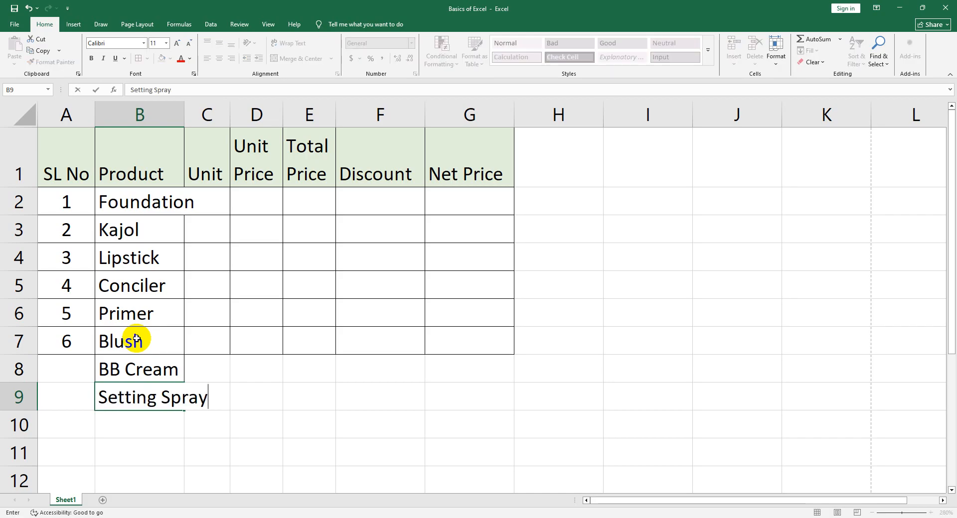
pyautogui.press('Return')
# Enter Highlighter as the ninth product in cell B10
pyautogui.write('Highli')
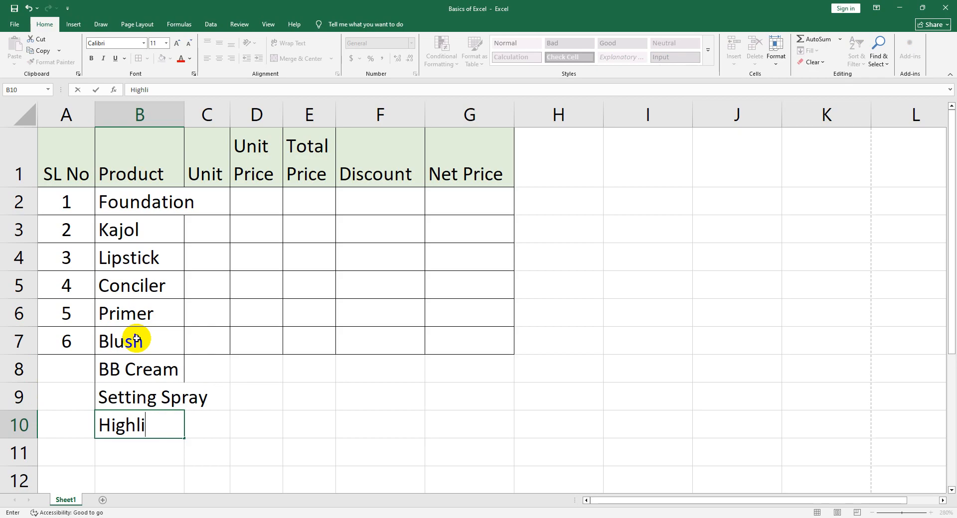
pyautogui.write('ghter')
pyautogui.press('Return')
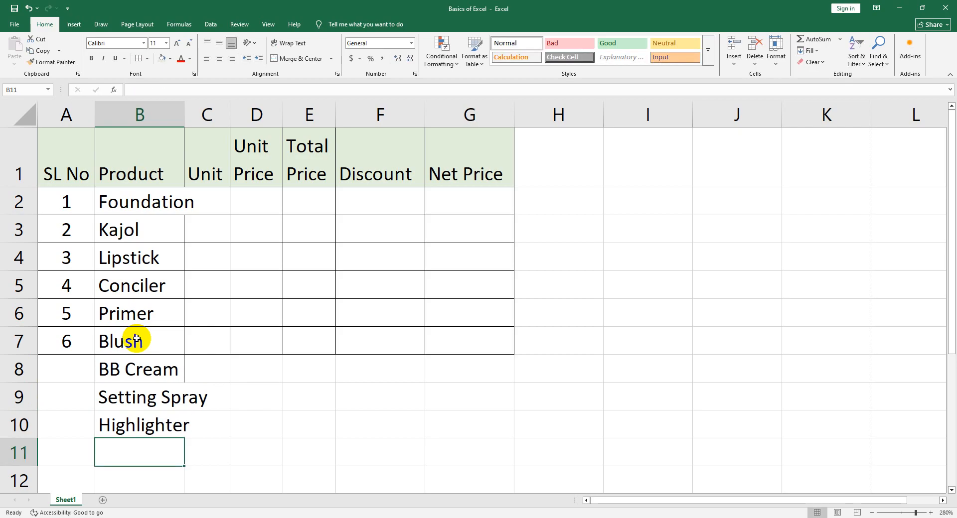
# Enter Eye Lash as the tenth product in cell B11
pyautogui.scroll(-1, 138, 339)
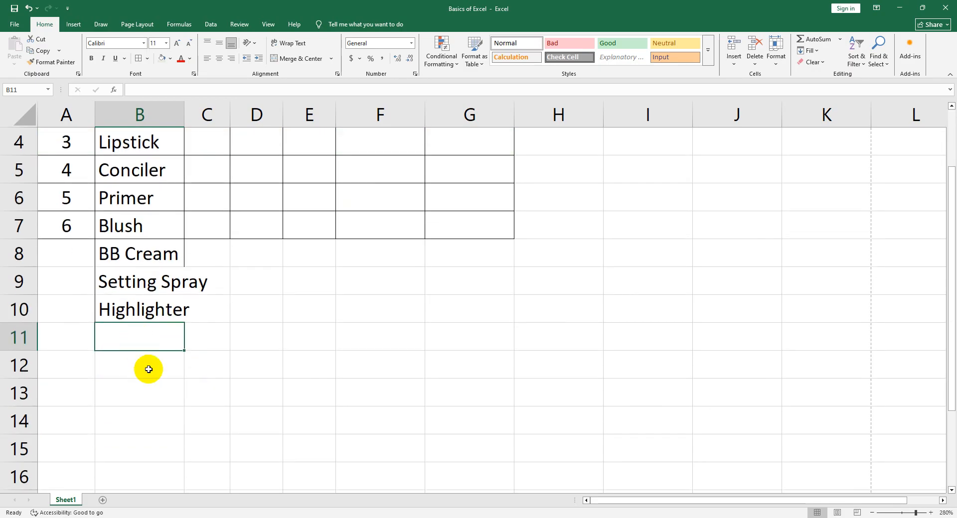
pyautogui.click(845, 517)
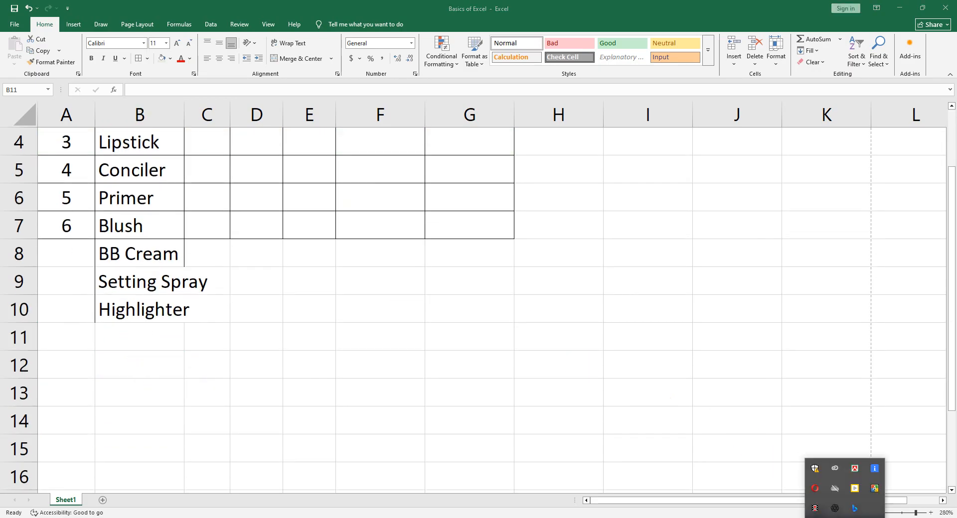
pyautogui.click(512, 386)
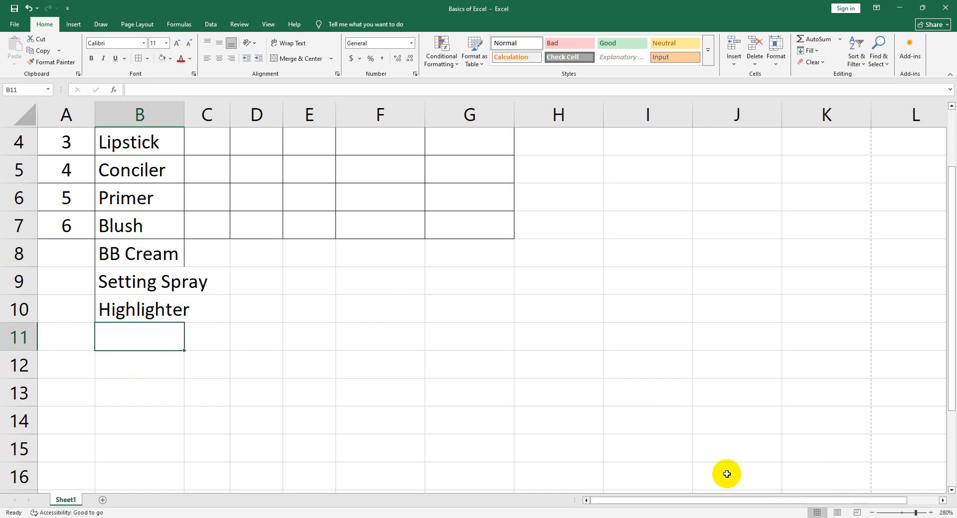
pyautogui.write('Eye ')
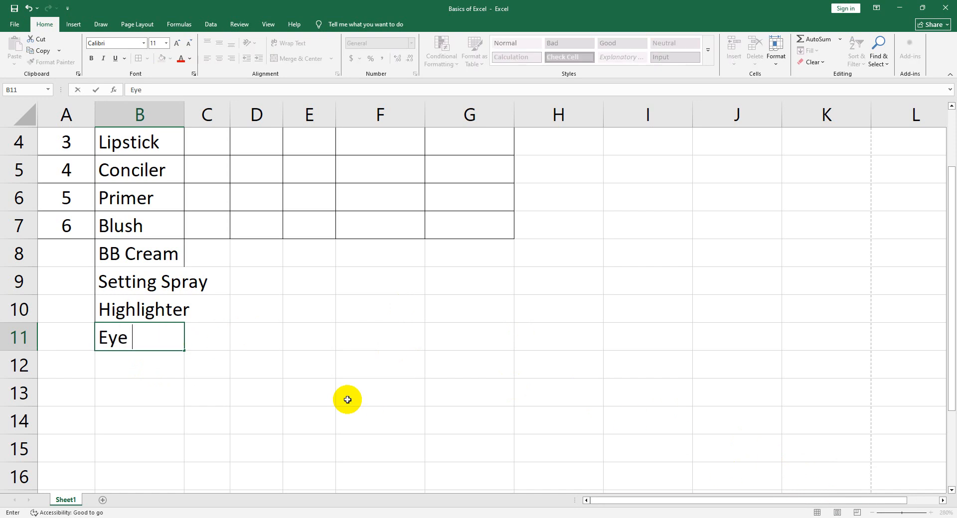
pyautogui.write('Lash')
pyautogui.press('Return')
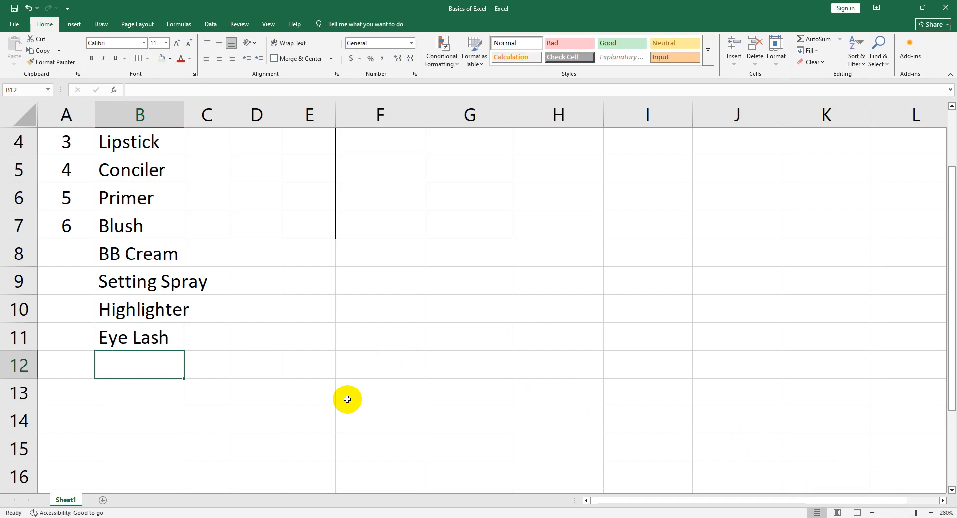
# Enter the products Mashkara in cell B12 and Eye Liner in cell B13
pyautogui.write('Mashkara')
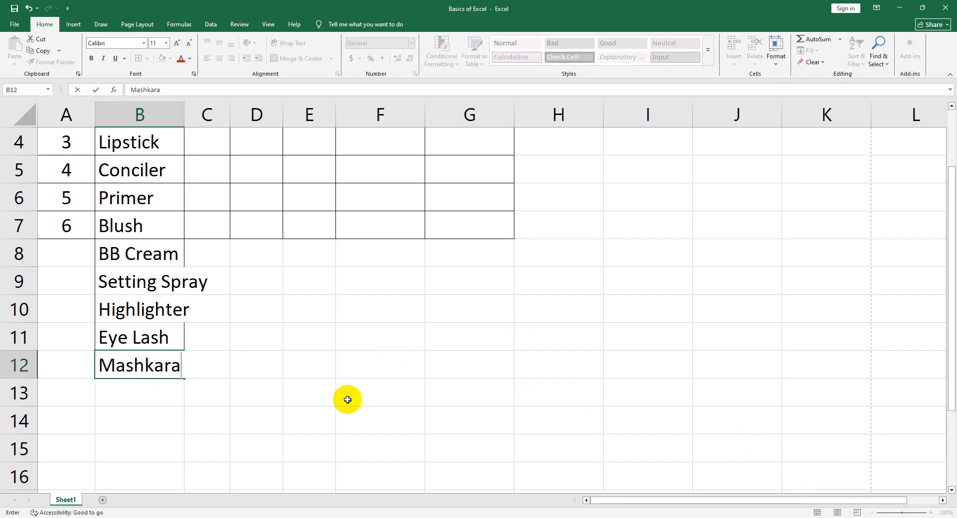
pyautogui.press('Return')
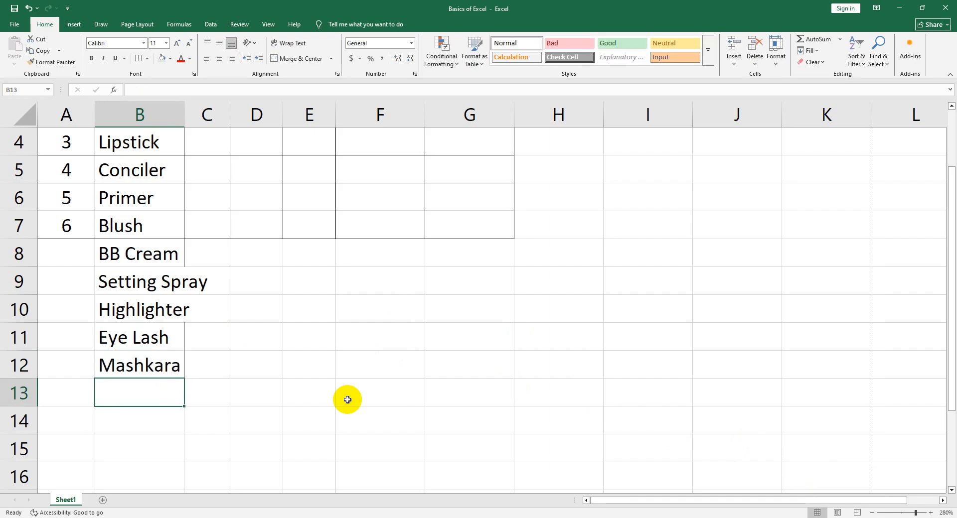
pyautogui.write('Eye Liner')
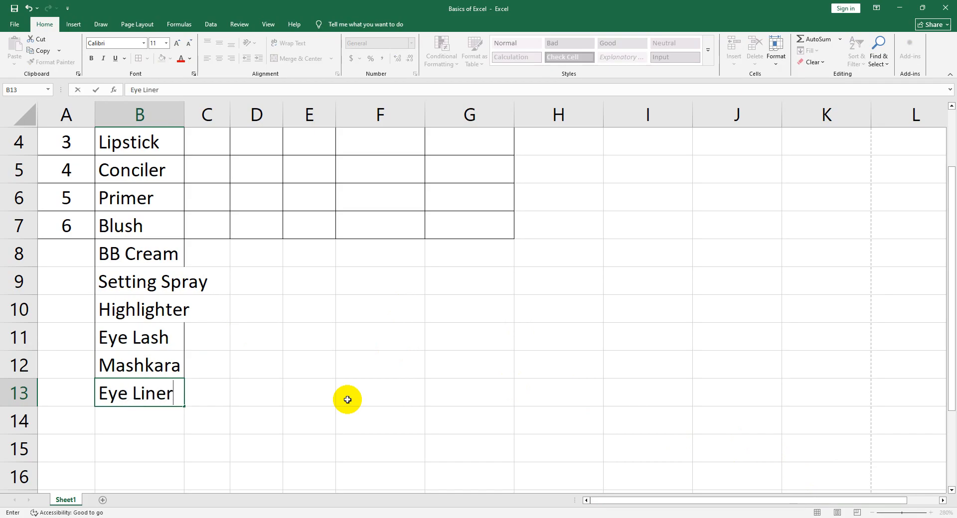
pyautogui.press('Return')
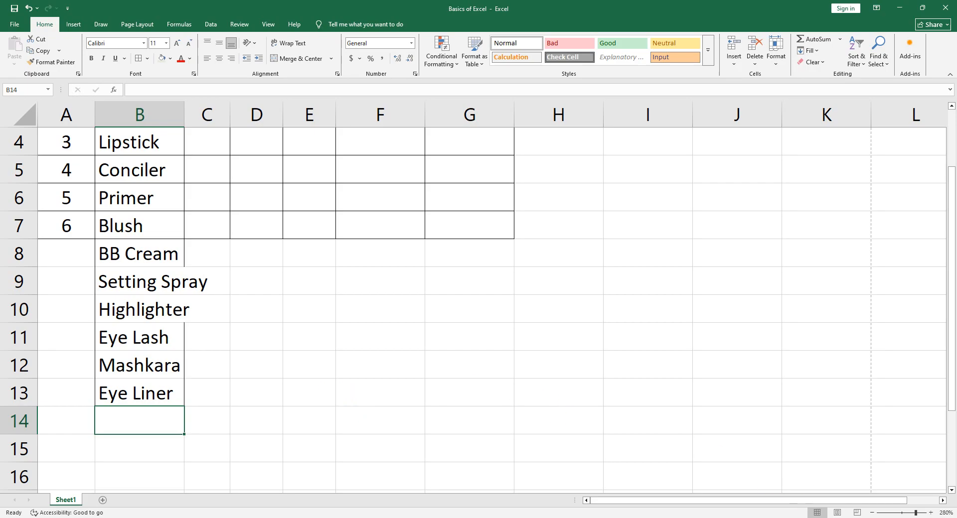
# Extend the serial numbers in column A down to 13 in row 14 and auto-fit the width of the Product column
pyautogui.click(843, 517)
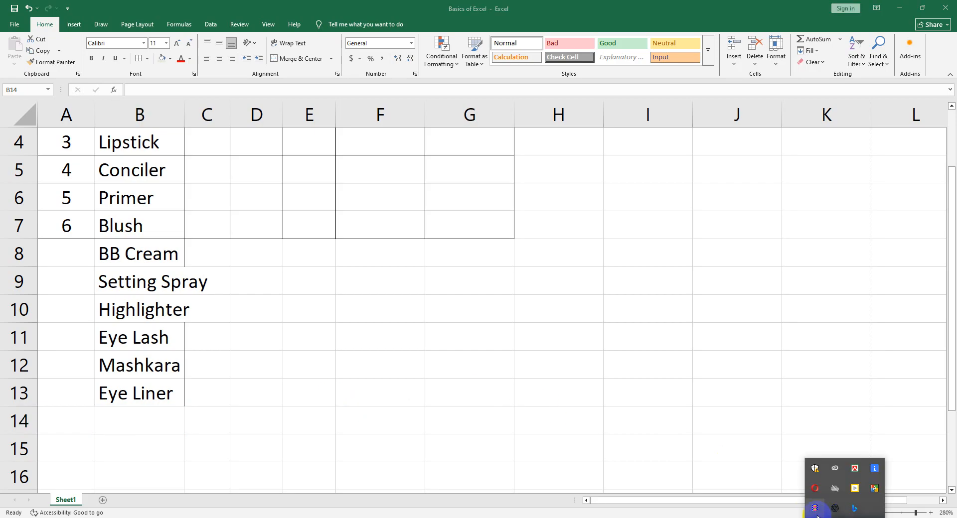
pyautogui.scroll(1, 184, 338)
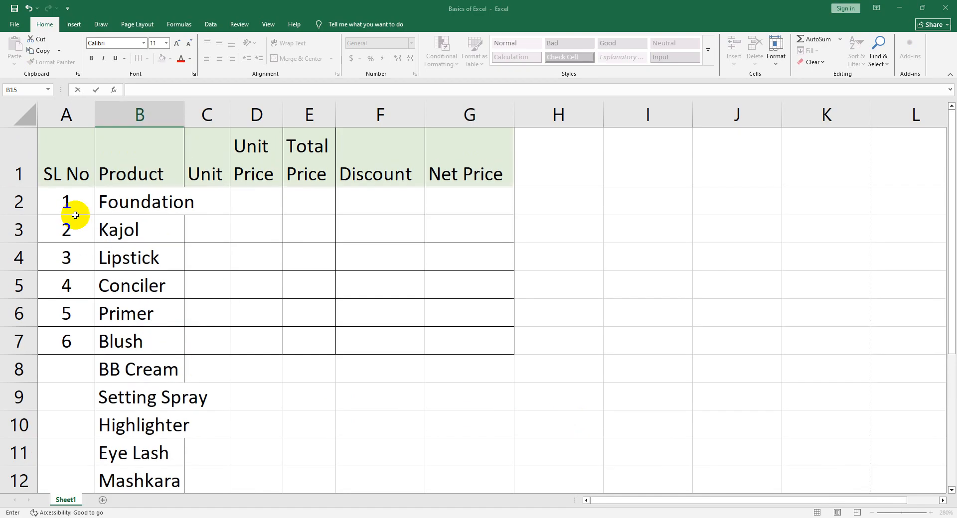
pyautogui.moveTo(75, 211); pyautogui.dragTo(88, 508)
pyautogui.moveTo(91, 504); pyautogui.dragTo(81, 461)
pyautogui.click(79, 473)
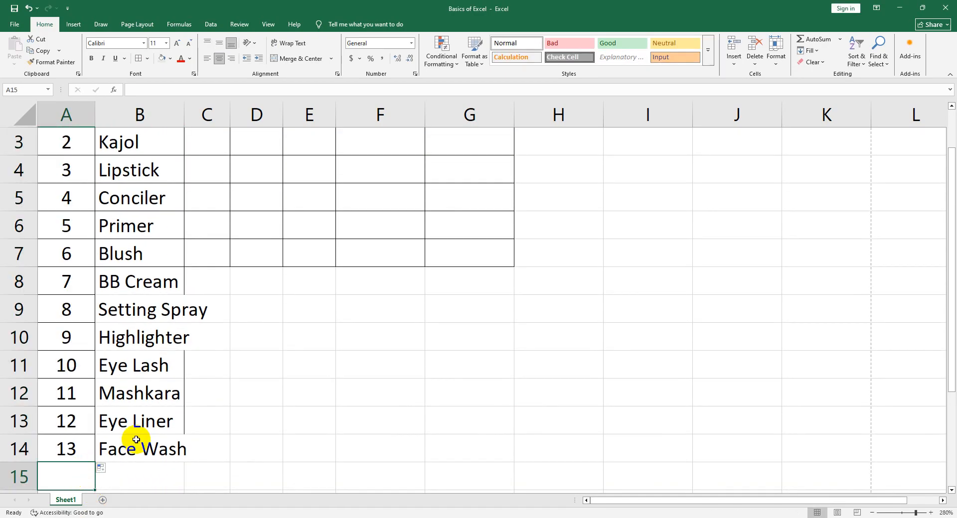
pyautogui.scroll(1, 149, 398)
pyautogui.doubleClick(185, 119)
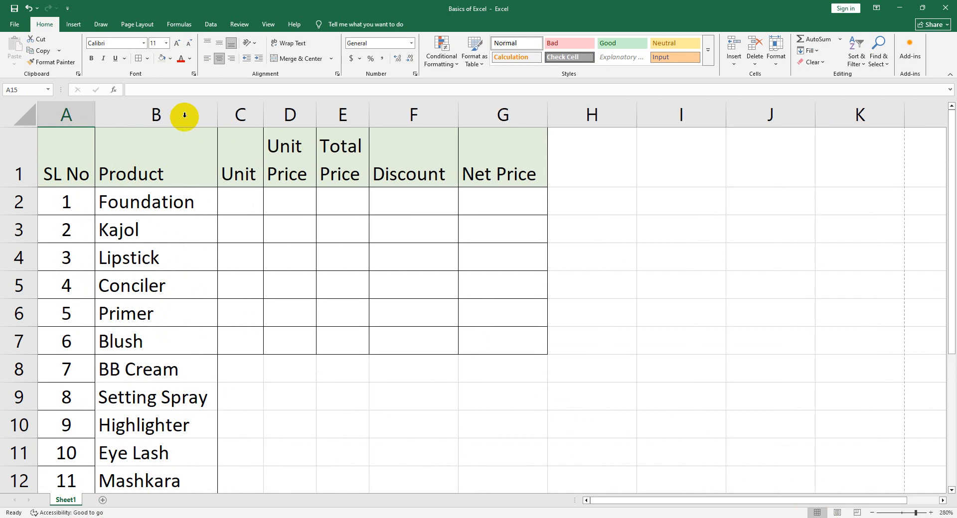
# Enter the units 1, 2, 5 and 10 for the first four products in cells C2 to C5
pyautogui.click(229, 199)
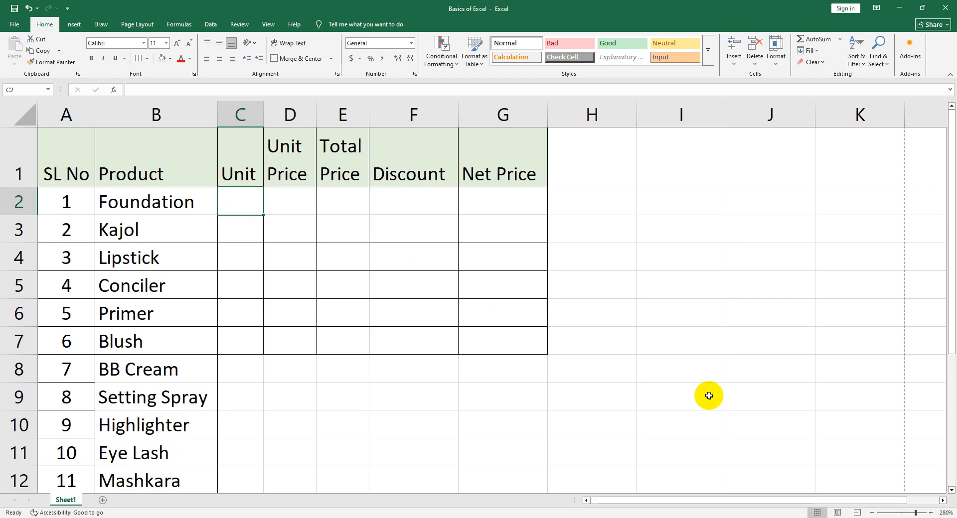
pyautogui.write('1')
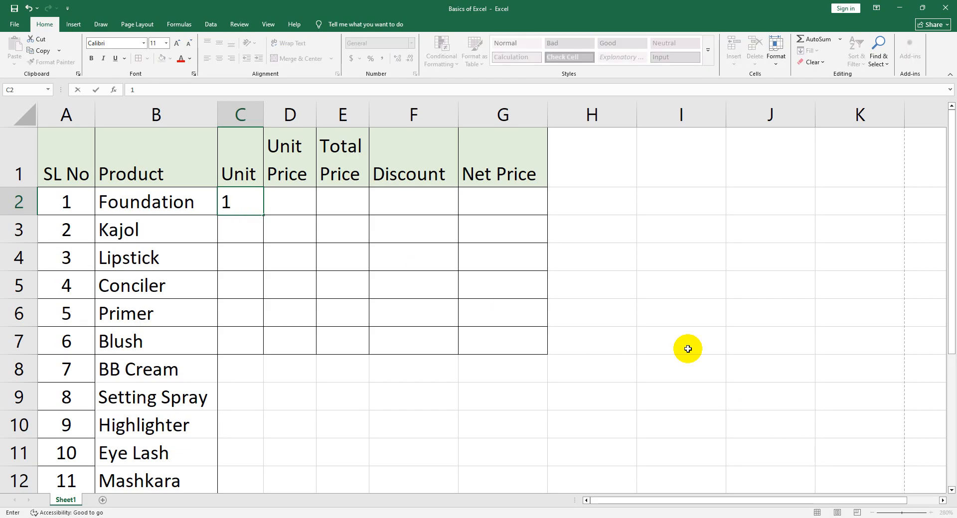
pyautogui.press('Return')
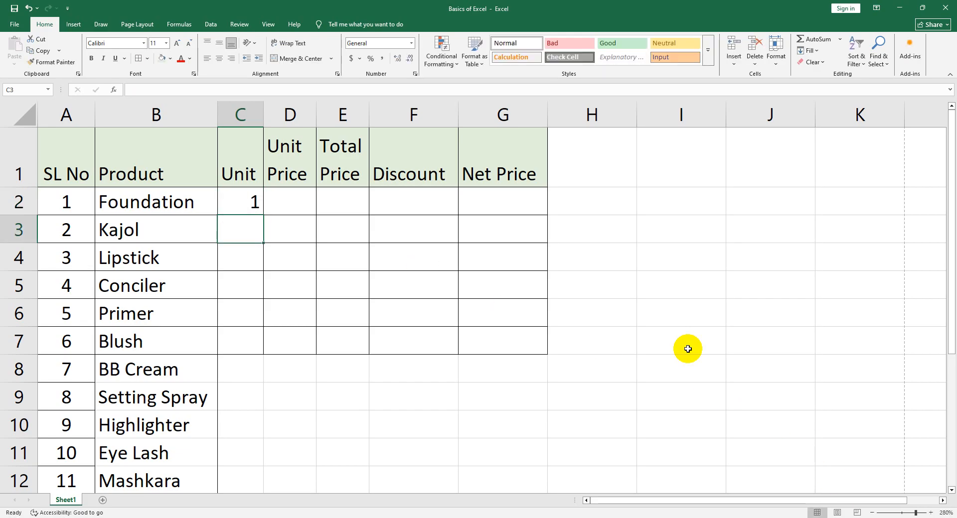
pyautogui.write('2')
pyautogui.press('Return')
pyautogui.write('5')
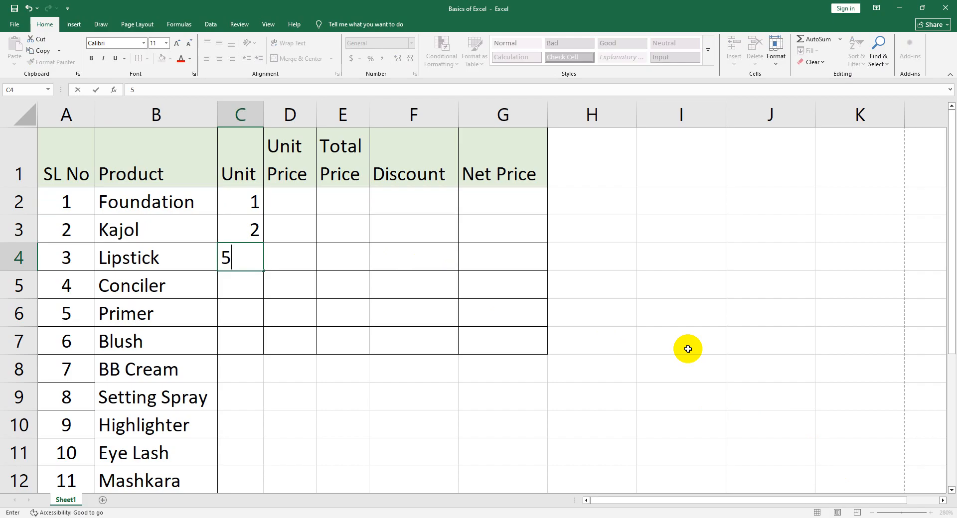
pyautogui.press('Return')
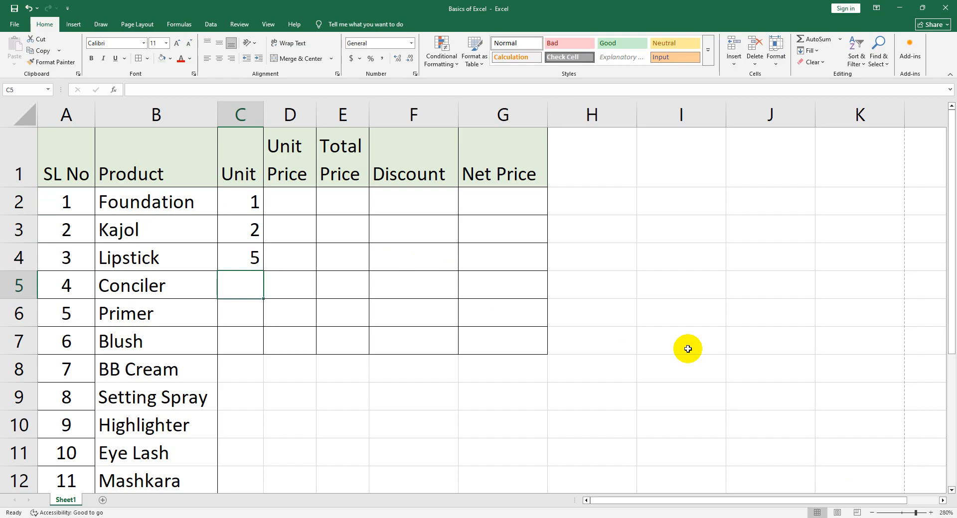
pyautogui.write('10')
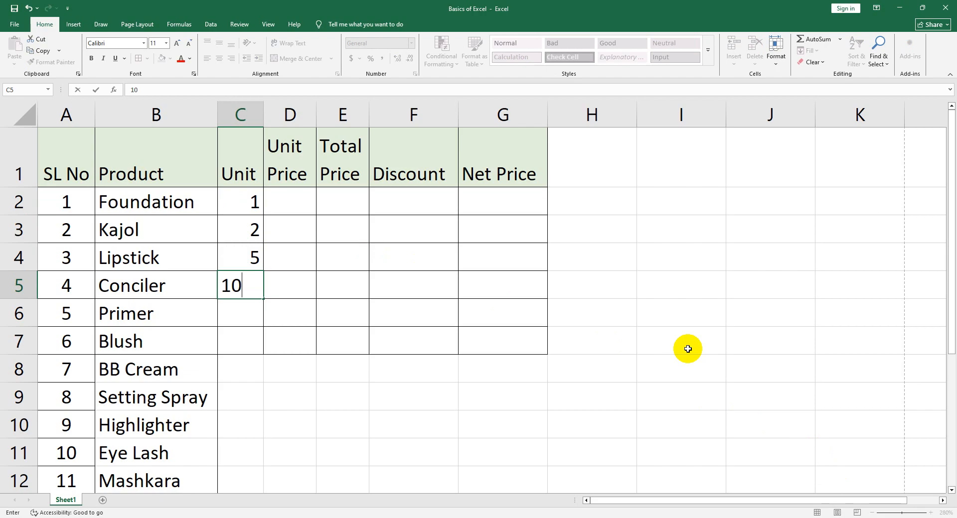
pyautogui.press('Return')
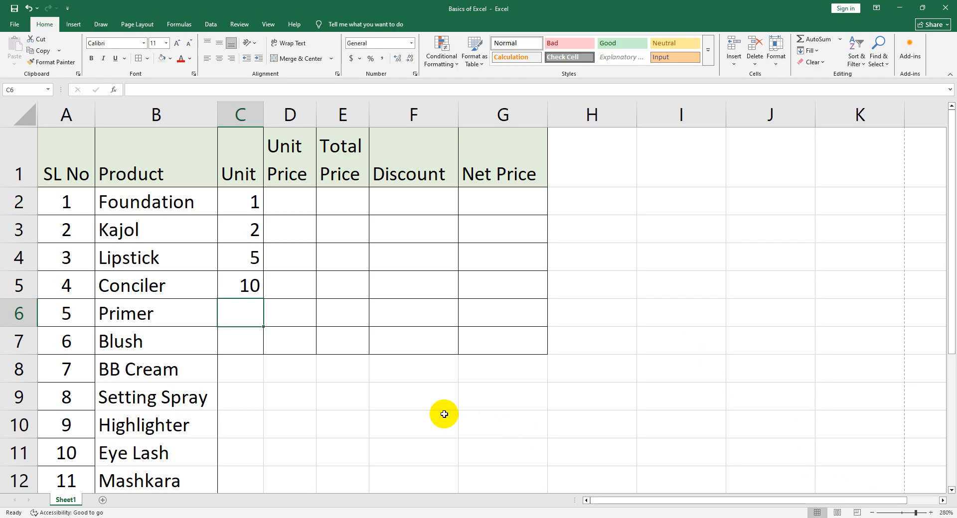
pyautogui.click(847, 516)
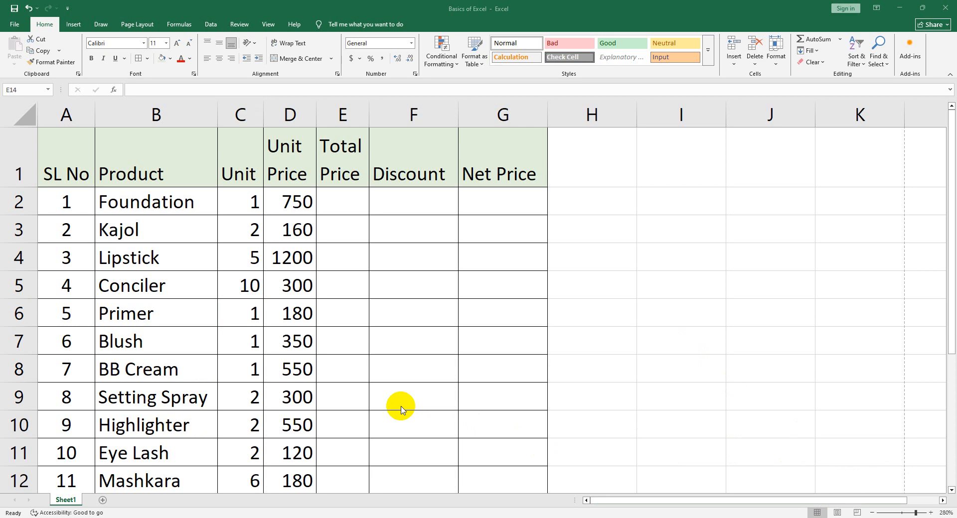
pyautogui.click(142, 204)
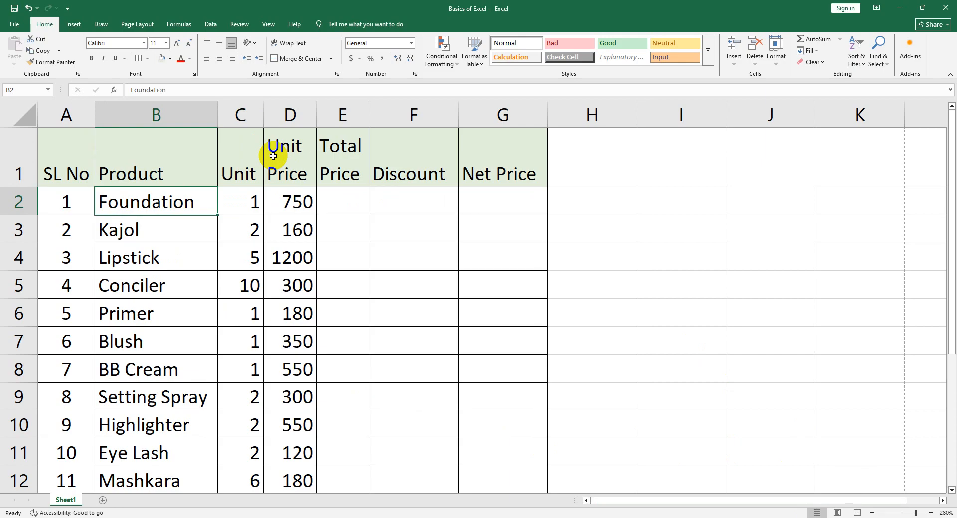
pyautogui.click(19, 164)
pyautogui.click(467, 218)
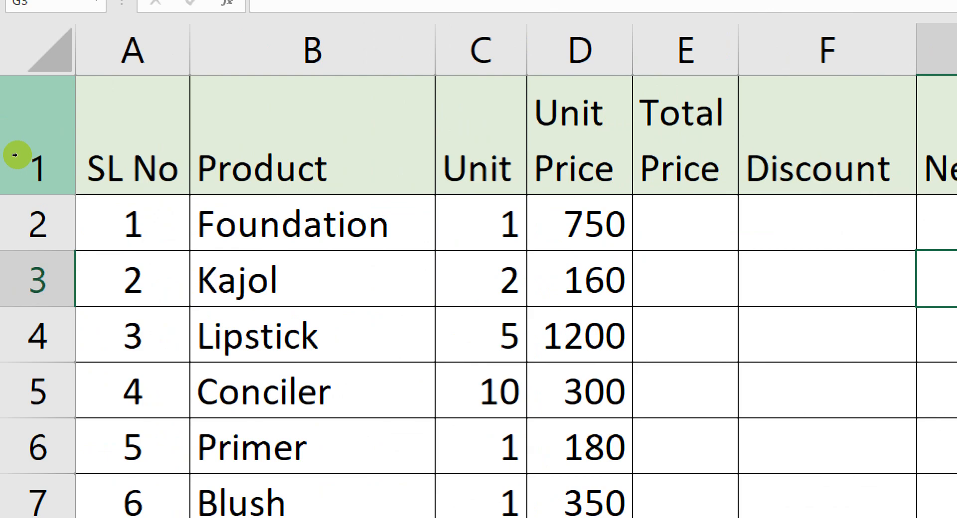
# Insert a blank row above the header row of the product table
pyautogui.click(15, 155)
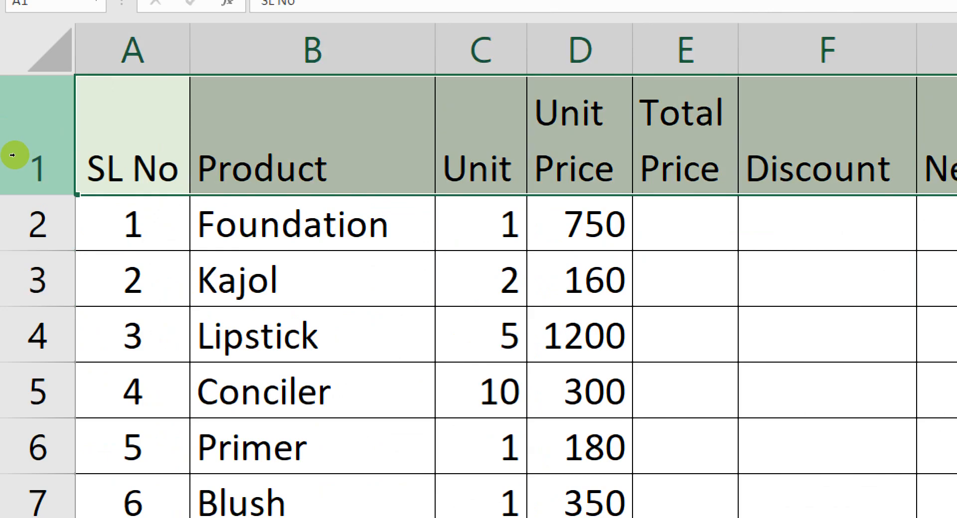
pyautogui.rightClick(14, 155)
pyautogui.press('i')
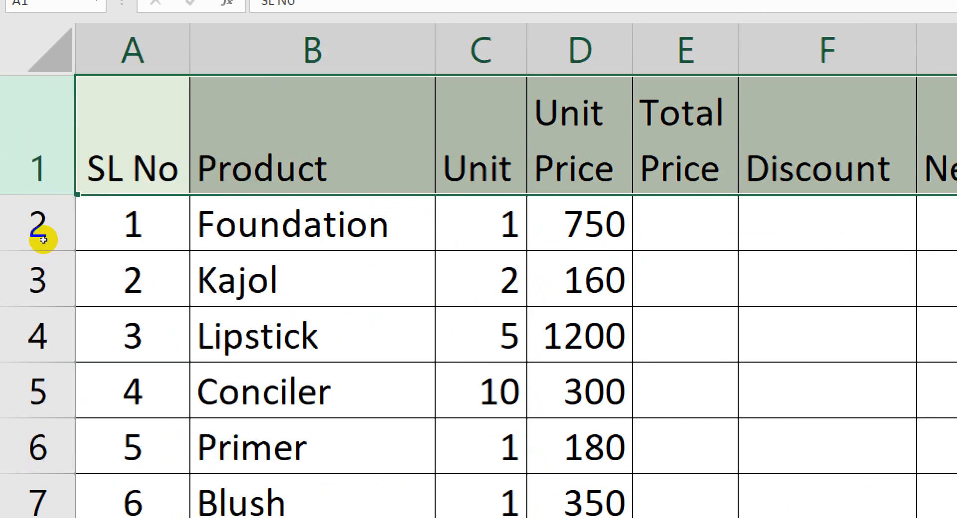
pyautogui.click(220, 264)
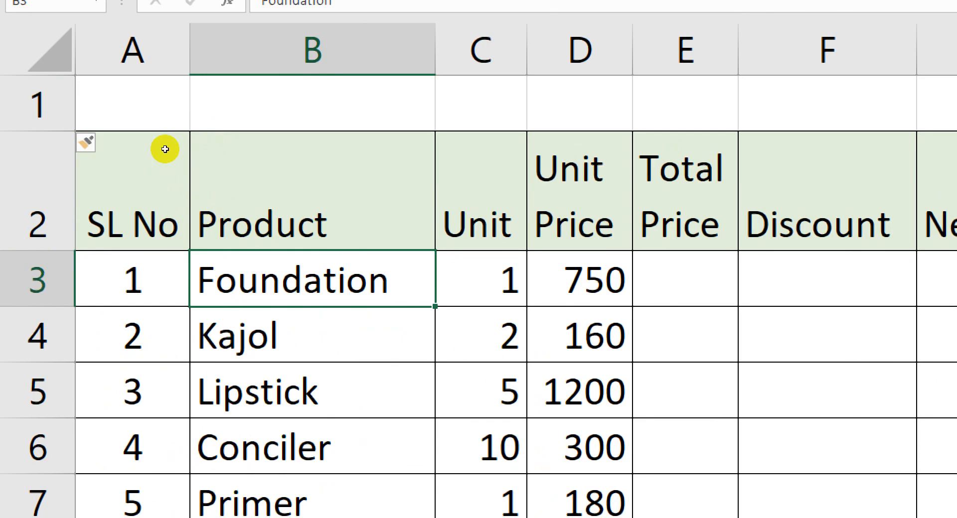
# Insert a blank column between SL No and Product, and undo the insertion
pyautogui.click(113, 113)
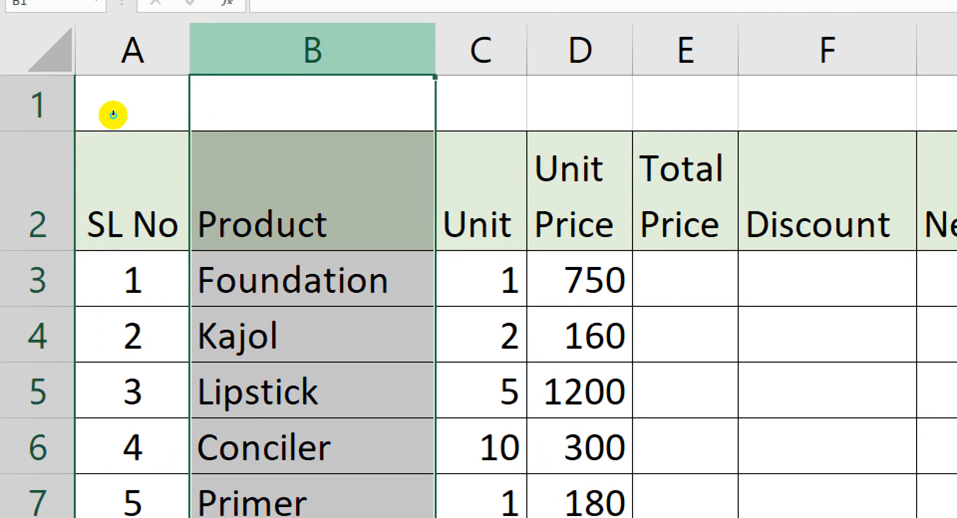
pyautogui.rightClick(113, 114)
pyautogui.click(137, 201)
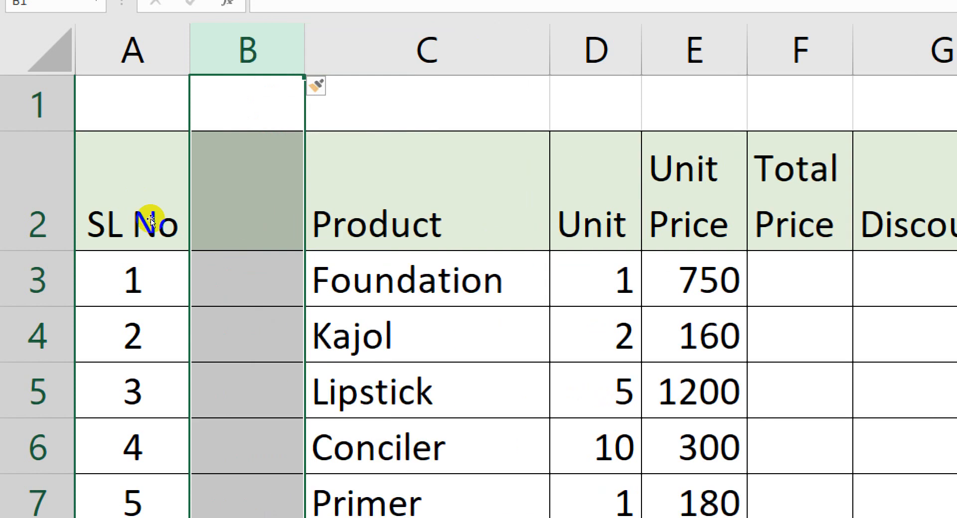
pyautogui.hotkey('ctrl', 'z')
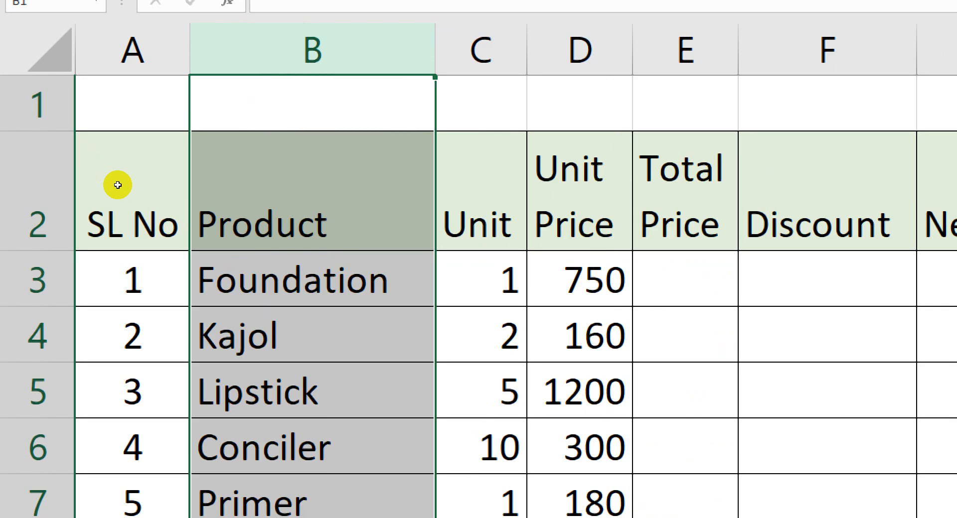
pyautogui.click(149, 211)
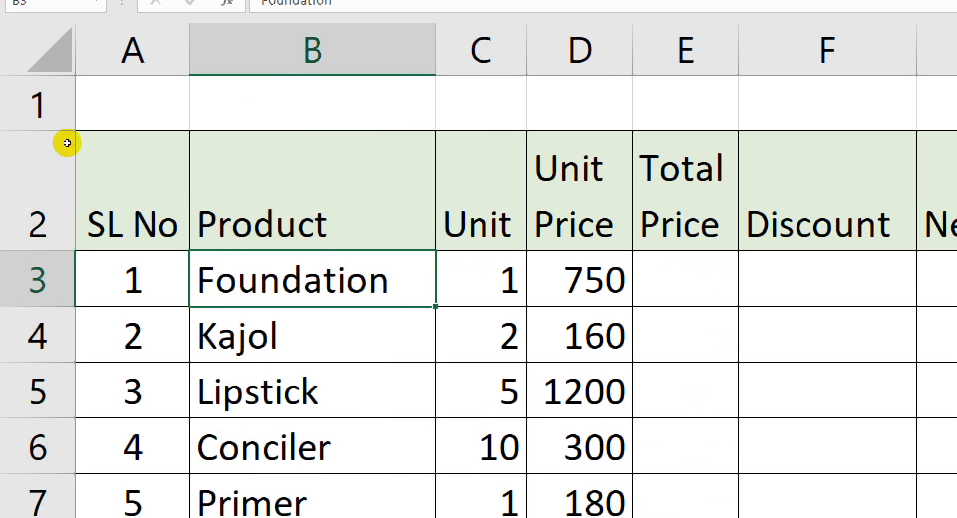
# Merge and center cells A1 to G1 above the table header and enter the title "Makeup Products"
pyautogui.moveTo(67, 142); pyautogui.dragTo(529, 135)
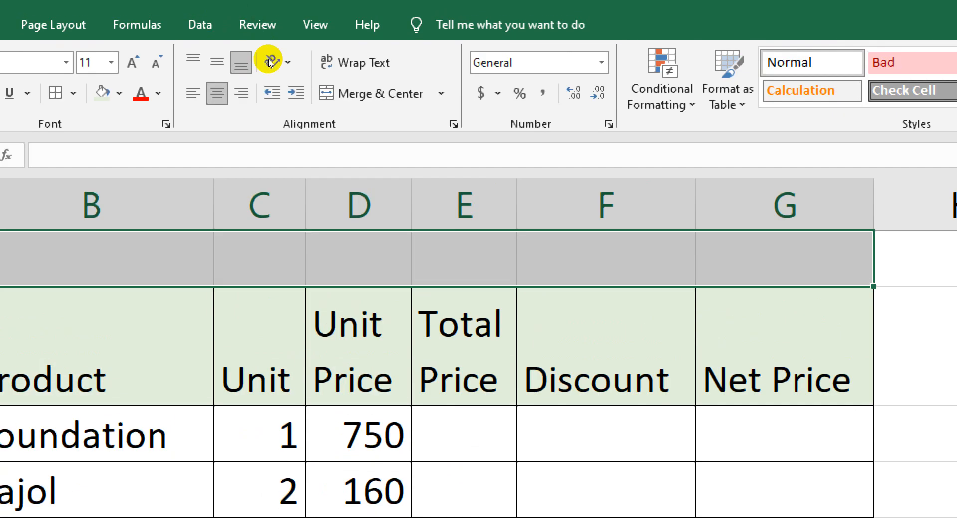
pyautogui.click(364, 93)
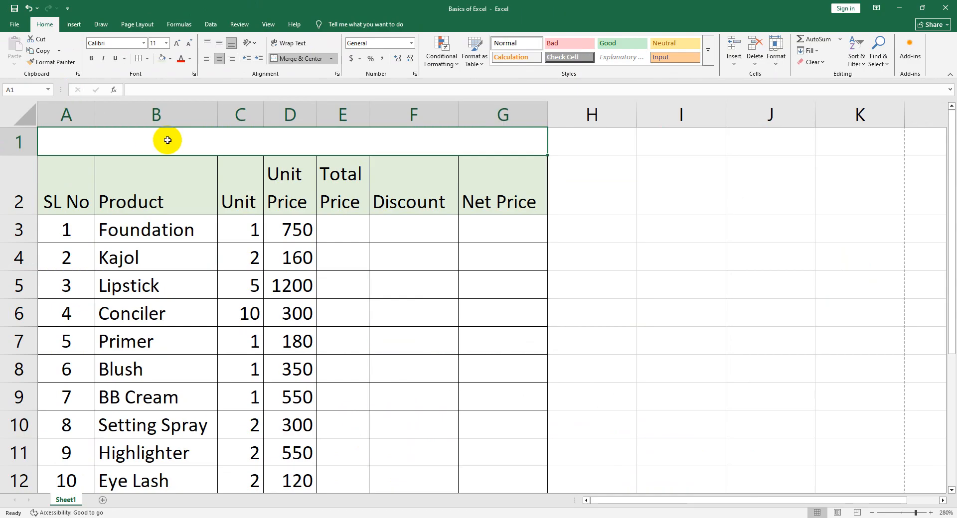
pyautogui.doubleClick(212, 257)
pyautogui.write('Make')
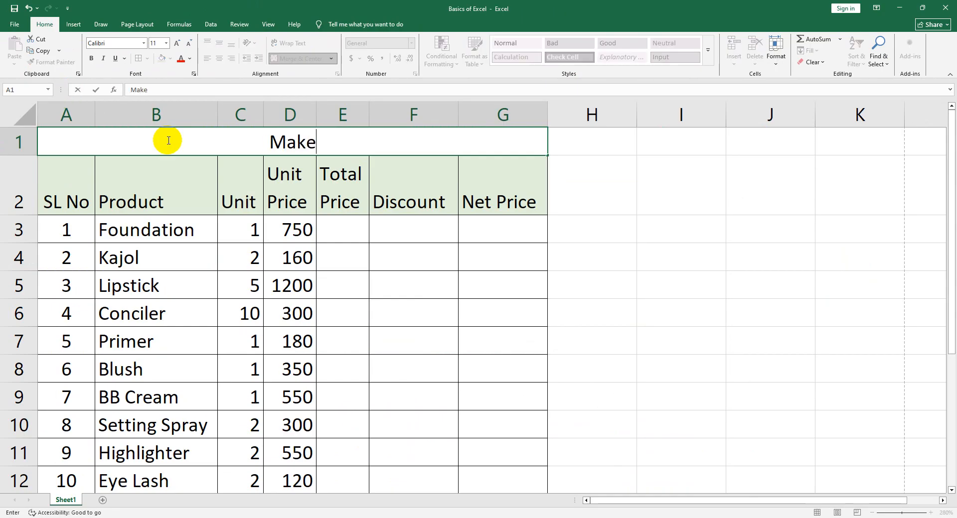
pyautogui.write('up products')
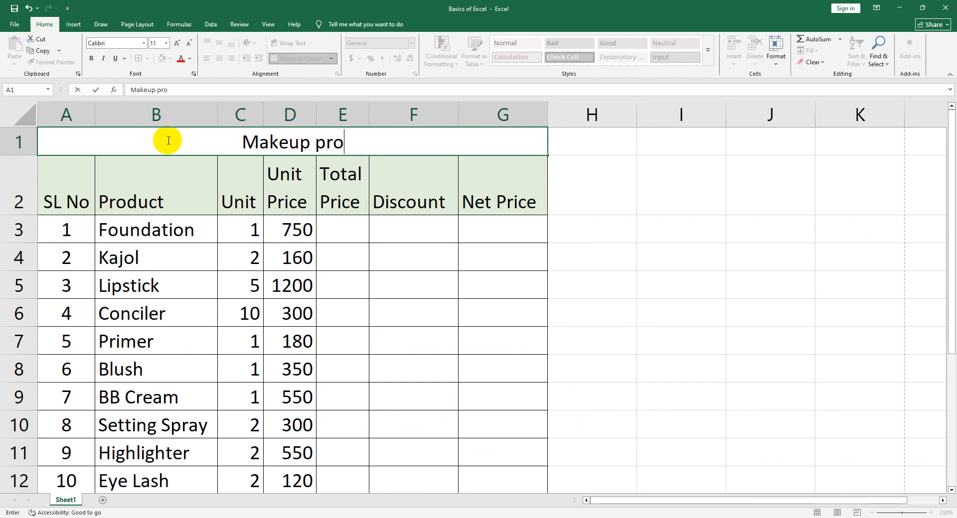
pyautogui.press('BackSpace')
pyautogui.press('BackSpace')
pyautogui.press('BackSpace')
pyautogui.press('BackSpace')
pyautogui.press('BackSpace')
pyautogui.press('BackSpace')
pyautogui.press('BackSpace')
pyautogui.press('BackSpace')
pyautogui.write('Productsa')
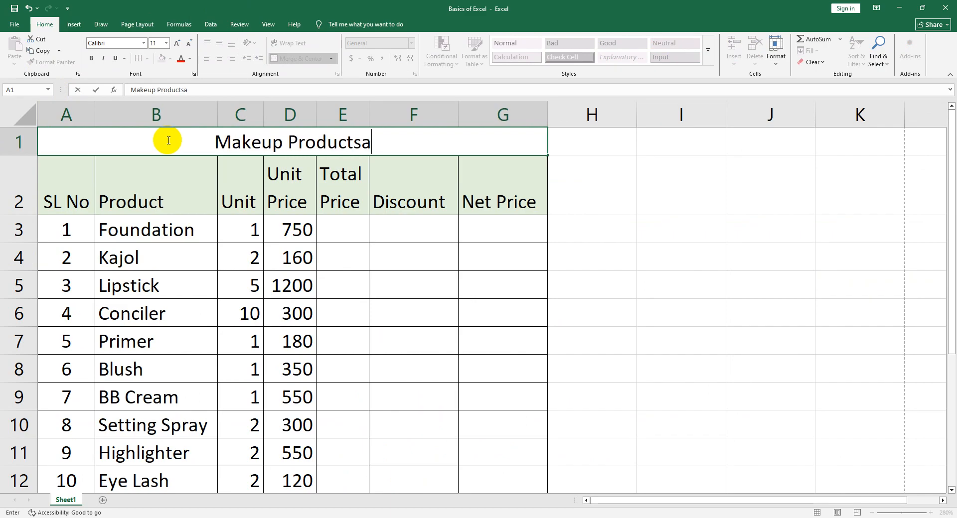
pyautogui.press('BackSpace')
pyautogui.press('Return')
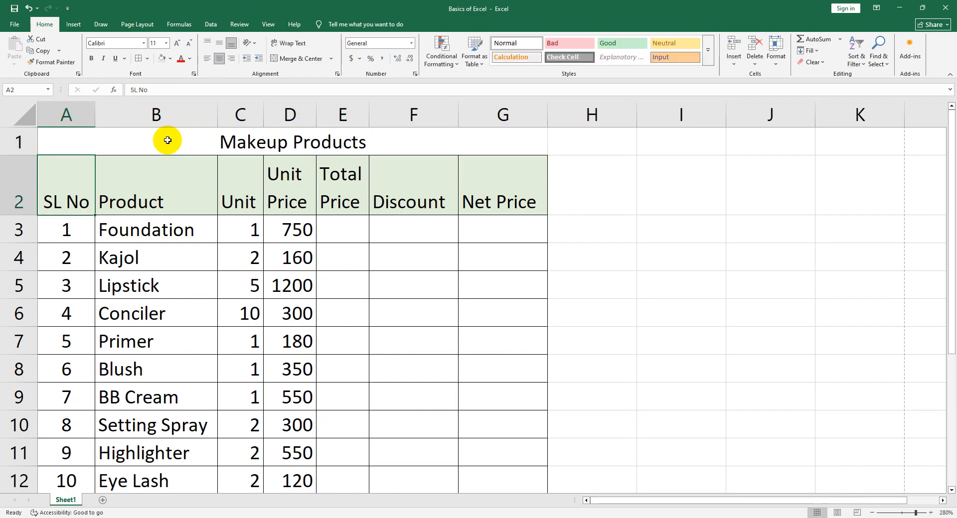
# Fill the merged title cell in row 1 with the standard yellow color
pyautogui.click(369, 149)
pyautogui.doubleClick(371, 148)
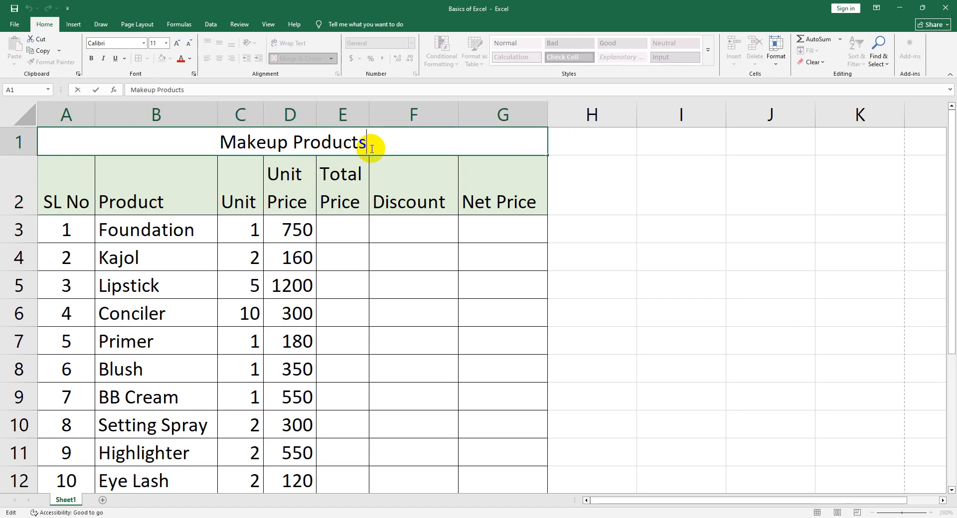
pyautogui.click(349, 174)
pyautogui.click(372, 144)
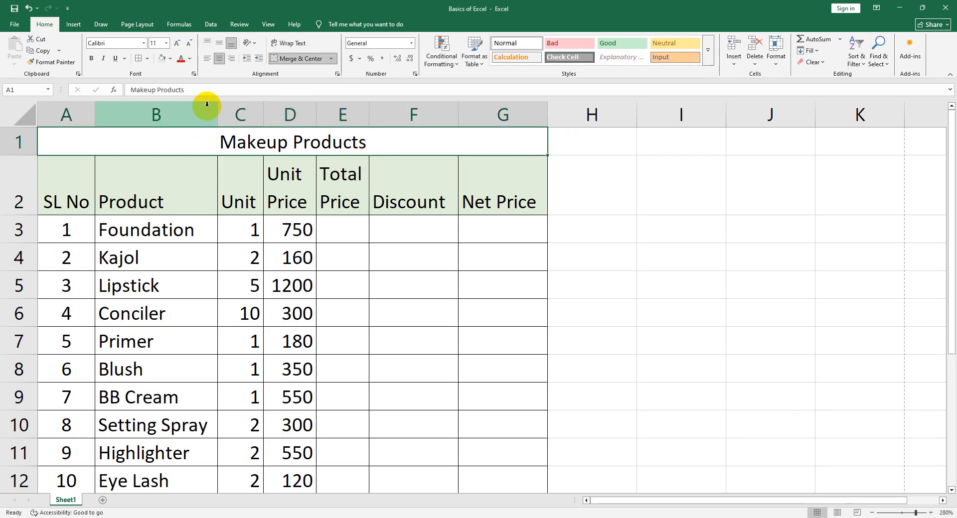
pyautogui.click(170, 59)
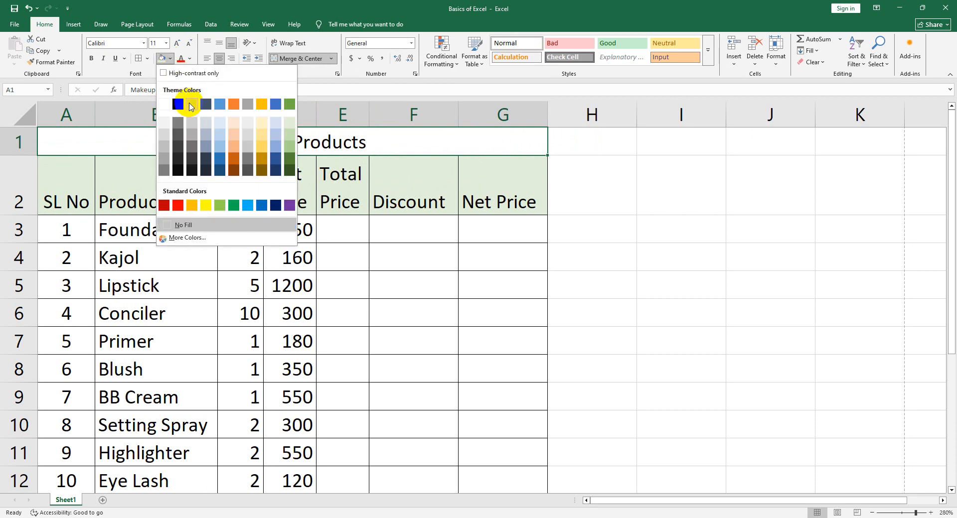
pyautogui.click(206, 205)
pyautogui.click(402, 262)
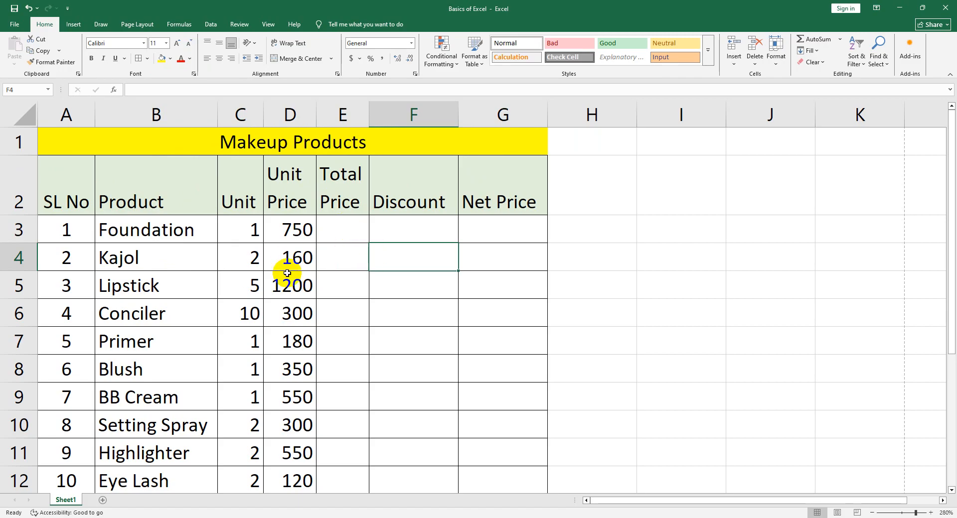
# Enter the total prices 750, 320 and 6000 for Foundation, Kajol and Lipstick in cells E3 to E5
pyautogui.keyDown('ctrl'); pyautogui.scroll(4, 294, 273); pyautogui.keyUp('ctrl')
pyautogui.click(399, 230)
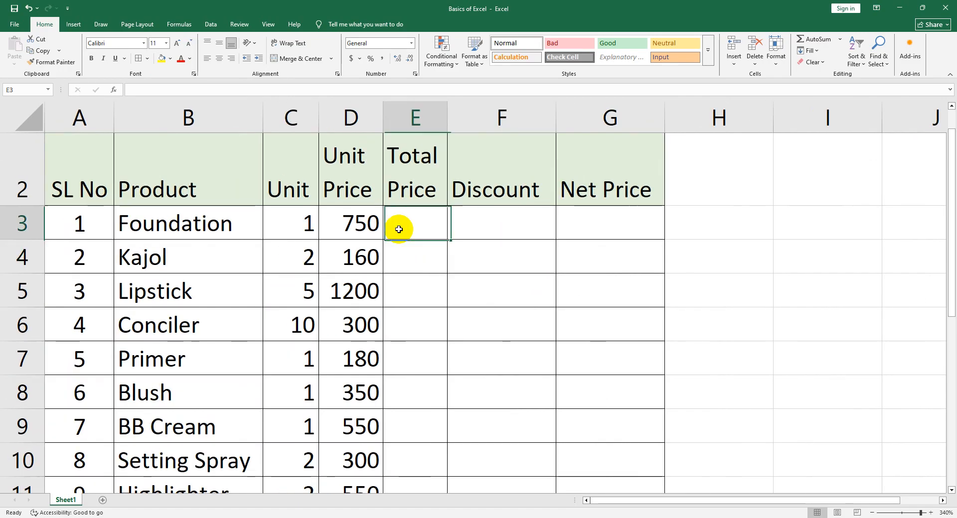
pyautogui.doubleClick(410, 221)
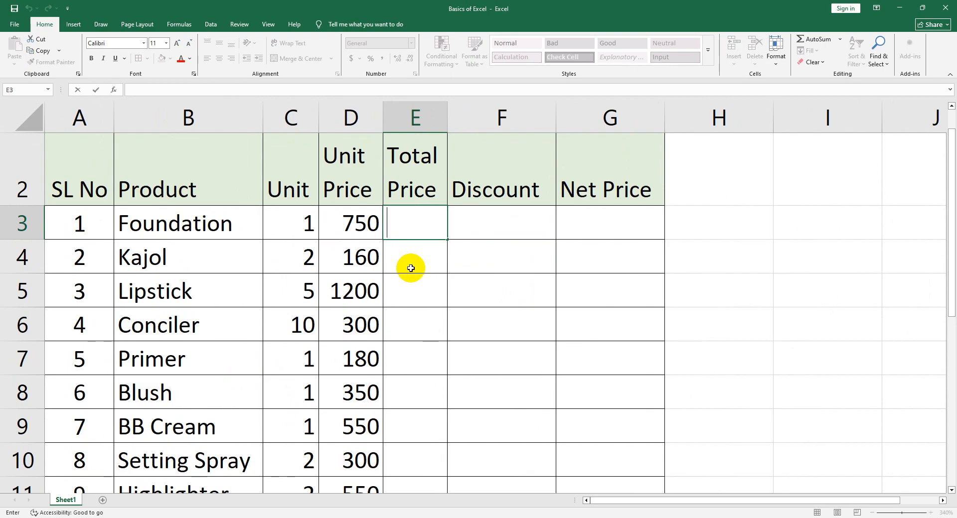
pyautogui.write('750')
pyautogui.press('Return')
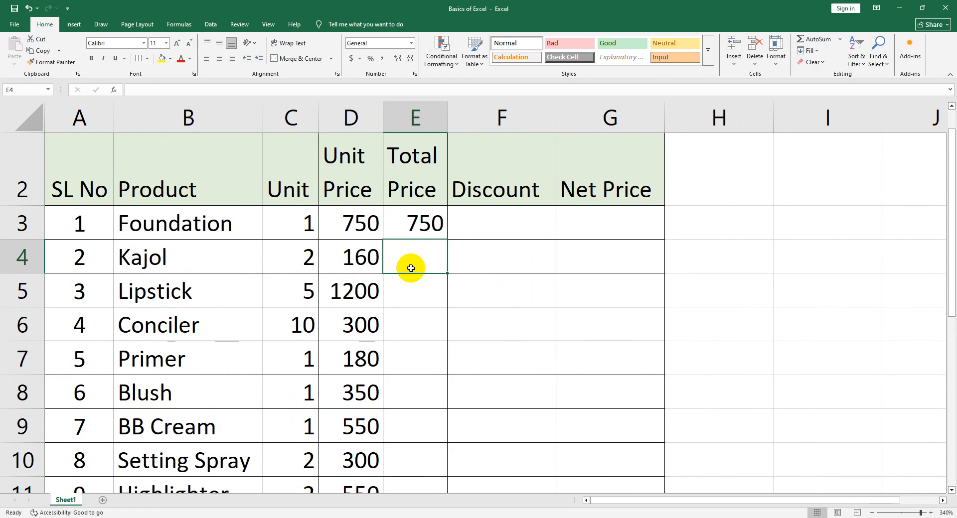
pyautogui.write('320')
pyautogui.press('Return')
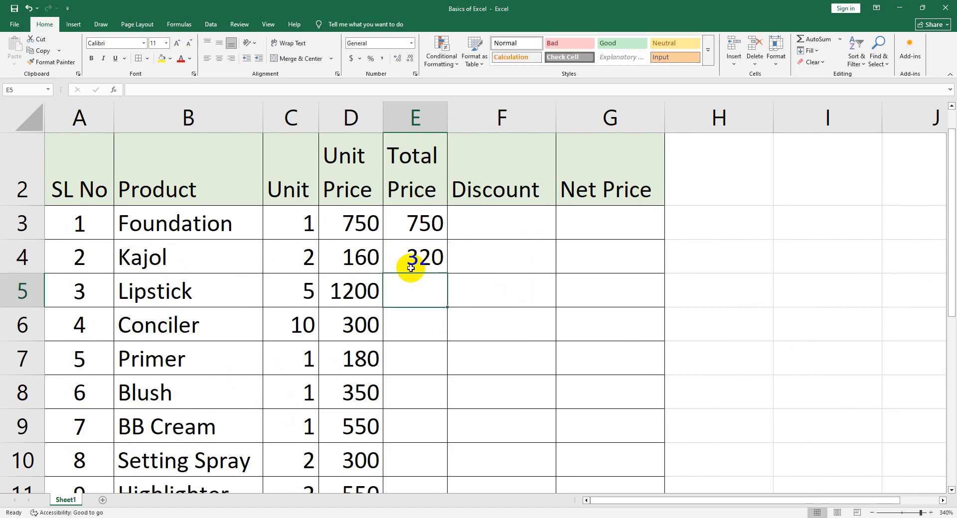
pyautogui.write('6000')
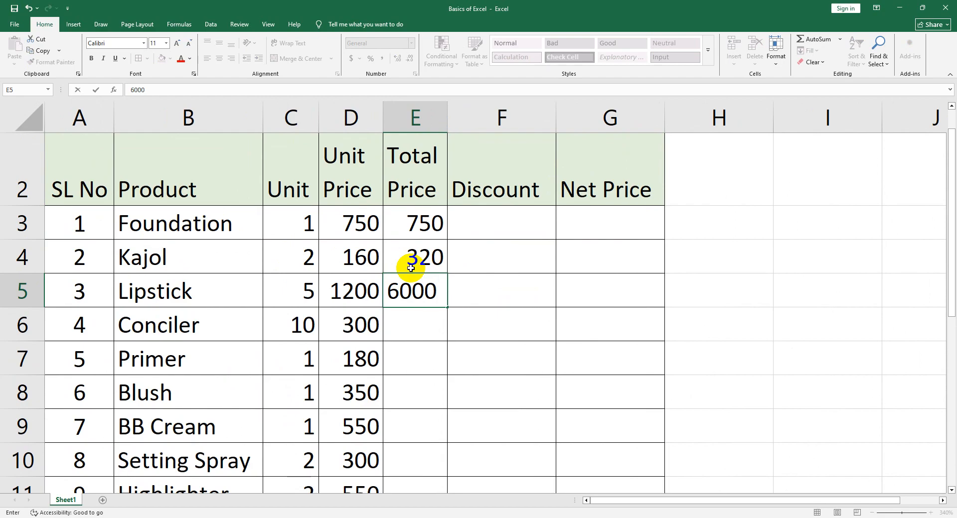
pyautogui.press('Return')
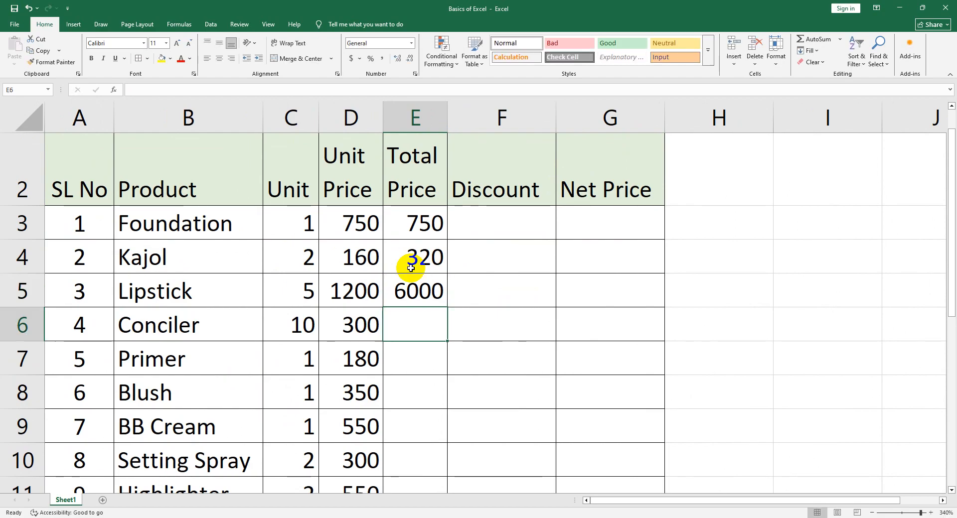
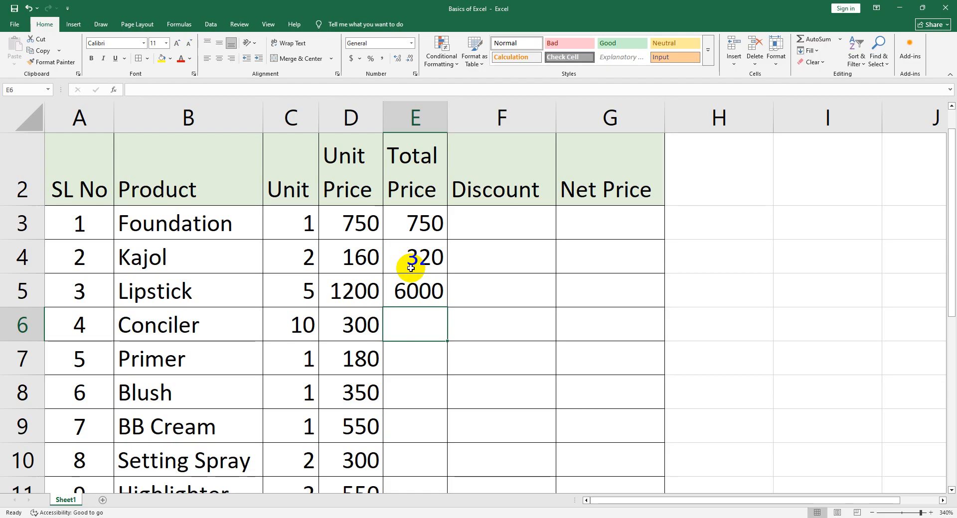
# Clear the manually entered total prices from cells E3 to E6
pyautogui.moveTo(412, 227); pyautogui.dragTo(413, 316)
pyautogui.press('Delete')
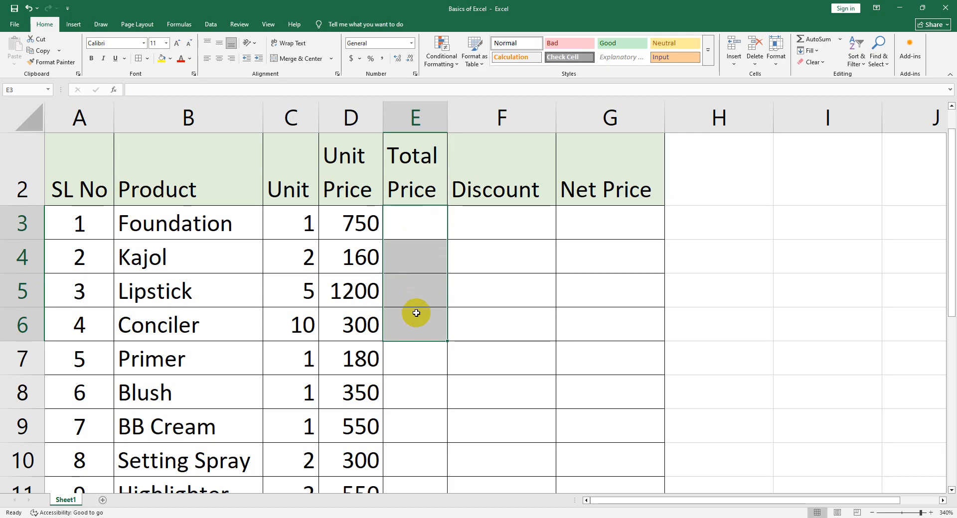
pyautogui.click(410, 229)
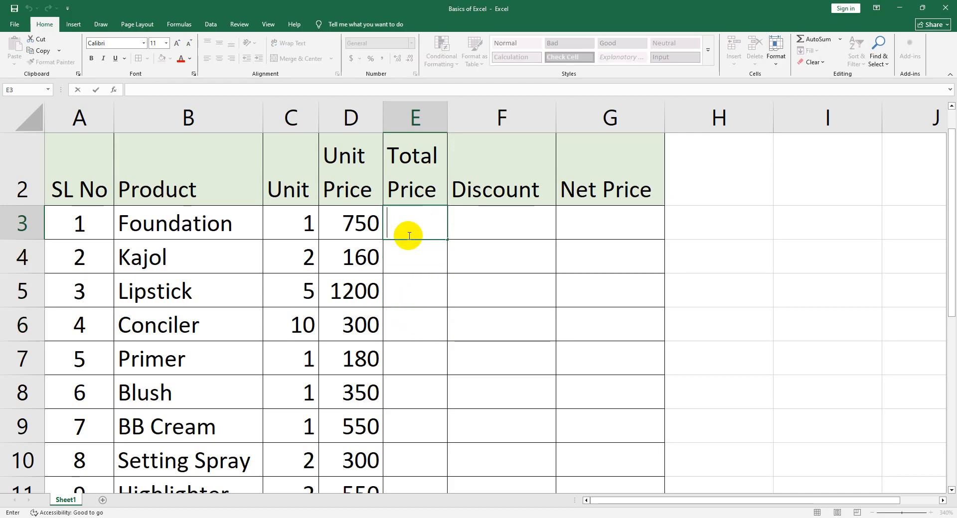
pyautogui.click(415, 262)
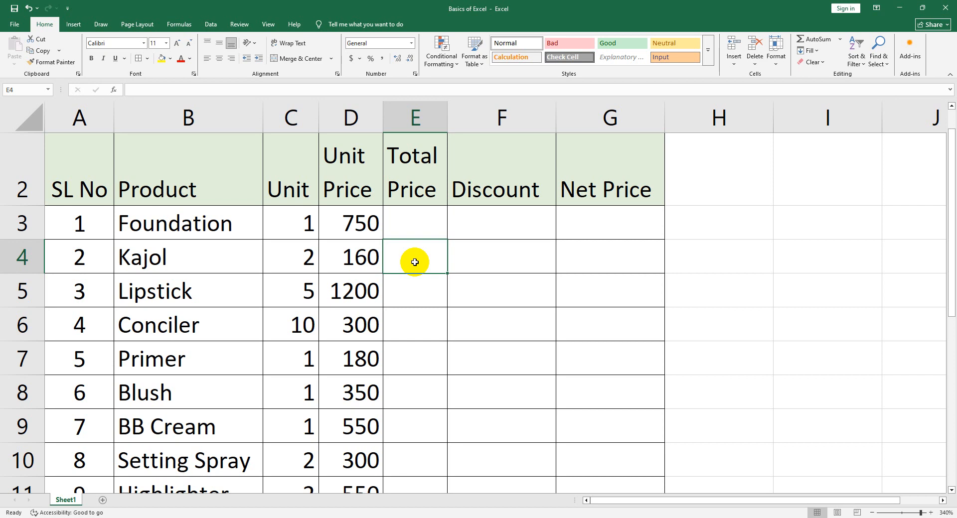
pyautogui.click(438, 220)
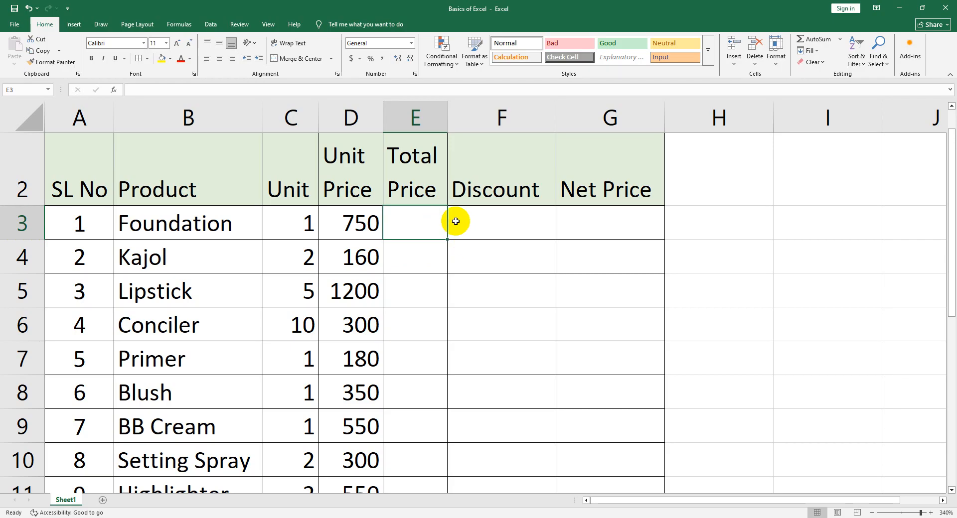
# Examine the Unit and Unit Price cells for Foundation and Kajol that the total price is calculated from
pyautogui.click(310, 224)
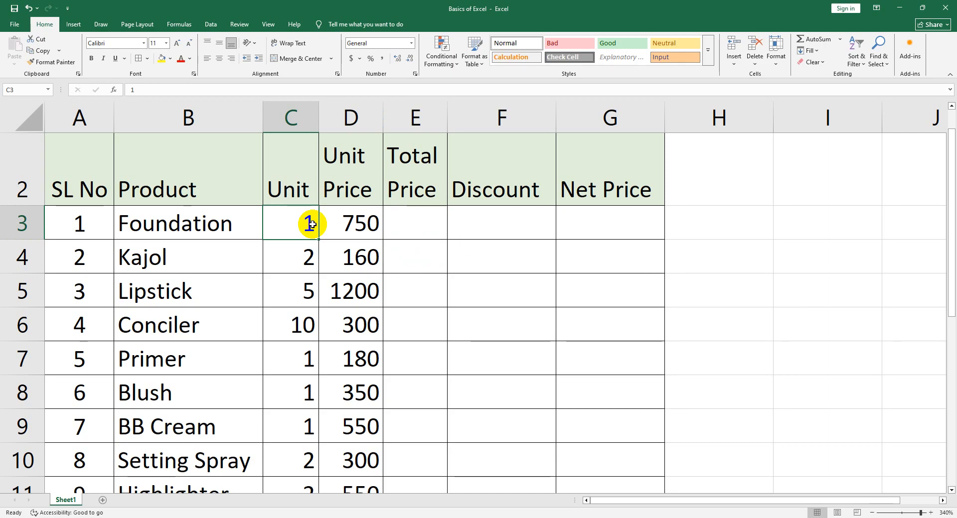
pyautogui.click(342, 252)
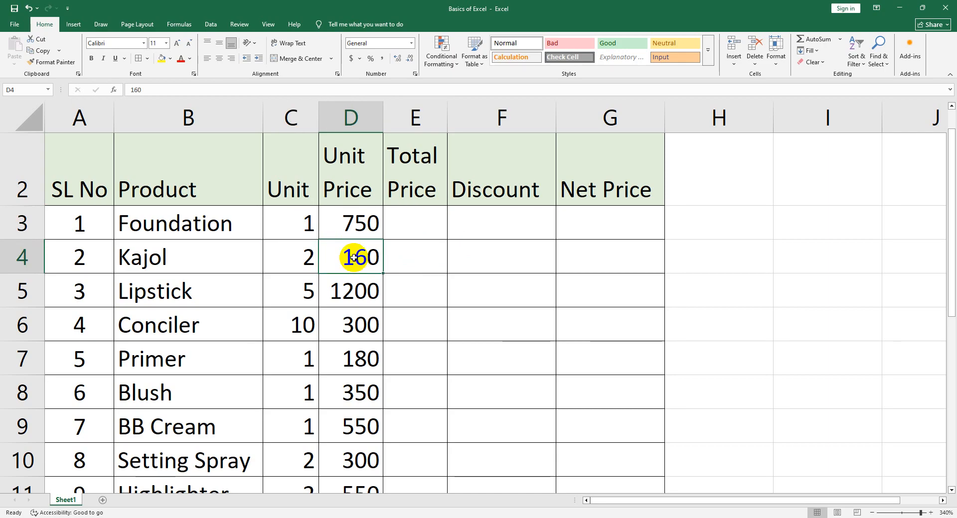
pyautogui.click(289, 261)
pyautogui.click(348, 255)
pyautogui.click(310, 258)
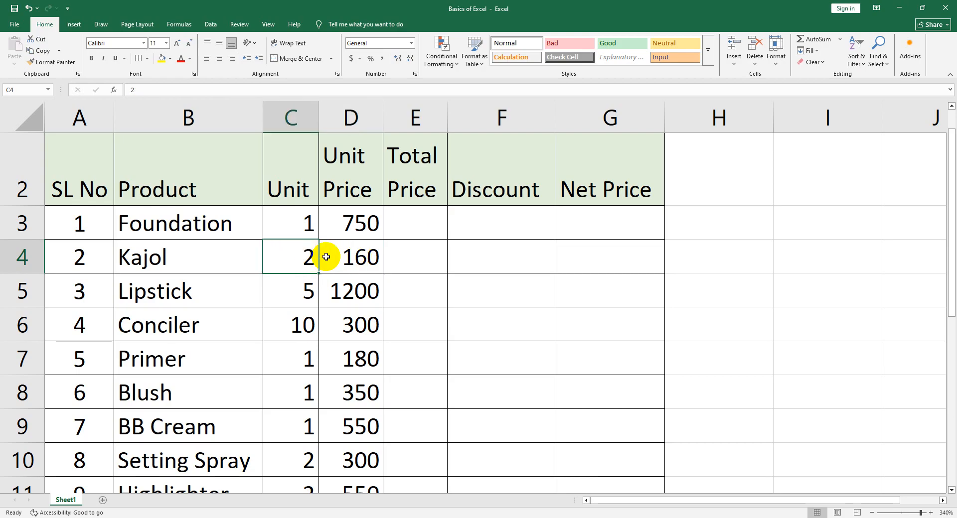
pyautogui.click(343, 257)
pyautogui.click(303, 258)
pyautogui.click(332, 259)
pyautogui.click(308, 258)
pyautogui.click(337, 258)
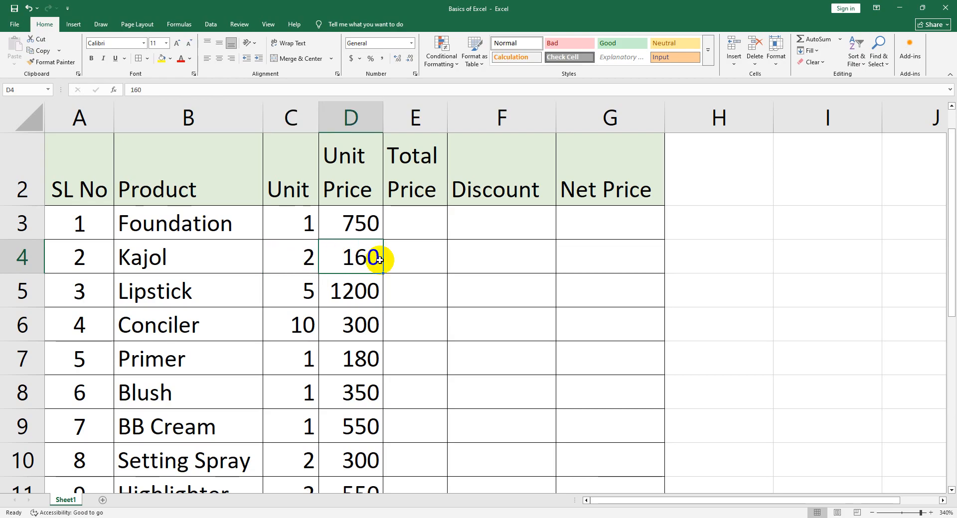
# Enter the formula =750*1 as the total price for Foundation in cell E3
pyautogui.doubleClick(408, 227)
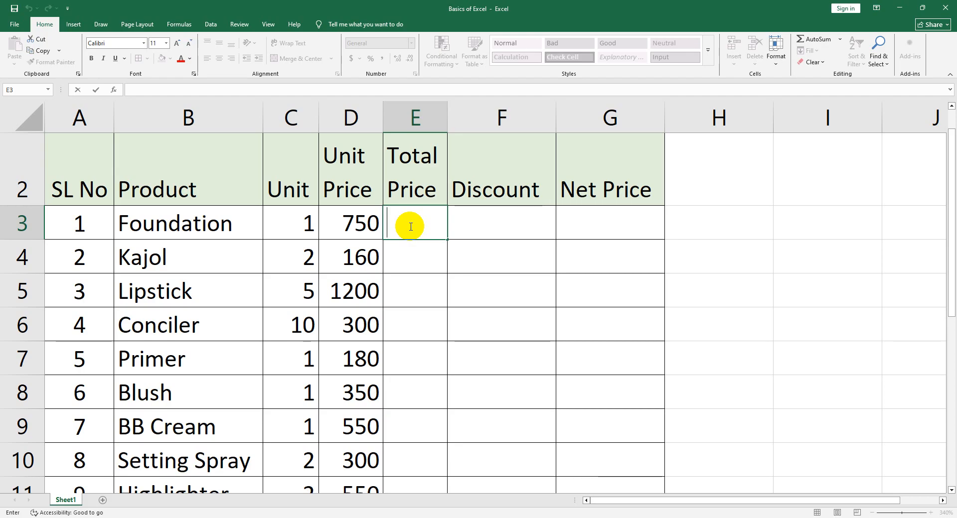
pyautogui.write('=')
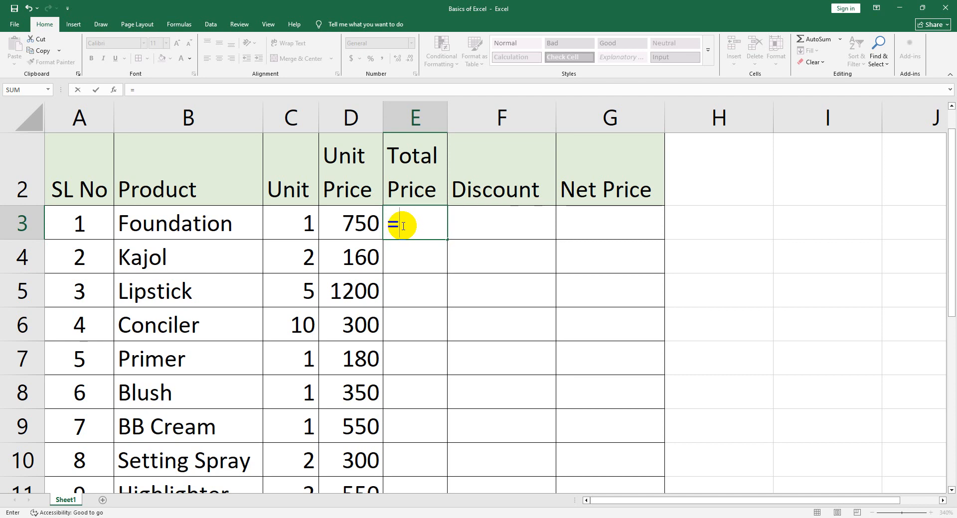
pyautogui.write('75')
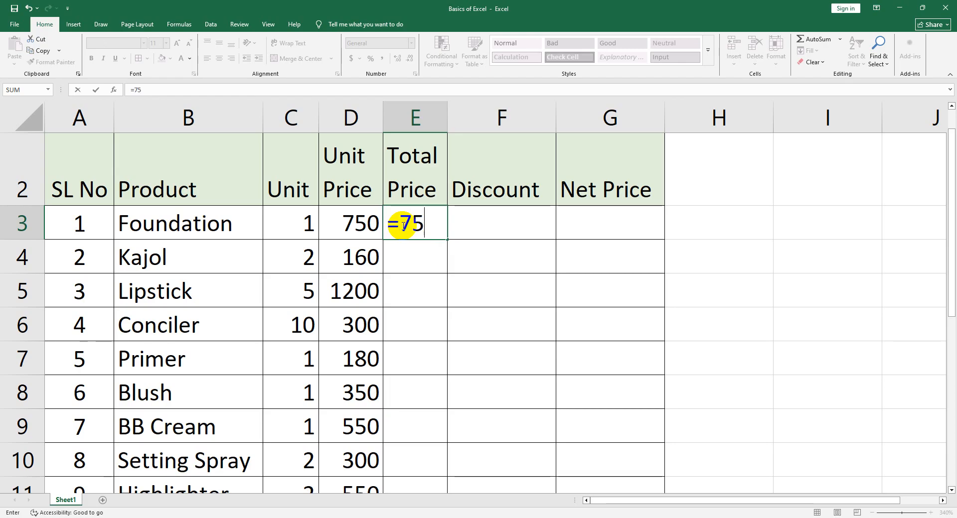
pyautogui.write('0*')
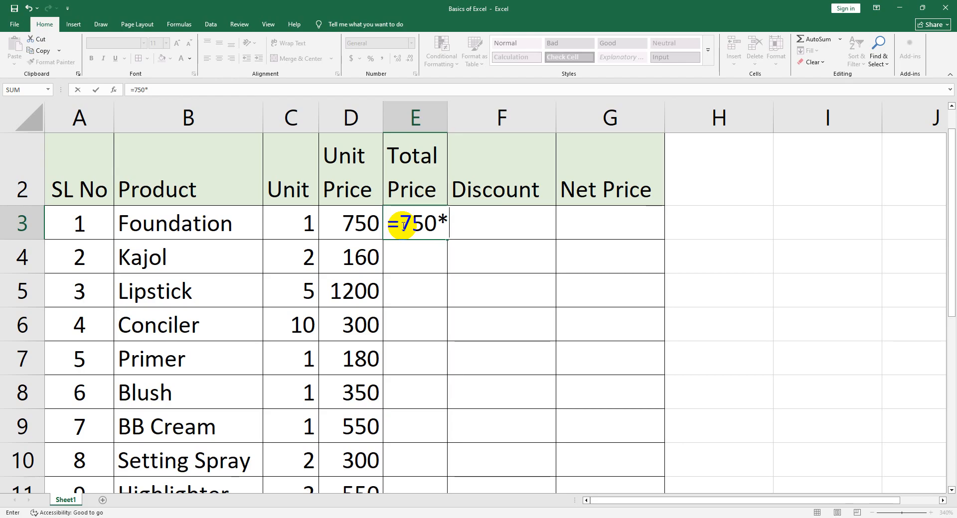
pyautogui.write('1')
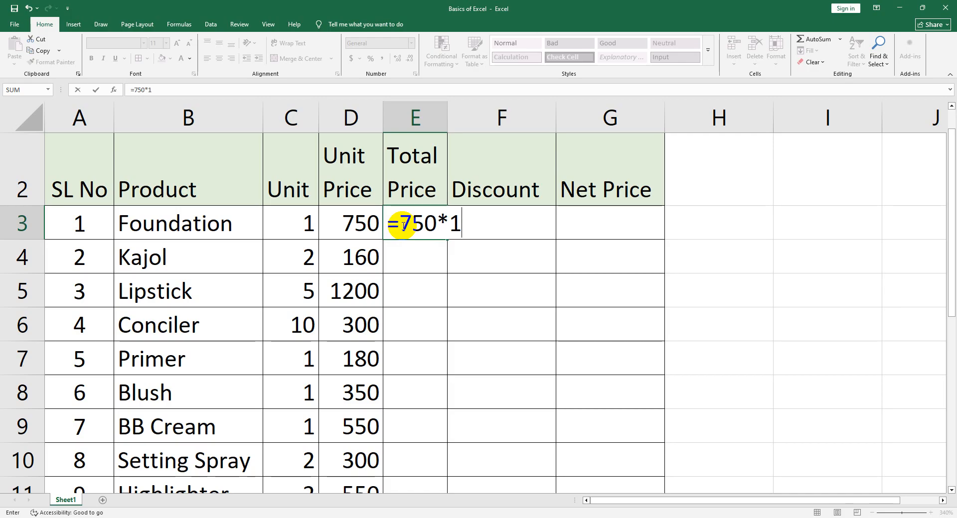
pyautogui.press('Return')
pyautogui.click(403, 226)
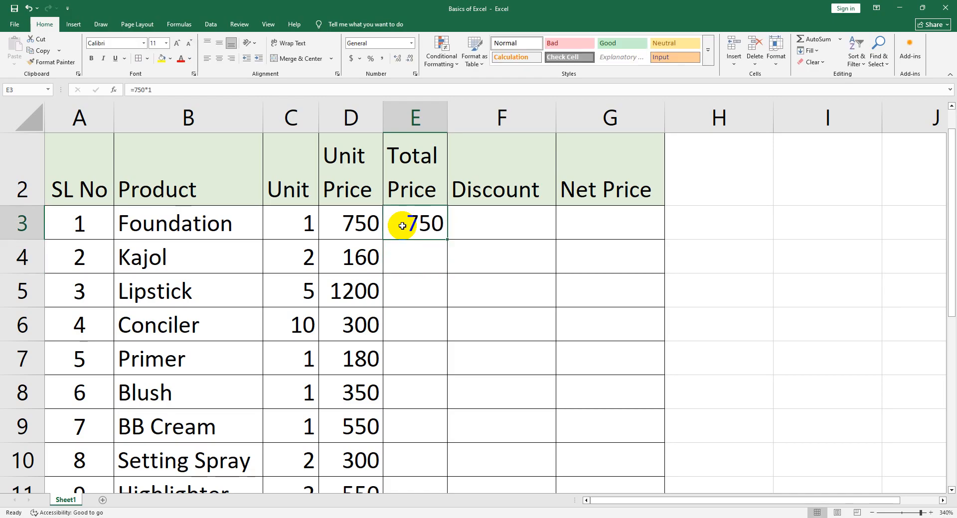
# Enter the formula =160*2 as Kajol's total price in cell E4, and review the formulas in E3 and E4
pyautogui.doubleClick(402, 254)
pyautogui.write('=16+')
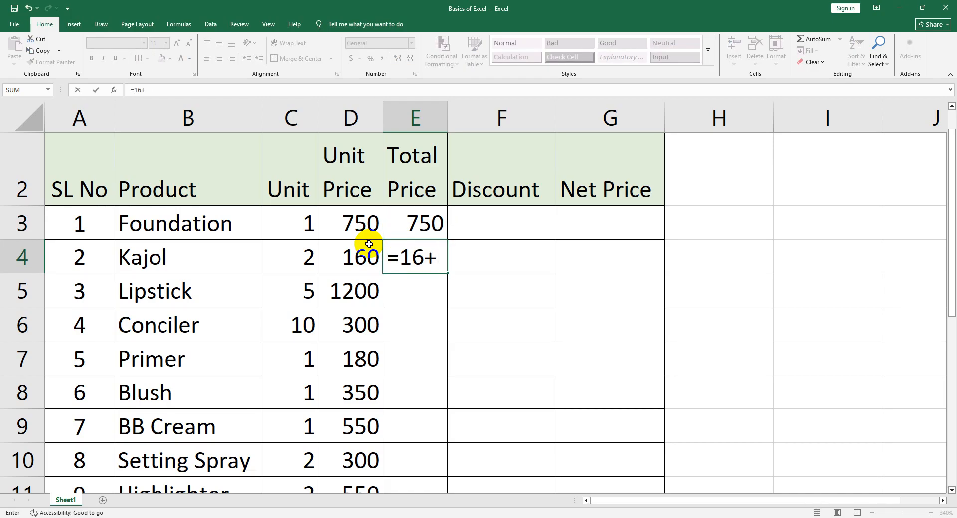
pyautogui.press('BackSpace')
pyautogui.write('0*2')
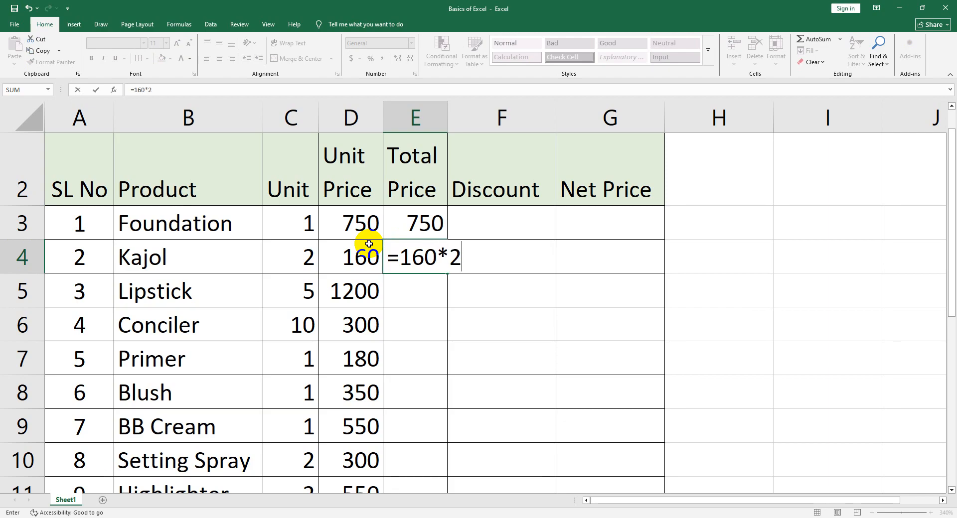
pyautogui.press('Return')
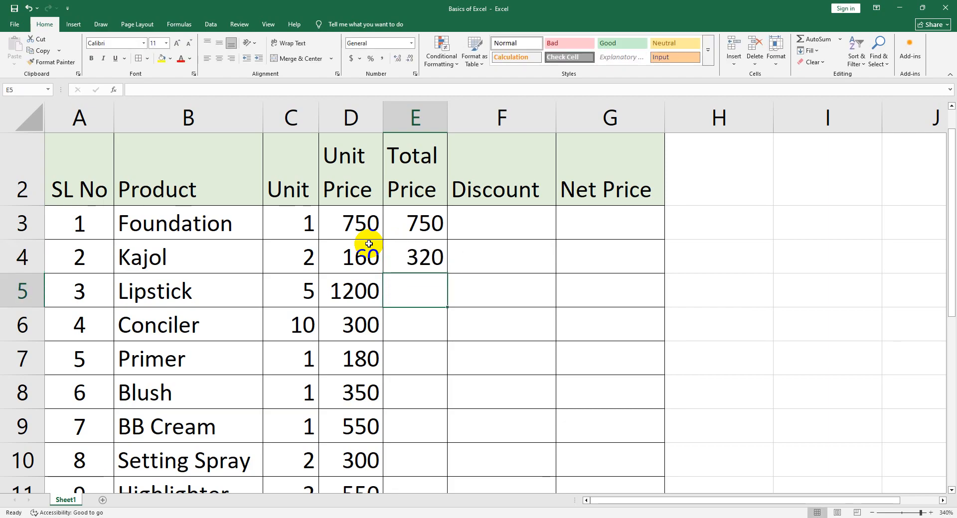
pyautogui.doubleClick(411, 225)
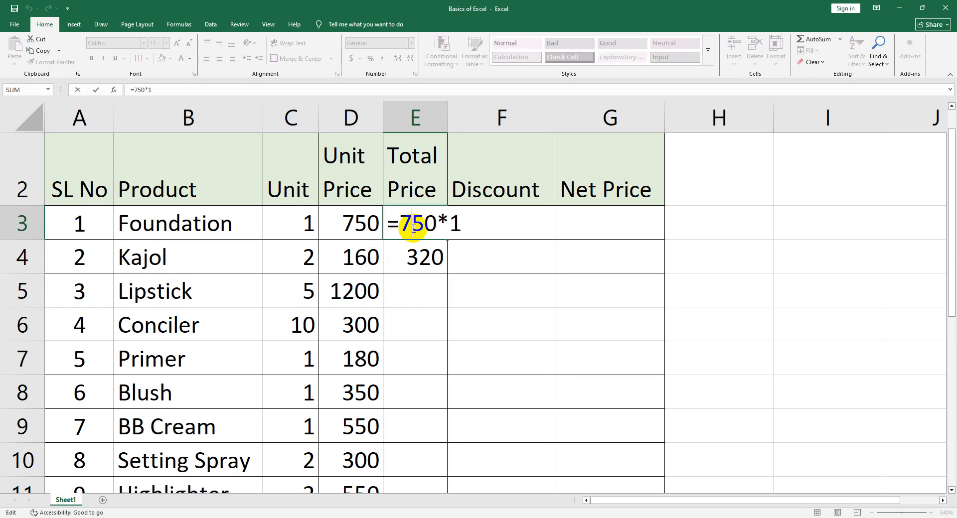
pyautogui.click(404, 257)
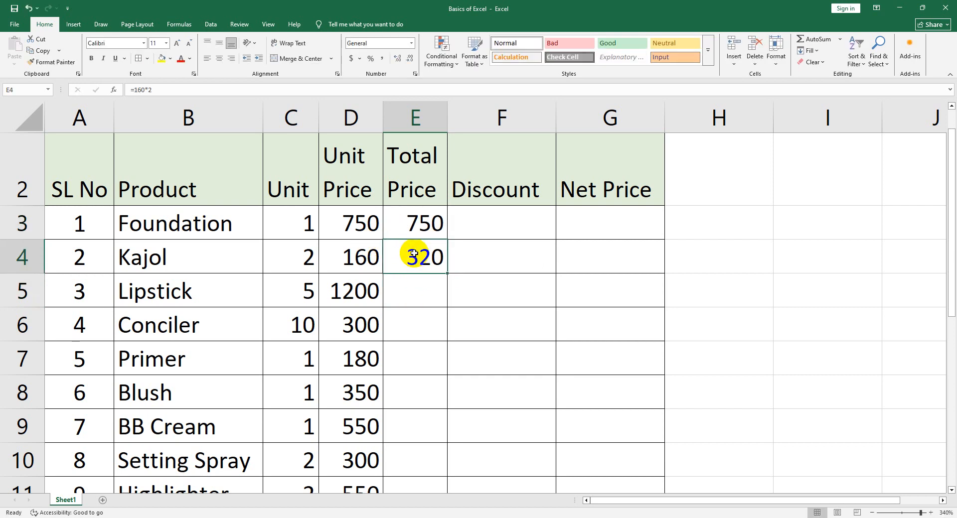
# Enter the formula =1200*5 as the total price for Lipstick in cell E5
pyautogui.doubleClick(419, 290)
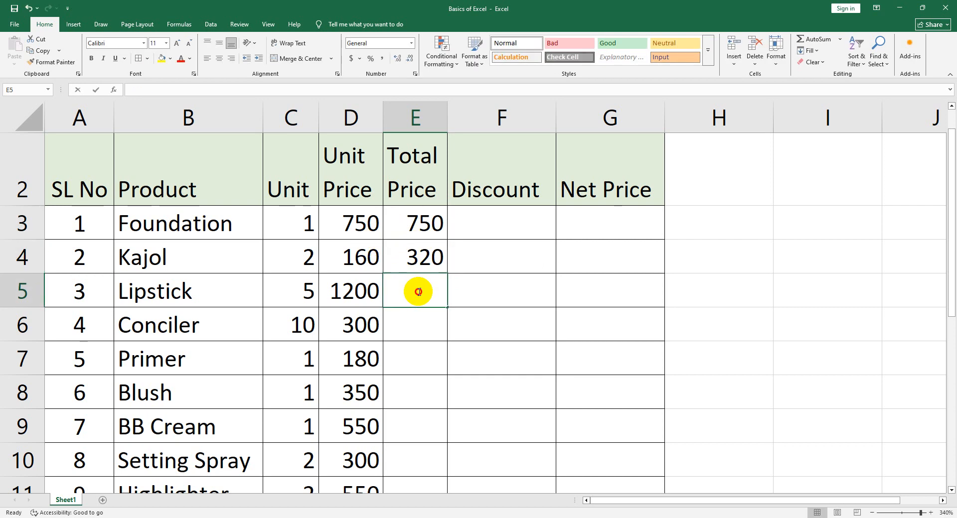
pyautogui.write('=12')
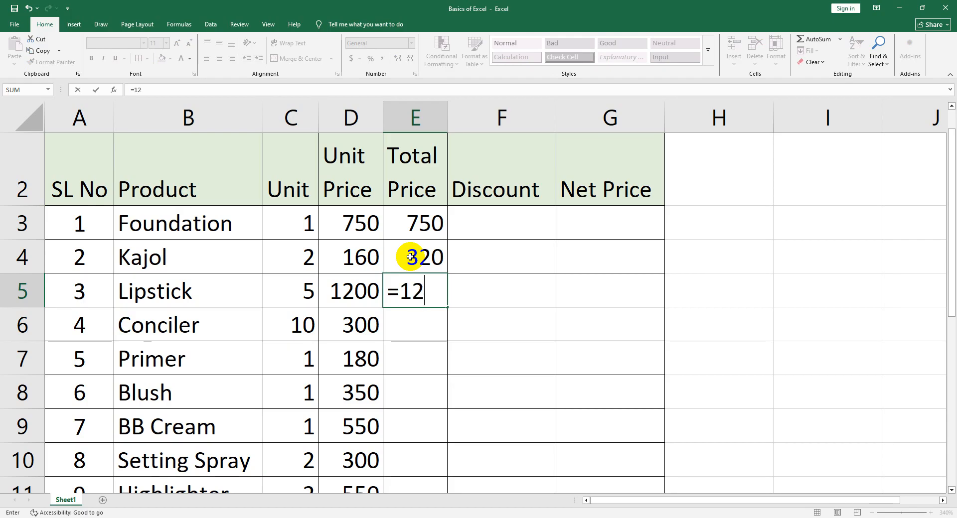
pyautogui.write('00*5')
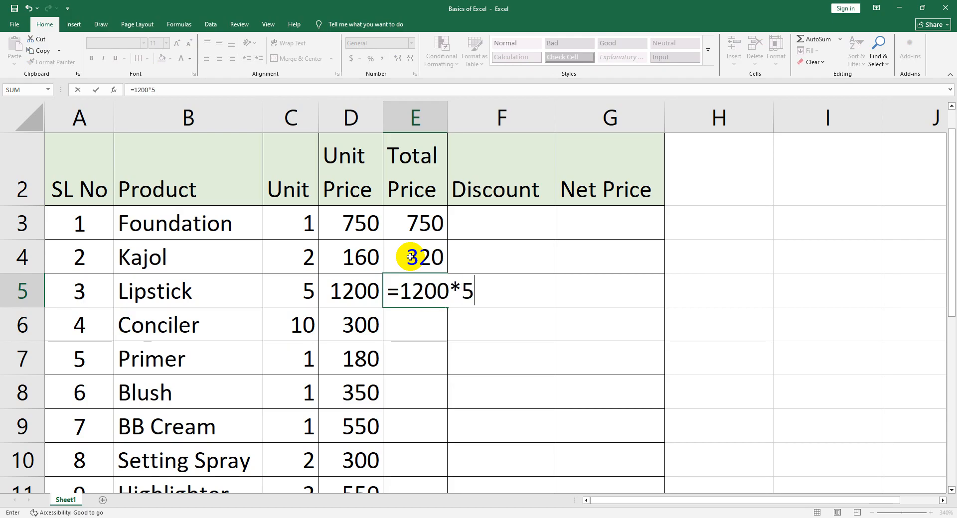
pyautogui.press('Return')
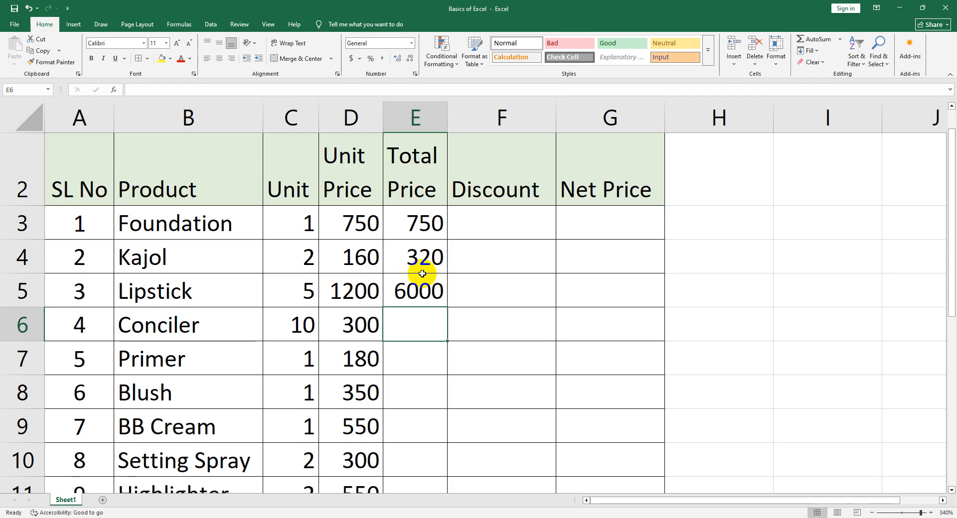
# Clear the typed-number formulas from cells E3 to E5
pyautogui.moveTo(411, 221); pyautogui.dragTo(416, 279)
pyautogui.press('Delete')
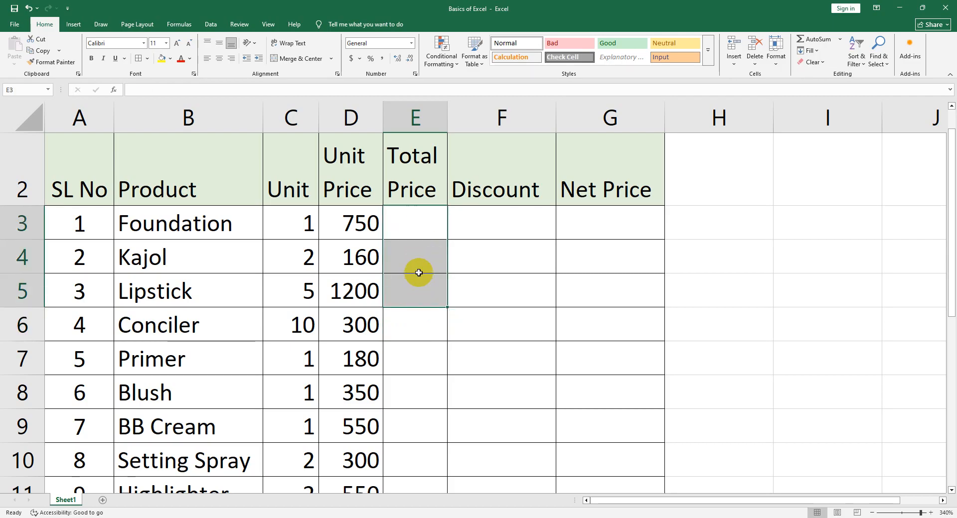
pyautogui.click(419, 233)
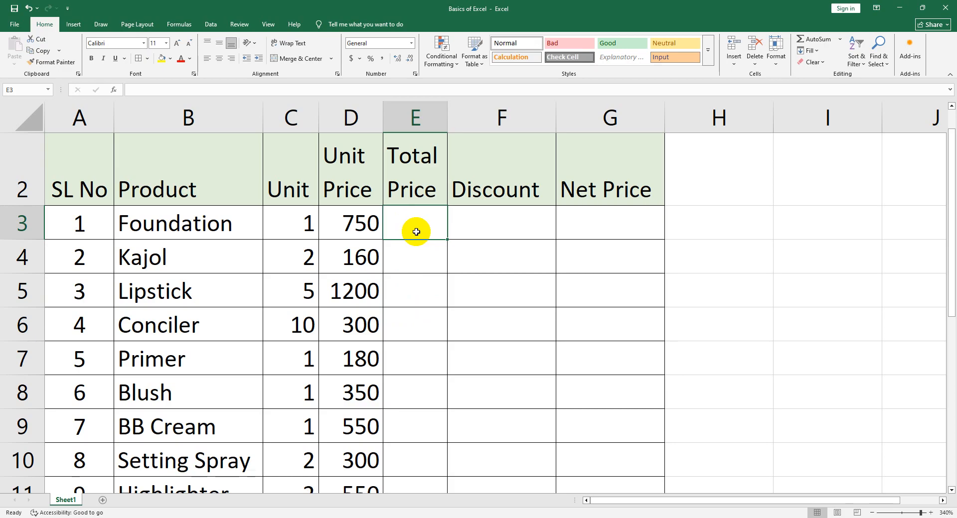
# Enter the cell-reference formula =D3*C3 as the total price for Foundation in cell E3
pyautogui.doubleClick(416, 227)
pyautogui.write('=')
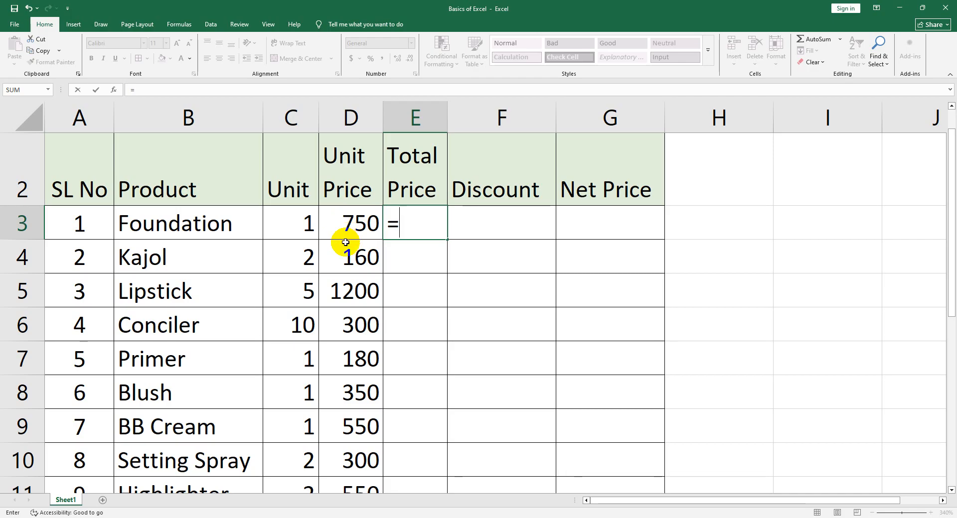
pyautogui.write('D3')
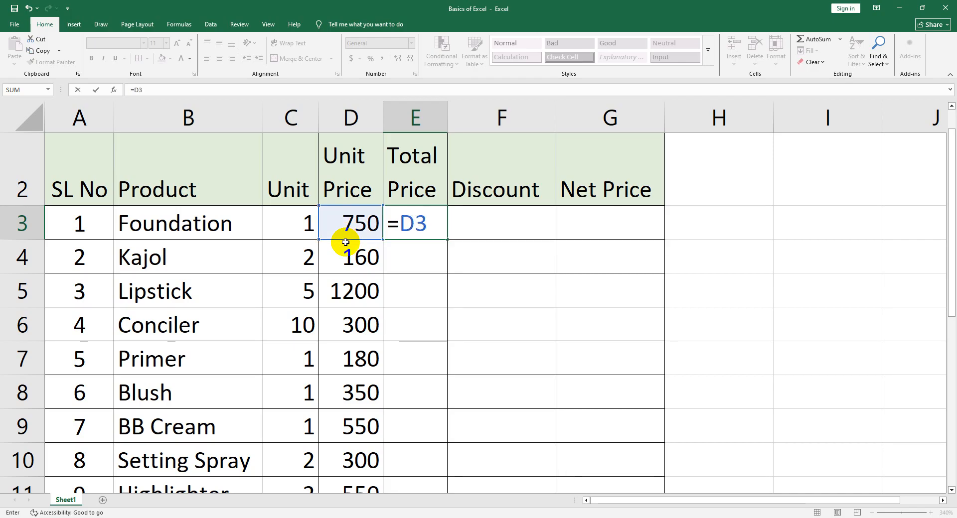
pyautogui.write('*')
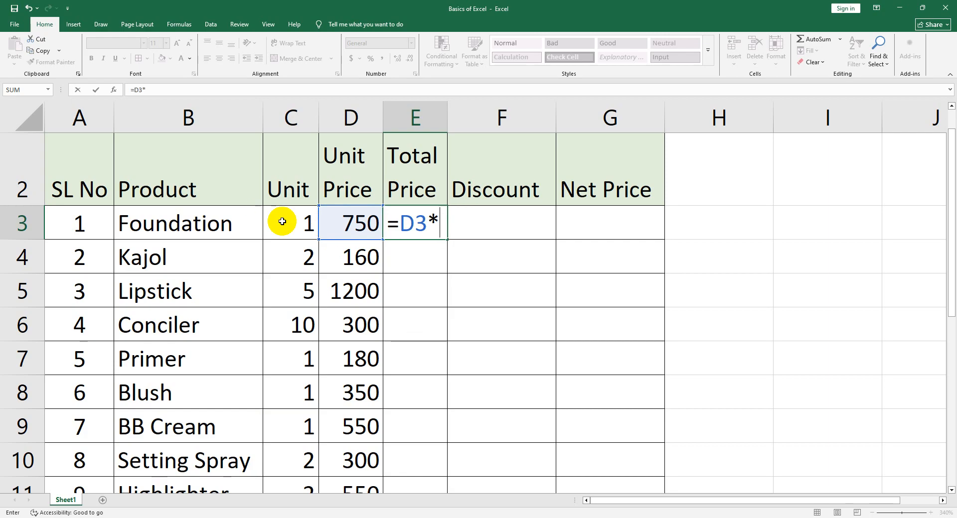
pyautogui.write('C3')
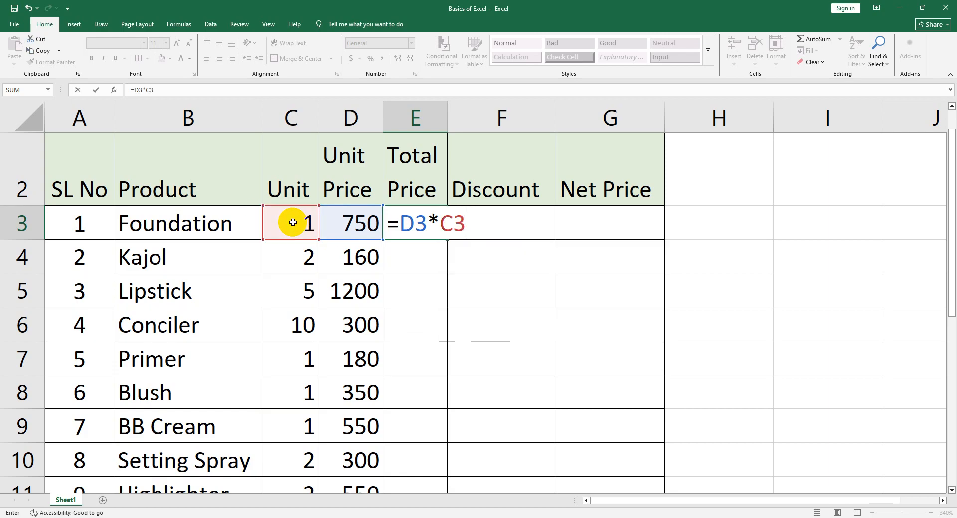
pyautogui.press('Return')
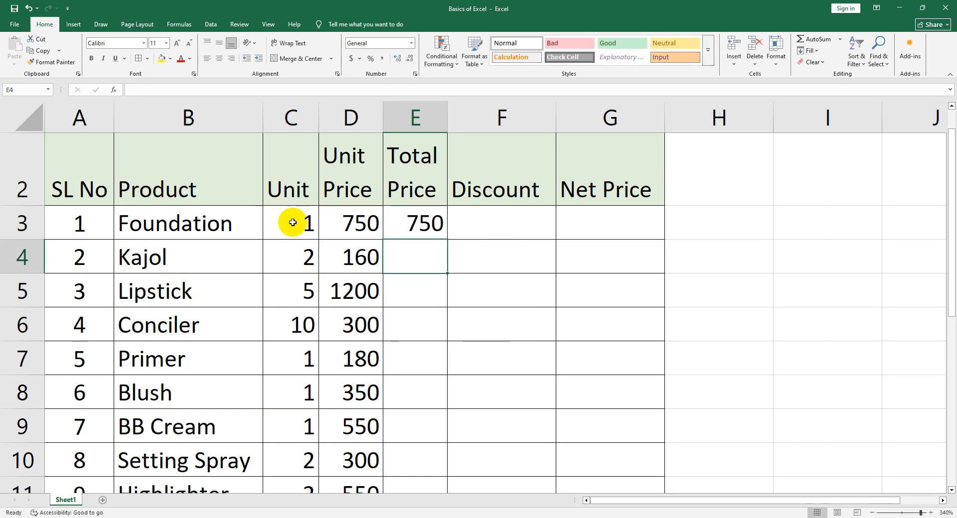
# Fill the total price formula from cell E3 down to Face Wash in cell E15
pyautogui.click(392, 221)
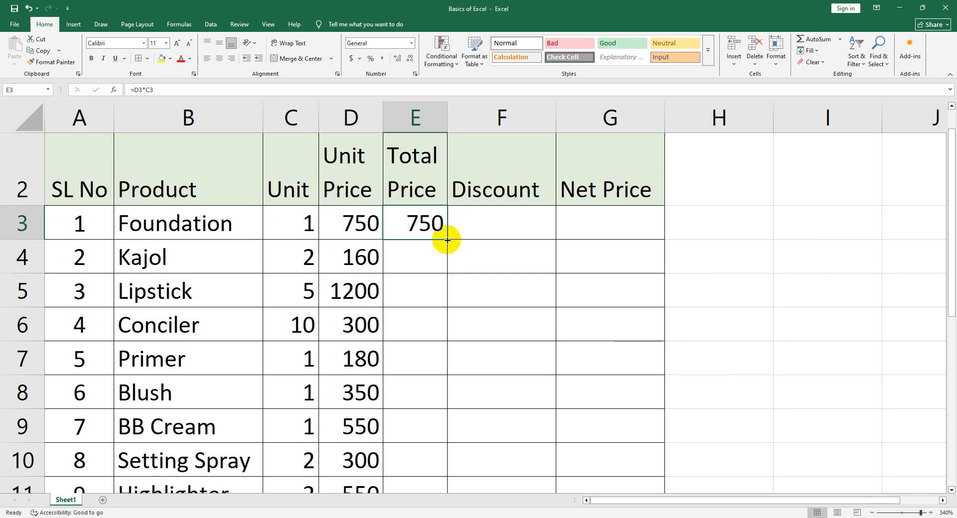
pyautogui.moveTo(447, 240); pyautogui.dragTo(424, 430)
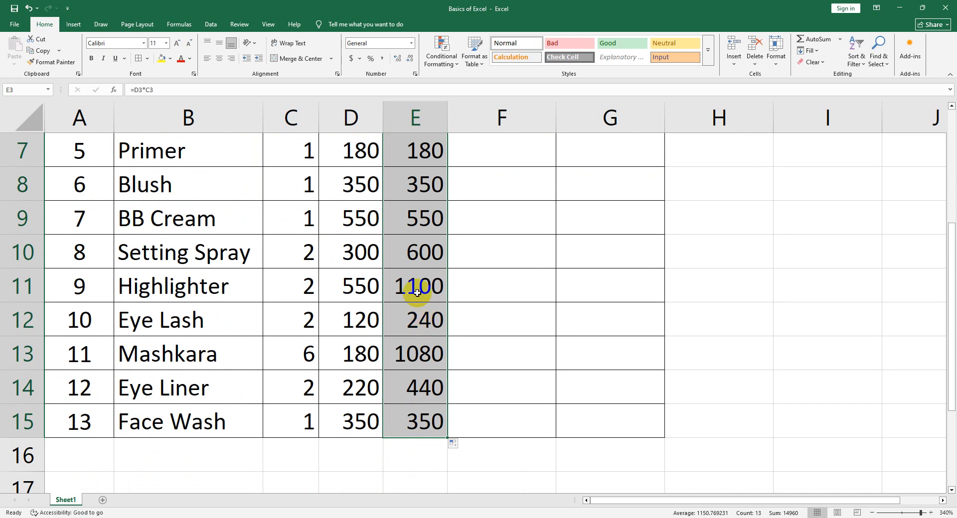
pyautogui.scroll(2, 420, 293)
# Inspect the total price formulas in cells E4 and E3 without changing them
pyautogui.click(427, 296)
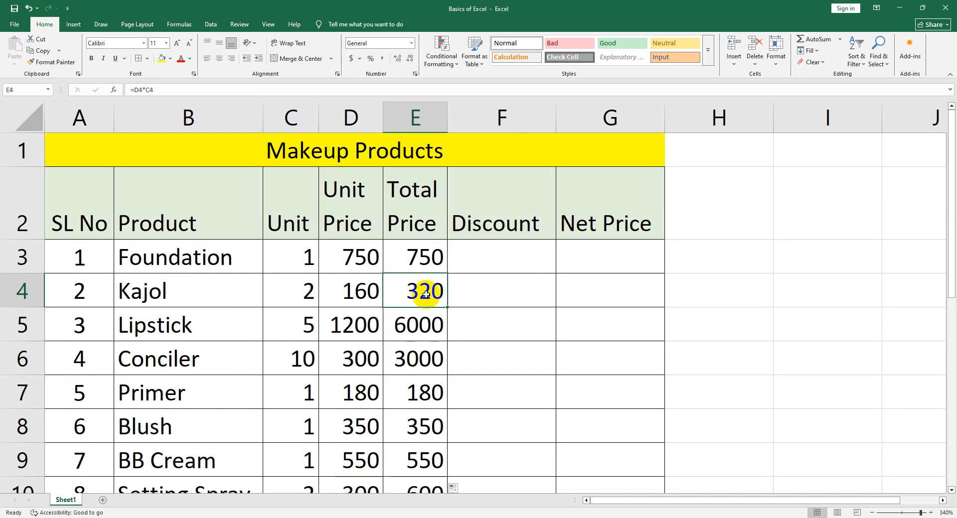
pyautogui.doubleClick(416, 258)
pyautogui.click(468, 261)
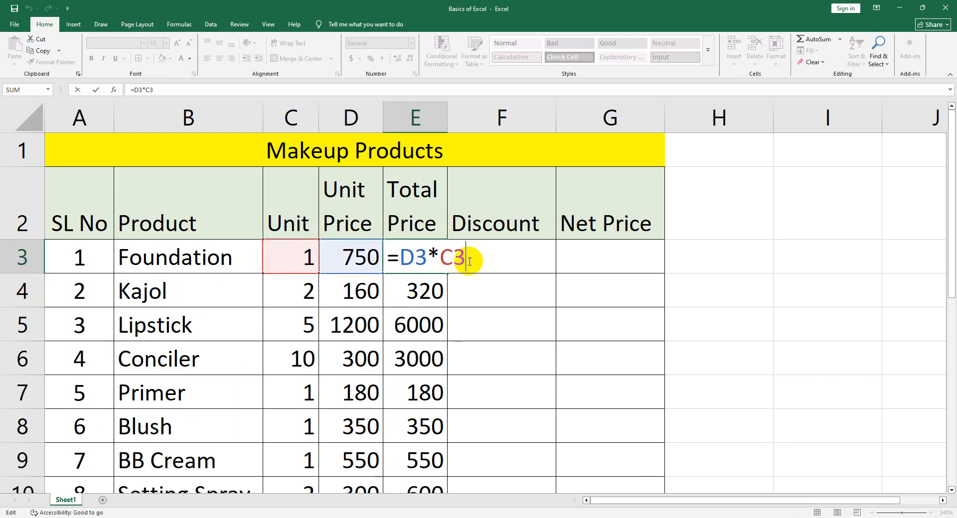
pyautogui.press('Return')
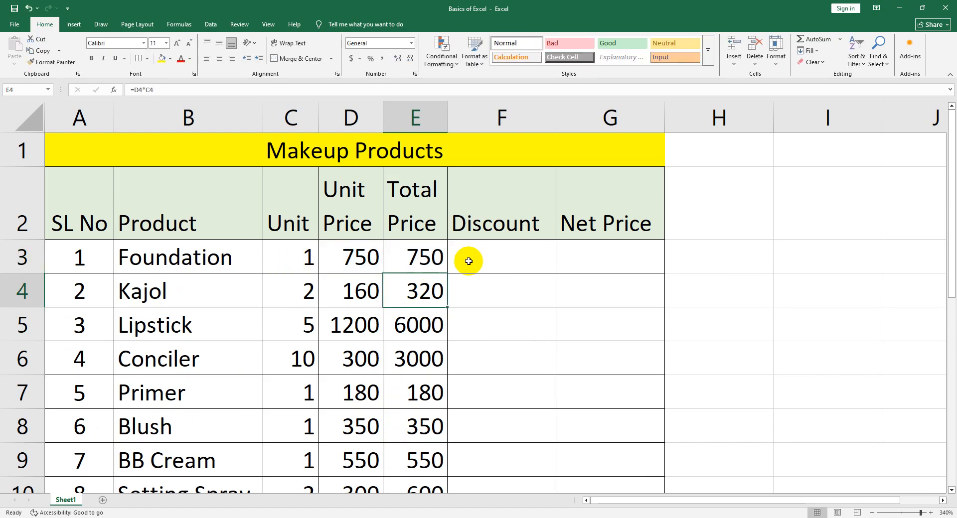
# Inspect the total price formulas in cells E4, E5 and E3 and leave them as they are
pyautogui.doubleClick(425, 295)
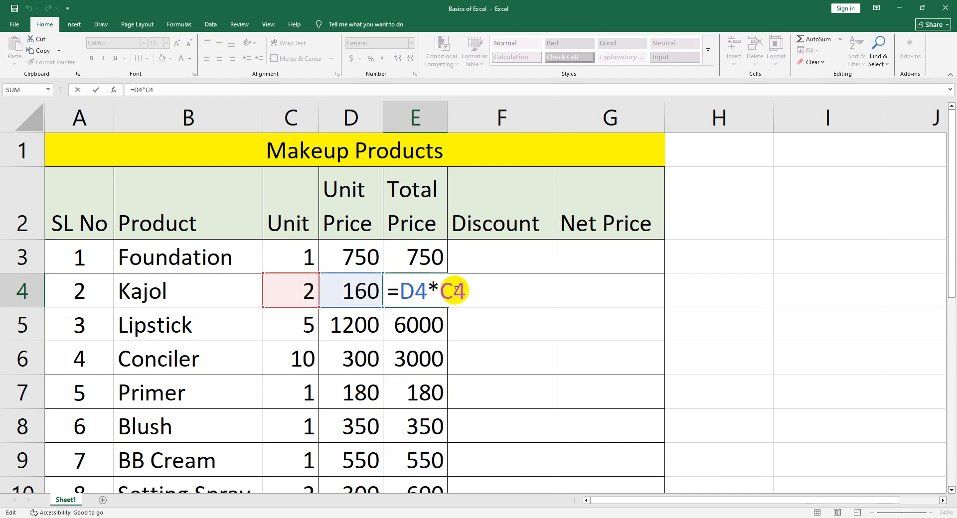
pyautogui.press('Return')
pyautogui.doubleClick(439, 320)
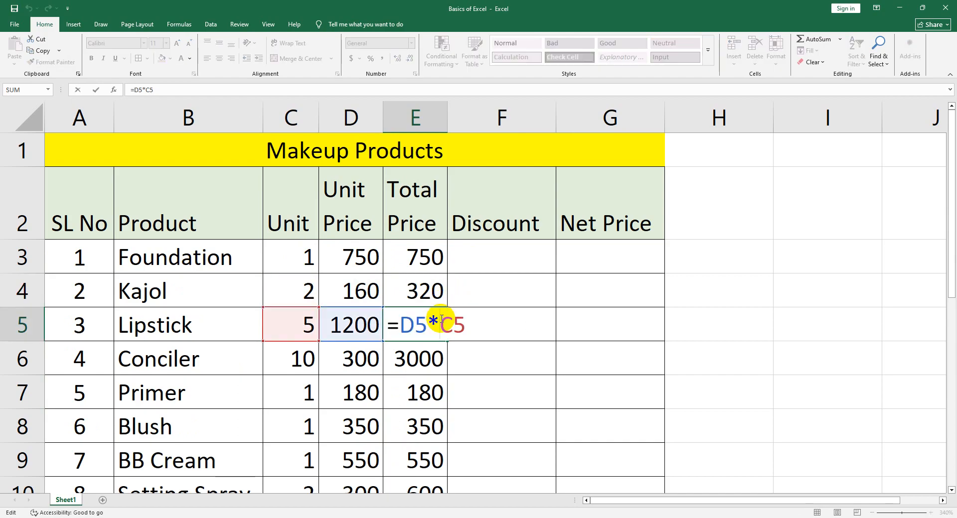
pyautogui.press('Return')
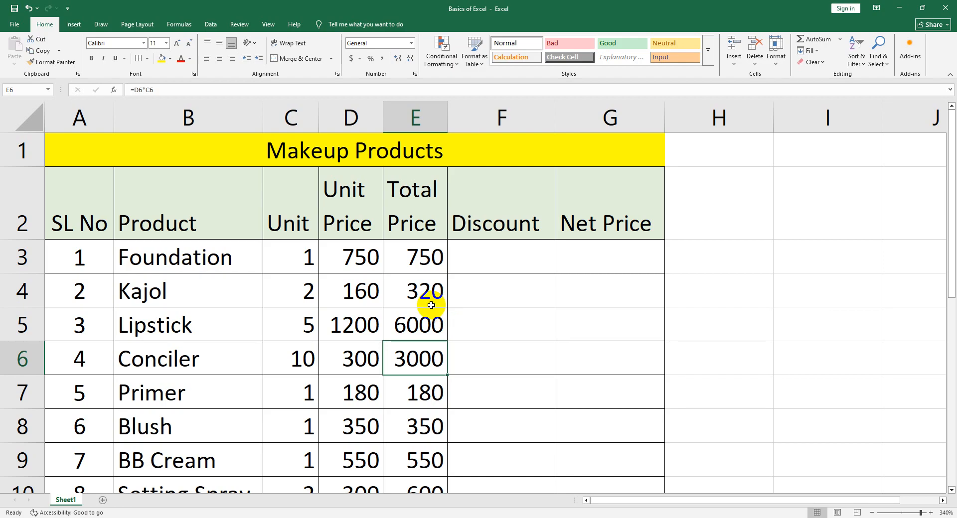
pyautogui.doubleClick(421, 256)
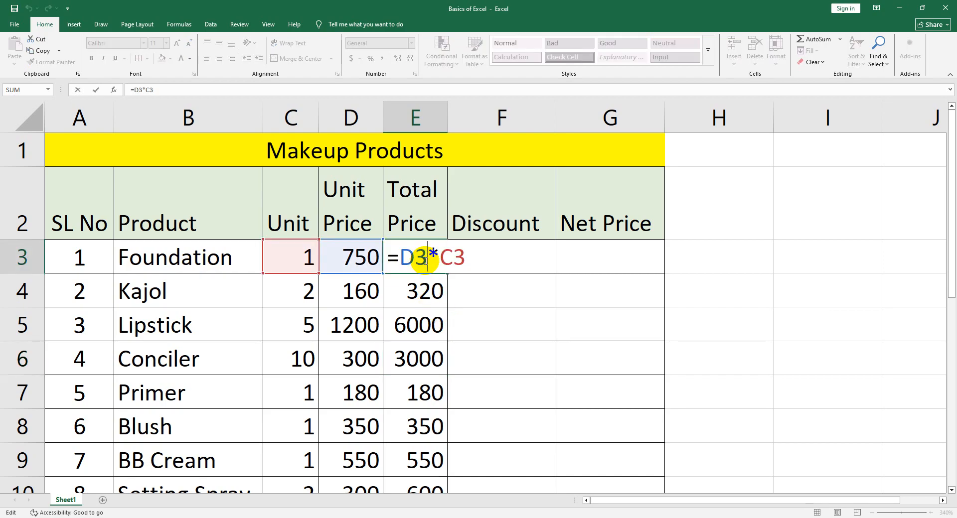
pyautogui.hotkey('ctrl', 'Return')
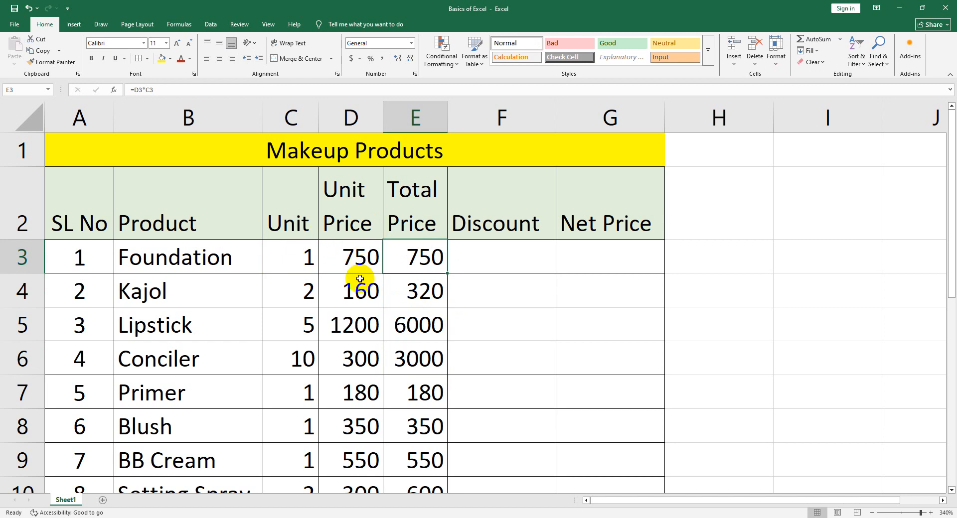
# Enter the headings A, B and Sum in cells B18 to D18 below the product table
pyautogui.scroll(-4, 490, 337)
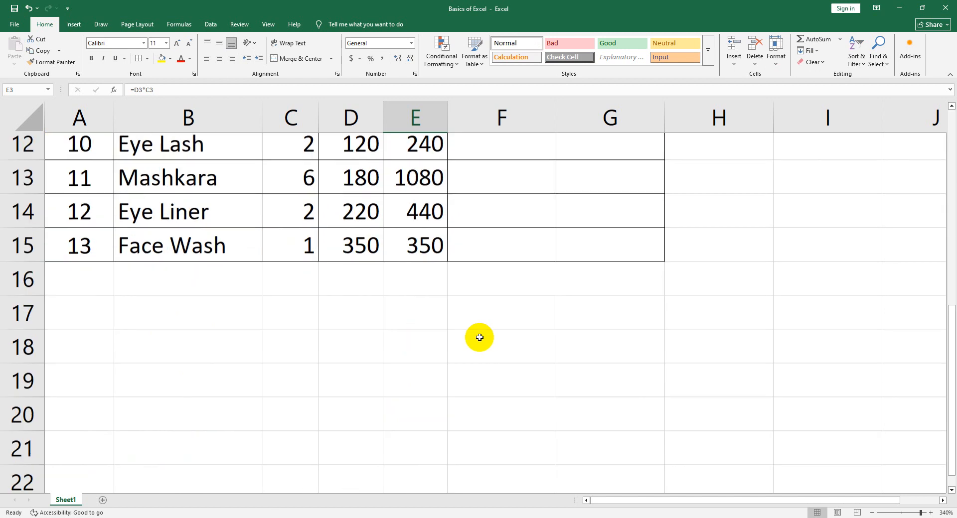
pyautogui.click(209, 317)
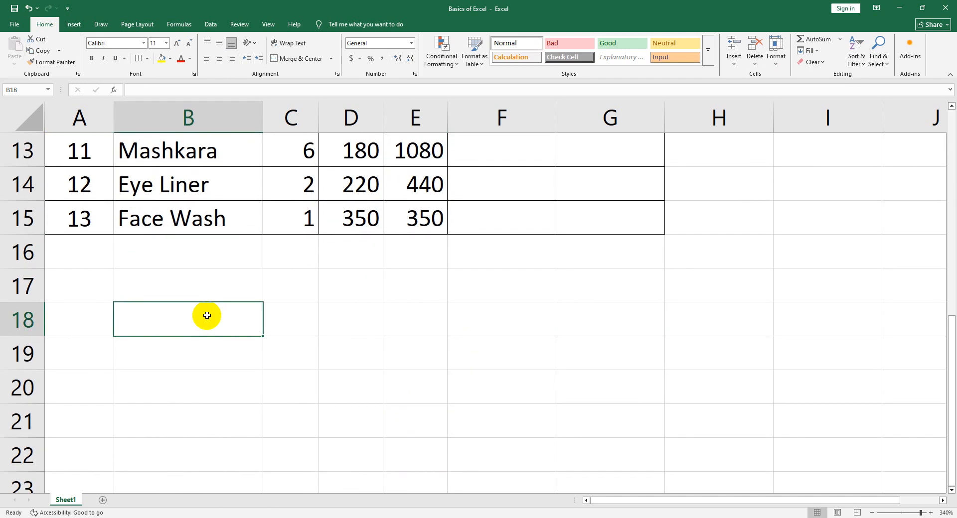
pyautogui.write('A')
pyautogui.press('Tab')
pyautogui.write('B')
pyautogui.hotkey('shift', 'Right')
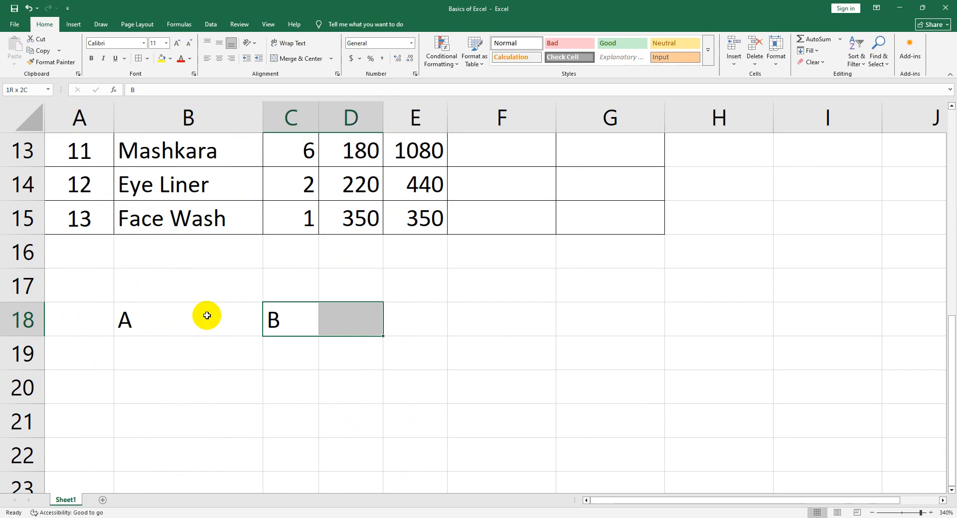
pyautogui.press('Right')
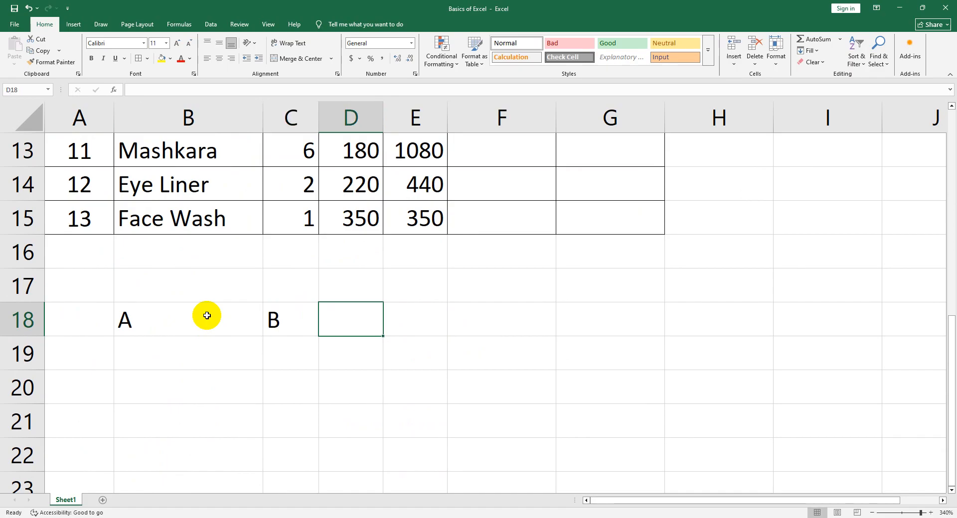
pyautogui.write('Sum')
pyautogui.press('Tab')
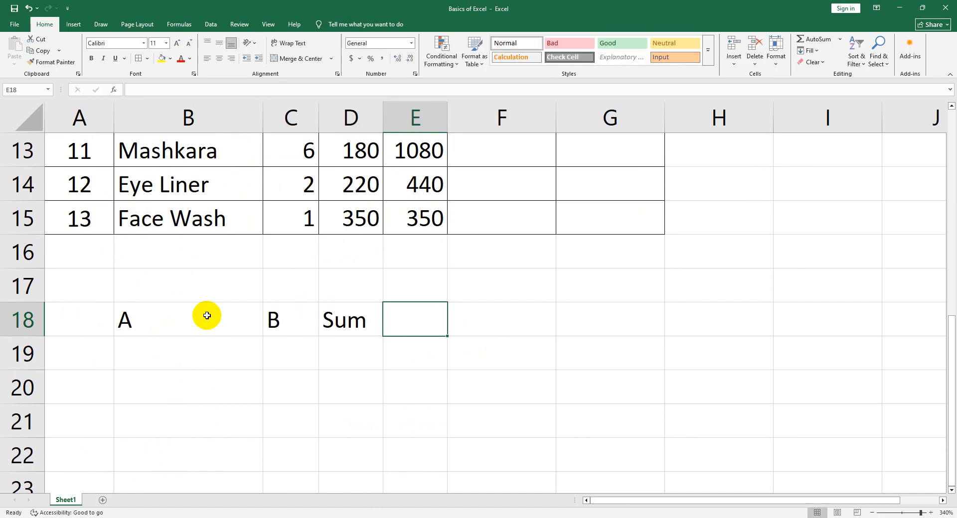
# Enter the headings Sub, Multiply and Divide in cells E18 to G18
pyautogui.write('Sub')
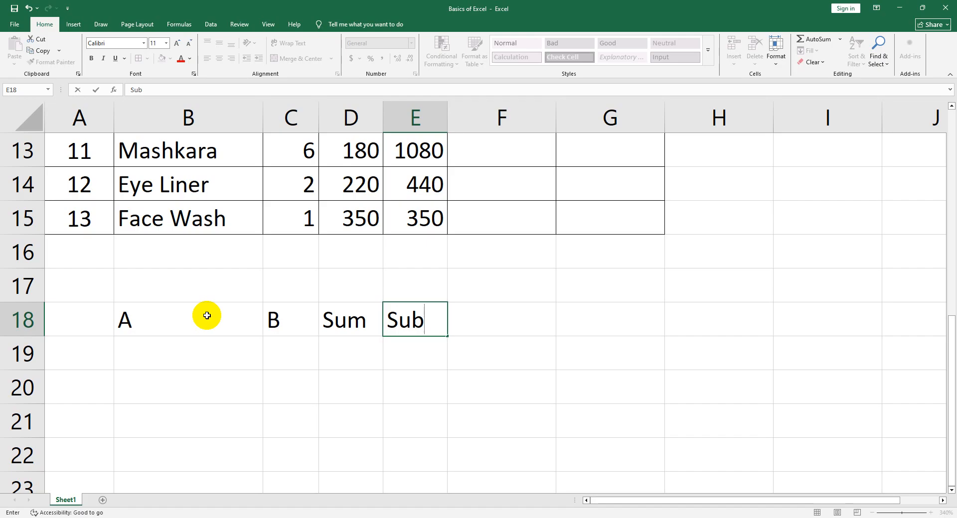
pyautogui.press('Tab')
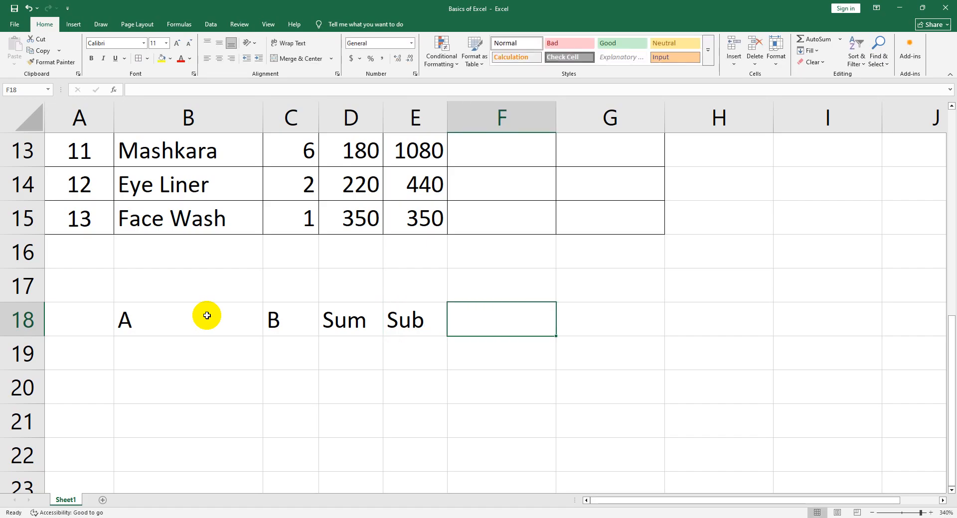
pyautogui.write('Mul')
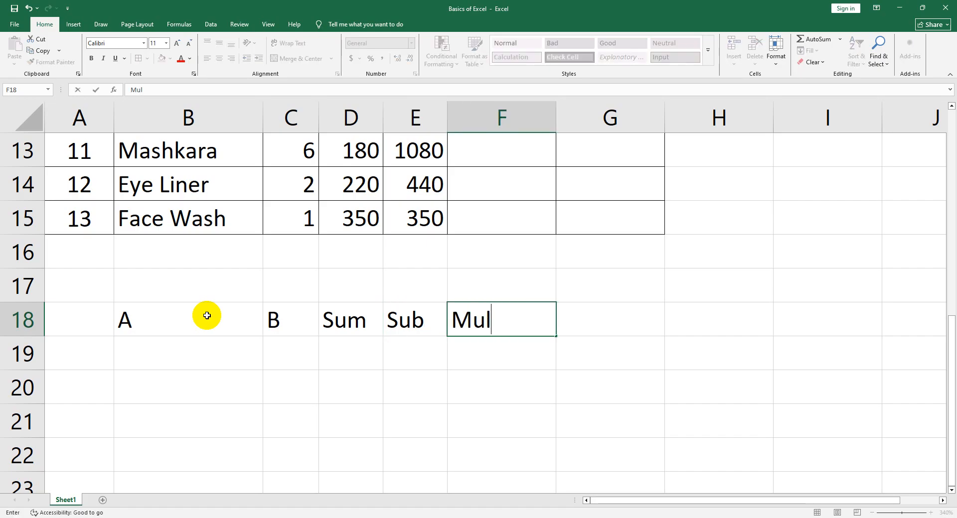
pyautogui.write('tiply')
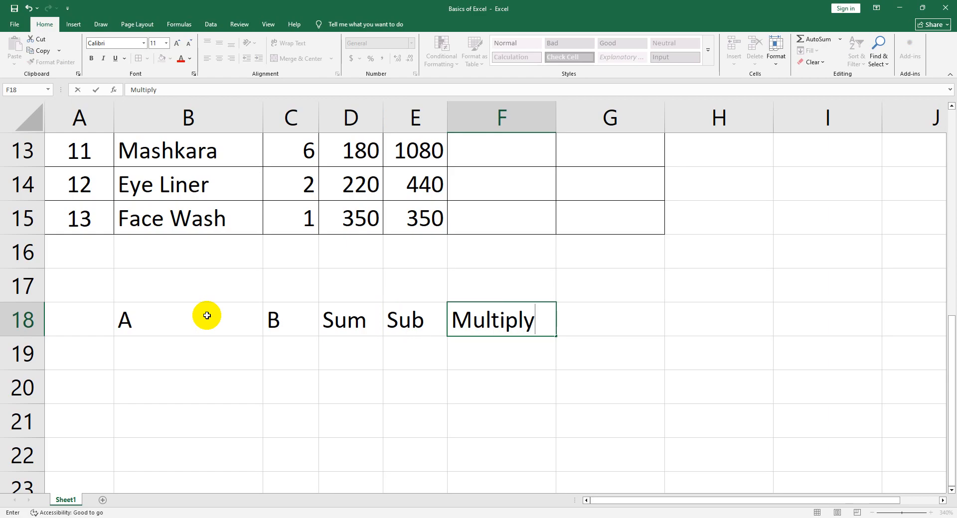
pyautogui.press('Tab')
pyautogui.write('Divide')
pyautogui.press('Down')
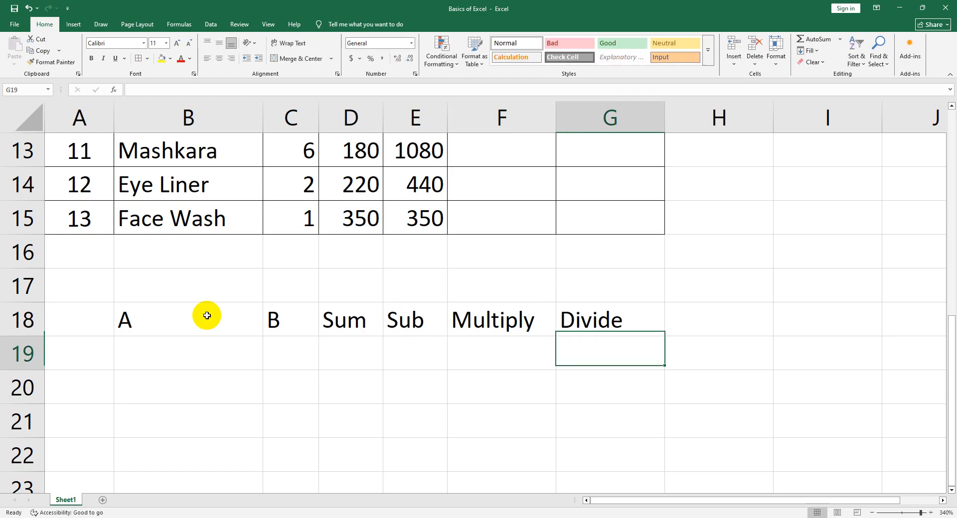
# Enter 5 under heading A in cell B19 and 2 under heading B in cell C19
pyautogui.press('Left')
pyautogui.press('Left')
pyautogui.press('Left')
pyautogui.press('Left')
pyautogui.press('Left')
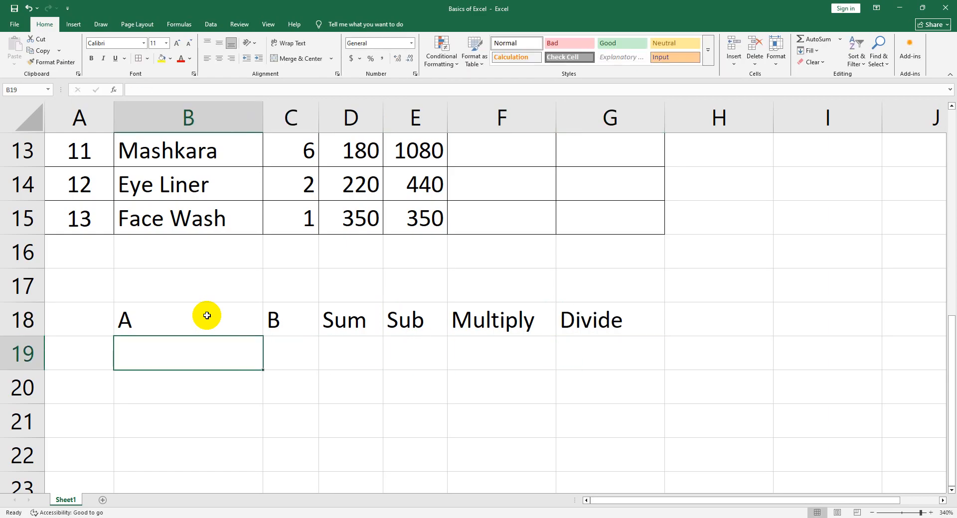
pyautogui.write('5')
pyautogui.press('Tab')
pyautogui.write('2')
pyautogui.press('Tab')
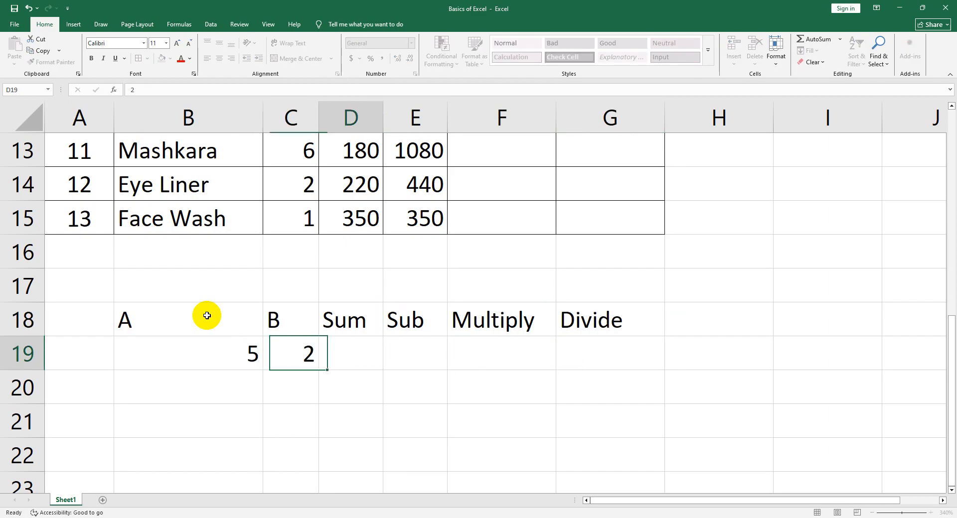
pyautogui.doubleClick(350, 359)
pyautogui.write('=')
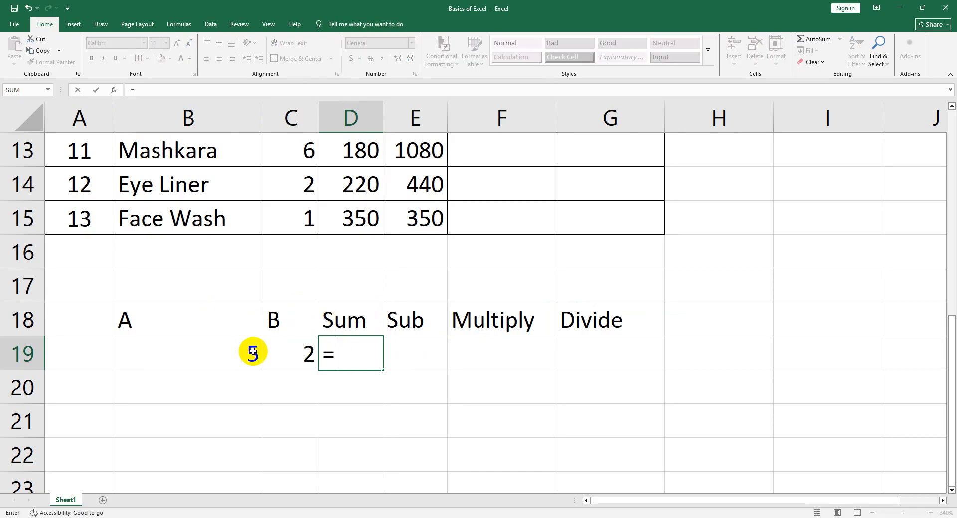
pyautogui.click(236, 354)
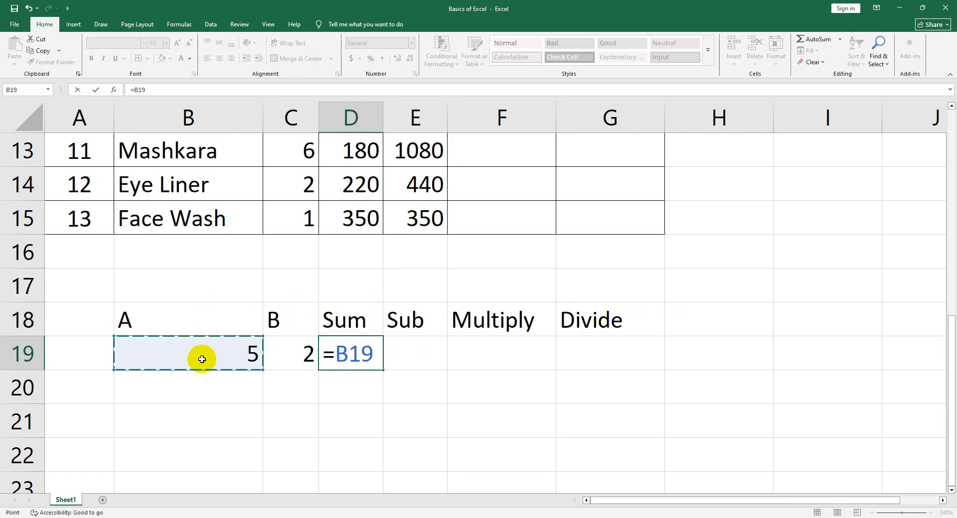
pyautogui.press('BackSpace')
pyautogui.press('BackSpace')
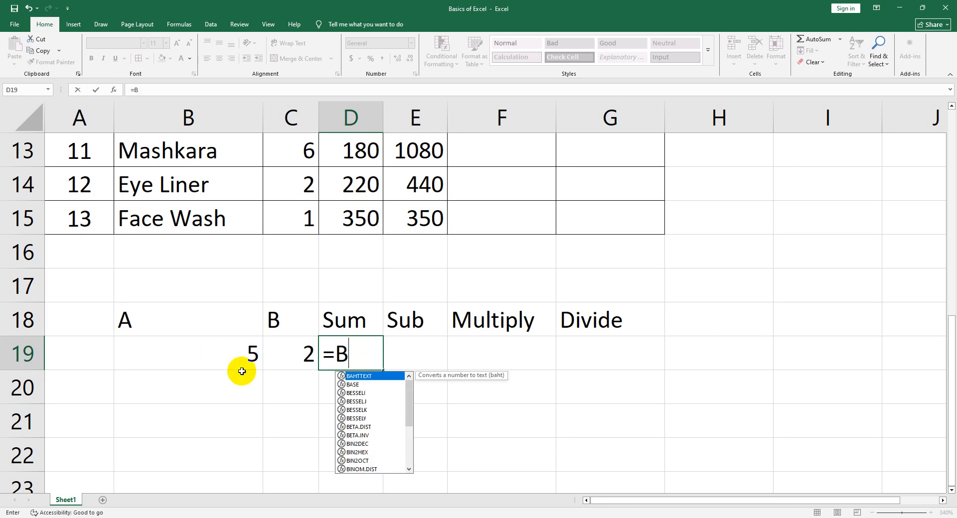
pyautogui.press('Escape')
pyautogui.write('=')
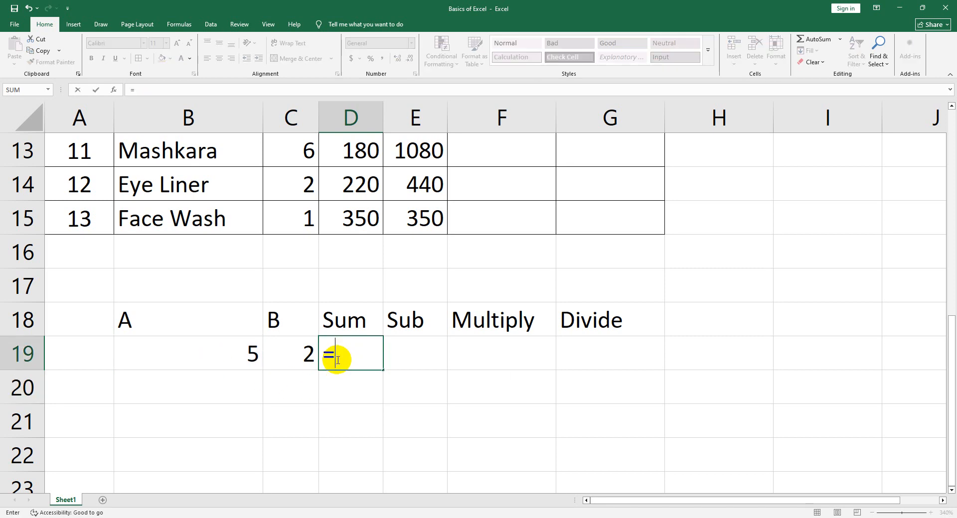
pyautogui.click(193, 349)
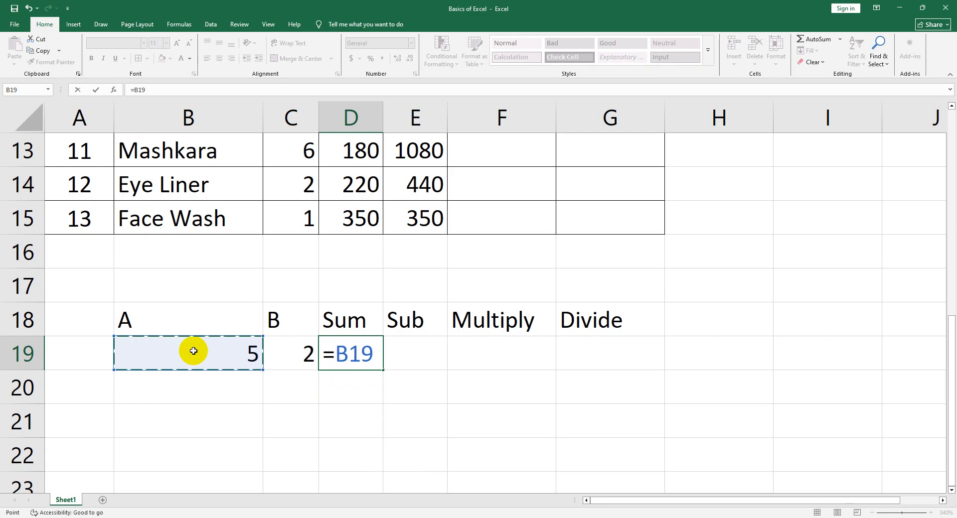
pyautogui.press('BackSpace')
pyautogui.press('BackSpace')
pyautogui.press('Escape')
pyautogui.click(323, 413)
# Enter the addition formula =B19+C19 in cell D19 under the Sum heading
pyautogui.click(339, 366)
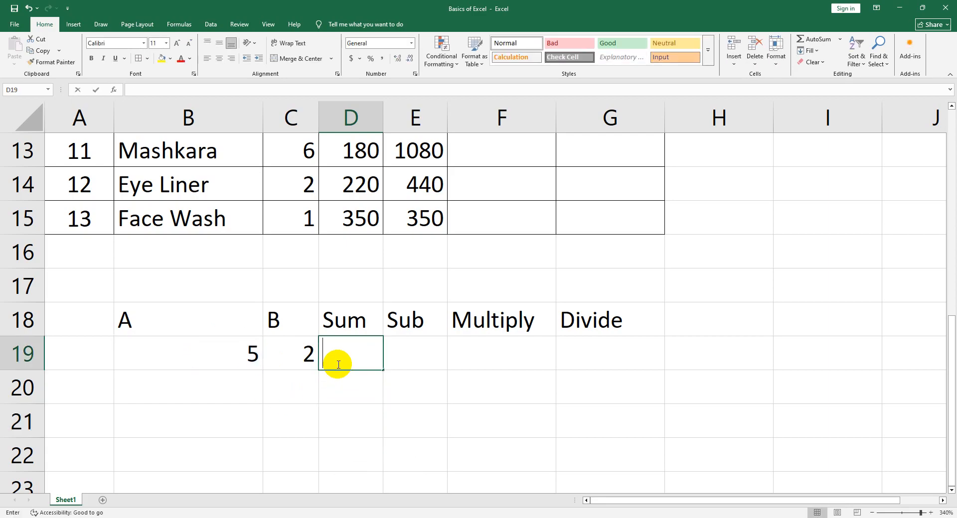
pyautogui.write('=')
pyautogui.click(225, 354)
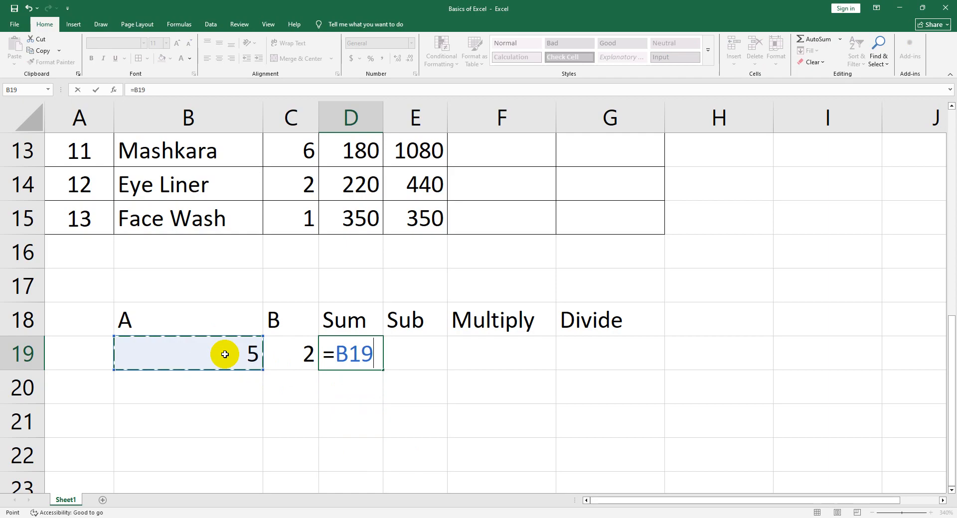
pyautogui.write('+')
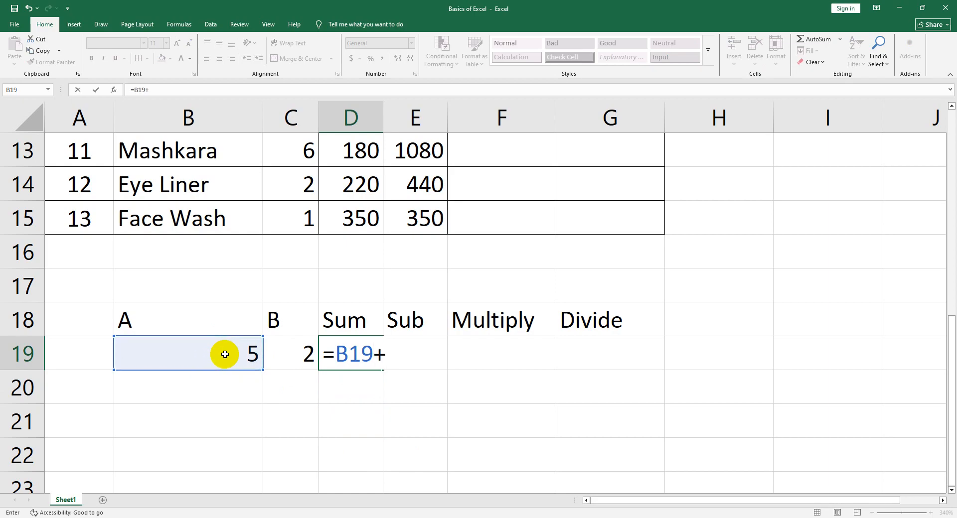
pyautogui.click(277, 358)
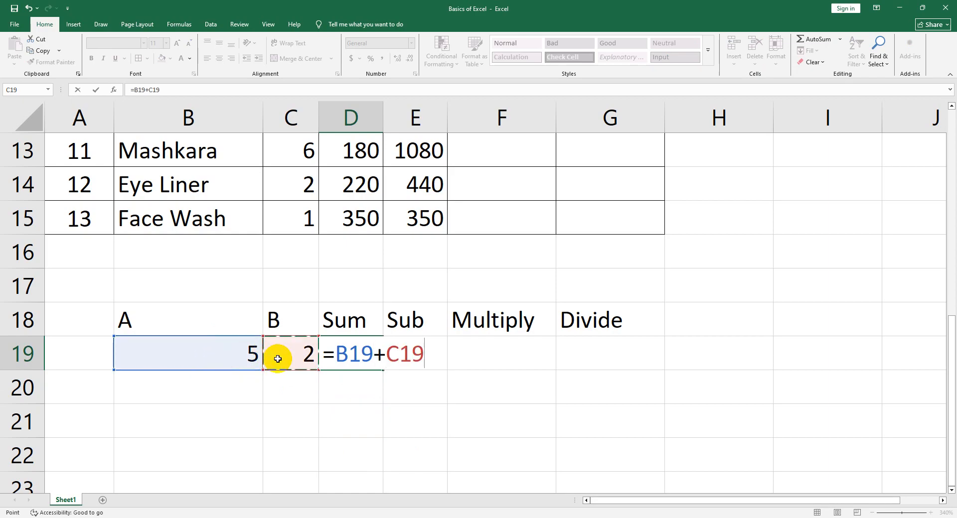
pyautogui.press('Return')
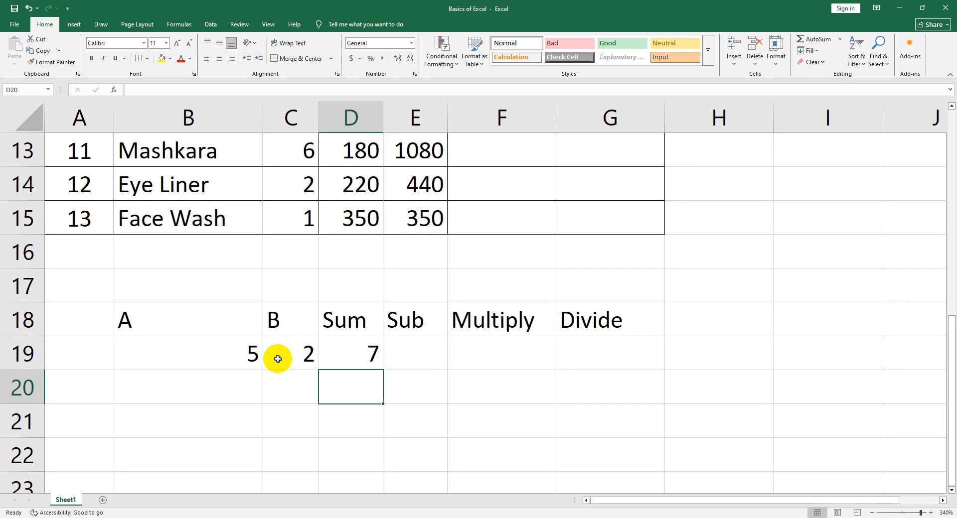
# Enter the subtraction formula =B19-C19 in cell E19 under the Sub heading
pyautogui.click(405, 355)
pyautogui.doubleClick(419, 352)
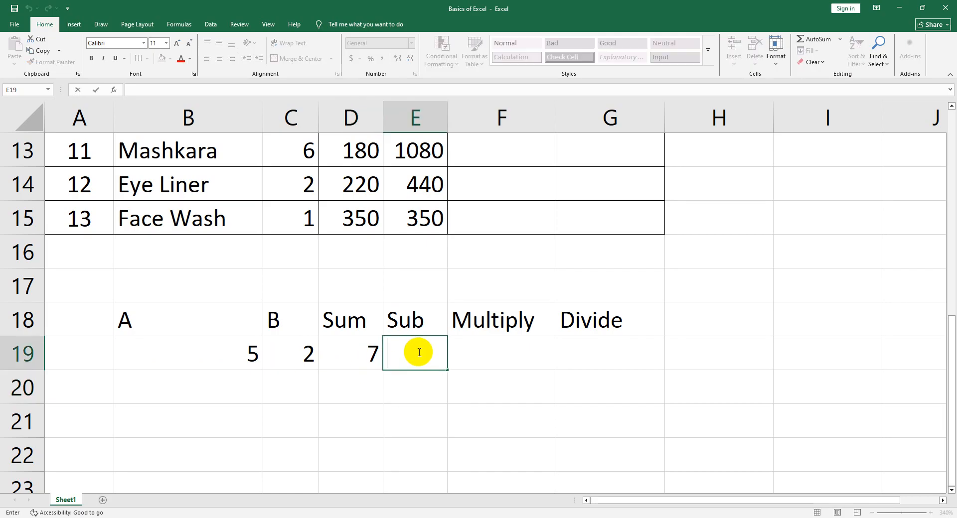
pyautogui.write('=')
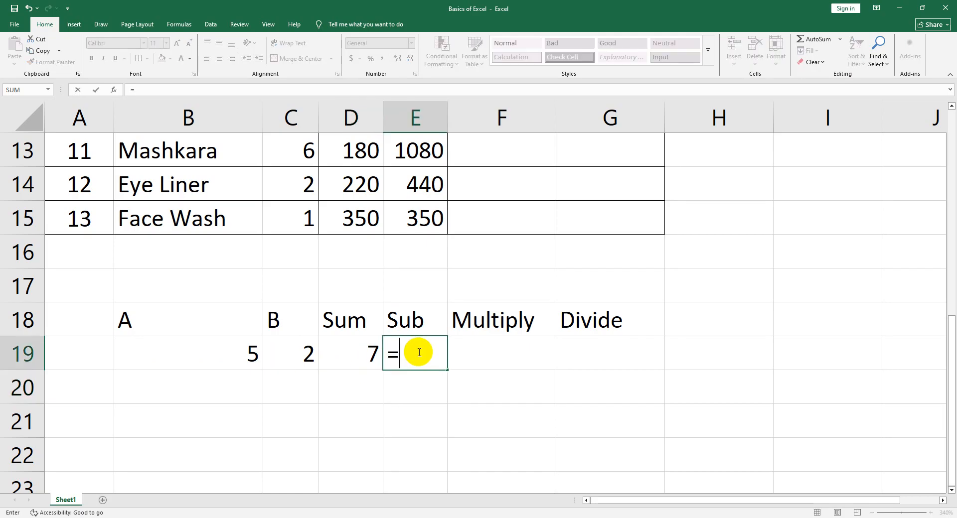
pyautogui.click(262, 354)
pyautogui.write('-')
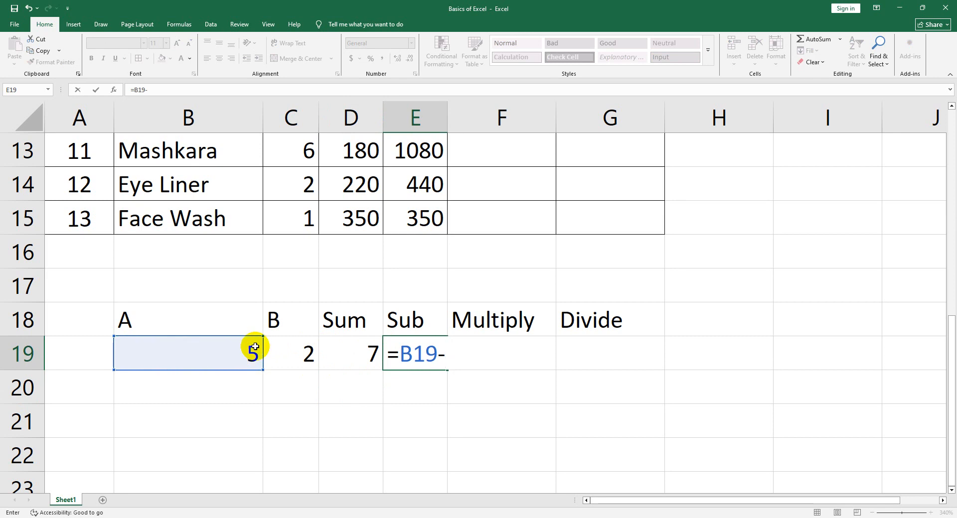
pyautogui.click(289, 355)
pyautogui.press('Return')
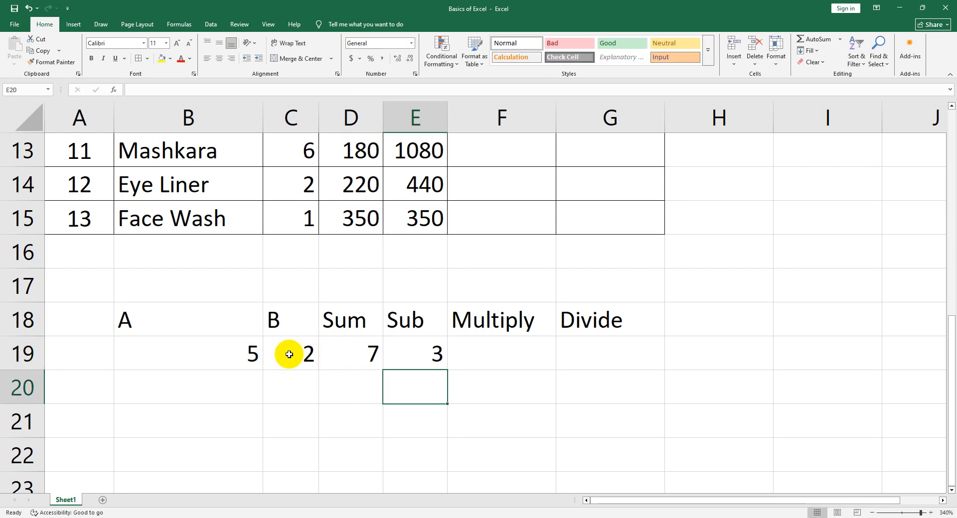
# Enter the multiplication formula =B19*C19 in cell F19 under the Multiply heading
pyautogui.click(498, 354)
pyautogui.write('=')
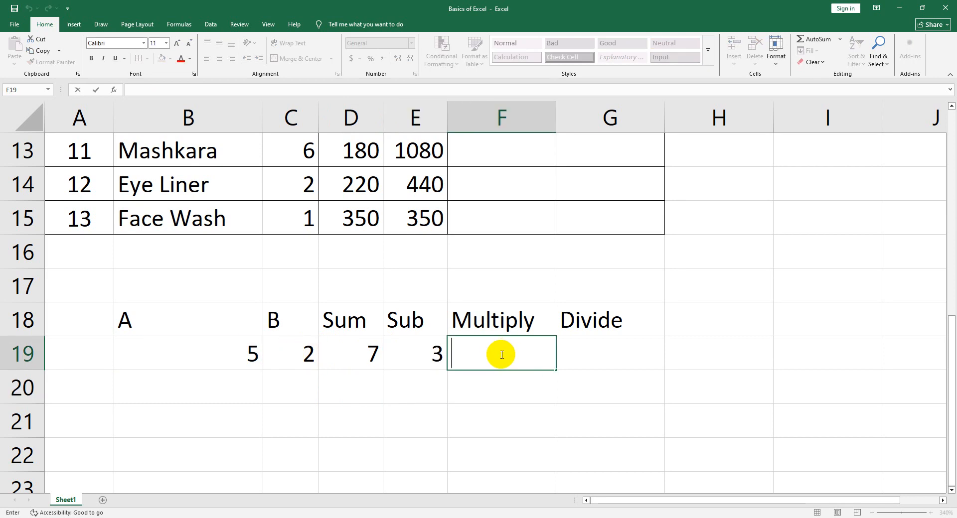
pyautogui.click(252, 353)
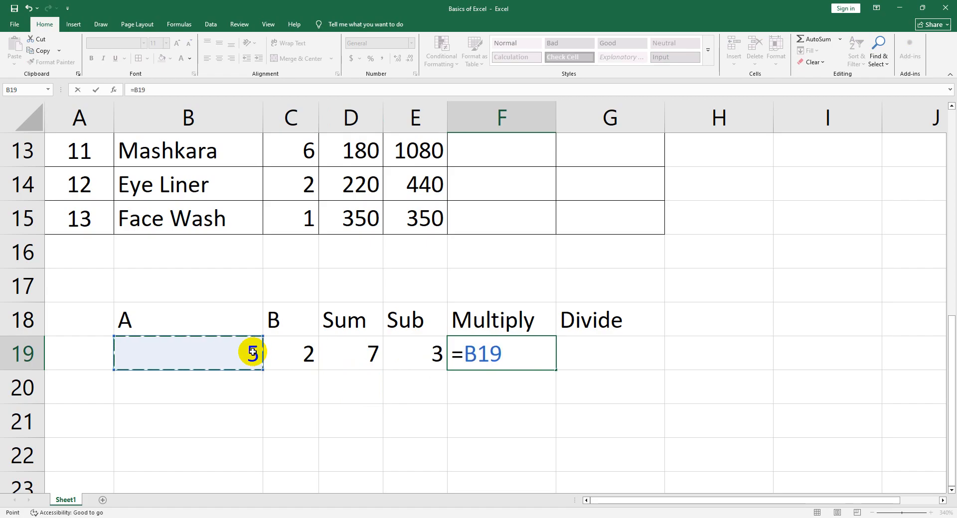
pyautogui.write('*')
pyautogui.click(299, 353)
pyautogui.press('Return')
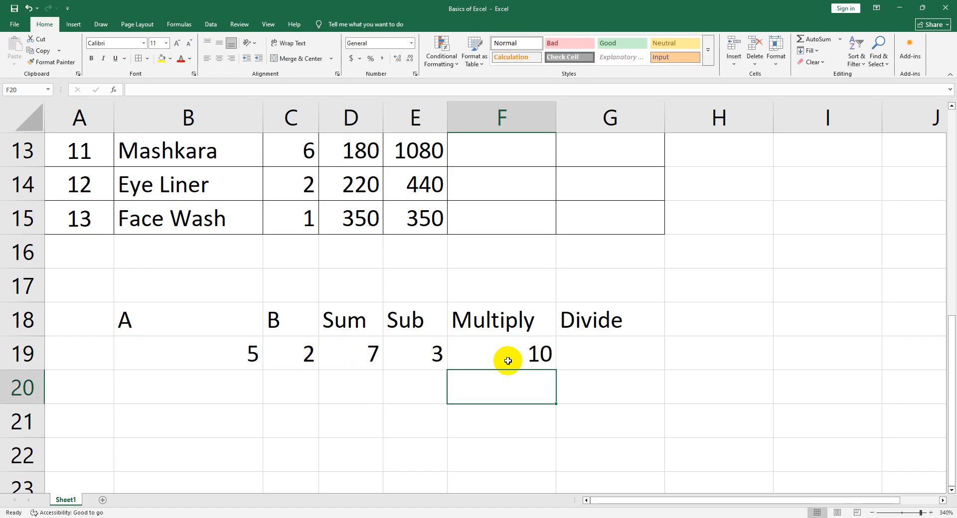
# Enter the division formula =B19/C19 in cell G19 under the Divide heading
pyautogui.click(600, 354)
pyautogui.write('=')
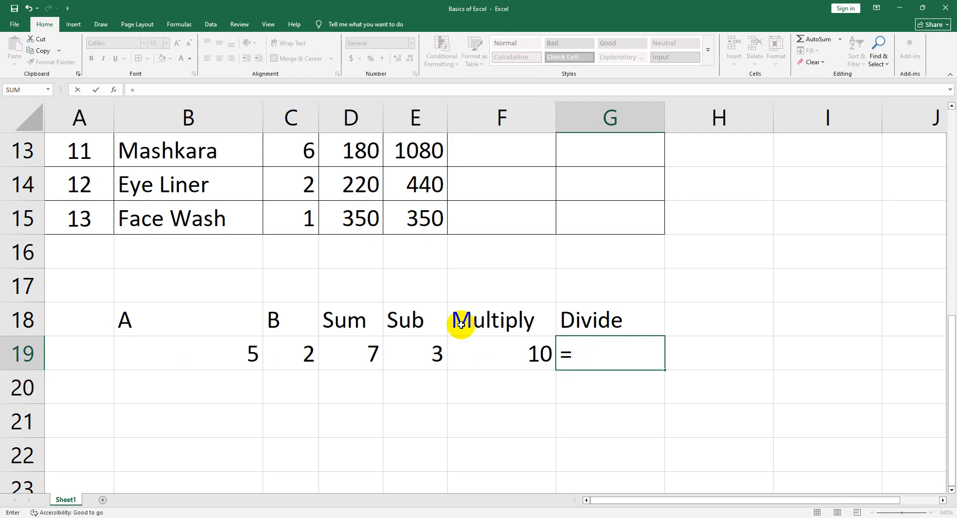
pyautogui.click(216, 349)
pyautogui.write('/')
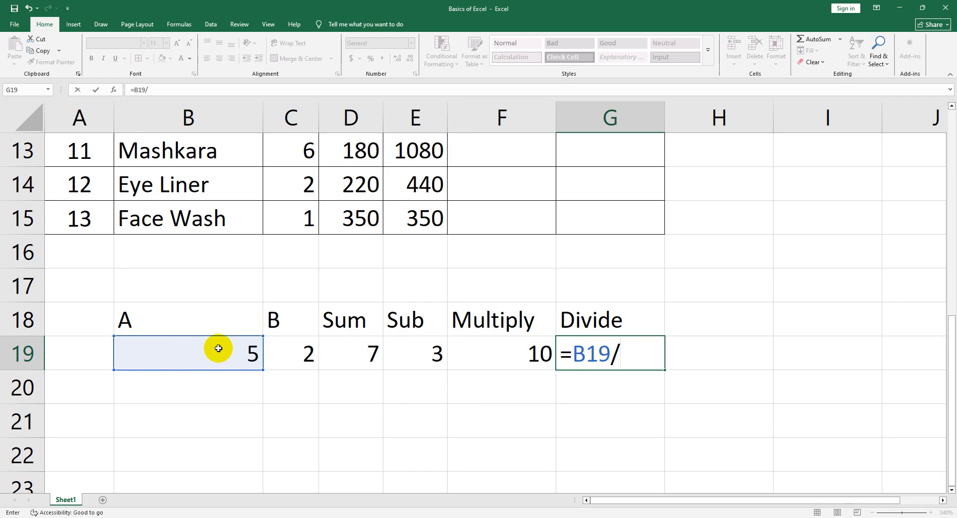
pyautogui.click(274, 359)
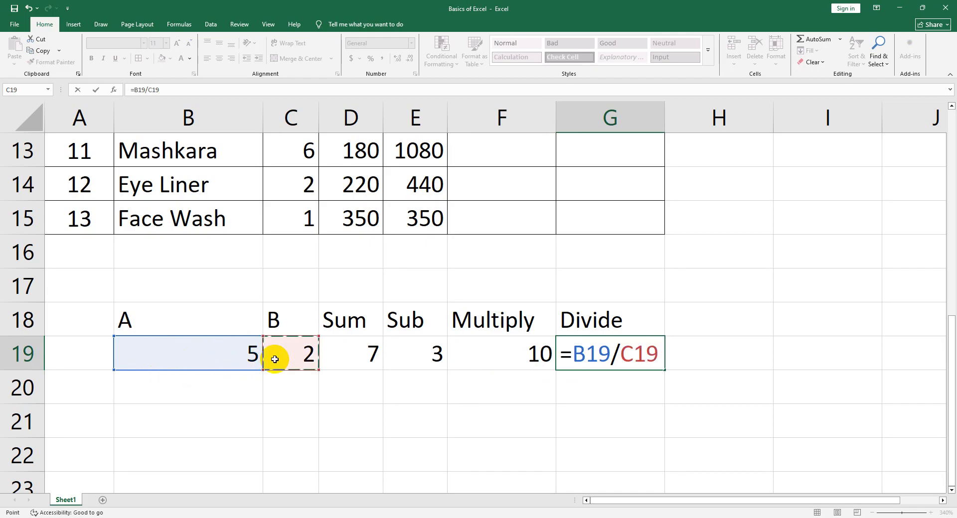
pyautogui.press('Return')
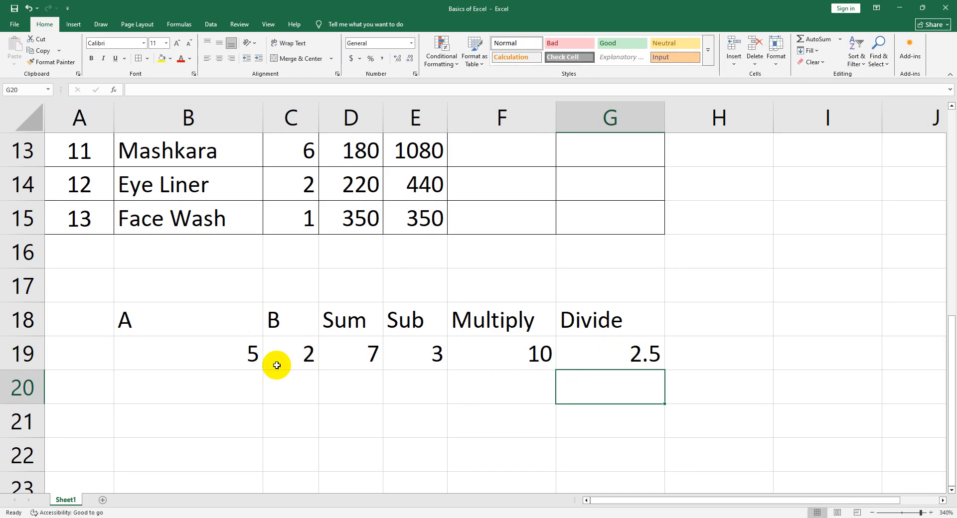
# Review the division formula in G19, the operation headings in row 18 and the addition formula in D19
pyautogui.doubleClick(598, 353)
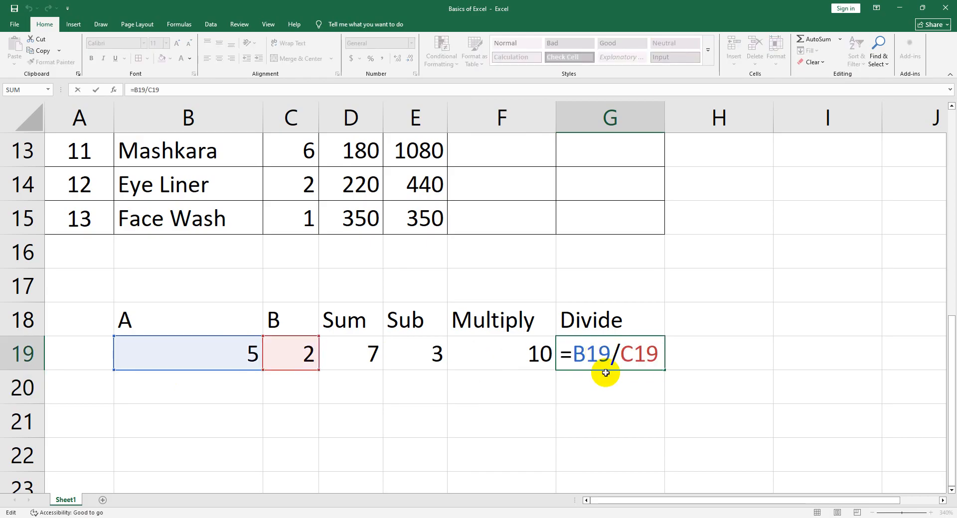
pyautogui.press('Return')
pyautogui.click(356, 329)
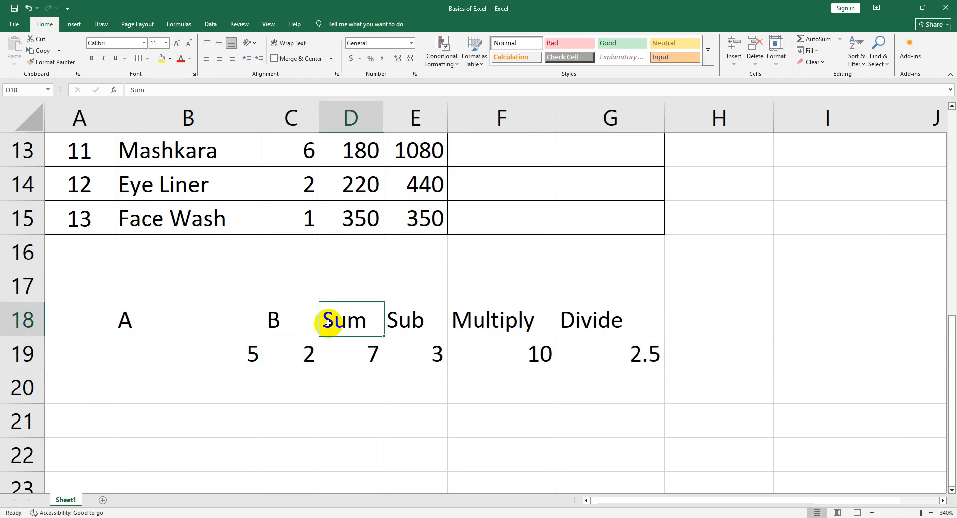
pyautogui.click(424, 323)
pyautogui.click(548, 328)
pyautogui.click(591, 326)
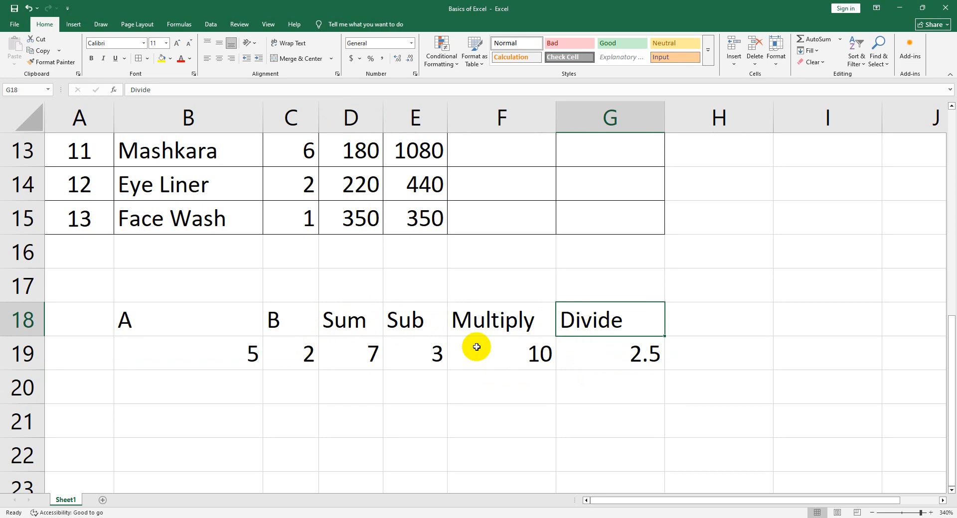
pyautogui.doubleClick(373, 358)
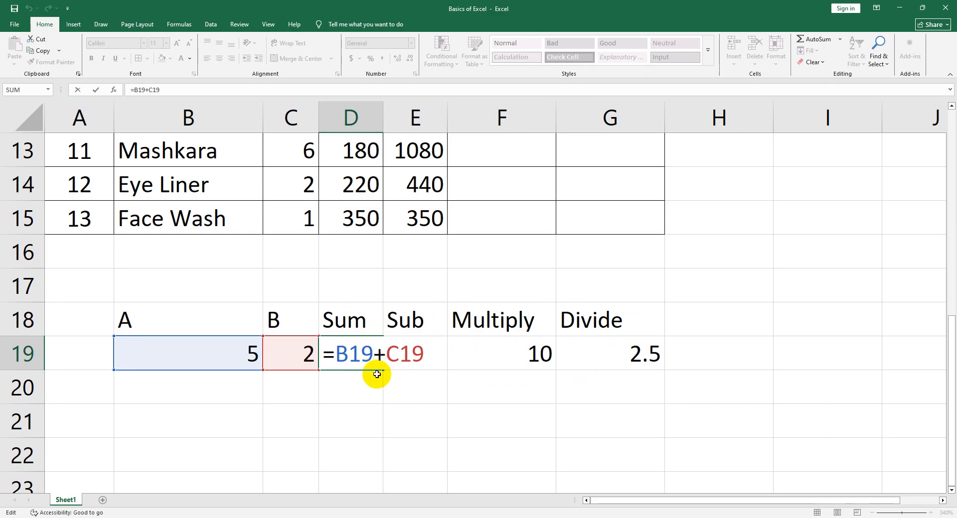
pyautogui.moveTo(421, 356); pyautogui.dragTo(329, 354)
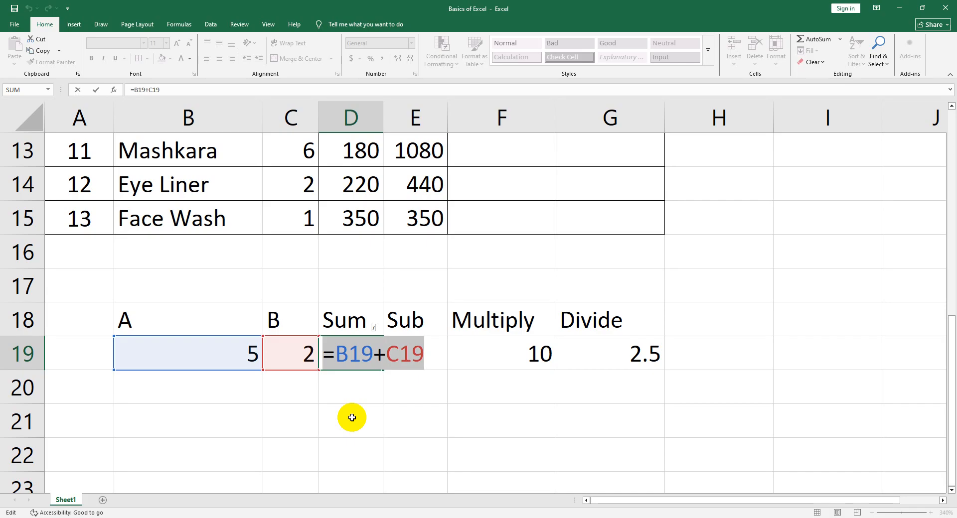
pyautogui.press('Return')
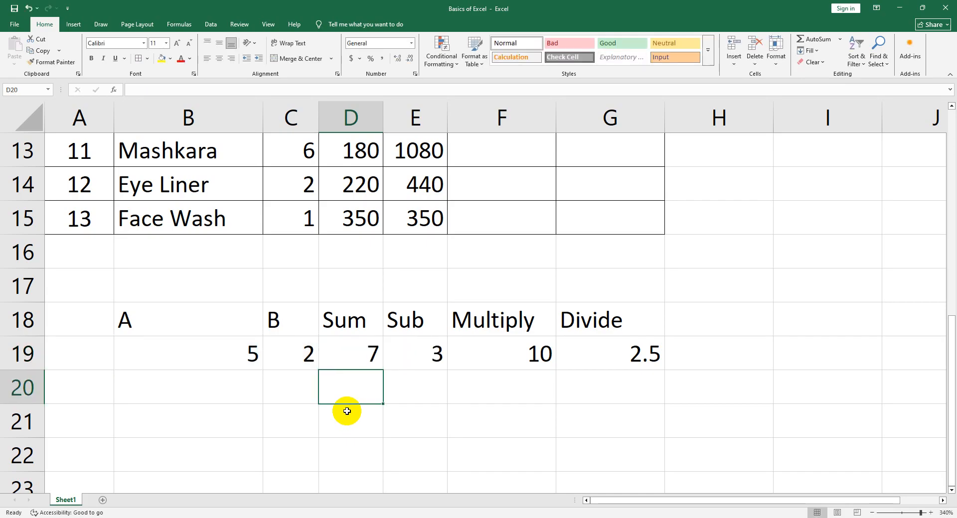
# Enter the function formula =SUM(B19,C19) in cell D20, below the existing addition result
pyautogui.scroll(4, 454, 367)
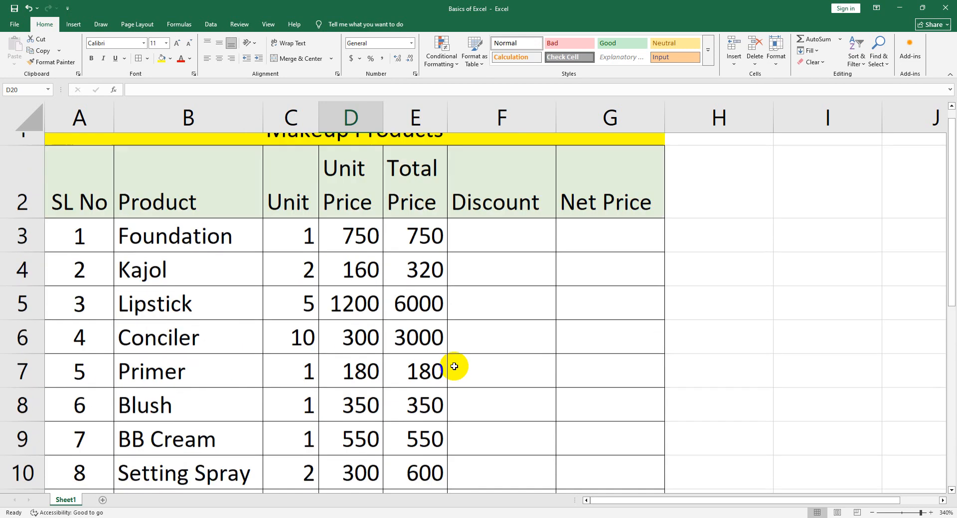
pyautogui.scroll(-4, 451, 368)
pyautogui.scroll(4, 447, 371)
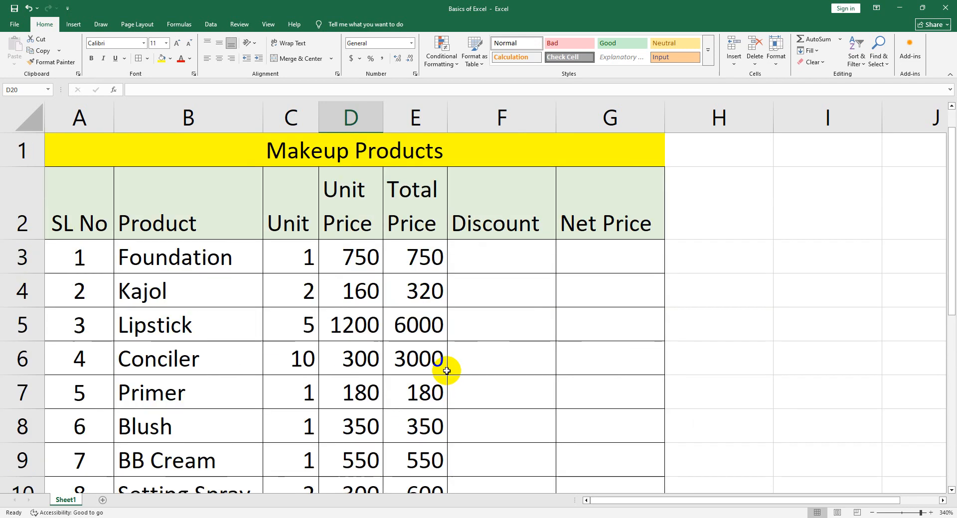
pyautogui.scroll(-5, 439, 367)
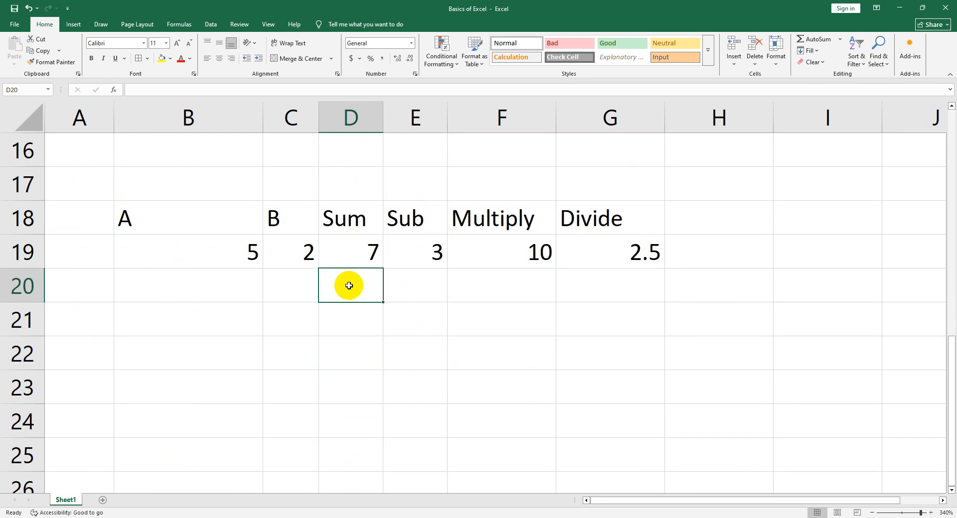
pyautogui.doubleClick(348, 285)
pyautogui.write('=')
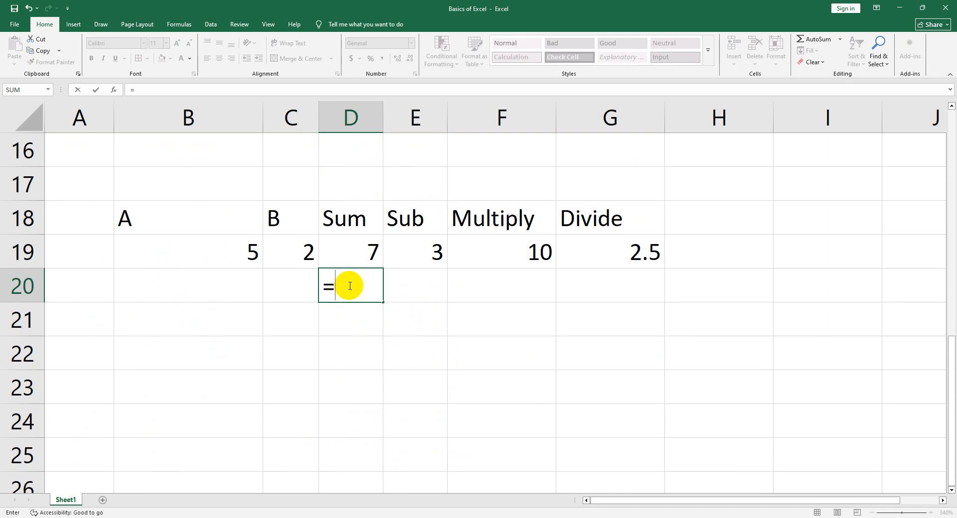
pyautogui.write('SUM')
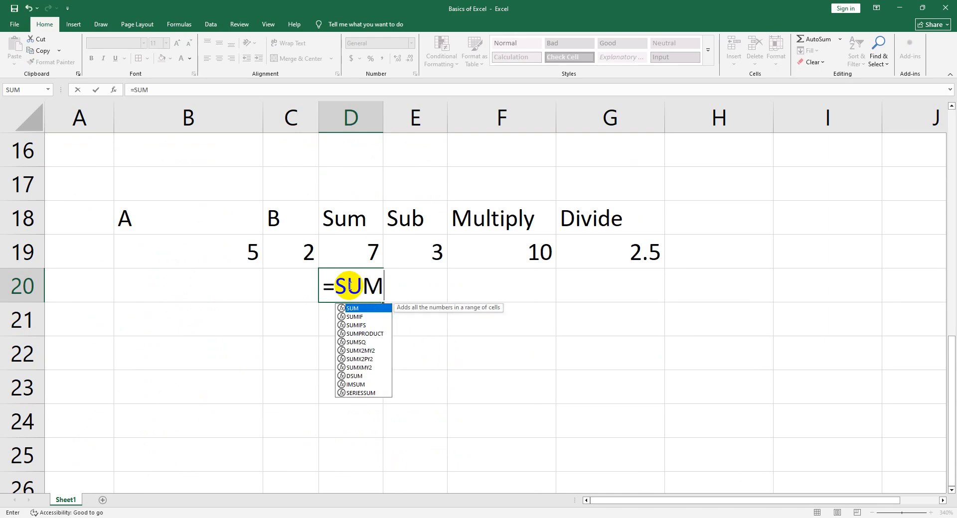
pyautogui.press('super+plus')
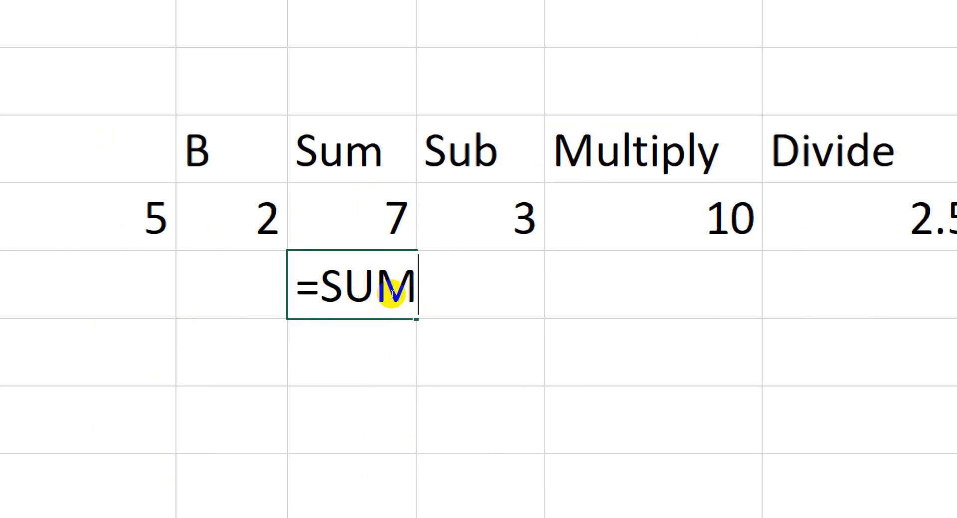
pyautogui.write('(')
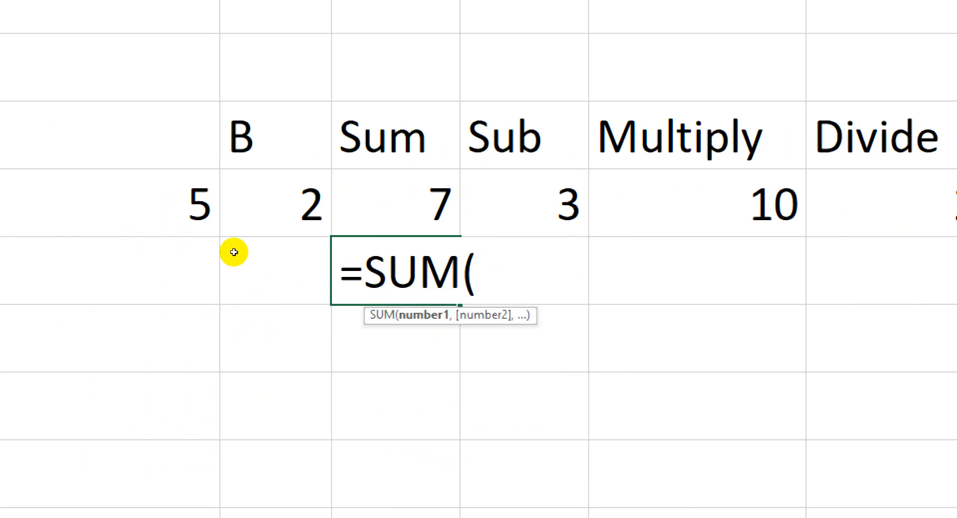
pyautogui.click(215, 232)
pyautogui.write(',')
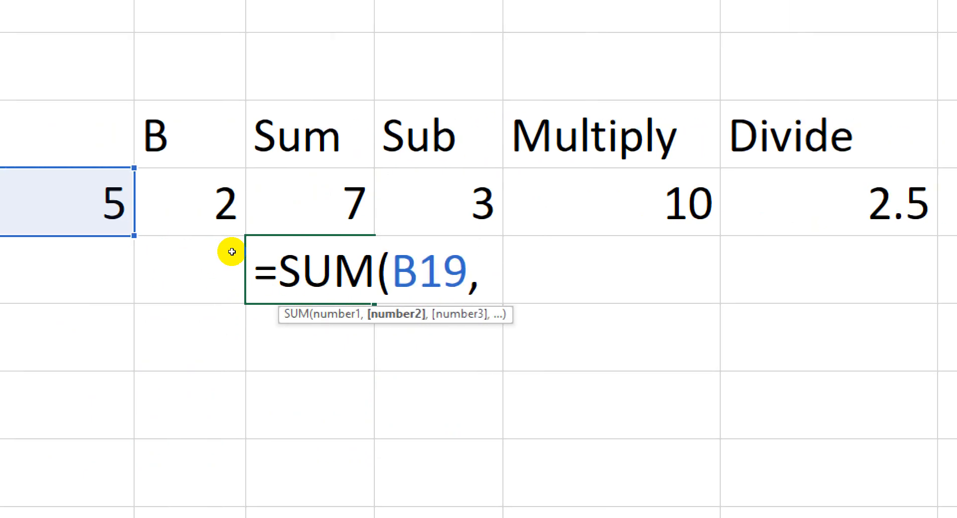
pyautogui.click(277, 209)
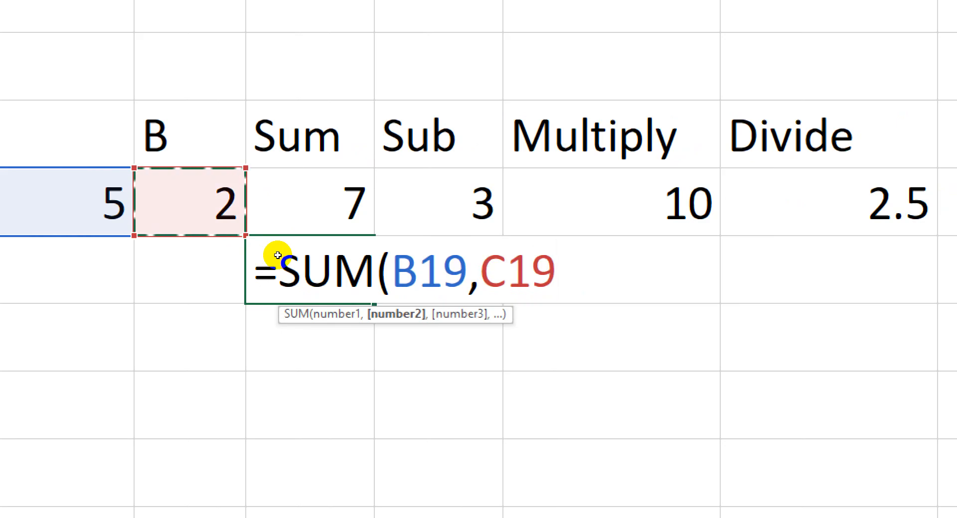
pyautogui.write(')')
pyautogui.press('Return')
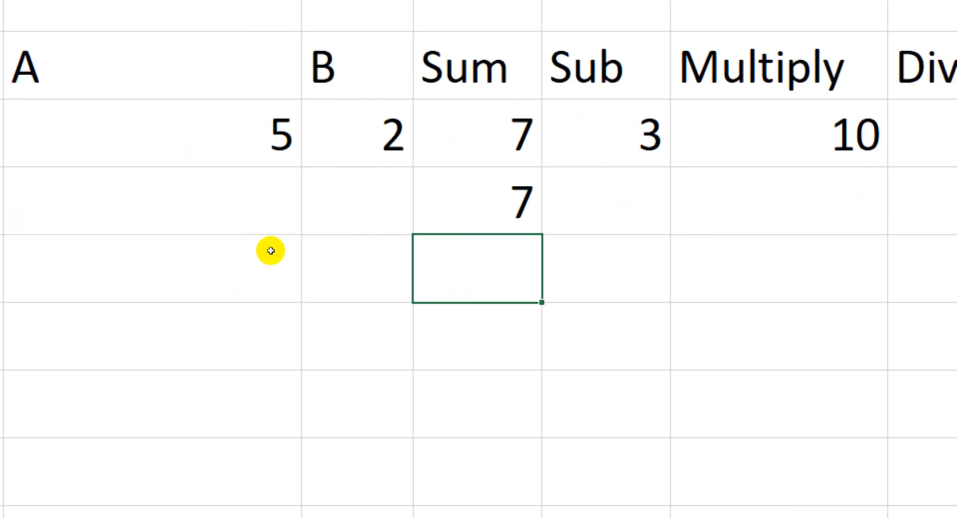
# Examine the function name and the cell-reference arguments of the SUM formula in cell D20
pyautogui.press('Up')
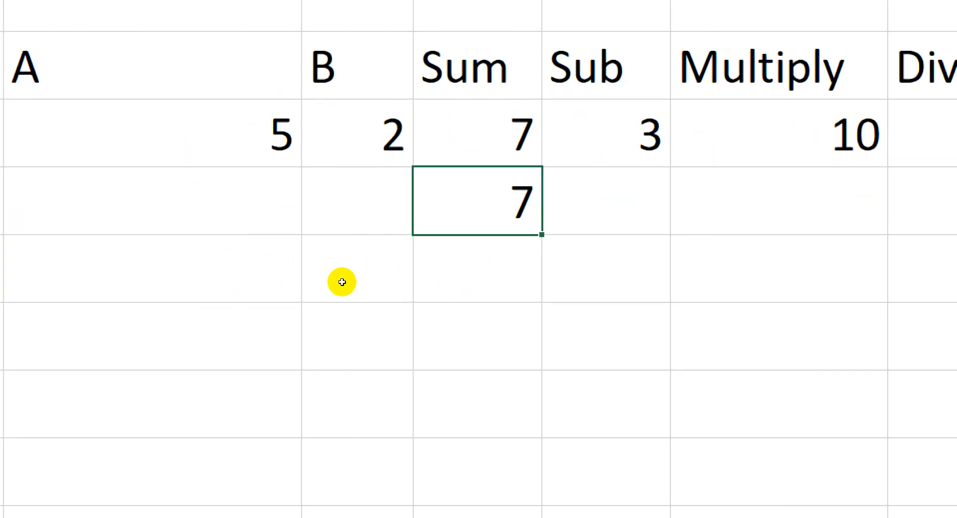
pyautogui.doubleClick(342, 282)
pyautogui.moveTo(336, 287); pyautogui.dragTo(378, 286)
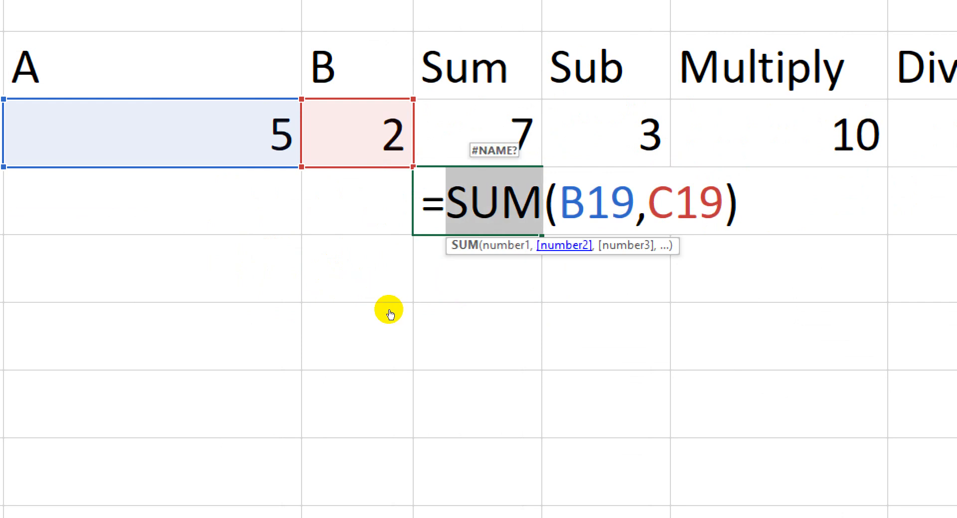
pyautogui.press('End')
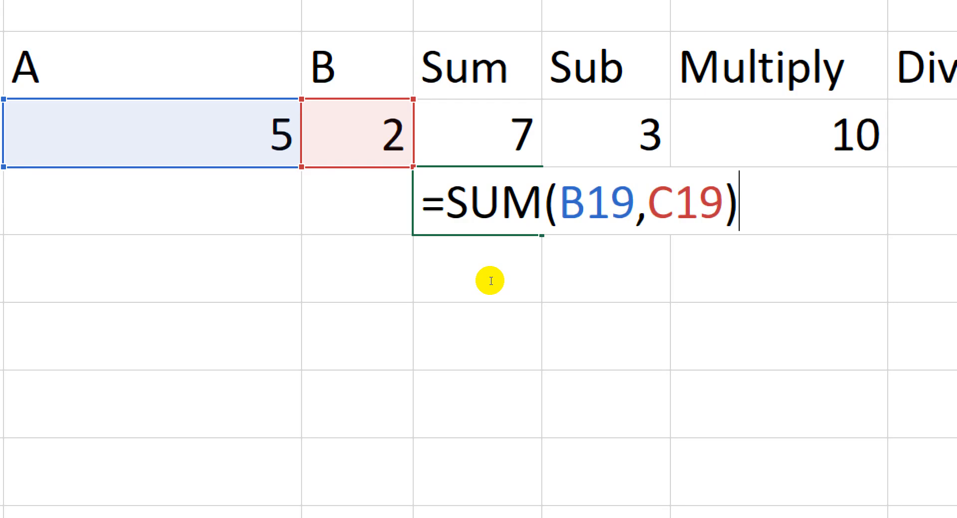
pyautogui.moveTo(380, 283); pyautogui.dragTo(471, 286)
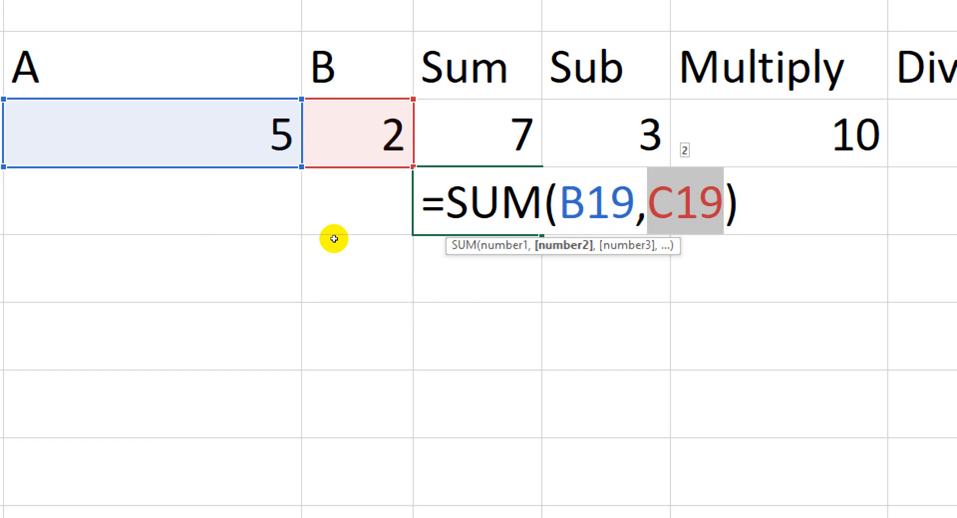
pyautogui.moveTo(340, 282); pyautogui.dragTo(376, 284)
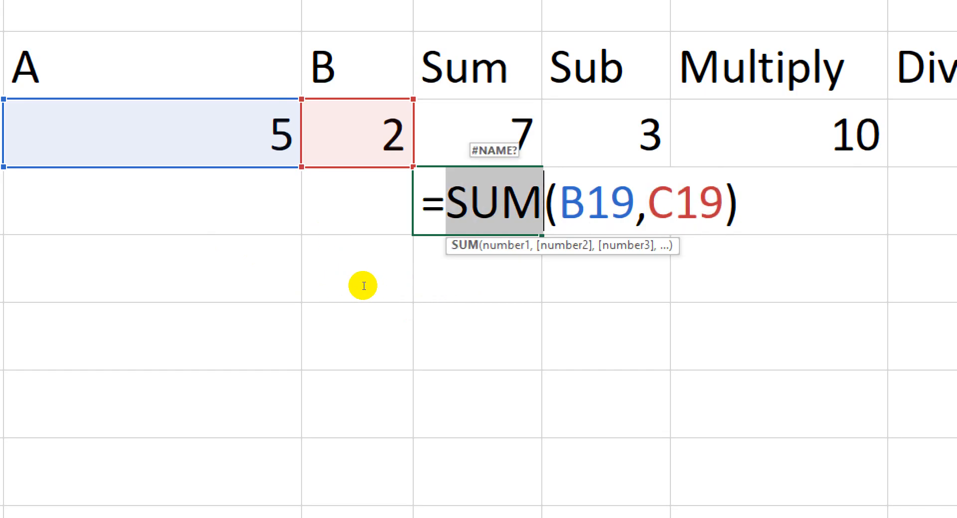
# Try misspelling the function name in the D20 formula as SAM, making it =SAM(B19,C19)
pyautogui.press('Left')
pyautogui.press('BackSpace')
pyautogui.write('A')
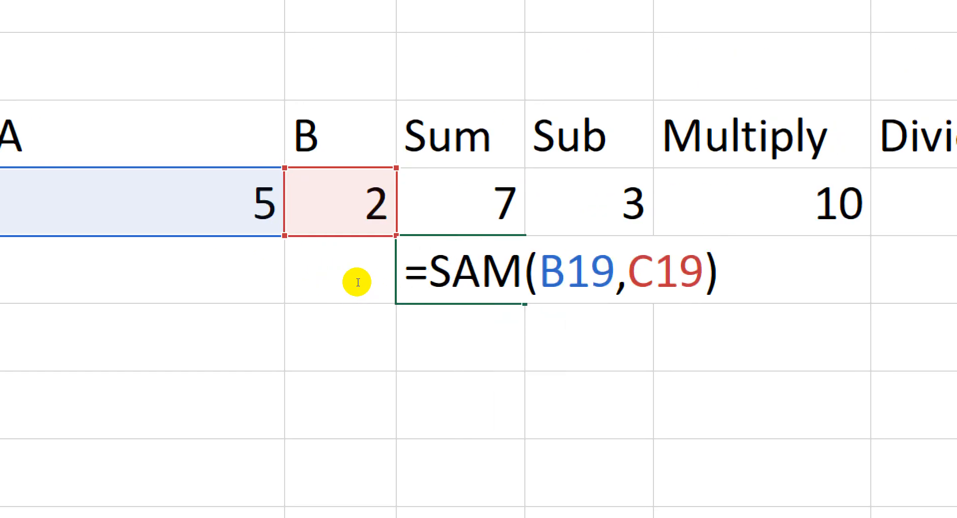
pyautogui.press('Return')
pyautogui.press('Up')
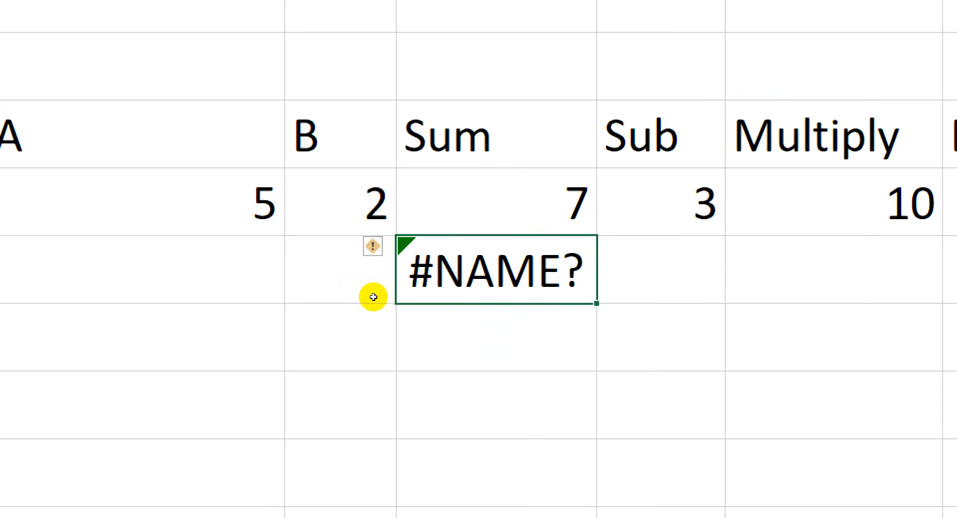
# Correct the function name in cell D20 so the formula reads =SUM(B19,C19)
pyautogui.doubleClick(368, 283)
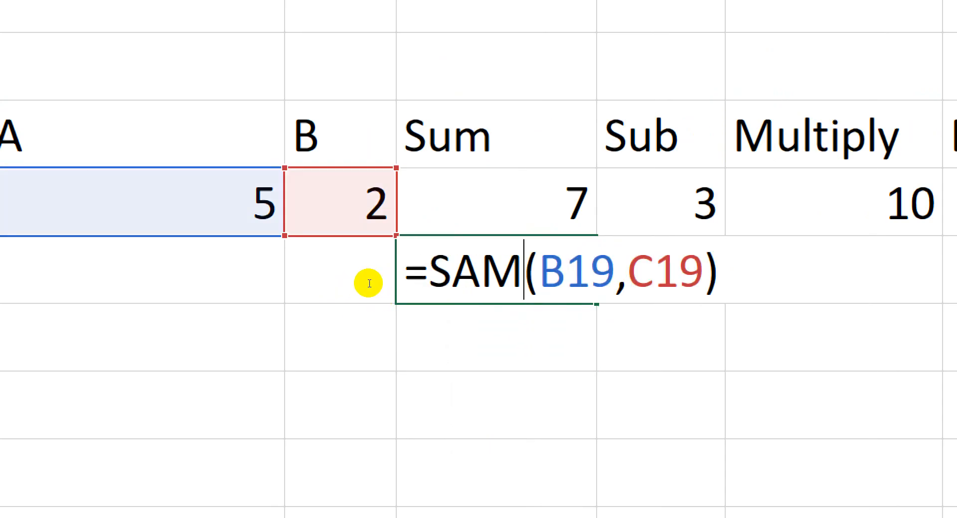
pyautogui.press('Left')
pyautogui.press('BackSpace')
pyautogui.write('U')
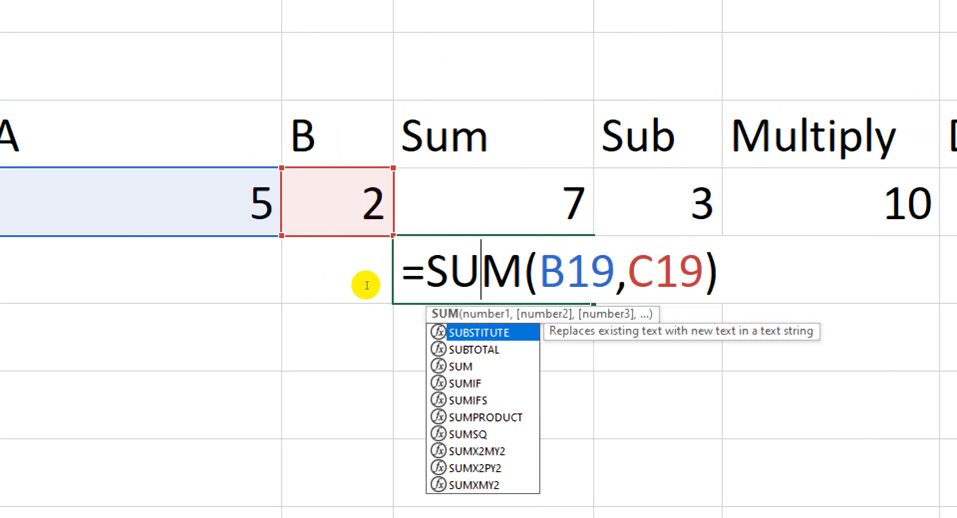
pyautogui.press('Return')
pyautogui.press('Up')
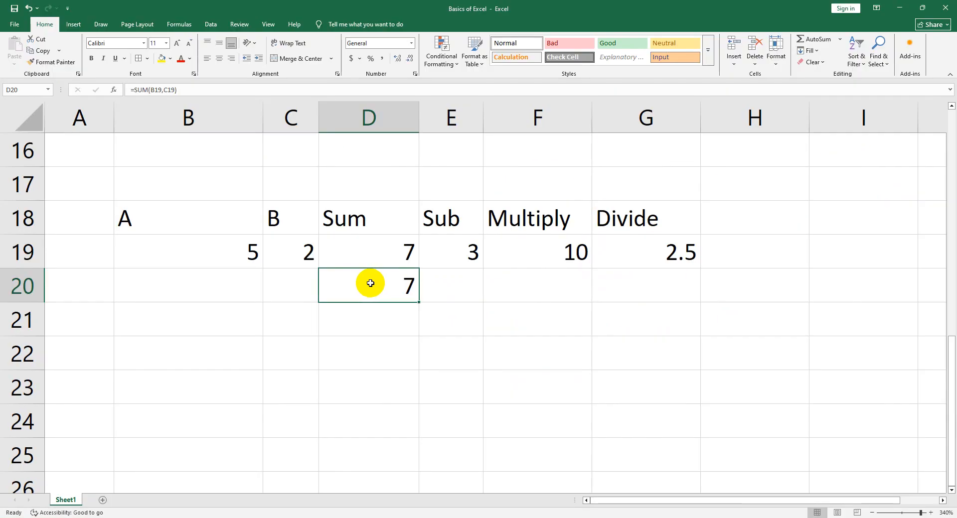
# Inspect the Total Price formula for Foundation in cell E3
pyautogui.scroll(5, 570, 324)
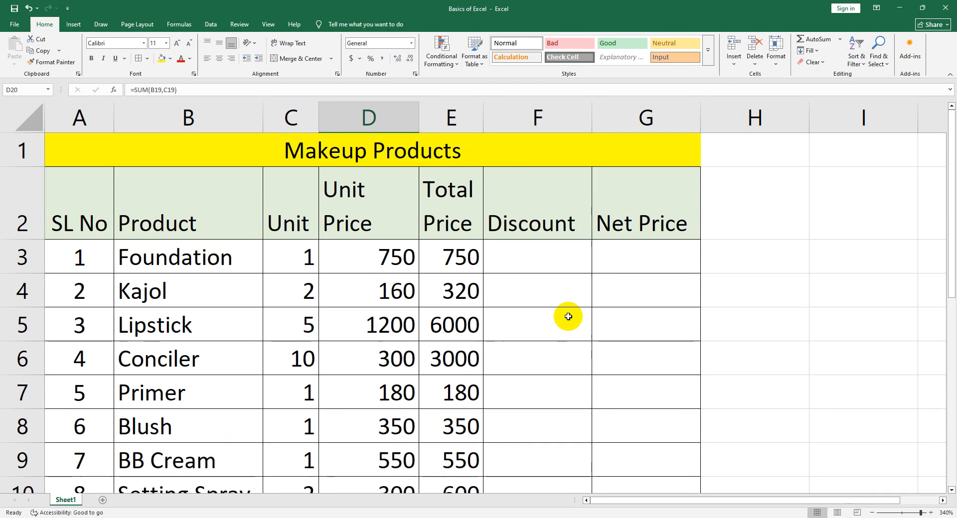
pyautogui.doubleClick(466, 258)
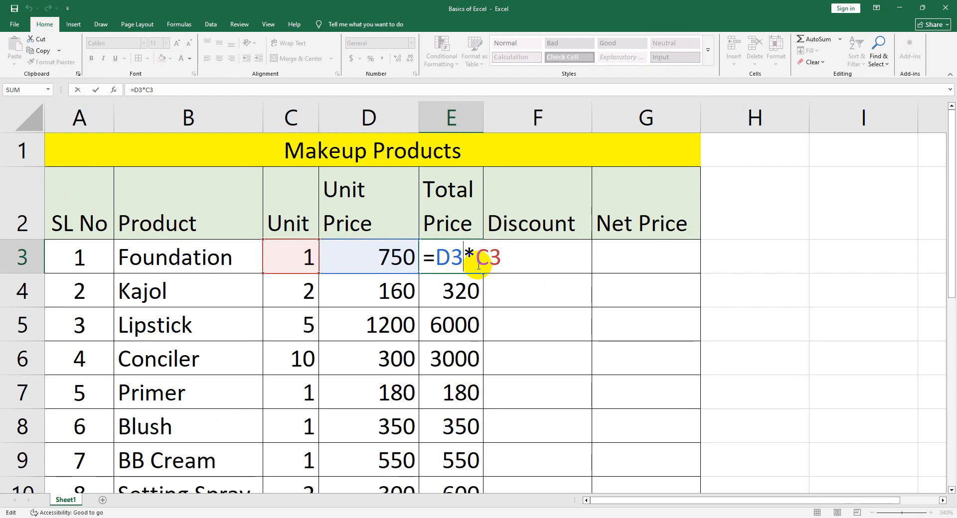
pyautogui.press('Return')
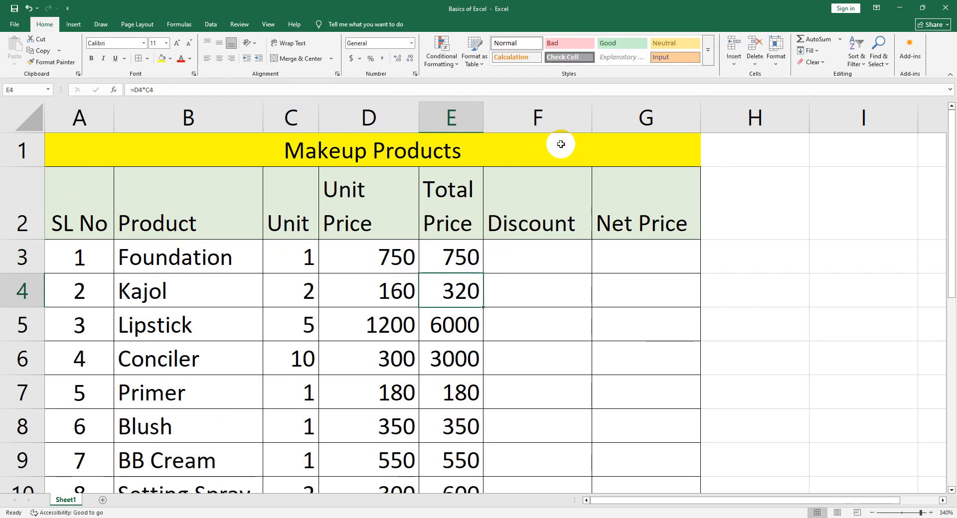
# Insert a new blank column between Total Price and Discount
pyautogui.click(538, 112)
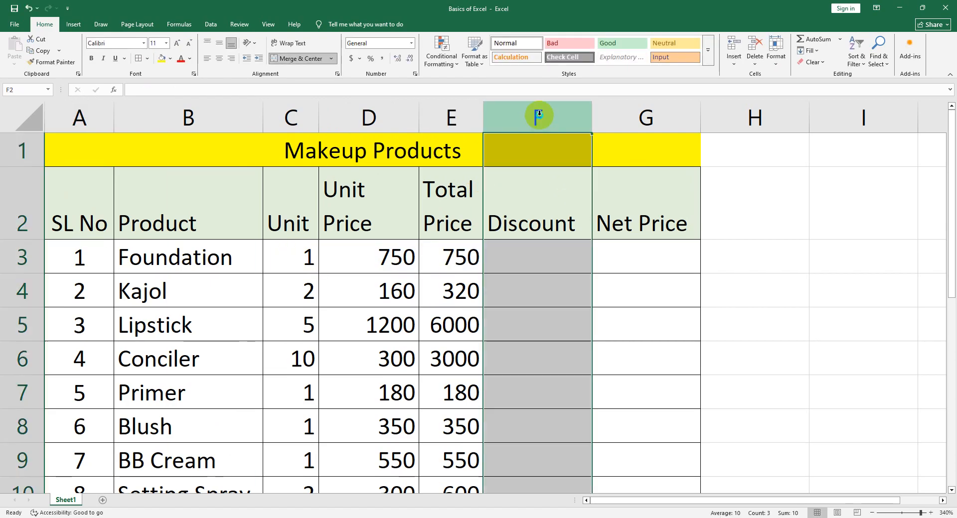
pyautogui.rightClick(538, 113)
pyautogui.click(566, 200)
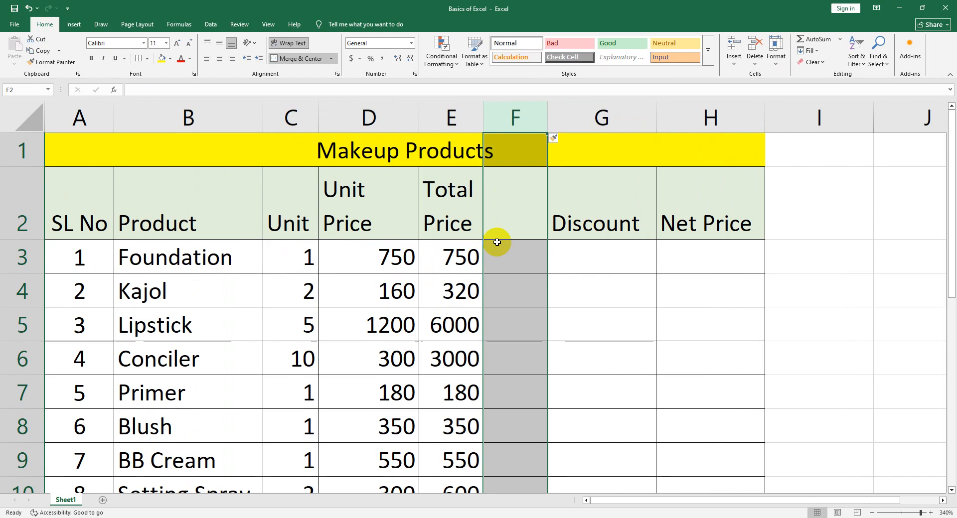
# Head the new column F with "Funtion" in cell F2 and widen it so the heading fits on one line
pyautogui.click(497, 219)
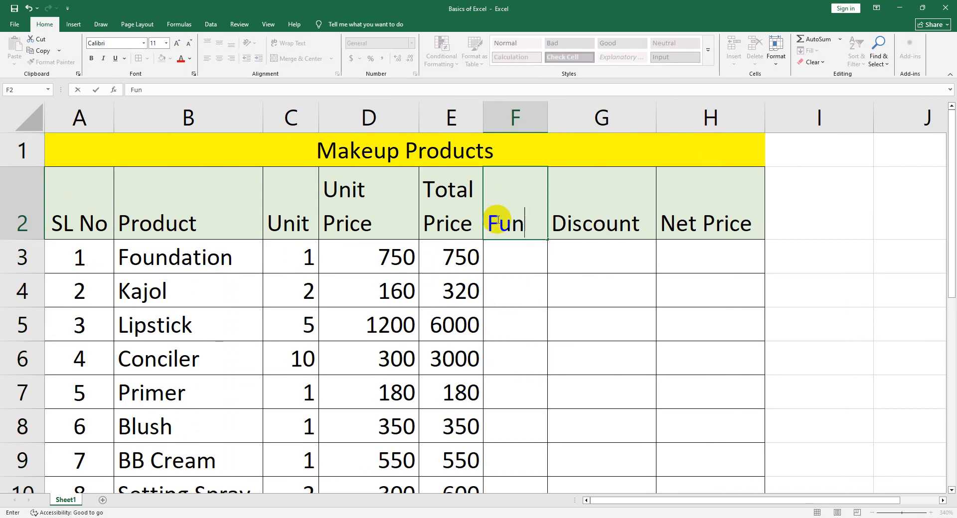
pyautogui.write('iob')
pyautogui.press('BackSpace')
pyautogui.write('on')
pyautogui.press('Return')
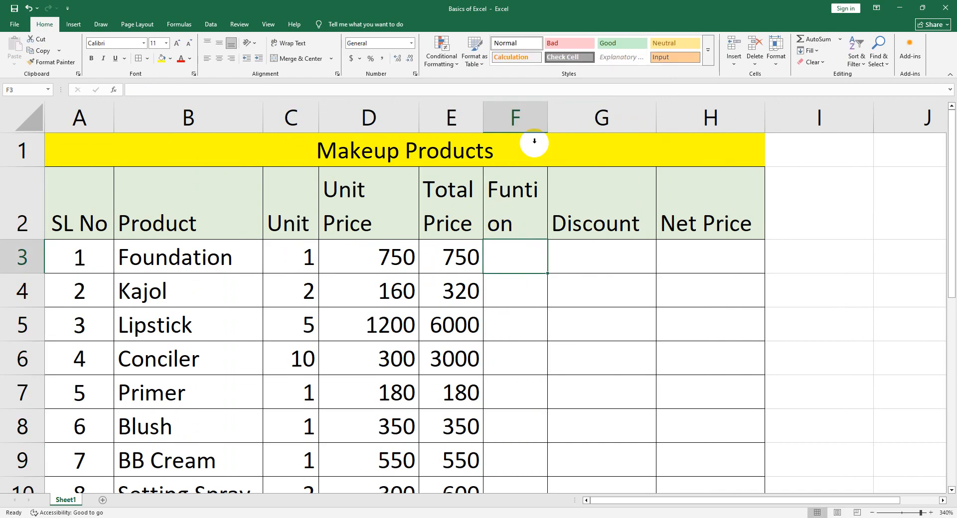
pyautogui.moveTo(549, 118); pyautogui.dragTo(571, 119)
# Calculate Foundation's total in cell F3 with the formula =PRODUCT(D3,C3), multiplying its unit price by its unit count
pyautogui.doubleClick(544, 251)
pyautogui.write('=product')
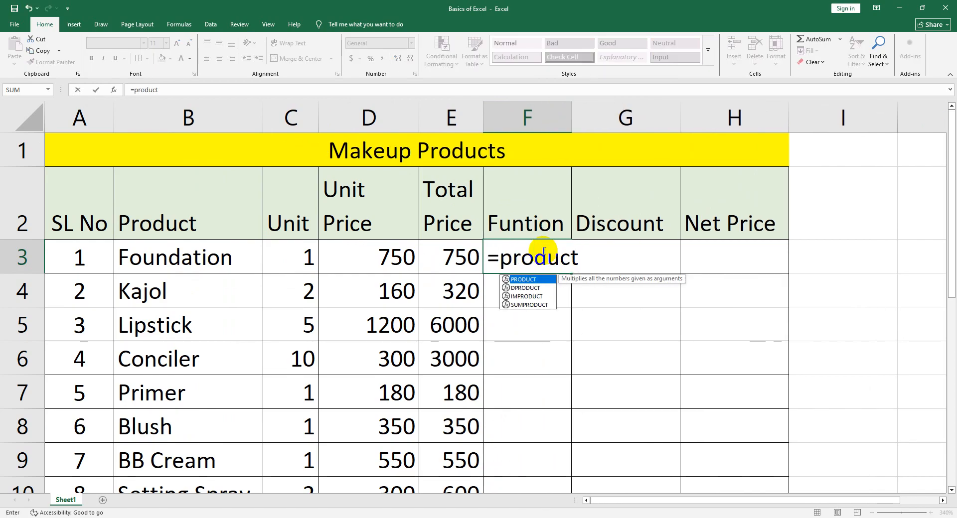
pyautogui.write('(')
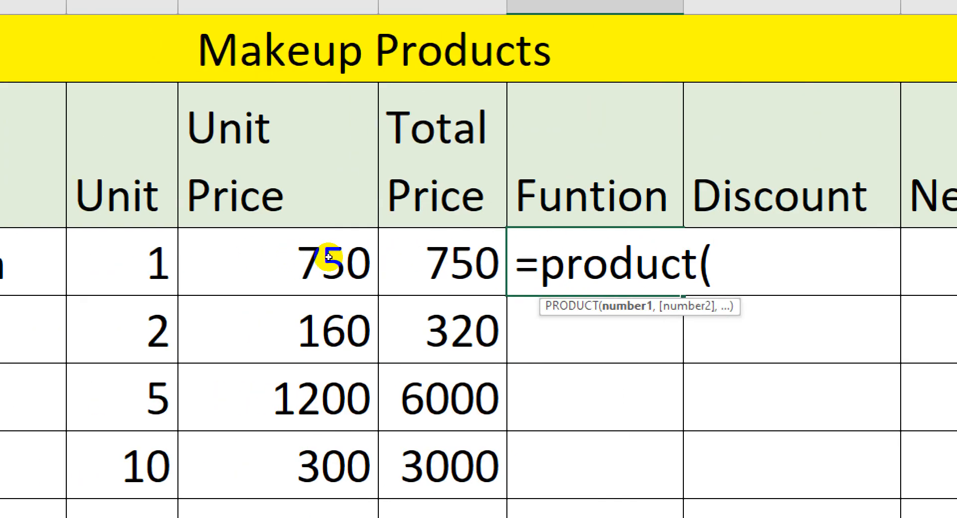
pyautogui.click(334, 256)
pyautogui.write(',')
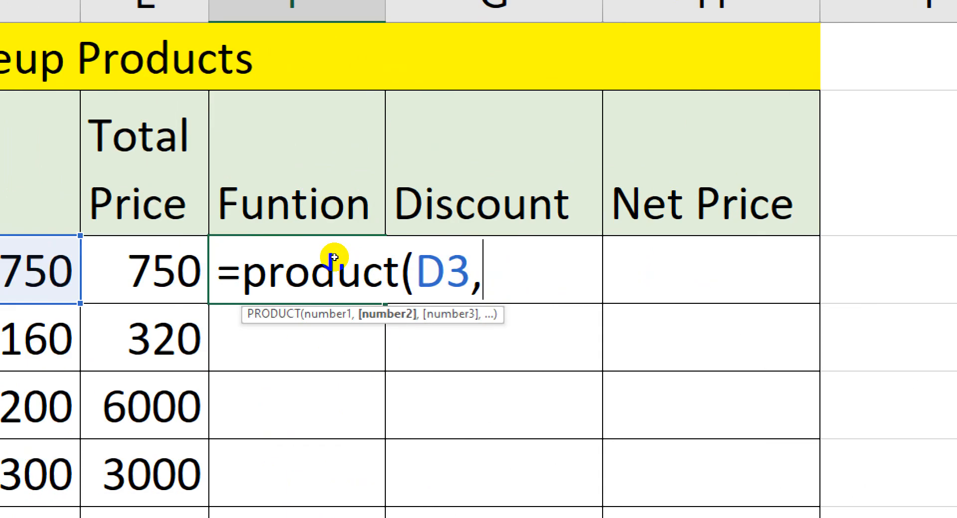
pyautogui.click(194, 257)
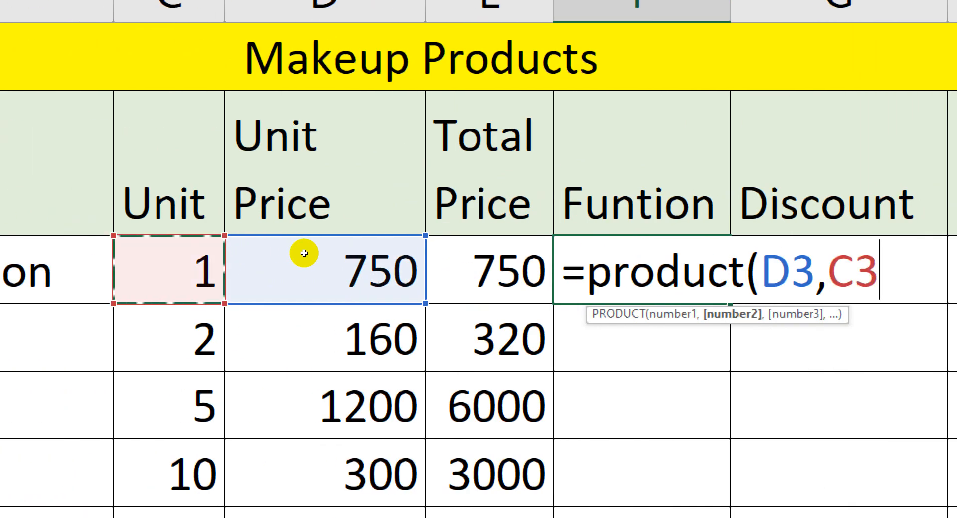
pyautogui.write(')')
pyautogui.press('Return')
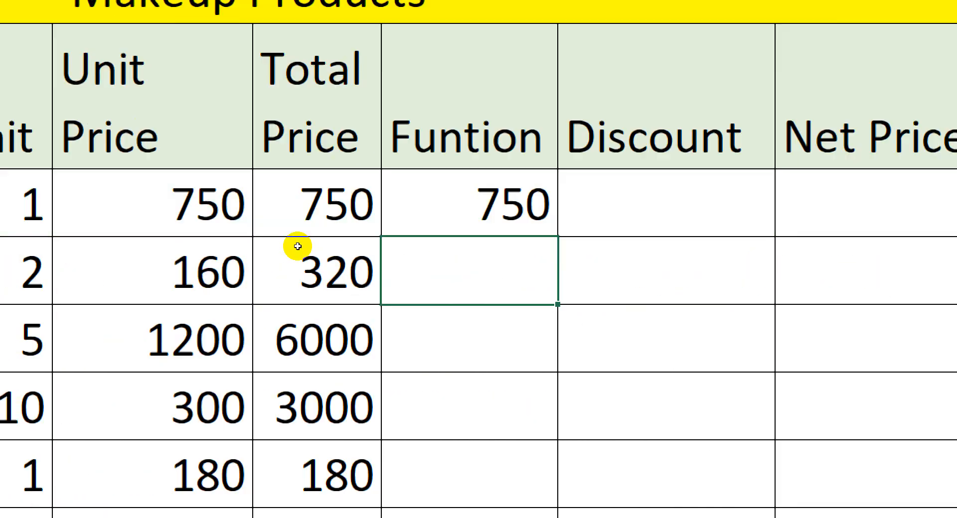
# Examine the function name and the cell-reference arguments of the PRODUCT formula in cell F3
pyautogui.press('Up')
pyautogui.press('F2')
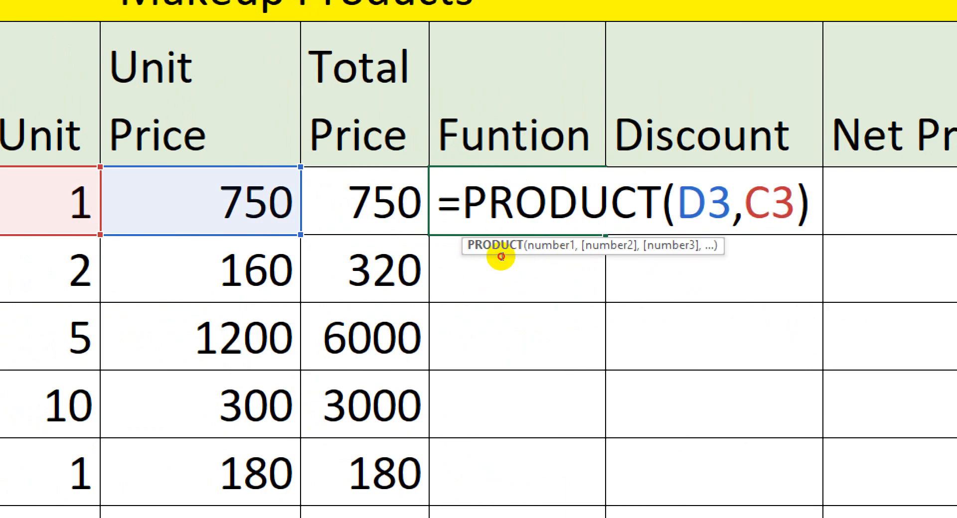
pyautogui.moveTo(501, 256); pyautogui.dragTo(594, 255)
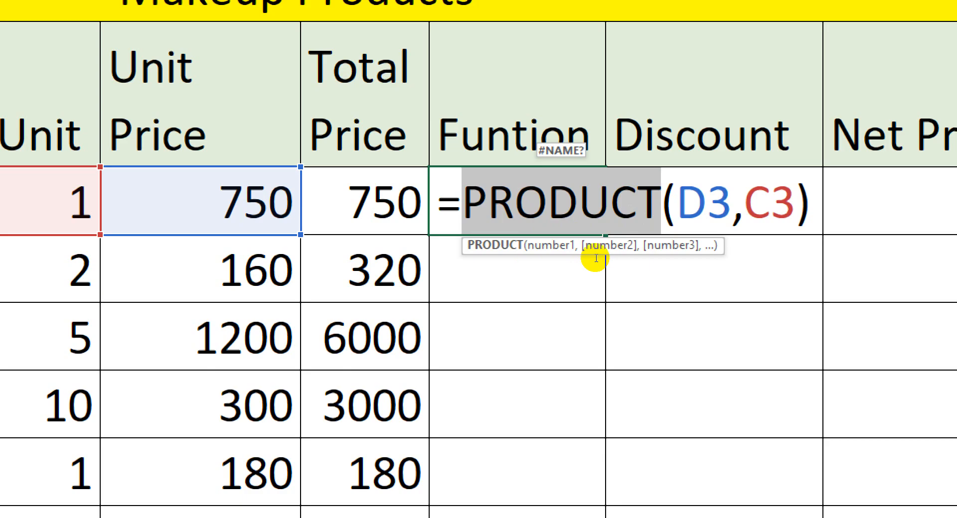
pyautogui.click(595, 257)
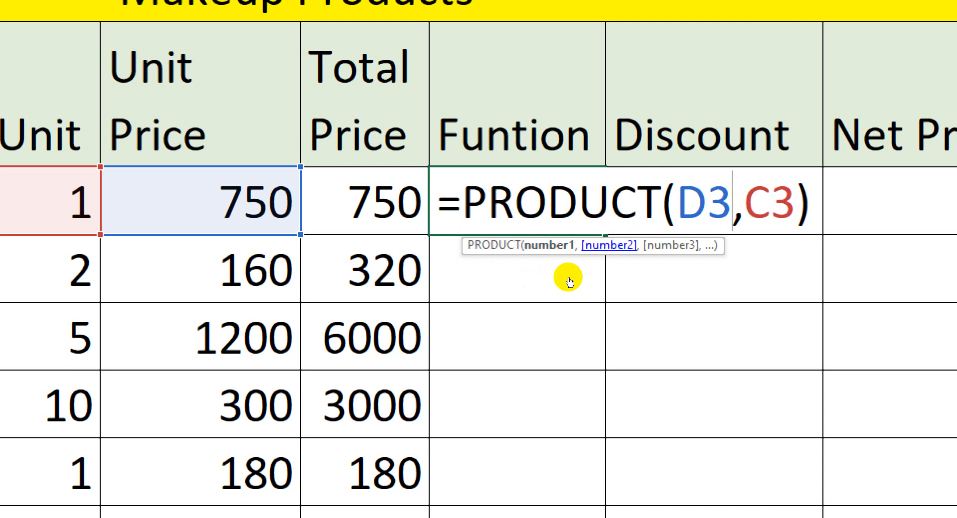
pyautogui.moveTo(675, 258); pyautogui.dragTo(474, 256)
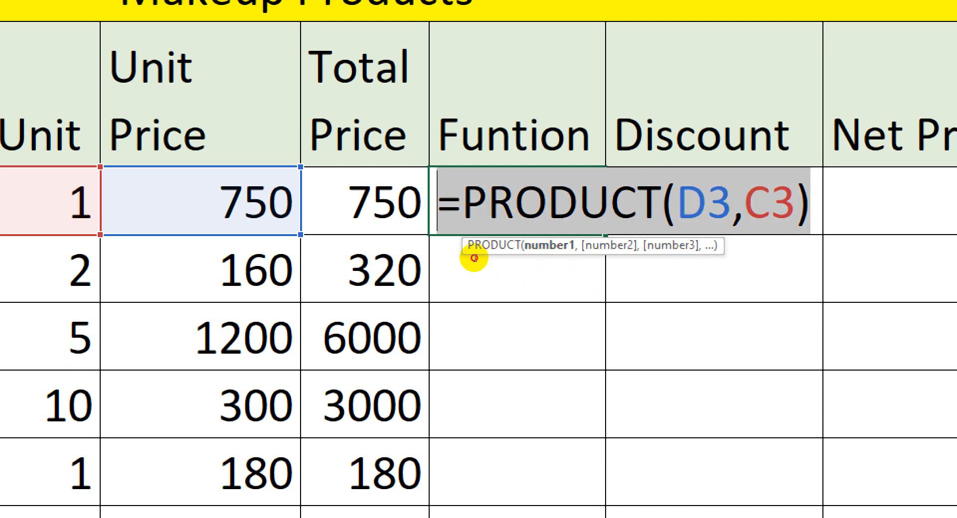
pyautogui.click(476, 284)
# Try deleting the Funtion column F, and undo the deletion
pyautogui.click(511, 121)
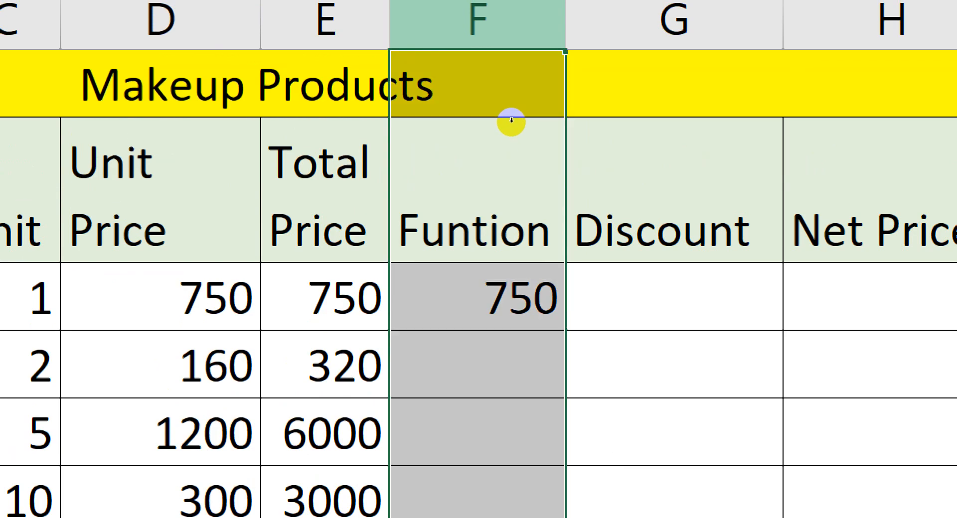
pyautogui.rightClick(511, 121)
pyautogui.click(530, 218)
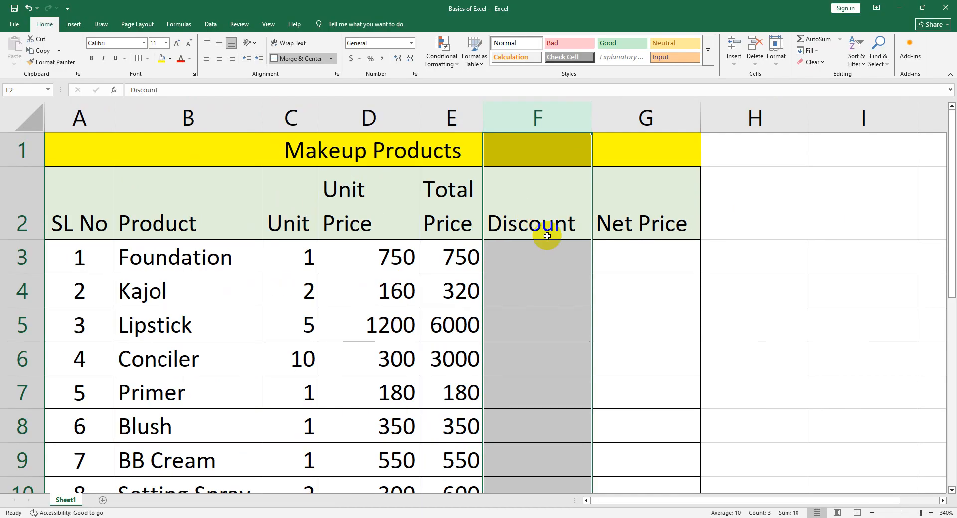
pyautogui.hotkey('ctrl', 'z')
pyautogui.click(523, 280)
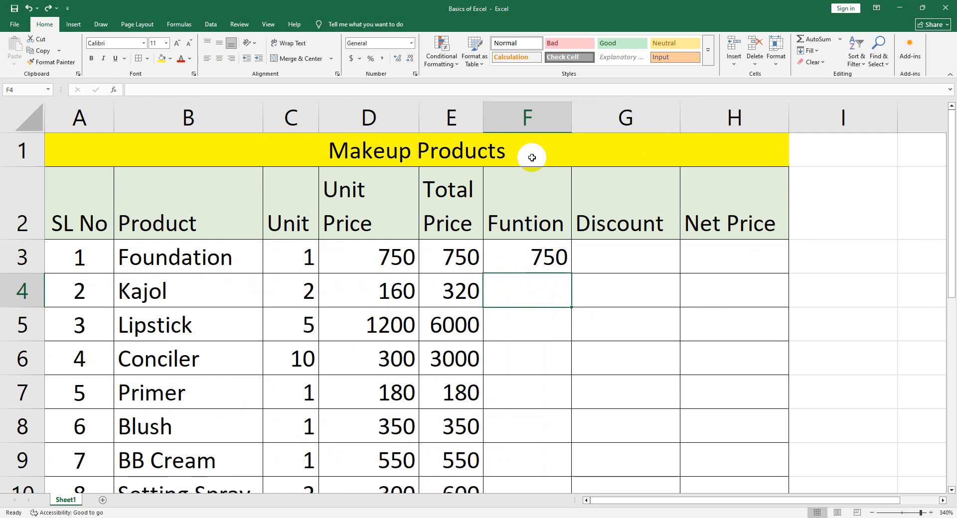
# Hide the Funtion column F
pyautogui.click(527, 117)
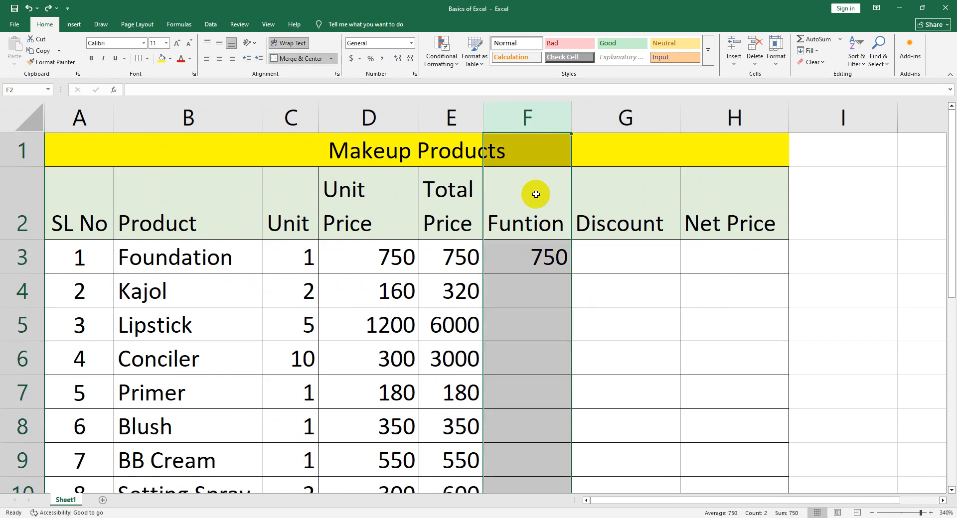
pyautogui.rightClick(509, 116)
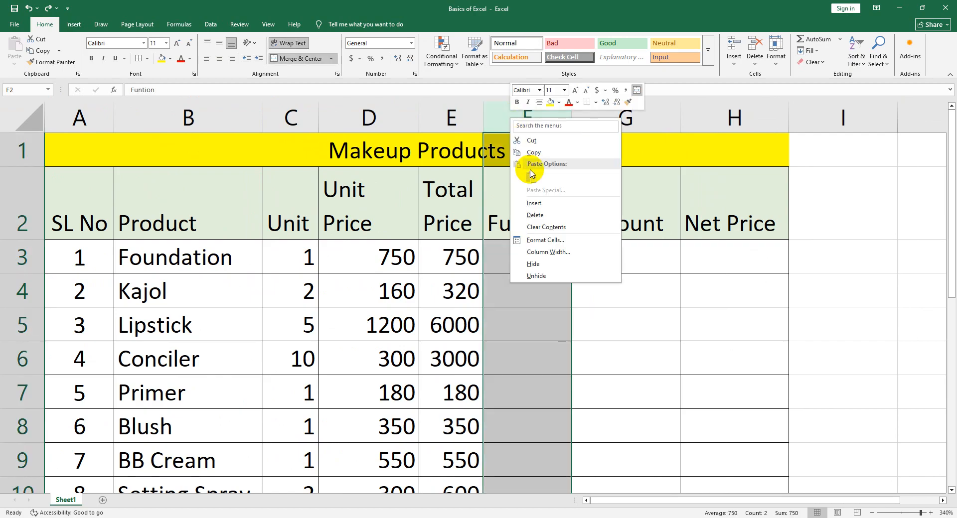
pyautogui.click(532, 264)
pyautogui.click(562, 305)
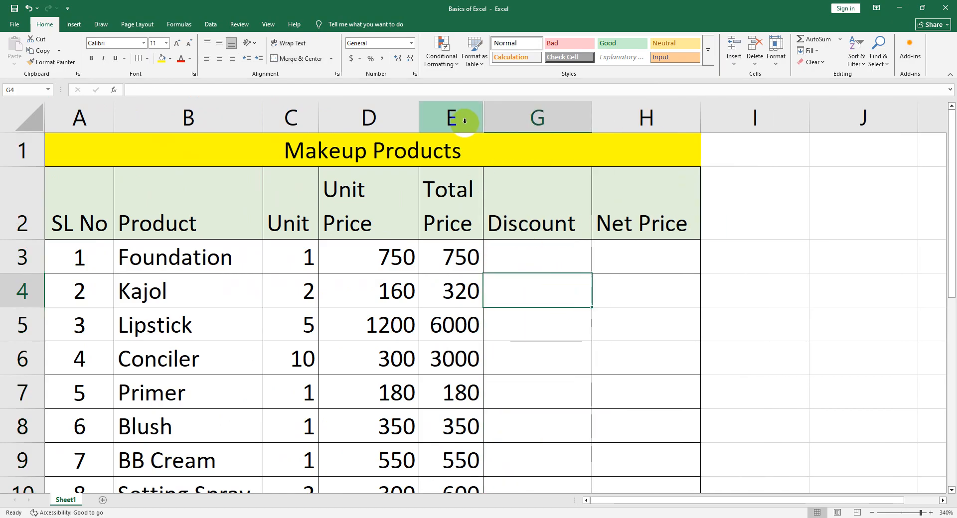
# Unhide column F between the Total Price and Discount columns
pyautogui.moveTo(464, 120); pyautogui.dragTo(492, 115)
pyautogui.rightClick(491, 113)
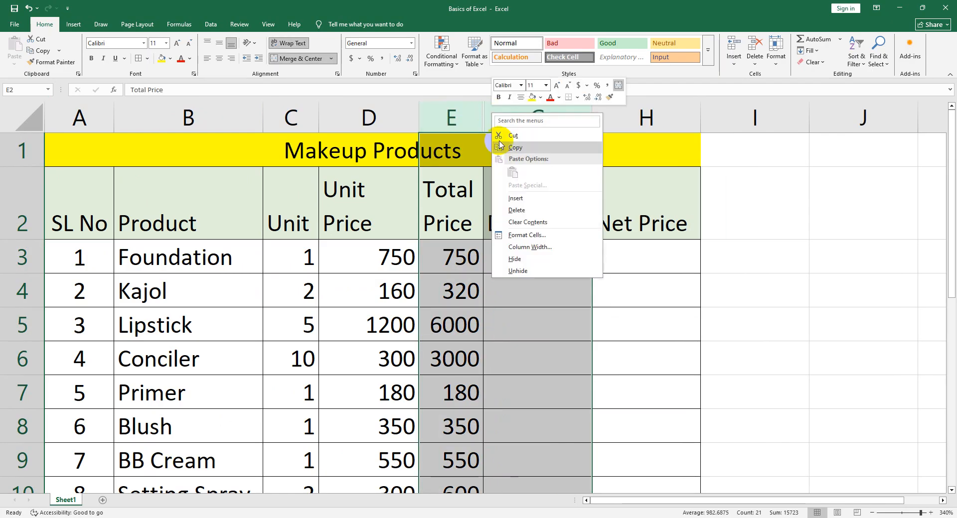
pyautogui.click(524, 270)
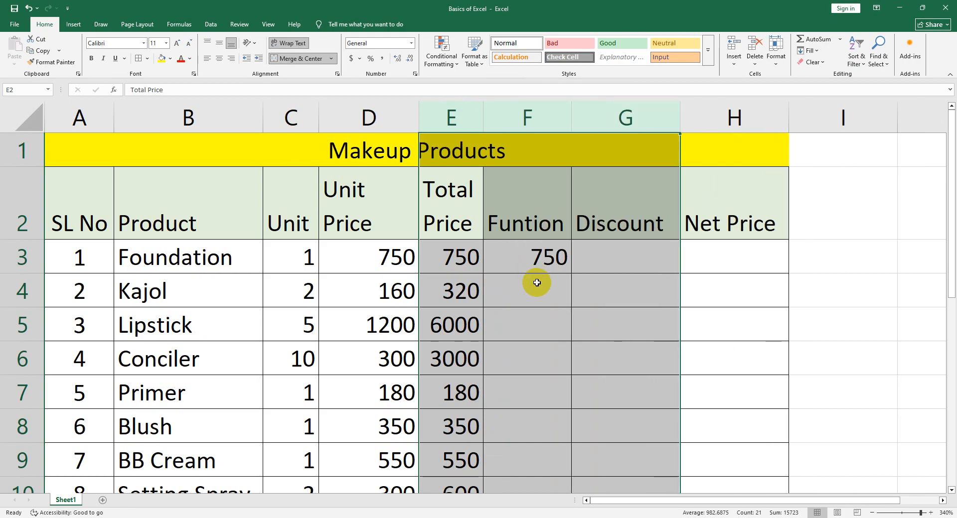
# Hide column F once more and unhide it again using the neighbouring columns E and G
pyautogui.rightClick(538, 119)
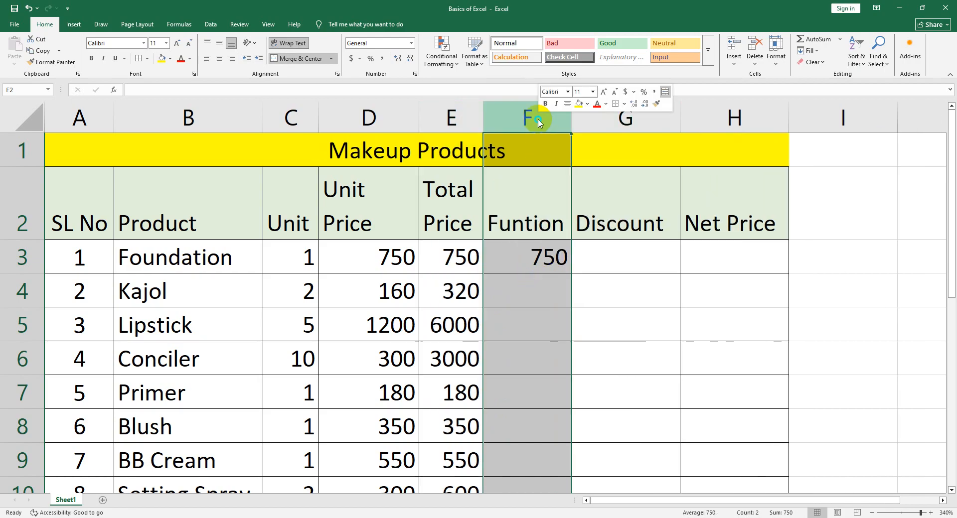
pyautogui.click(567, 264)
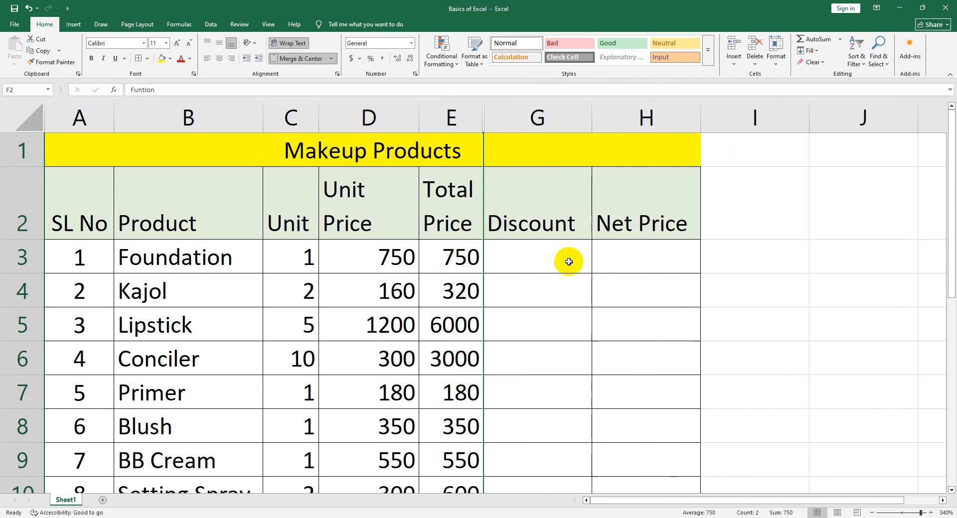
pyautogui.moveTo(457, 126); pyautogui.dragTo(500, 119)
pyautogui.rightClick(499, 118)
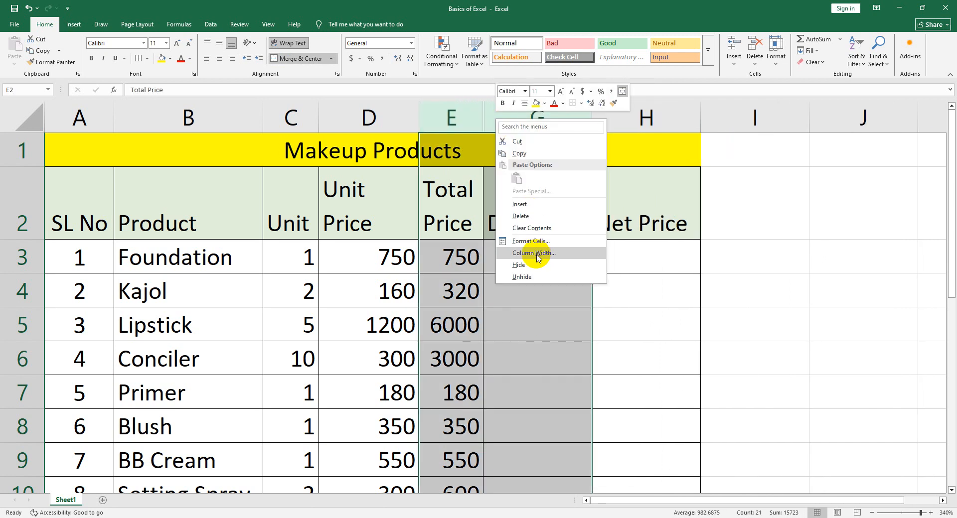
pyautogui.click(534, 276)
pyautogui.click(588, 314)
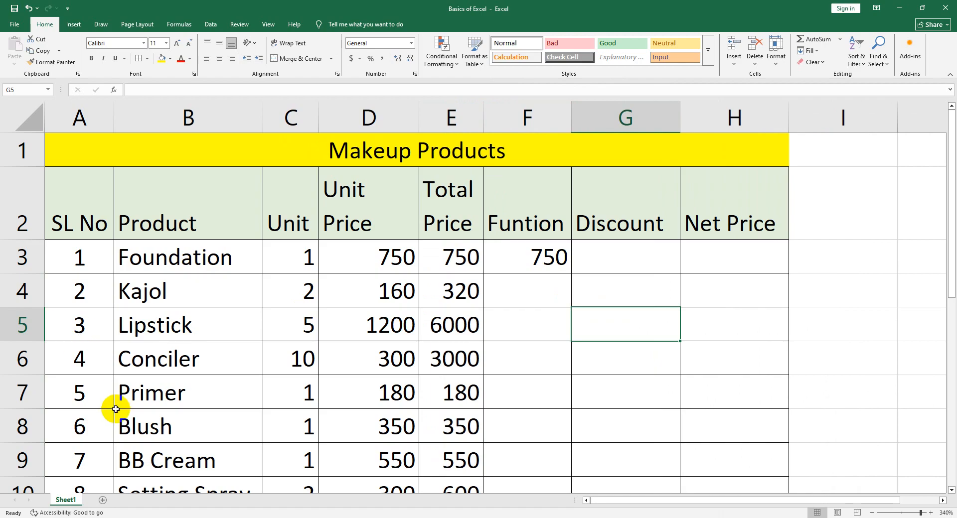
# Inspect the Multiply formula in cell G19 of the arithmetic practice table
pyautogui.scroll(-1, 214, 391)
pyautogui.scroll(-5, 215, 391)
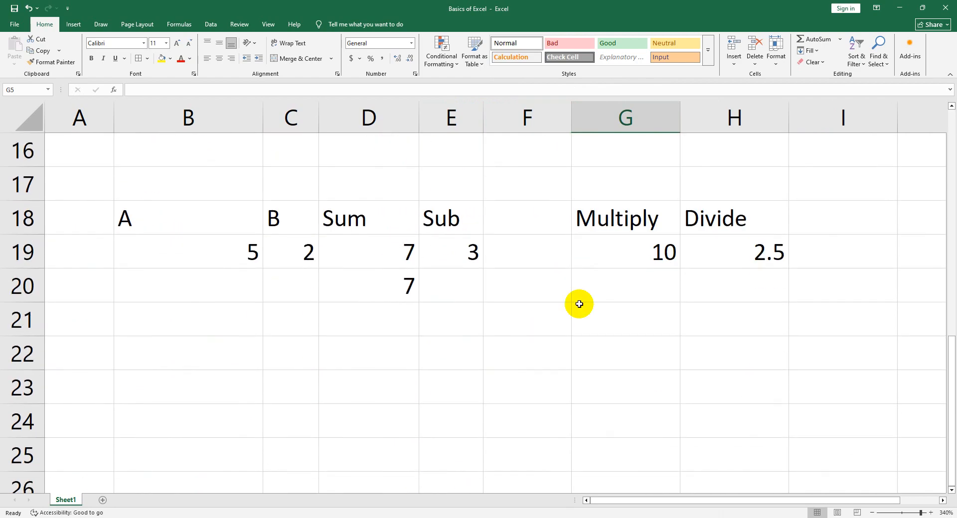
pyautogui.click(590, 262)
pyautogui.scroll(6, 498, 314)
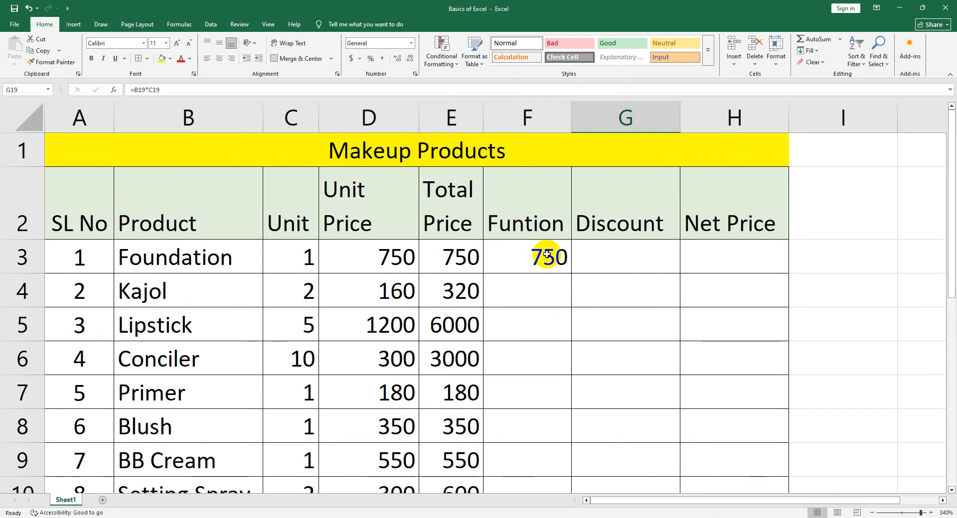
# Clear the heading and the formula from cells F2:F3
pyautogui.click(541, 254)
pyautogui.moveTo(534, 237); pyautogui.dragTo(540, 265)
pyautogui.press('Delete')
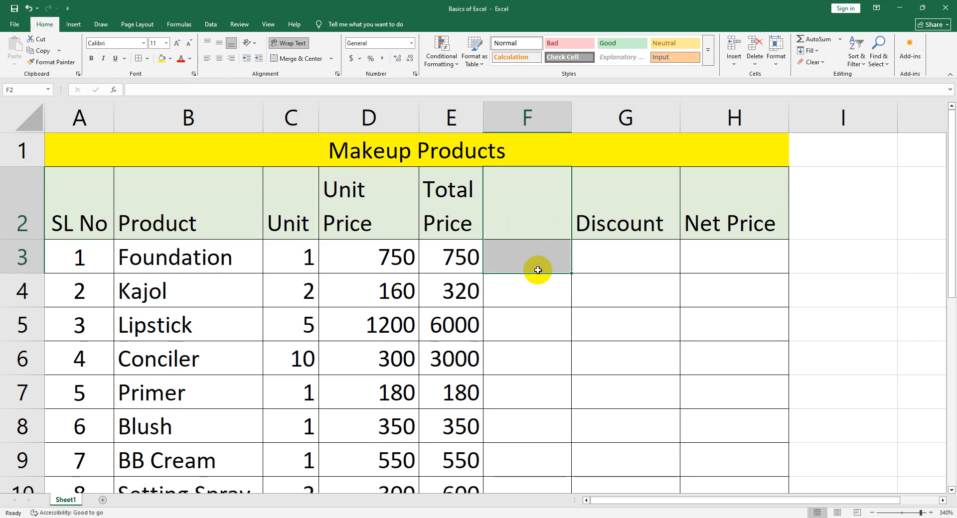
# Delete the emptied column F so that Discount directly follows Total Price
pyautogui.click(517, 117)
pyautogui.rightClick(517, 117)
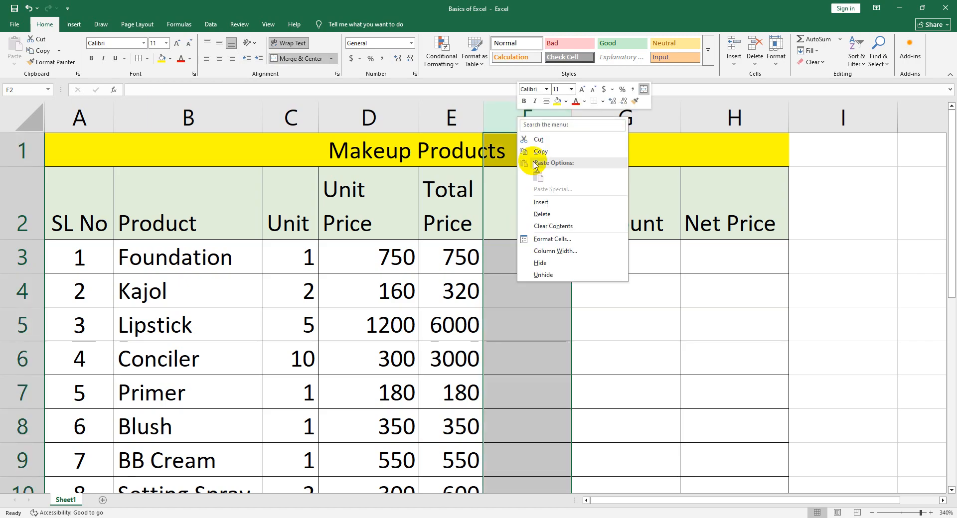
pyautogui.click(538, 217)
pyautogui.click(577, 292)
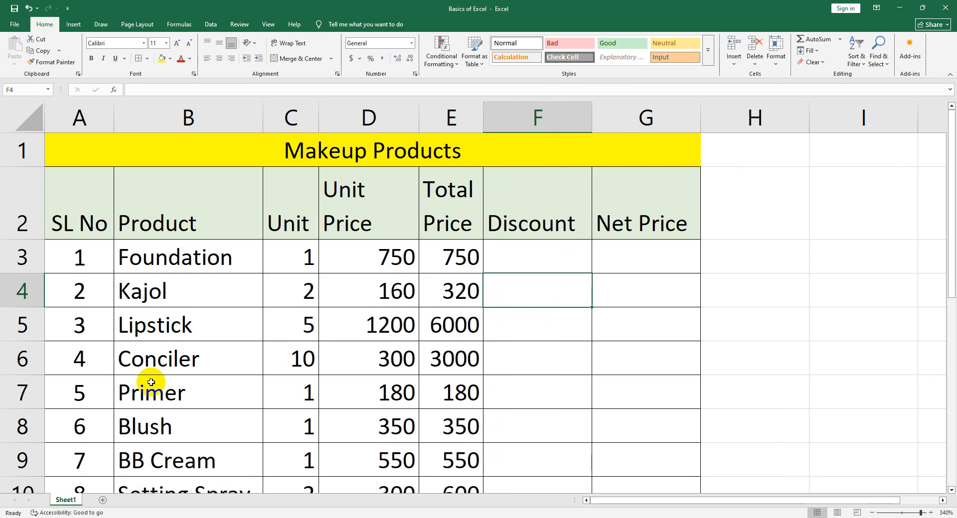
# Merge and center cells A16:B16 below the Face Wash row and label the merged cell "Total"
pyautogui.scroll(-4, 192, 360)
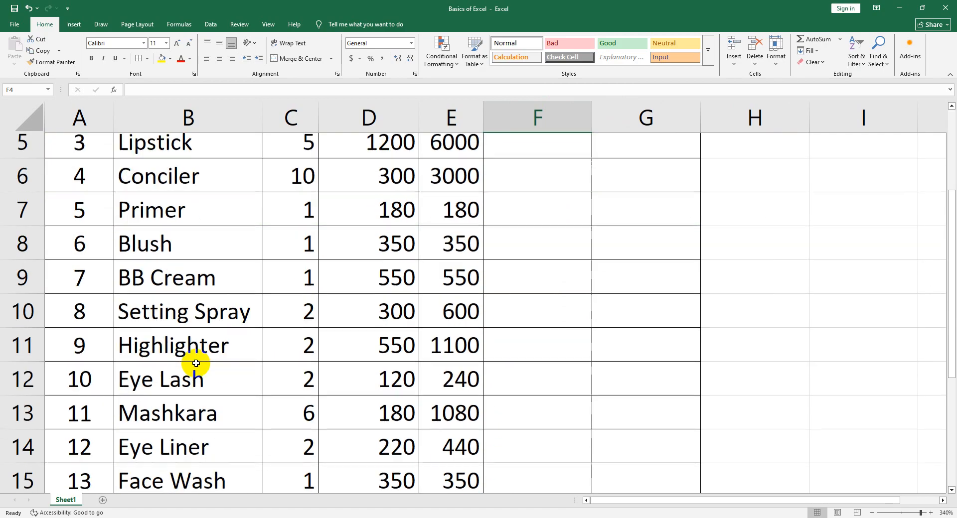
pyautogui.scroll(2, 194, 362)
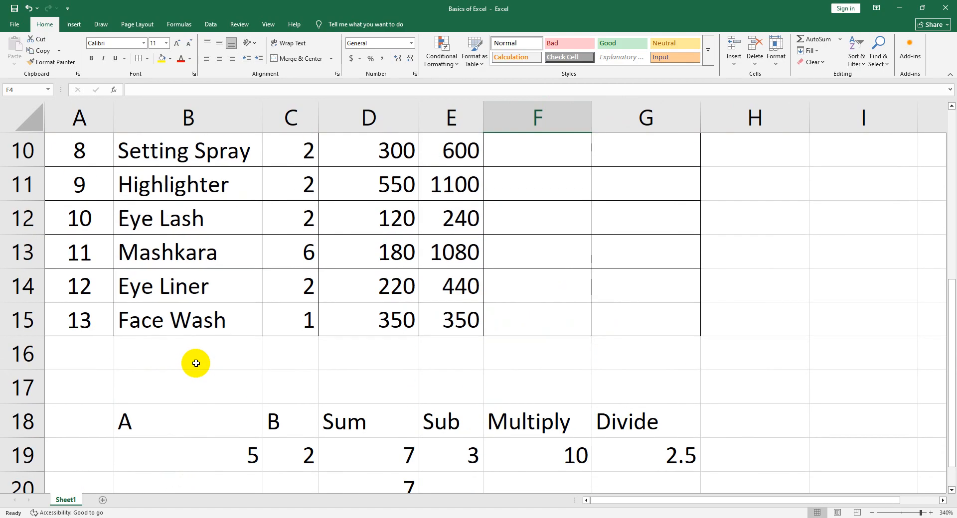
pyautogui.scroll(-1, 194, 363)
pyautogui.moveTo(93, 368); pyautogui.dragTo(209, 358)
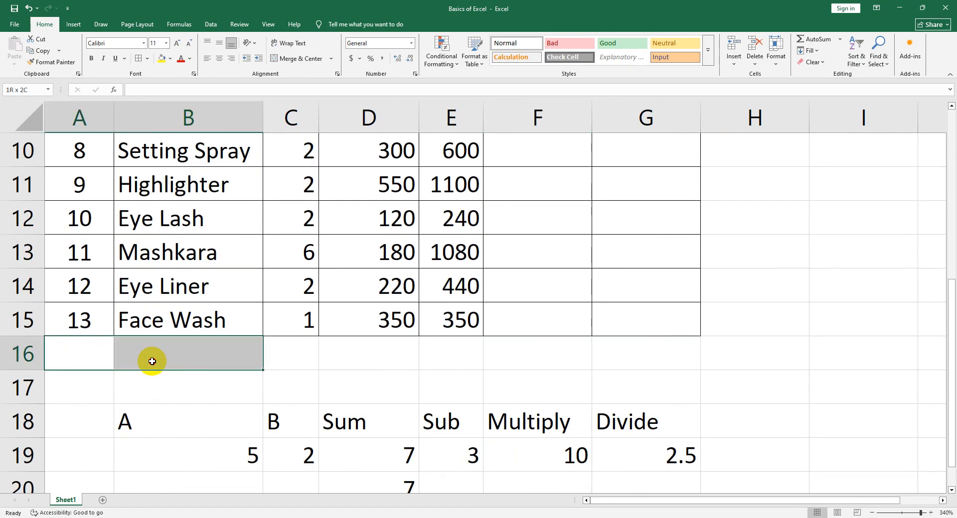
pyautogui.click(287, 59)
pyautogui.write('T')
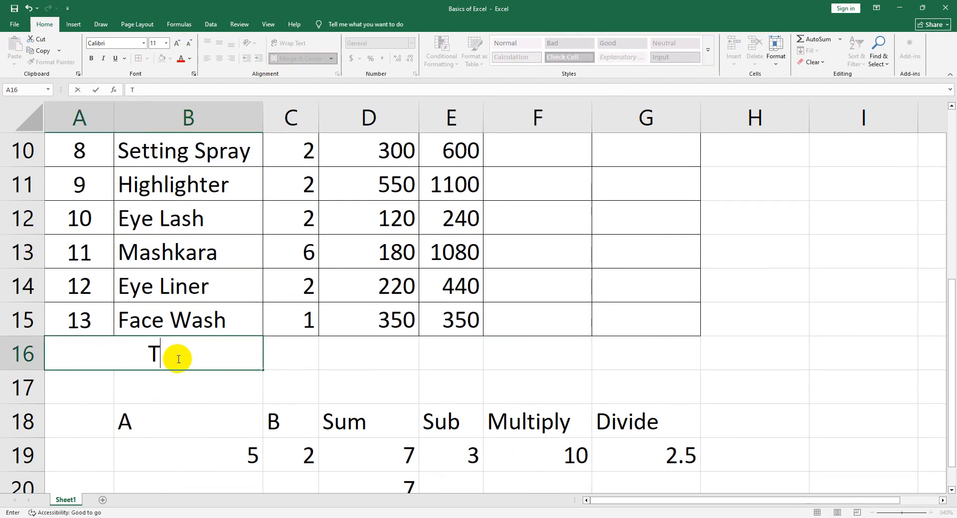
pyautogui.write('otal')
pyautogui.press('Tab')
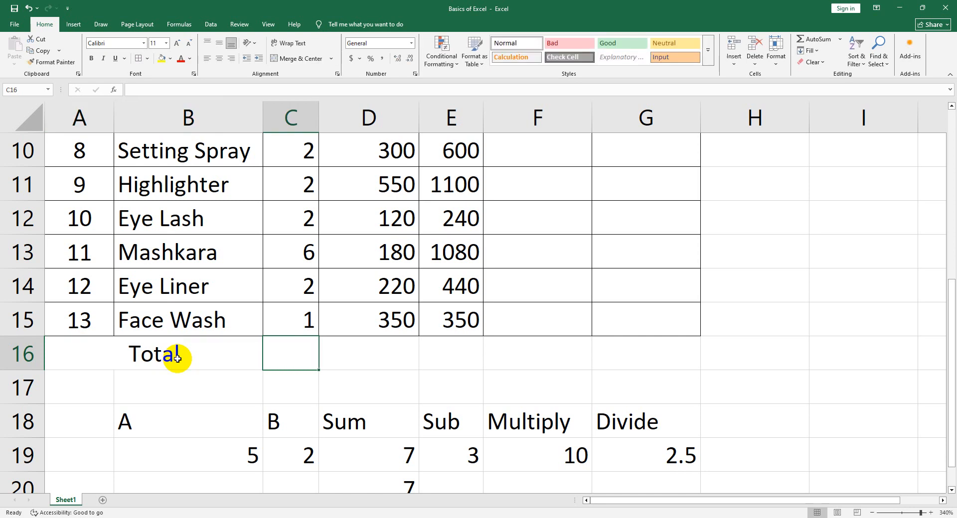
# Try totalling the Unit column in cell C16 by adding its cells one by one as =C3+C4+C5+C6
pyautogui.scroll(3, 282, 284)
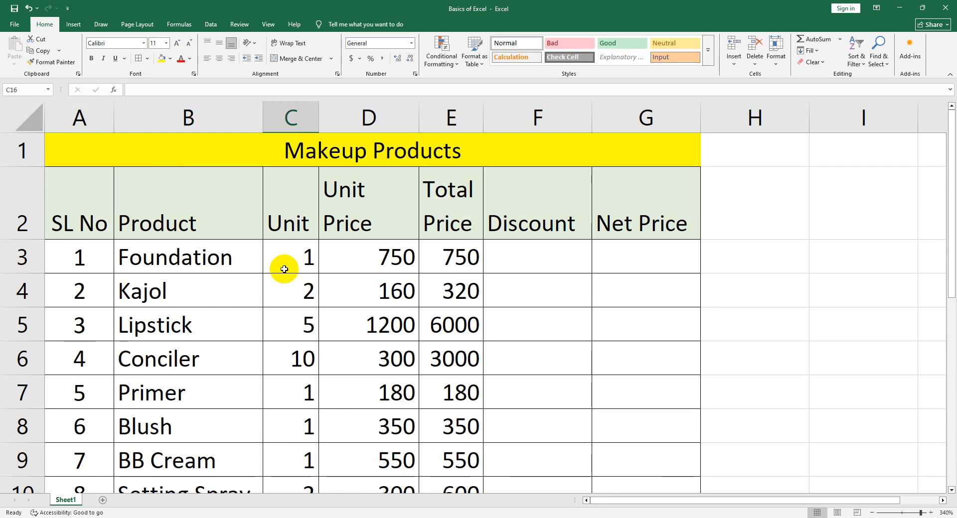
pyautogui.scroll(-3, 284, 279)
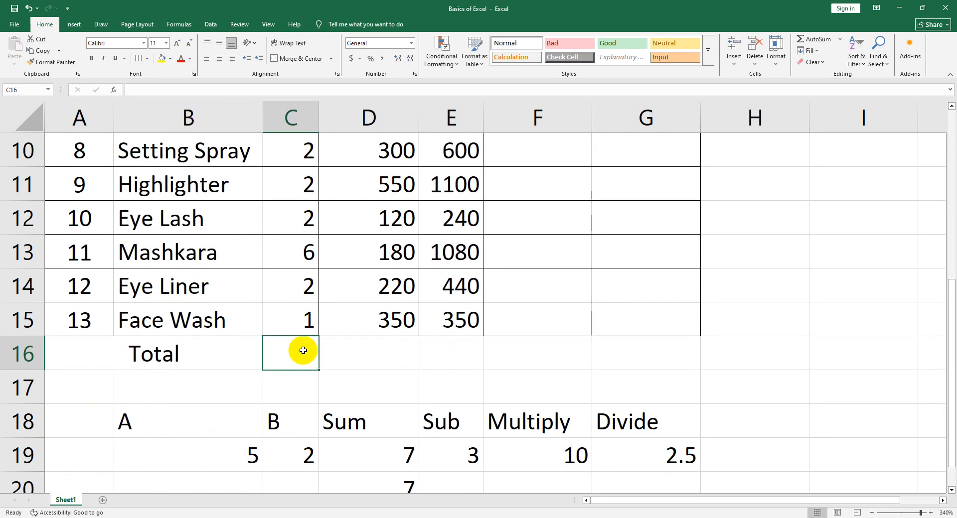
pyautogui.write('=')
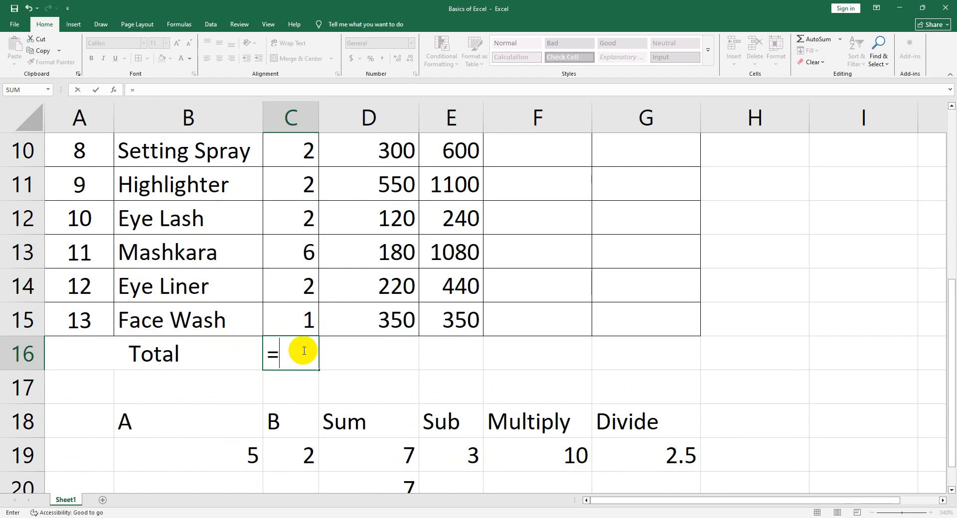
pyautogui.scroll(3, 301, 348)
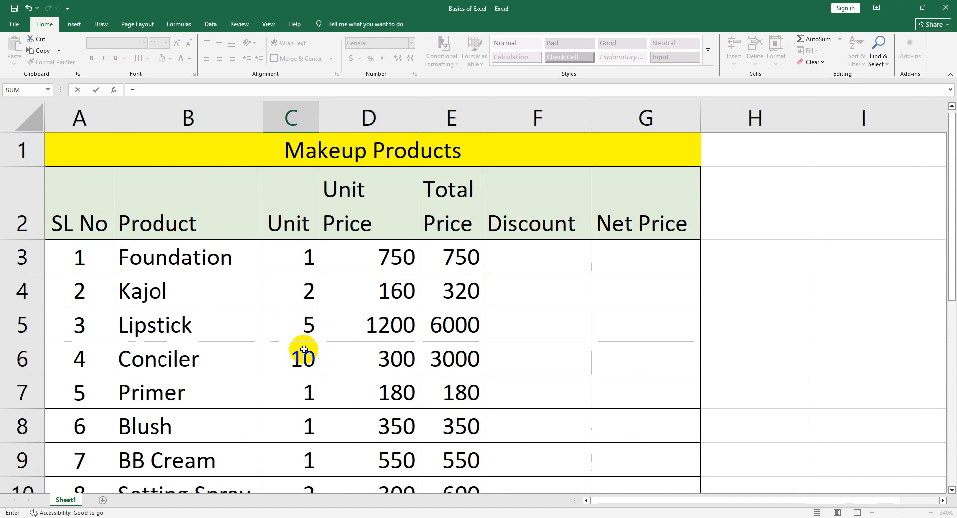
pyautogui.click(294, 258)
pyautogui.write('+')
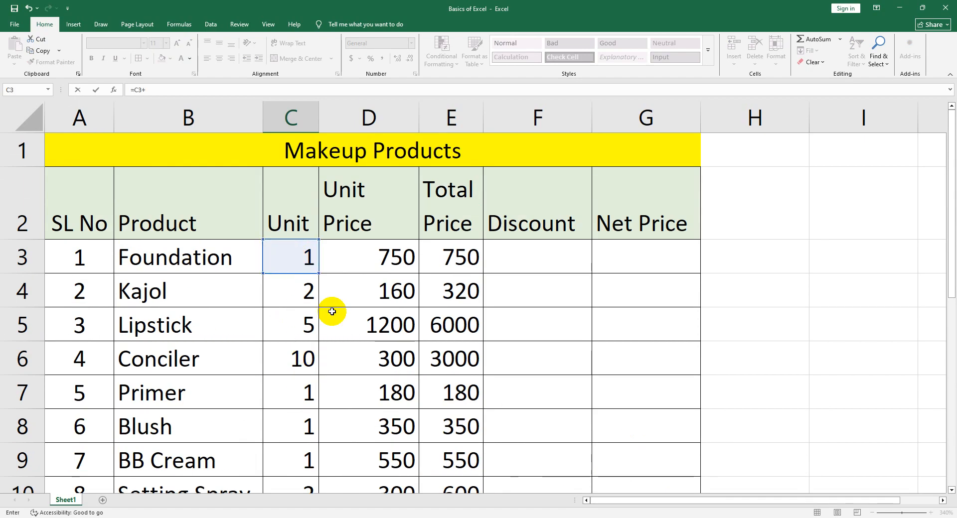
pyautogui.scroll(-4, 331, 314)
pyautogui.scroll(4, 329, 314)
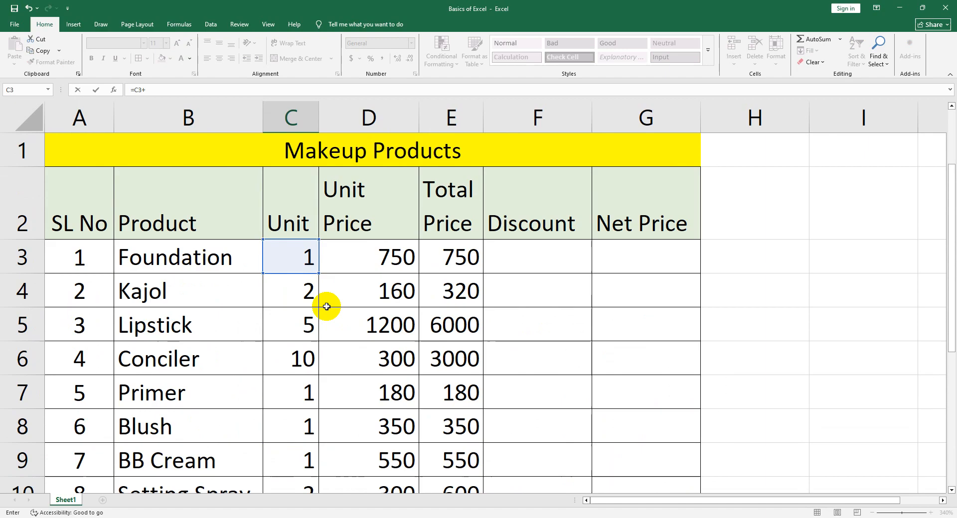
pyautogui.click(305, 292)
pyautogui.scroll(-4, 314, 326)
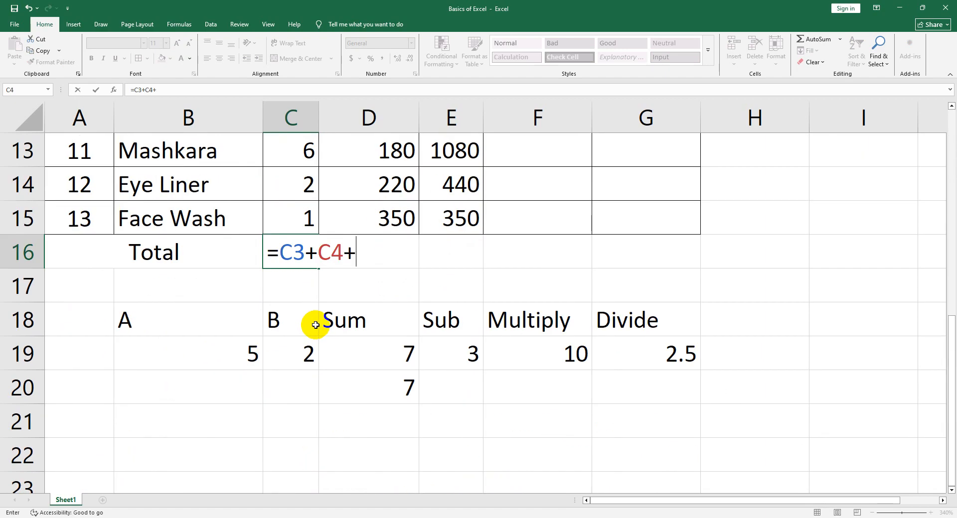
pyautogui.scroll(4, 315, 325)
pyautogui.click(302, 330)
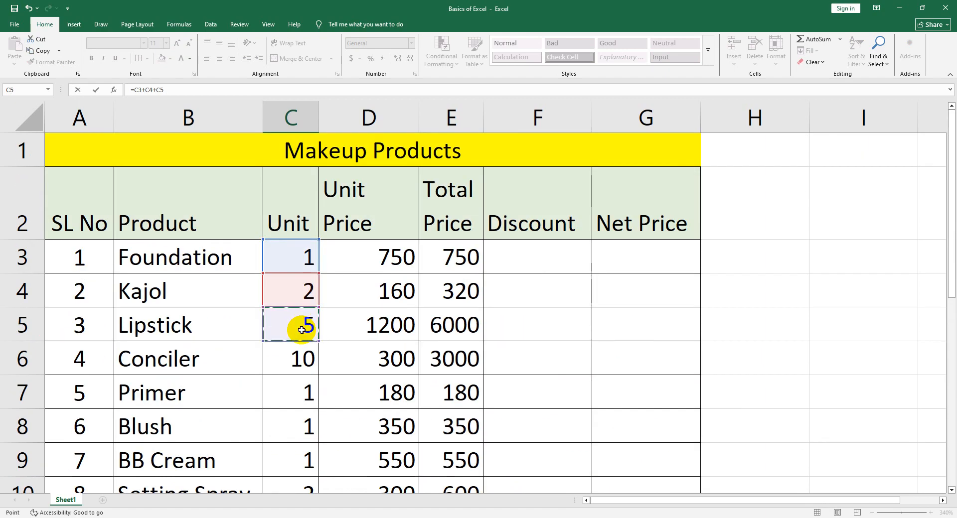
pyautogui.write('+')
pyautogui.scroll(-4, 331, 352)
pyautogui.scroll(2, 327, 344)
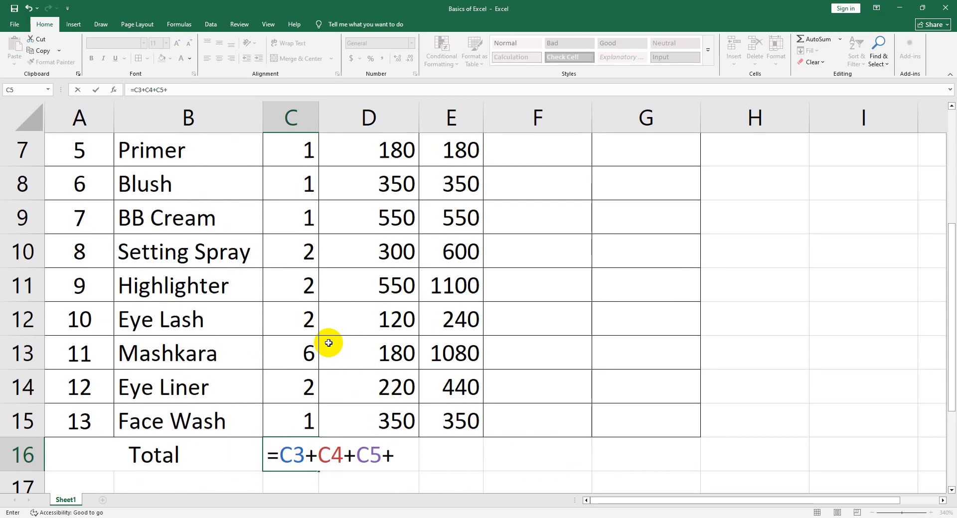
pyautogui.scroll(1, 328, 343)
pyautogui.click(288, 218)
pyautogui.scroll(-3, 348, 304)
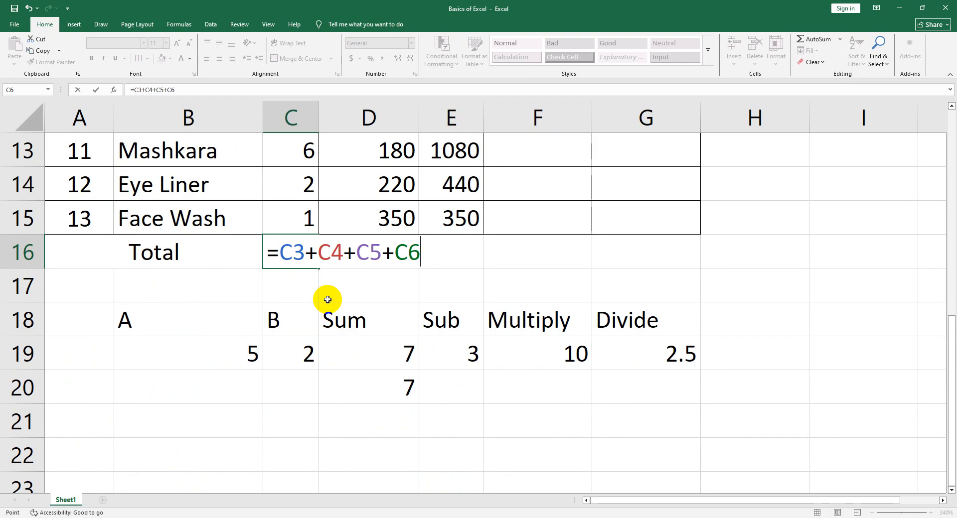
# Clear the unfinished addition formula from cell C16
pyautogui.press('BackSpace')
pyautogui.press('BackSpace')
pyautogui.press('BackSpace')
pyautogui.press('BackSpace')
pyautogui.press('BackSpace')
pyautogui.press('BackSpace')
pyautogui.press('BackSpace')
pyautogui.press('BackSpace')
pyautogui.press('BackSpace')
pyautogui.press('BackSpace')
pyautogui.press('BackSpace')
pyautogui.press('BackSpace')
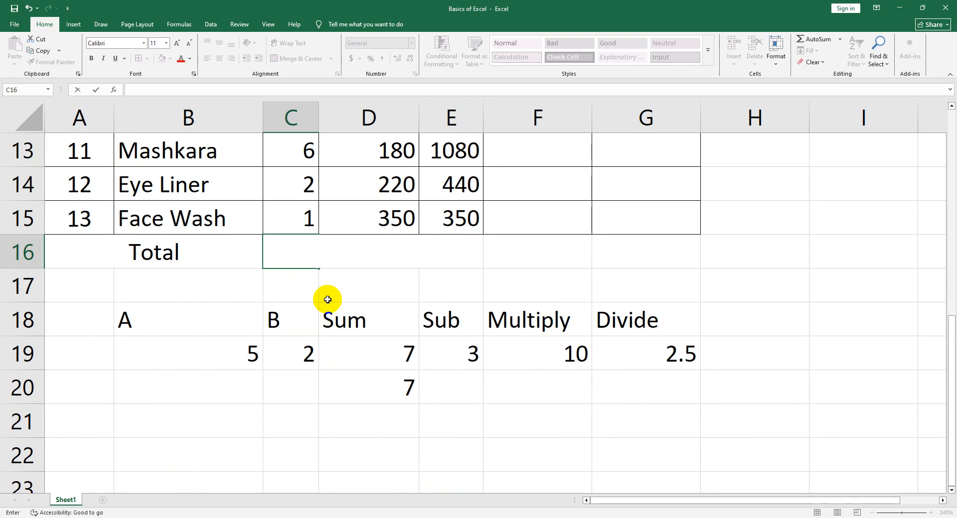
pyautogui.click(327, 300)
# Start a SUM formula in the Total row's Unit cell, C16
pyautogui.click(297, 252)
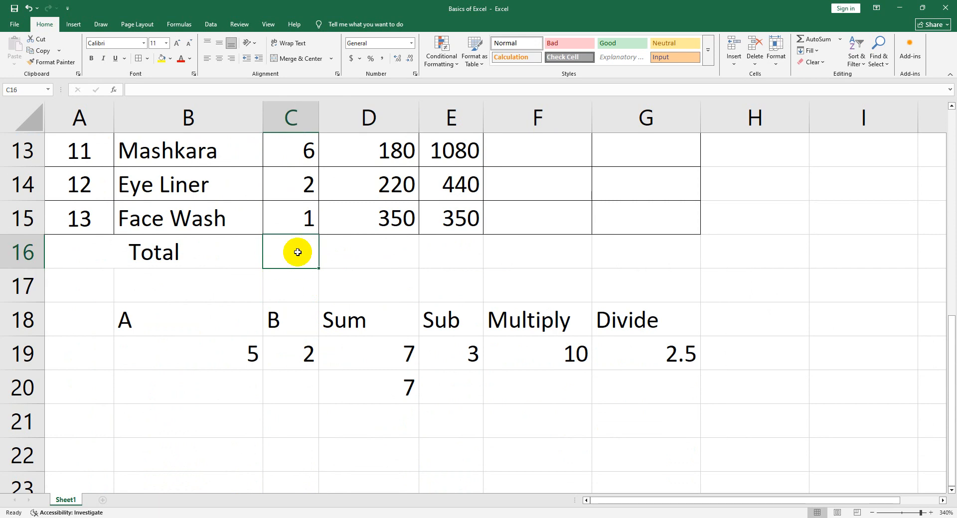
pyautogui.write('=sum')
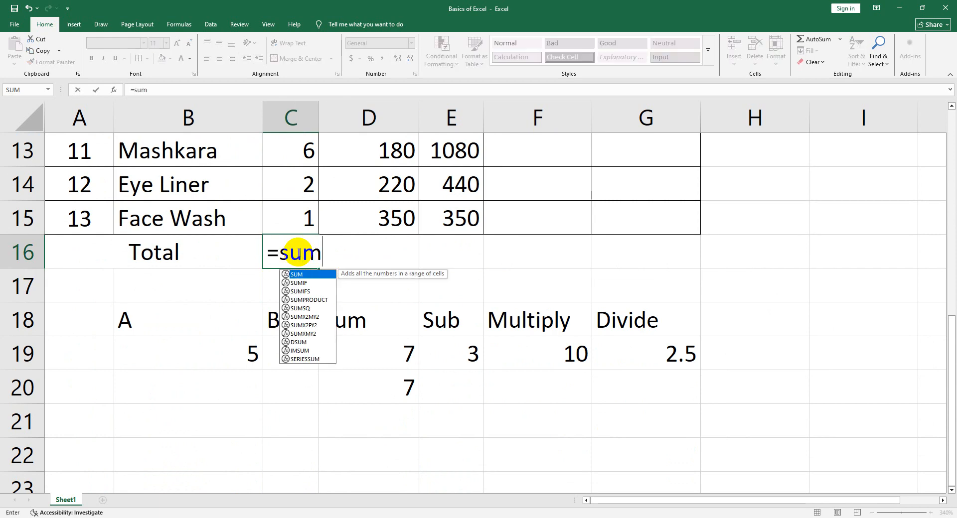
pyautogui.write('(')
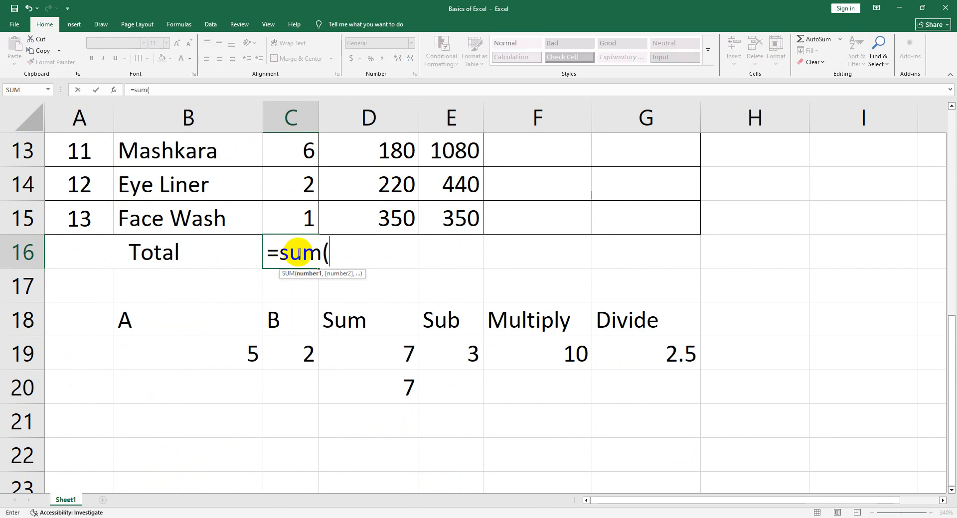
# Try entering C3 and C4 as separate comma-separated arguments of the SUM formula, and remove them again
pyautogui.scroll(4, 304, 254)
pyautogui.click(311, 260)
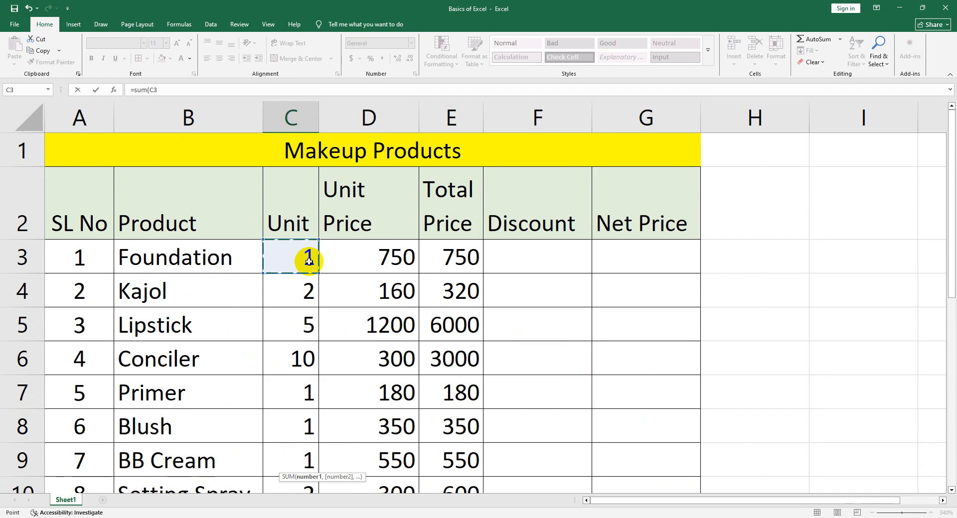
pyautogui.write(',')
pyautogui.scroll(-1, 329, 267)
pyautogui.scroll(3, 328, 299)
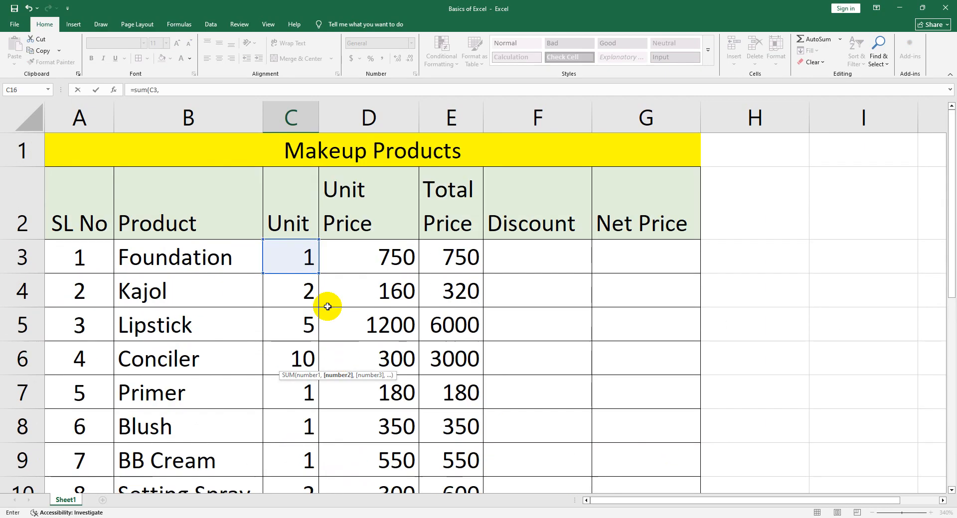
pyautogui.click(305, 299)
pyautogui.scroll(-3, 348, 299)
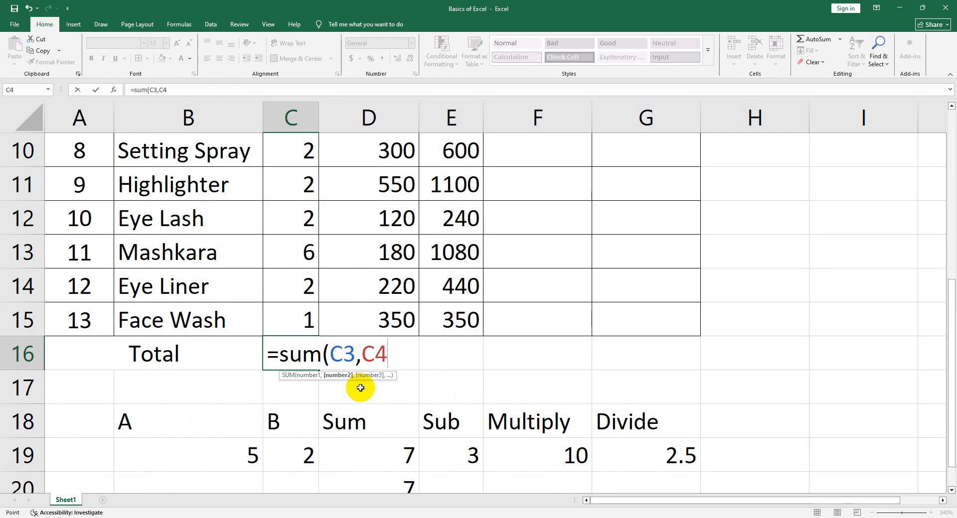
pyautogui.press('BackSpace')
pyautogui.press('BackSpace')
pyautogui.press('BackSpace')
pyautogui.press('BackSpace')
pyautogui.press('BackSpace')
pyautogui.press('BackSpace')
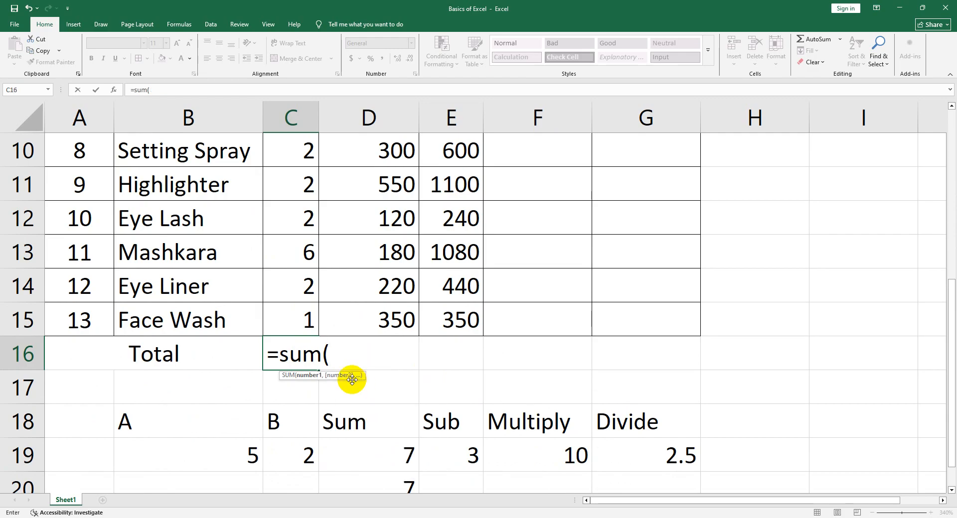
# Complete the SUM formula in C16 with the range C3:C15, giving =sum(C3:C15)
pyautogui.scroll(2, 349, 349)
pyautogui.scroll(1, 325, 282)
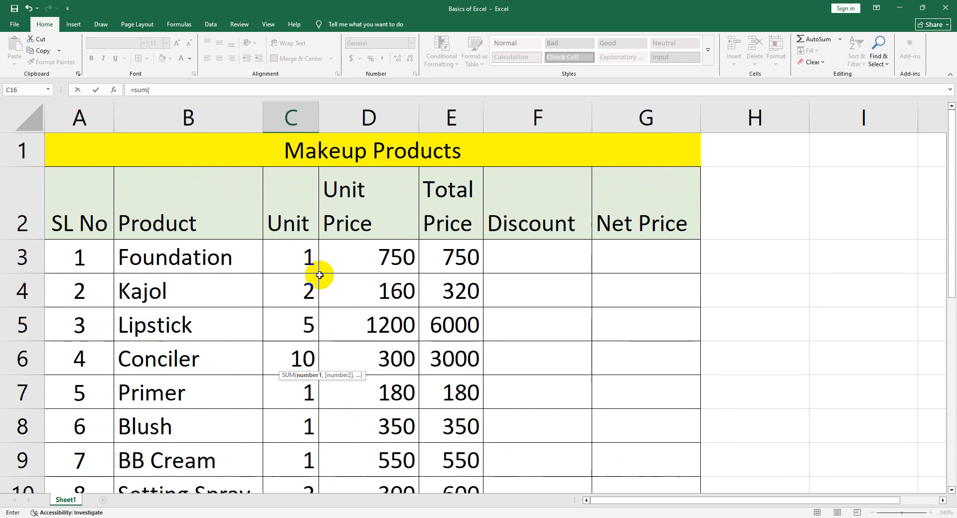
pyautogui.click(292, 257)
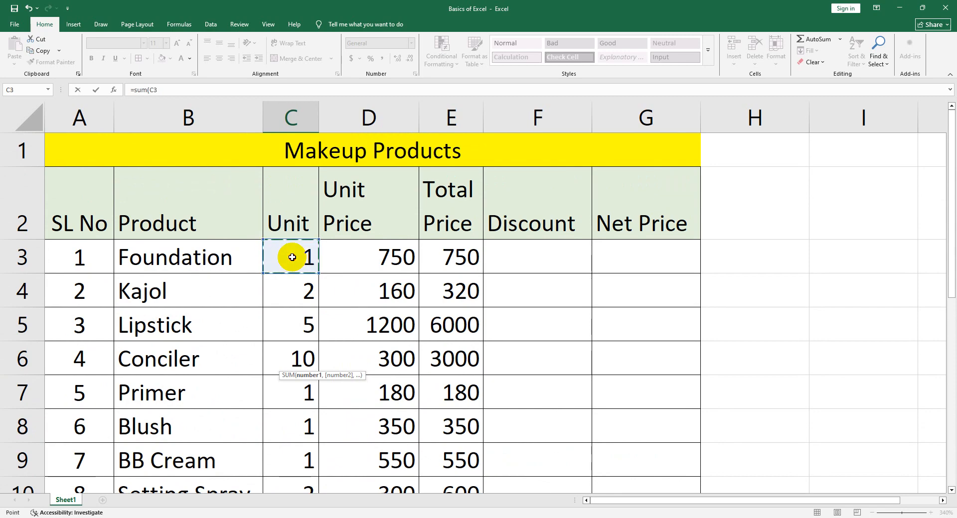
pyautogui.moveTo(292, 259); pyautogui.dragTo(298, 392)
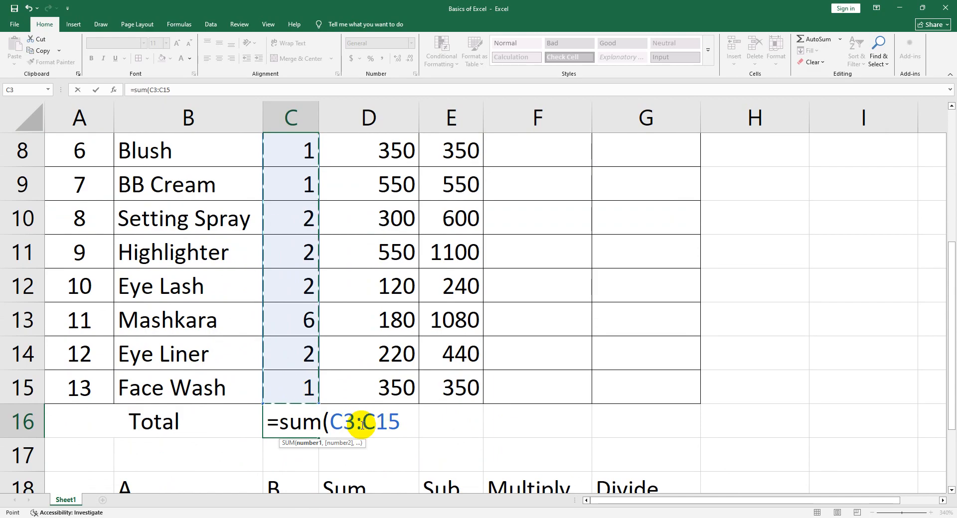
pyautogui.moveTo(356, 423); pyautogui.dragTo(365, 423)
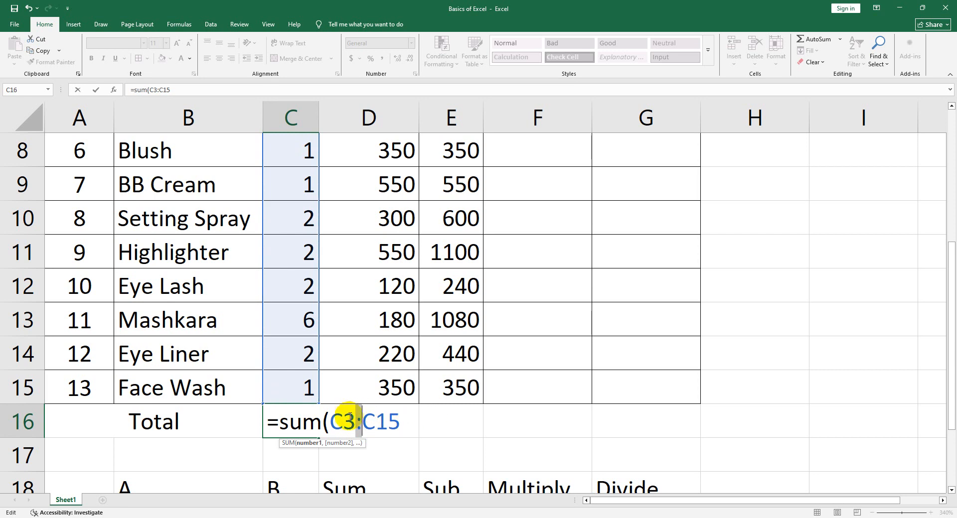
pyautogui.click(407, 424)
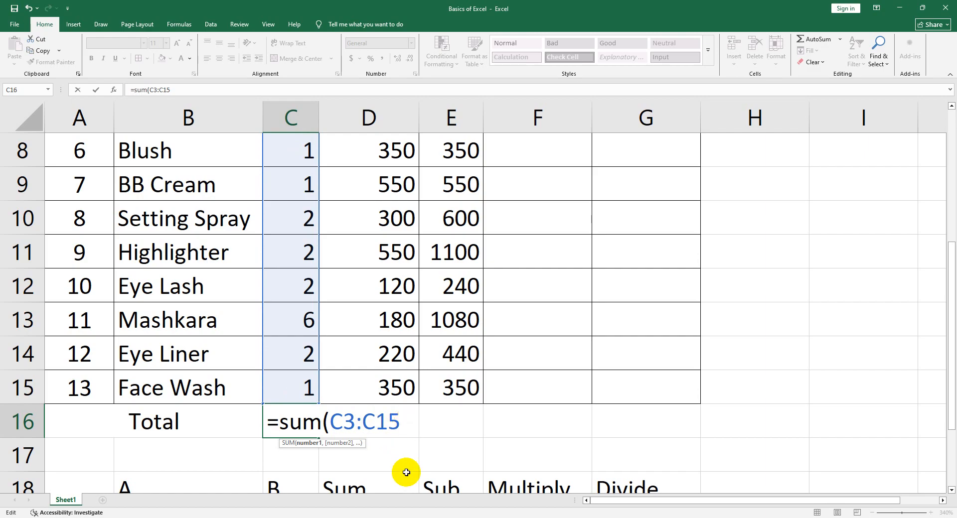
pyautogui.write(')')
pyautogui.press('Return')
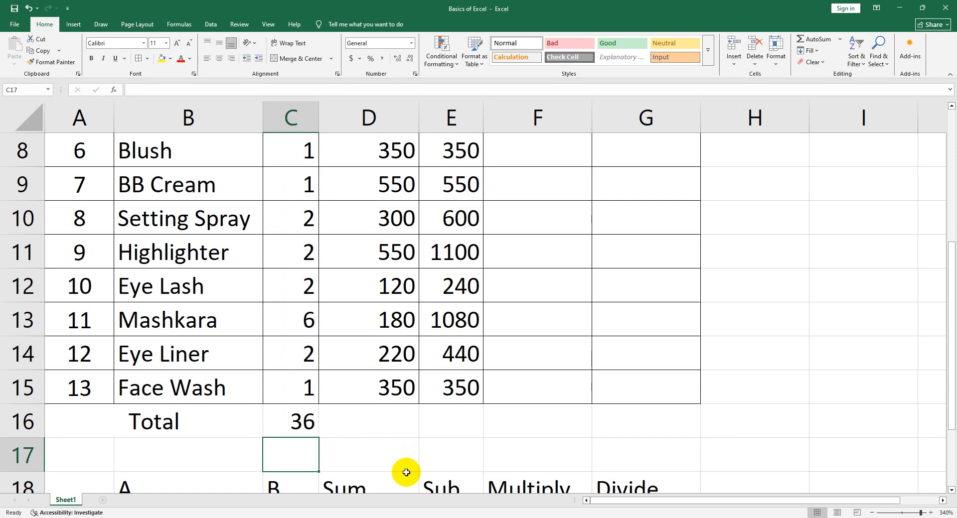
# Inspect the SUM formula in cell C16, highlighting the colon between its first and last cell references
pyautogui.click(306, 422)
pyautogui.doubleClick(307, 421)
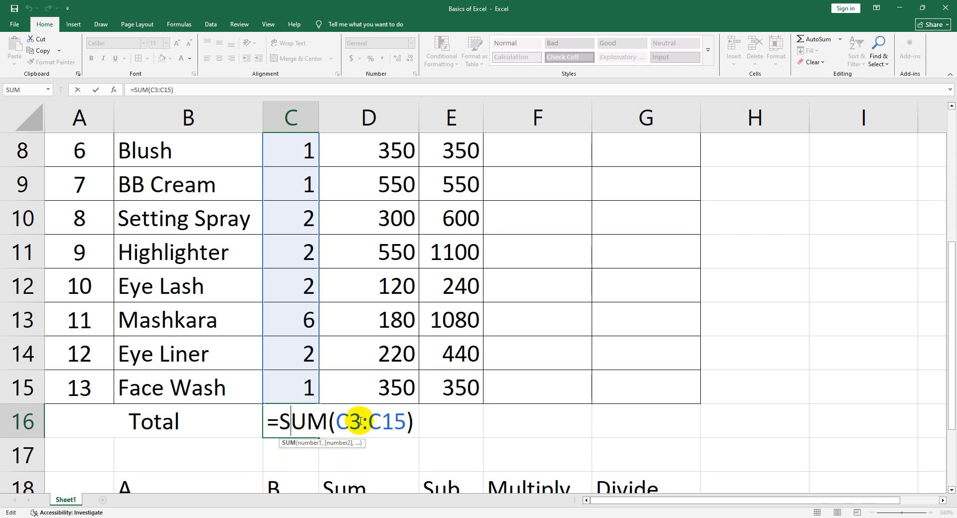
pyautogui.moveTo(361, 424); pyautogui.dragTo(366, 423)
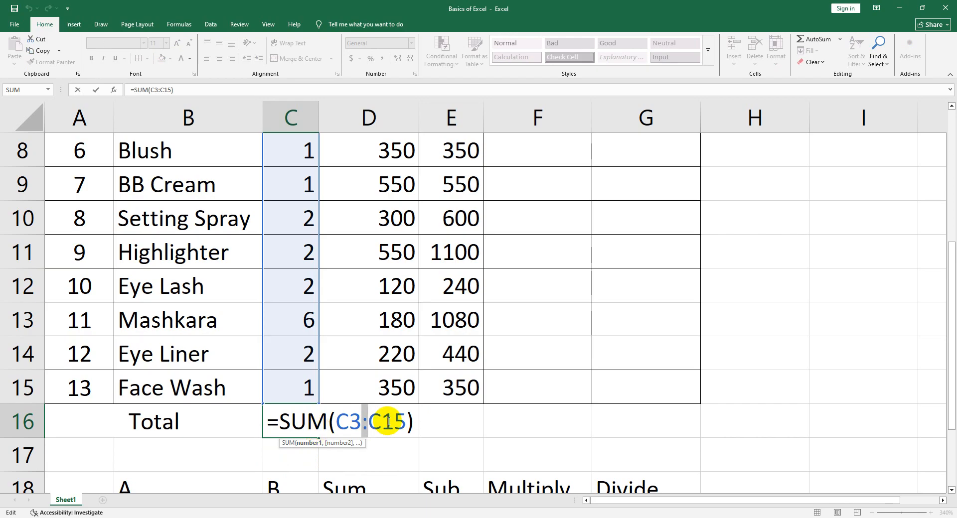
pyautogui.press('Return')
# Total the Unit Price column in cell D16 with the formula =sum(D3:D15)
pyautogui.click(356, 414)
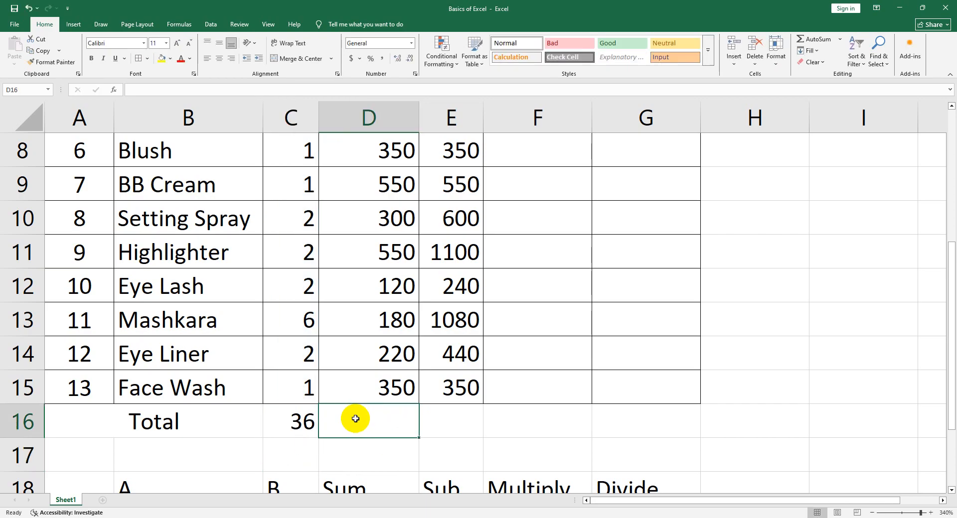
pyautogui.doubleClick(360, 419)
pyautogui.write('=sum(')
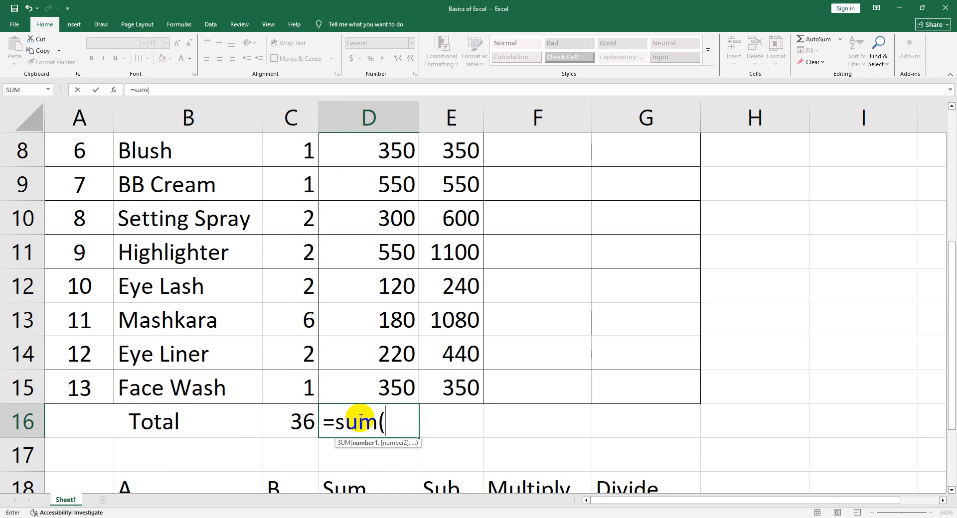
pyautogui.scroll(3, 360, 418)
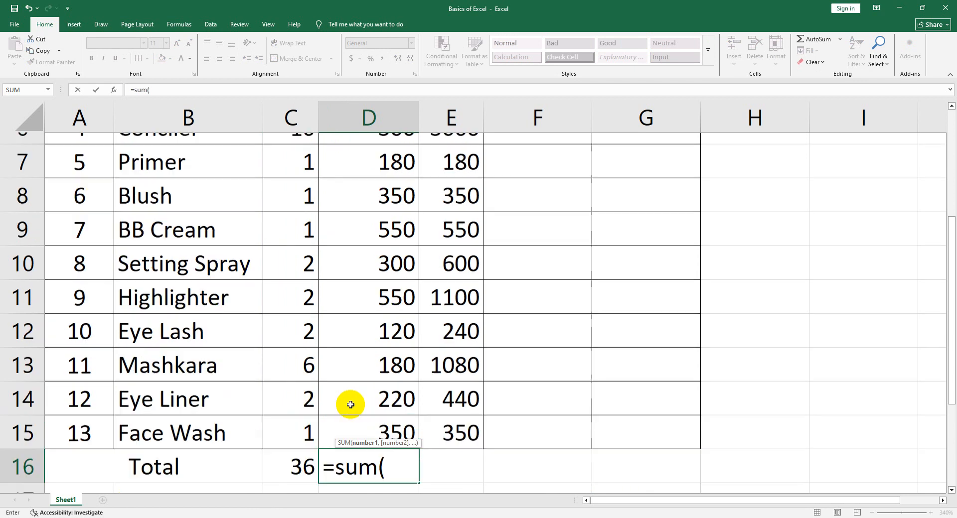
pyautogui.moveTo(357, 267); pyautogui.dragTo(353, 387)
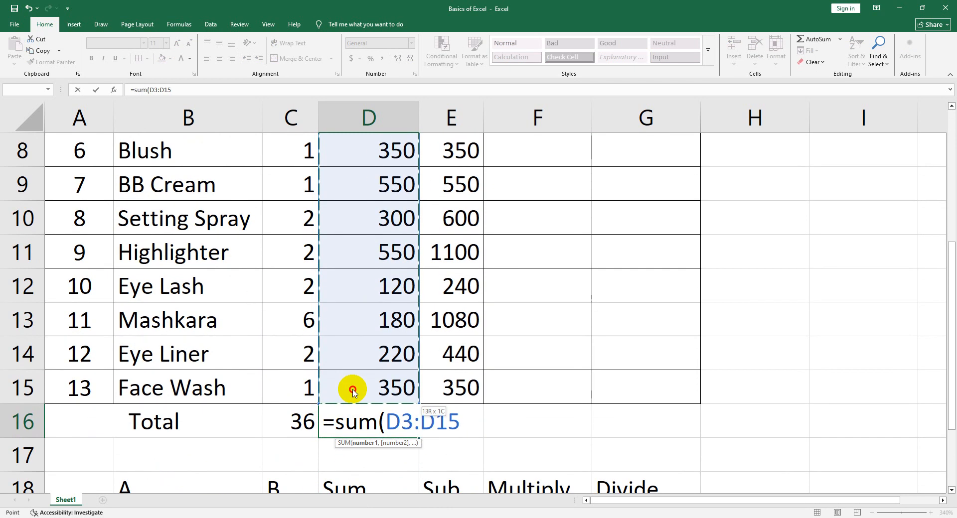
pyautogui.write(')')
pyautogui.press('Return')
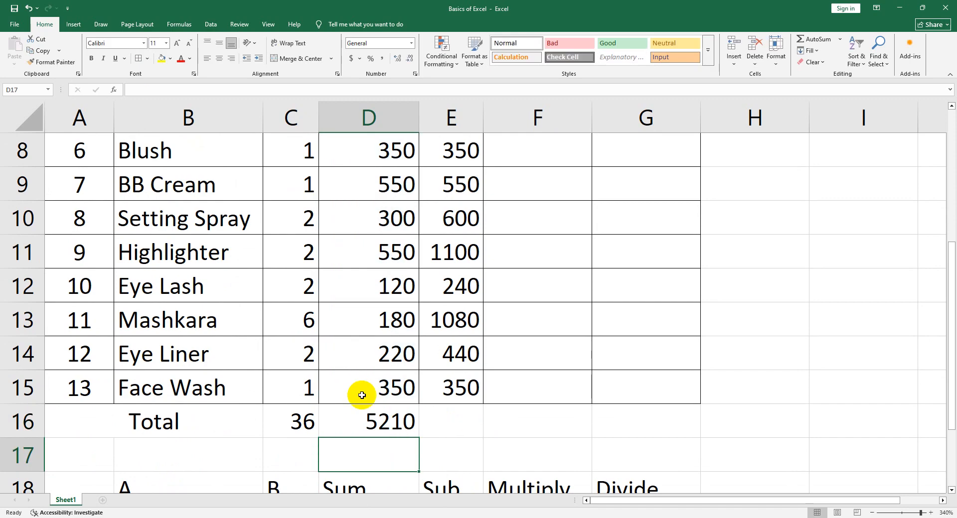
# Fill the SUM formula from C16 across the Total row through the Total Price cell, E16
pyautogui.click(363, 422)
pyautogui.click(286, 423)
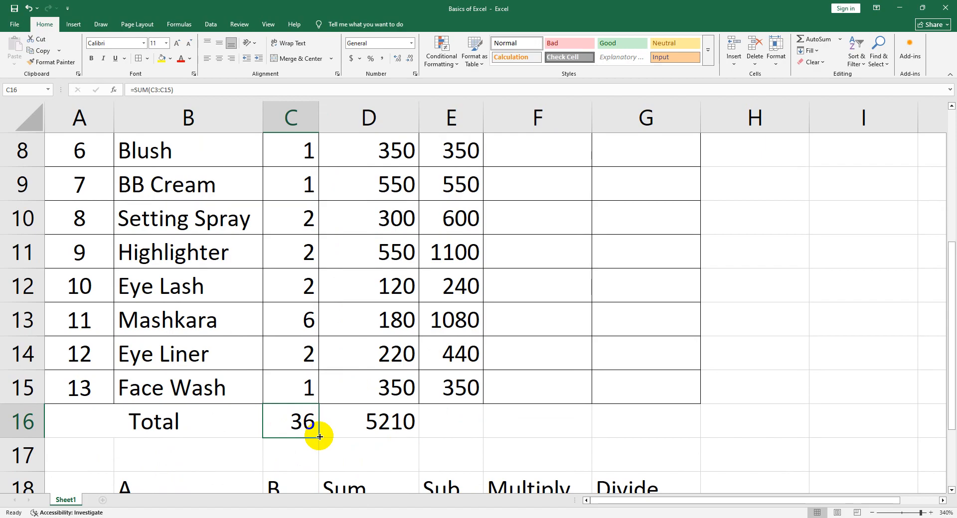
pyautogui.moveTo(319, 431); pyautogui.dragTo(464, 429)
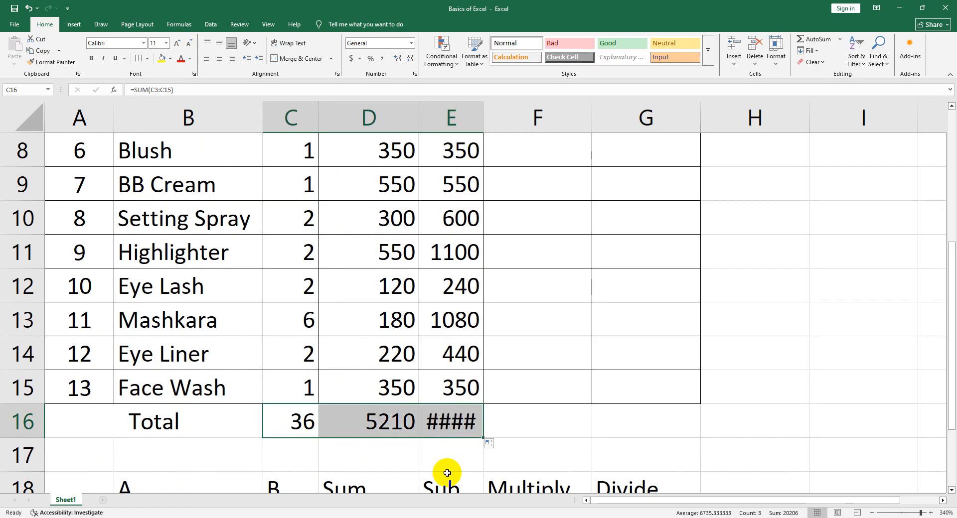
# Inspect the filled SUM formulas in cells E16 and D16 of the Total row
pyautogui.click(449, 424)
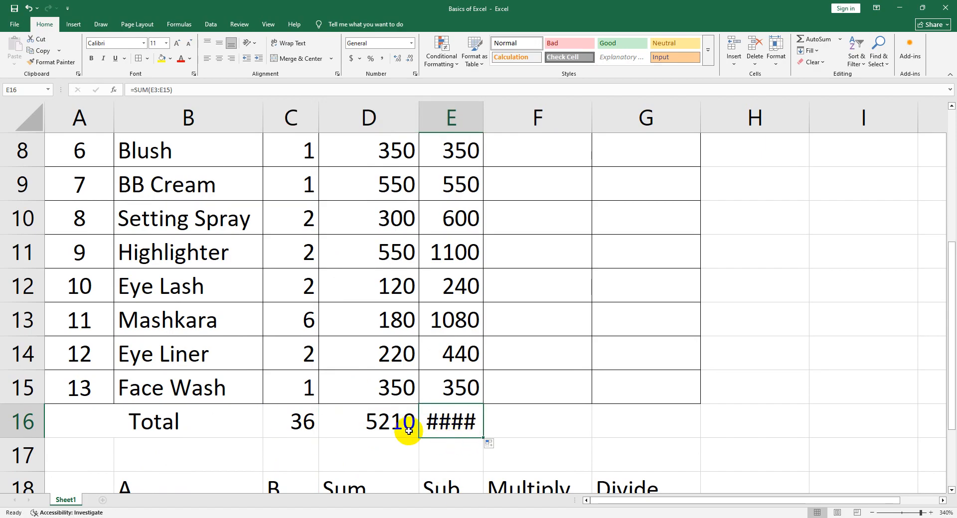
pyautogui.click(373, 422)
pyautogui.doubleClick(373, 421)
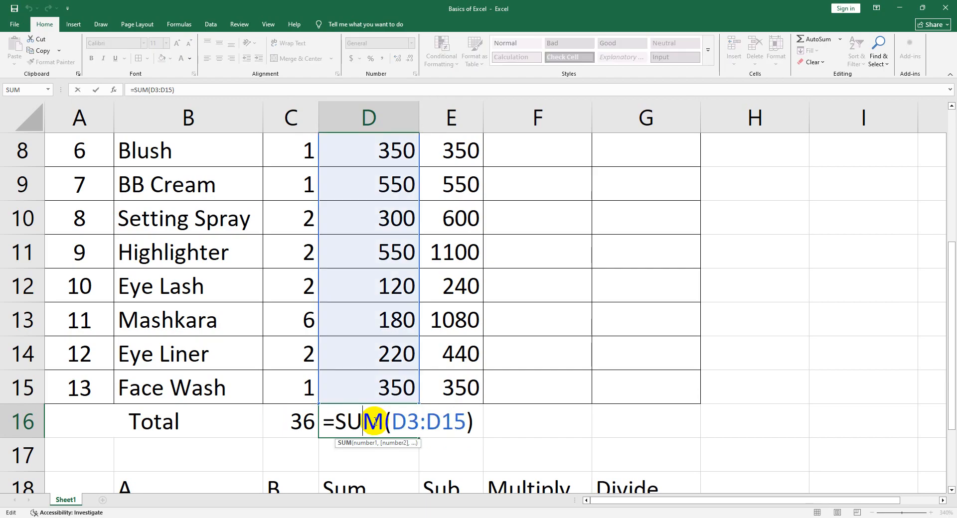
# Widen column E so the Total Price sum in E16 fits its cell
pyautogui.press('Return')
pyautogui.click(451, 422)
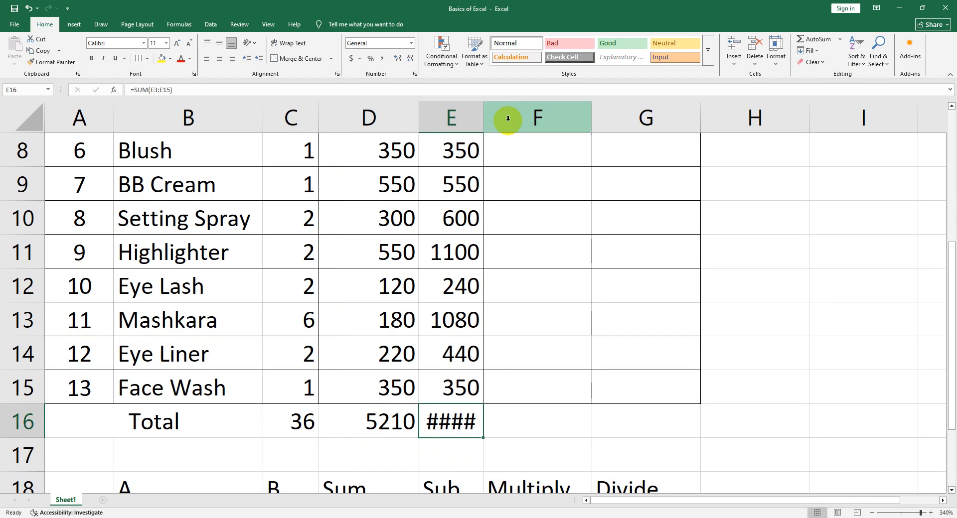
pyautogui.moveTo(484, 113); pyautogui.dragTo(505, 112)
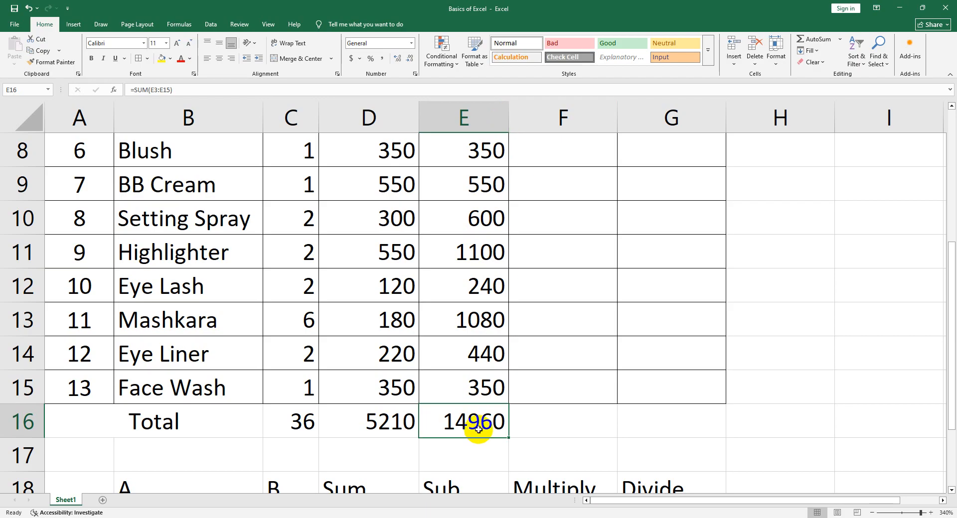
# Review the Unit Price and Total Price sums in D16 and E16 and return to the first Discount cell, F3
pyautogui.scroll(3, 479, 428)
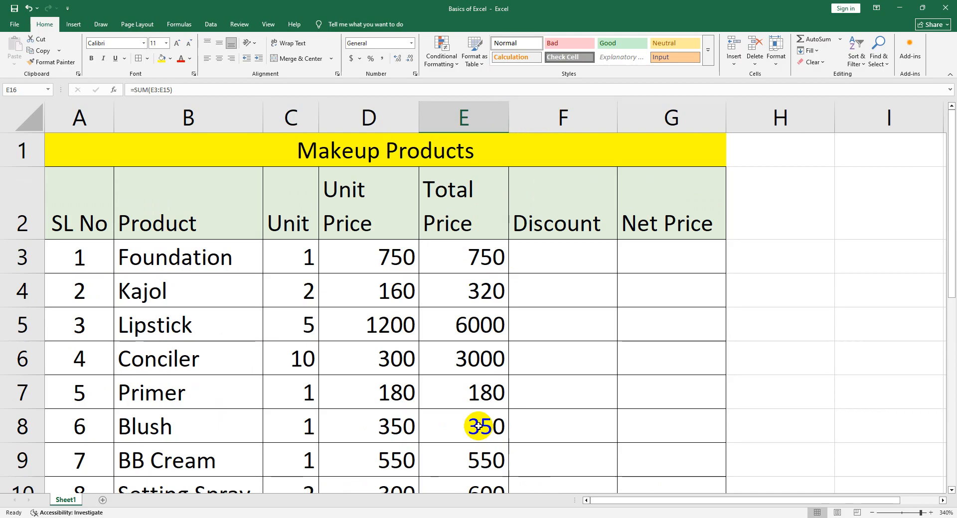
pyautogui.scroll(-3, 478, 428)
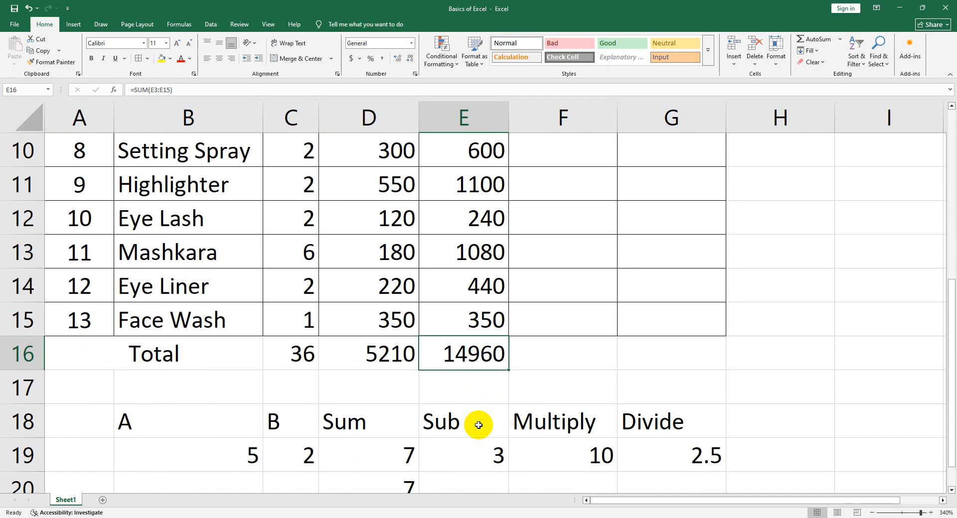
pyautogui.click(377, 356)
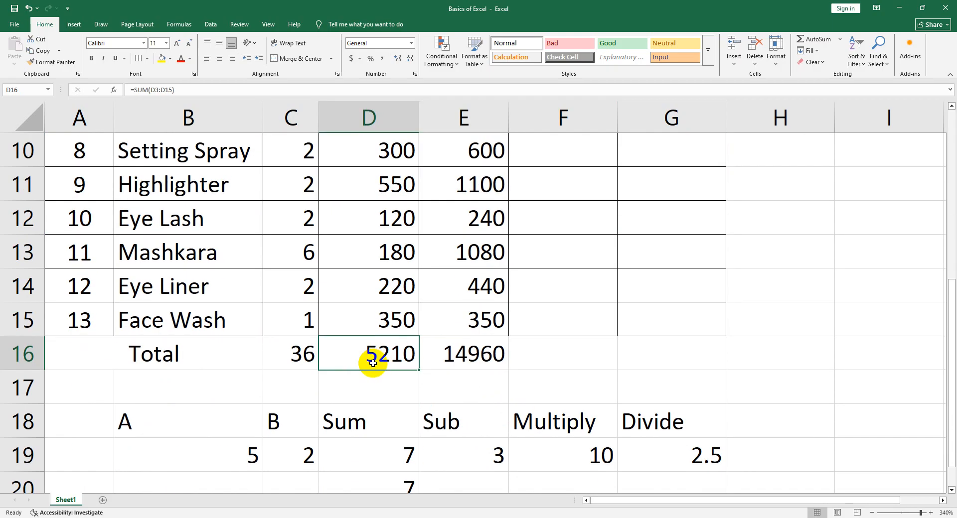
pyautogui.click(431, 355)
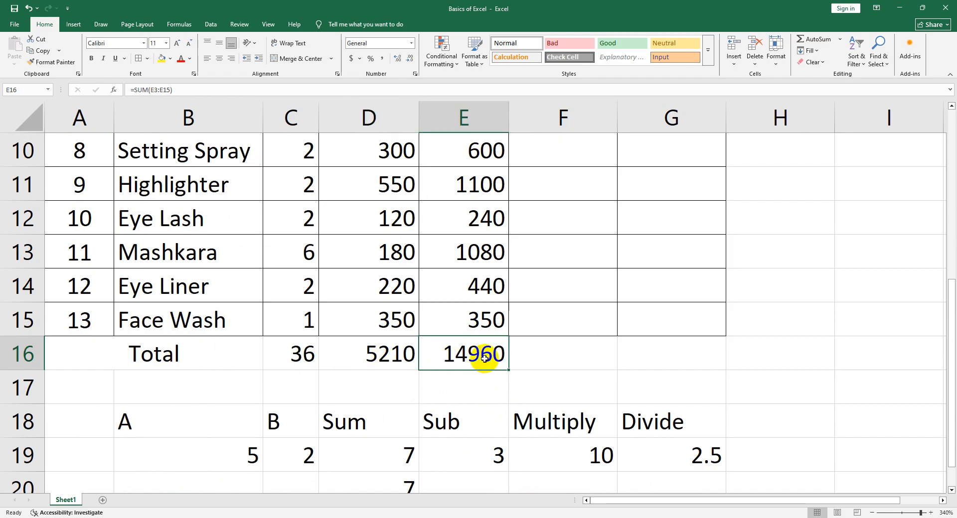
pyautogui.scroll(3, 494, 365)
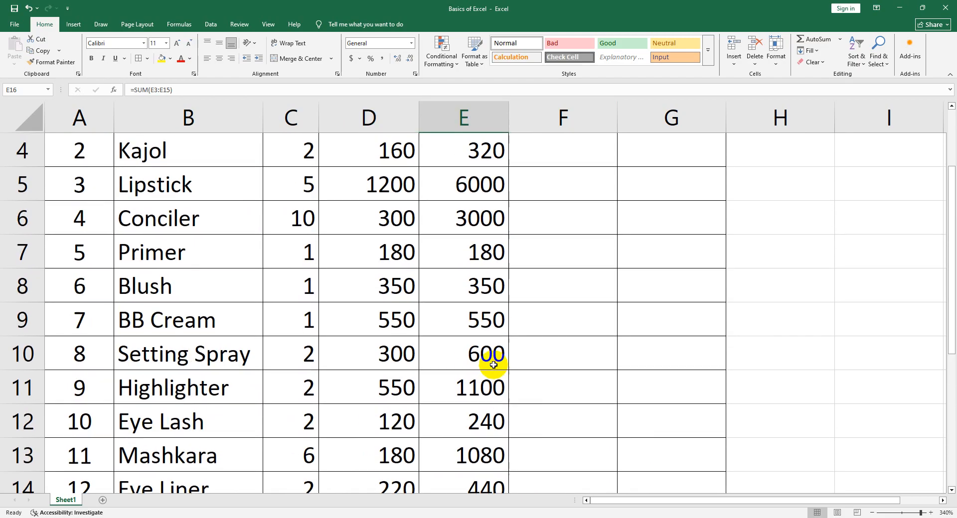
pyautogui.click(545, 258)
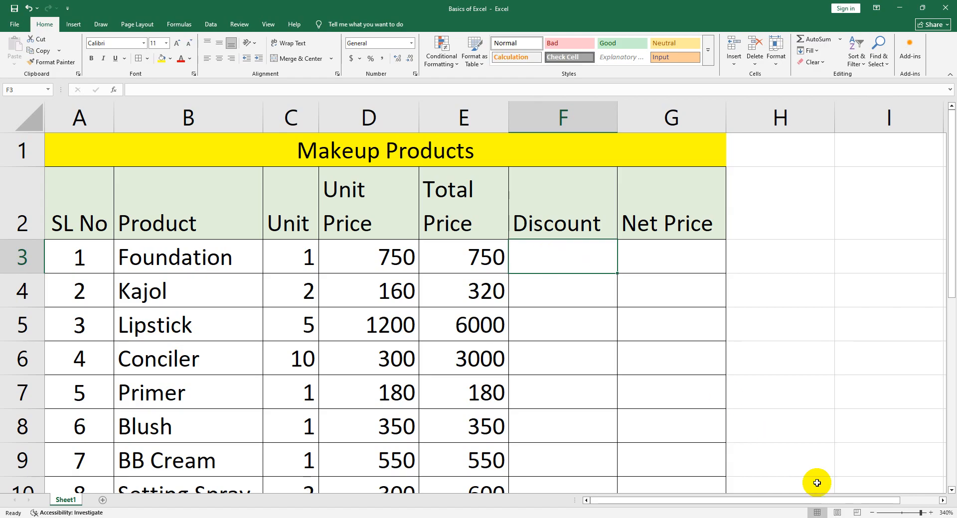
# Switch to Paint, undo the latest strokes of the handwritten percentage calculation, and close the drawing without saving it
pyautogui.click(845, 517)
pyautogui.click(831, 515)
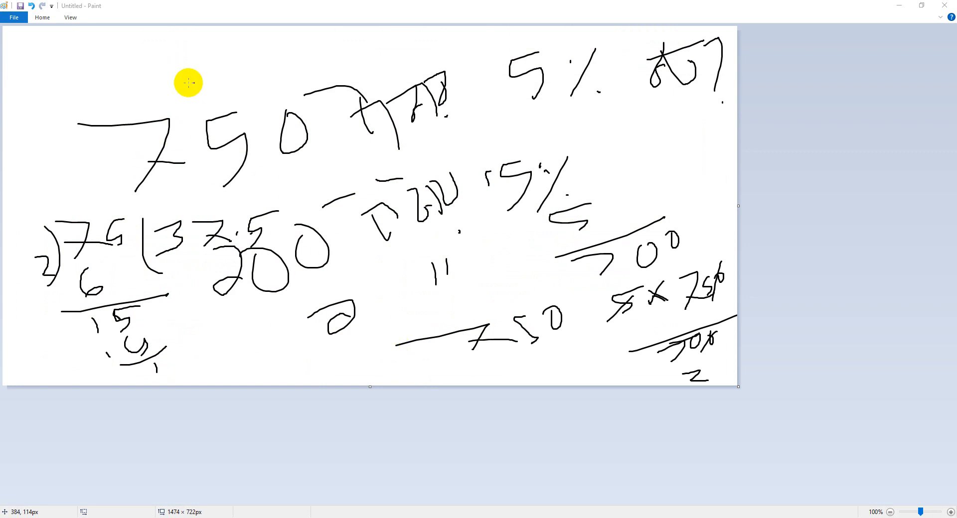
pyautogui.click(30, 7)
pyautogui.click(30, 6)
pyautogui.click(30, 7)
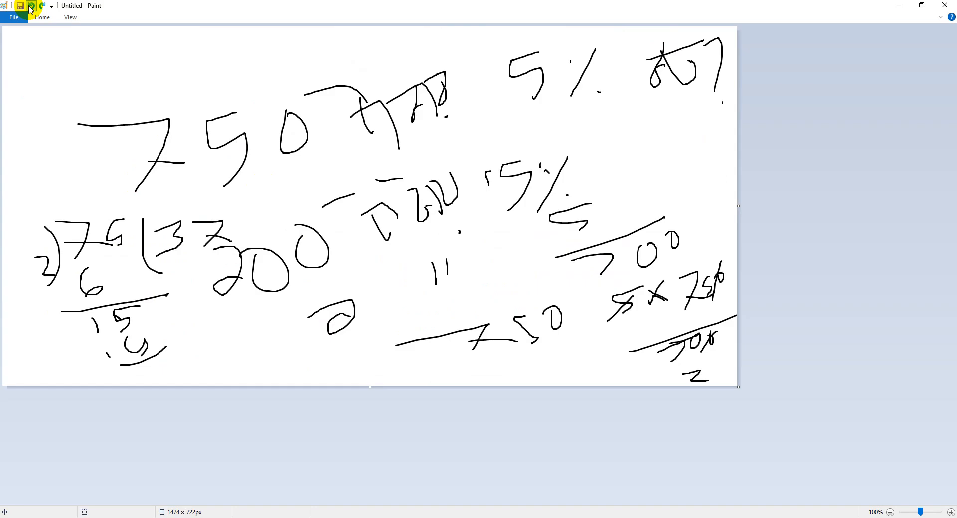
pyautogui.click(30, 7)
pyautogui.click(30, 6)
pyautogui.click(30, 7)
pyautogui.click(29, 7)
pyautogui.click(29, 6)
pyautogui.click(30, 6)
pyautogui.click(29, 7)
pyautogui.click(30, 7)
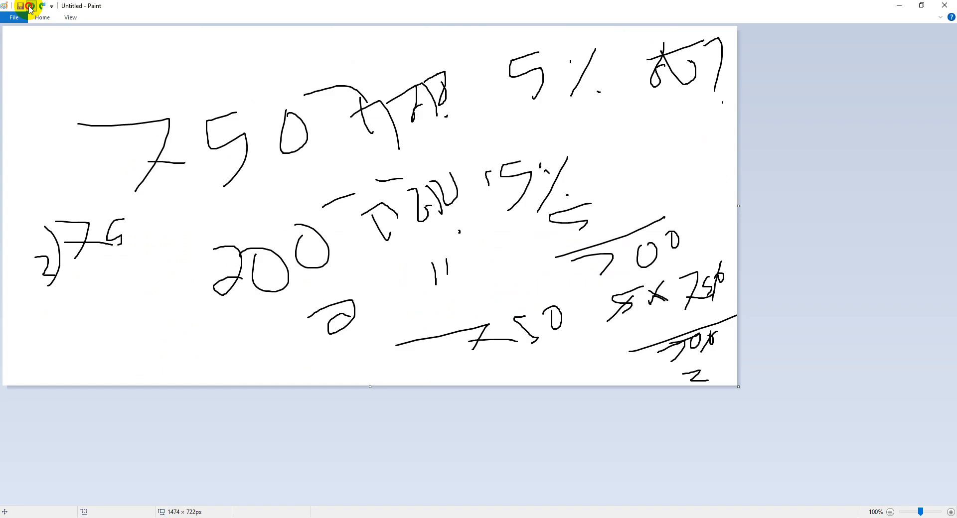
pyautogui.click(29, 6)
pyautogui.click(30, 7)
pyautogui.click(30, 7)
pyautogui.click(30, 7)
pyautogui.click(30, 7)
pyautogui.click(30, 6)
pyautogui.click(30, 7)
pyautogui.click(29, 7)
pyautogui.click(30, 6)
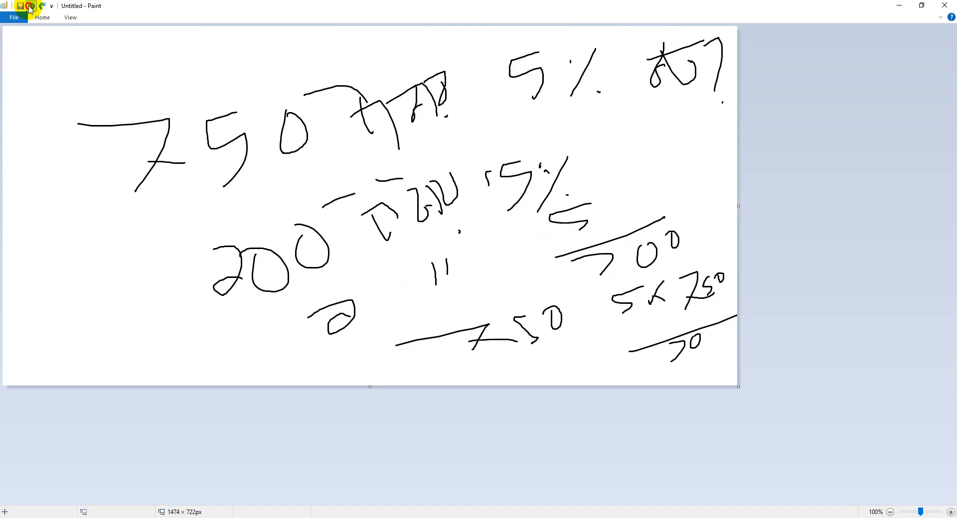
pyautogui.click(30, 6)
pyautogui.click(30, 7)
pyautogui.click(942, 11)
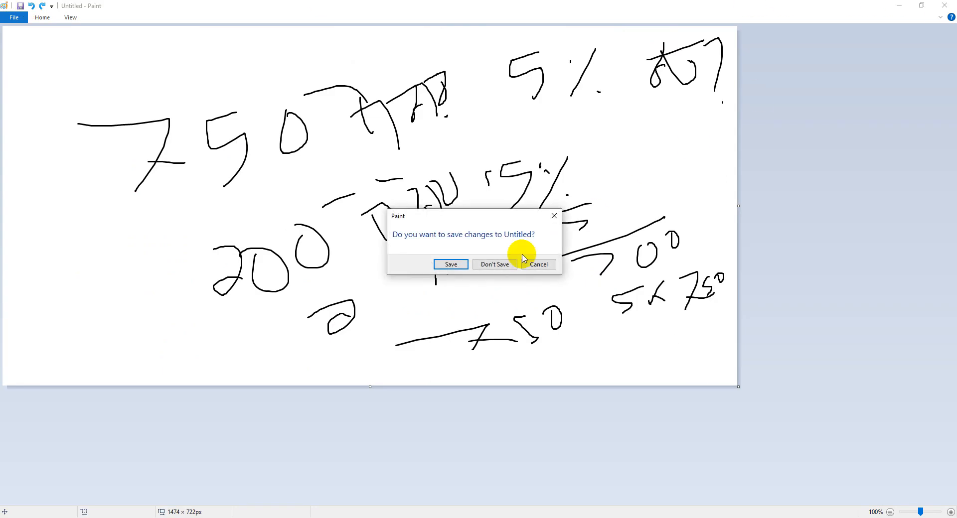
pyautogui.click(492, 264)
# Calculate the Foundation row's 5 percent discount in cell F3 with the formula =(E3*5)/100
pyautogui.click(558, 263)
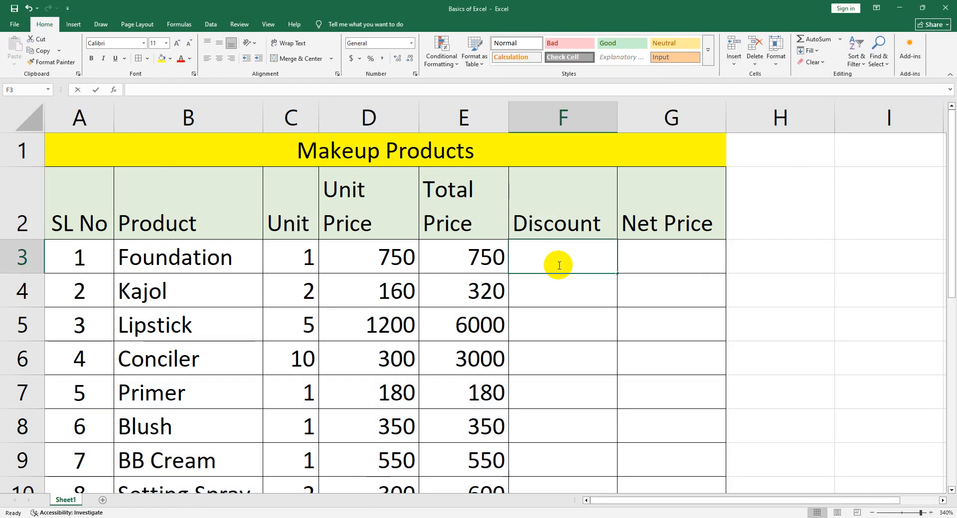
pyautogui.doubleClick(559, 265)
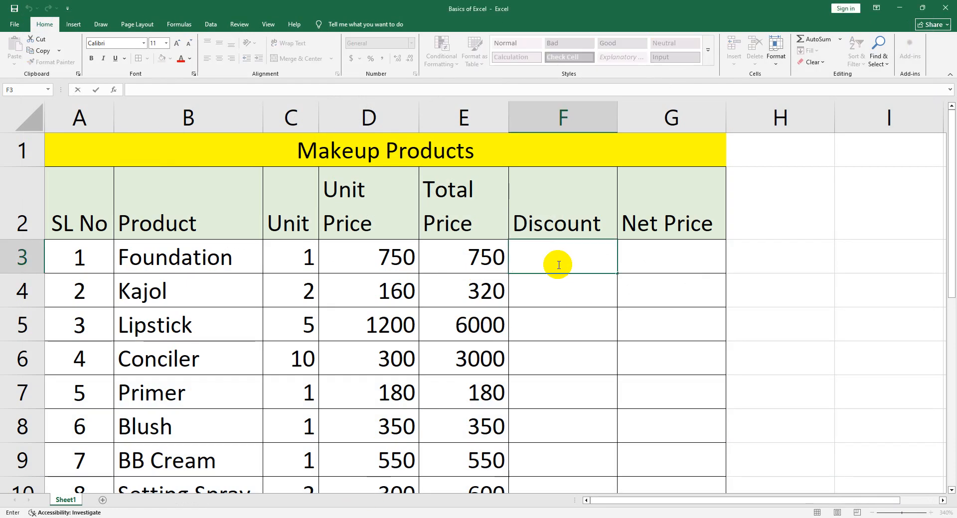
pyautogui.write('=')
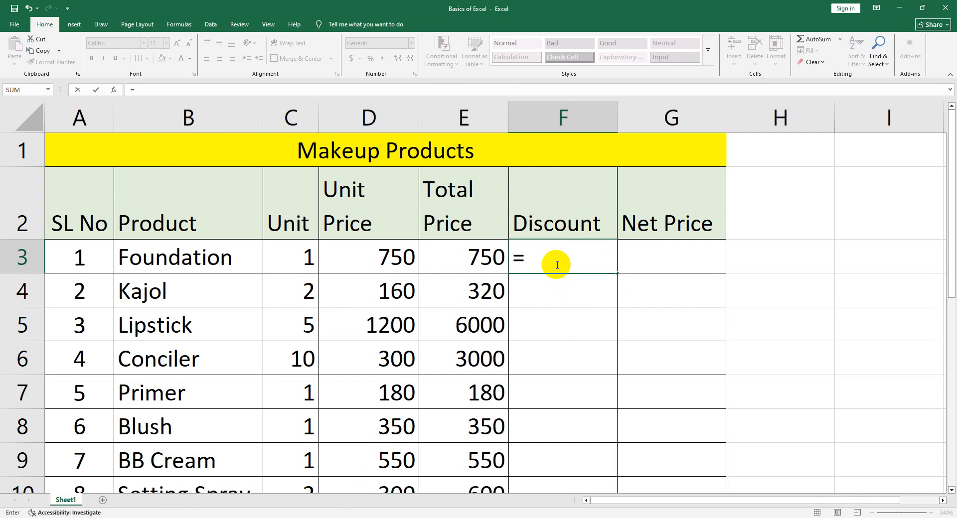
pyautogui.click(468, 266)
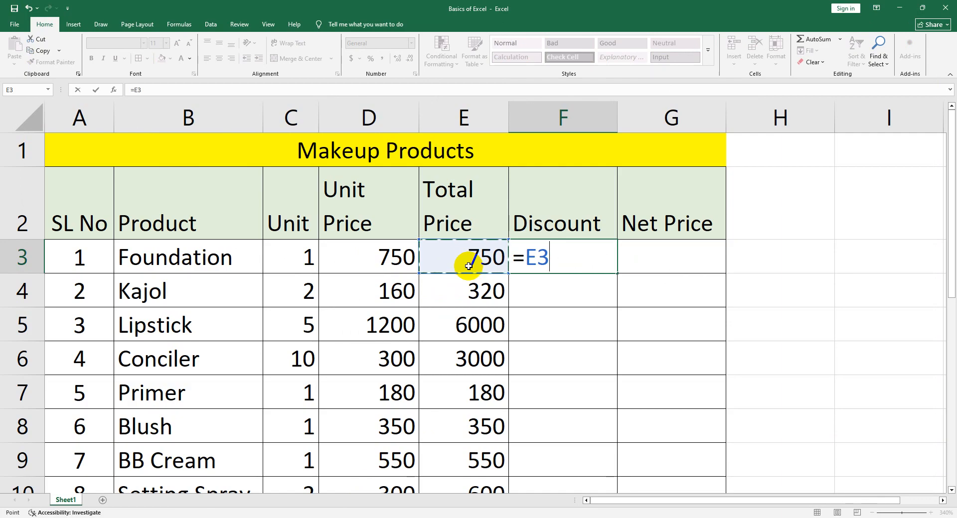
pyautogui.write('*')
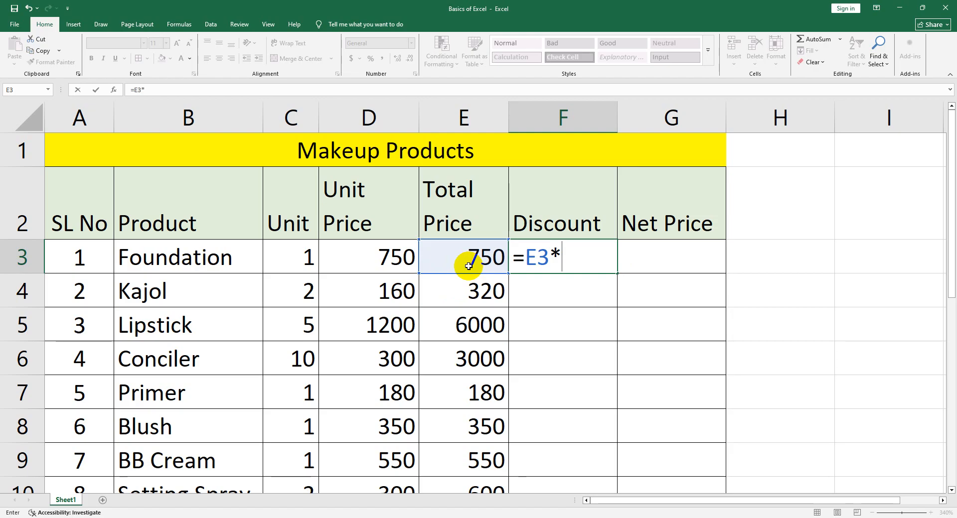
pyautogui.write('5)')
pyautogui.click(523, 257)
pyautogui.write('(')
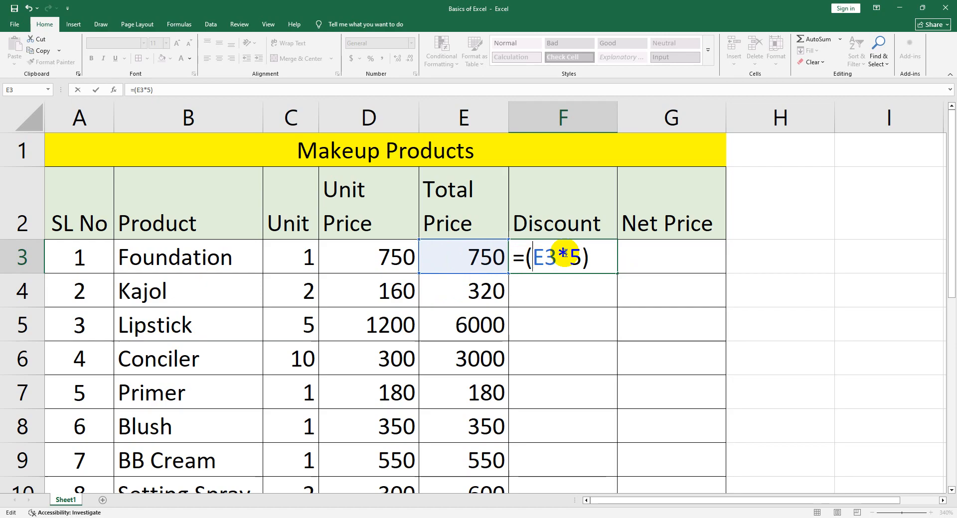
pyautogui.click(593, 253)
pyautogui.write('/100')
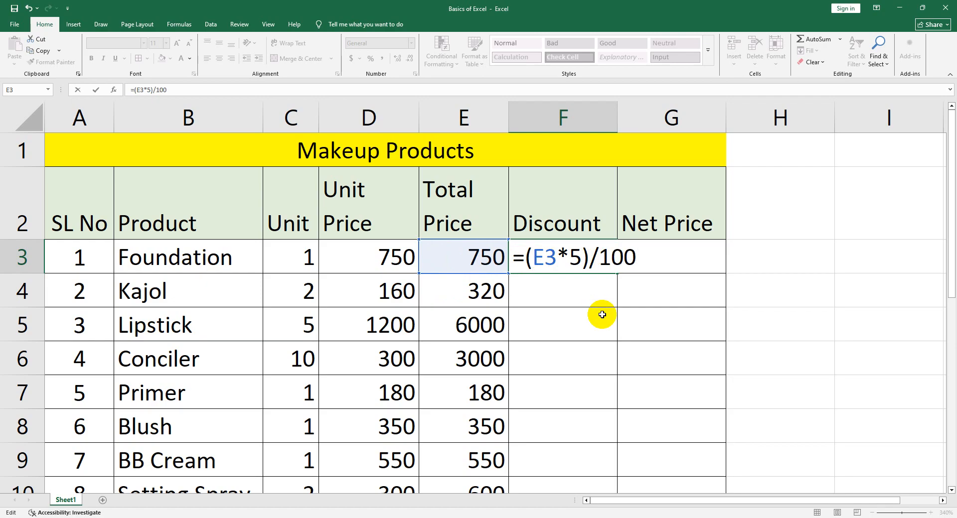
pyautogui.press('Return')
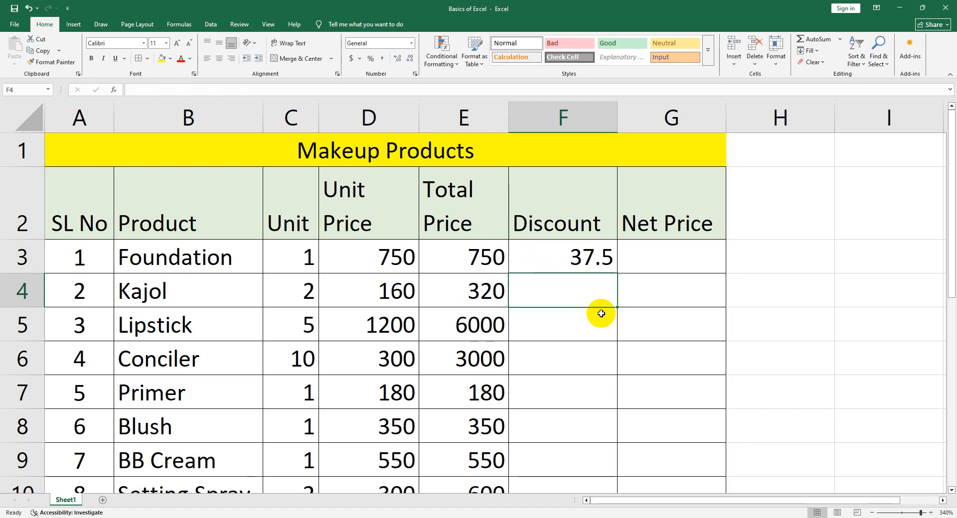
# Inspect the discount formula in cell F3, highlighting it in full
pyautogui.doubleClick(568, 257)
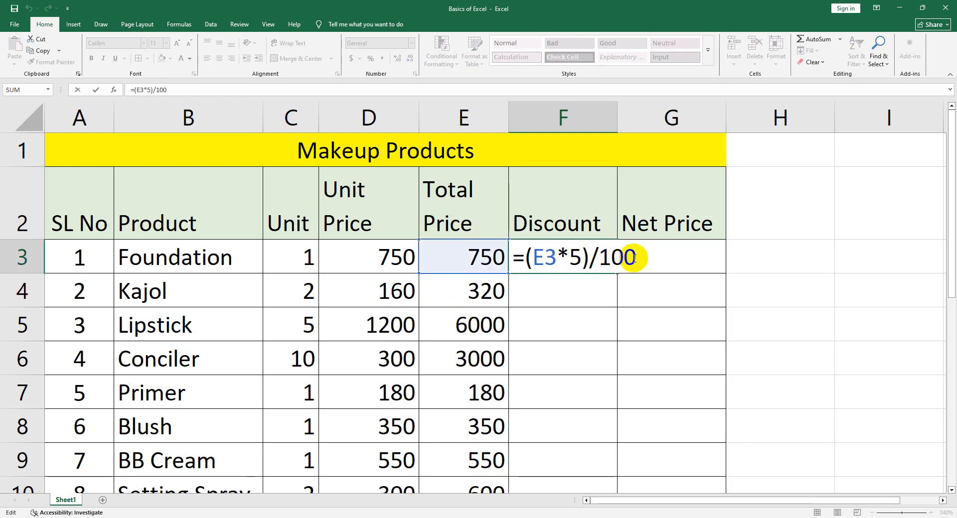
pyautogui.moveTo(634, 257); pyautogui.dragTo(515, 256)
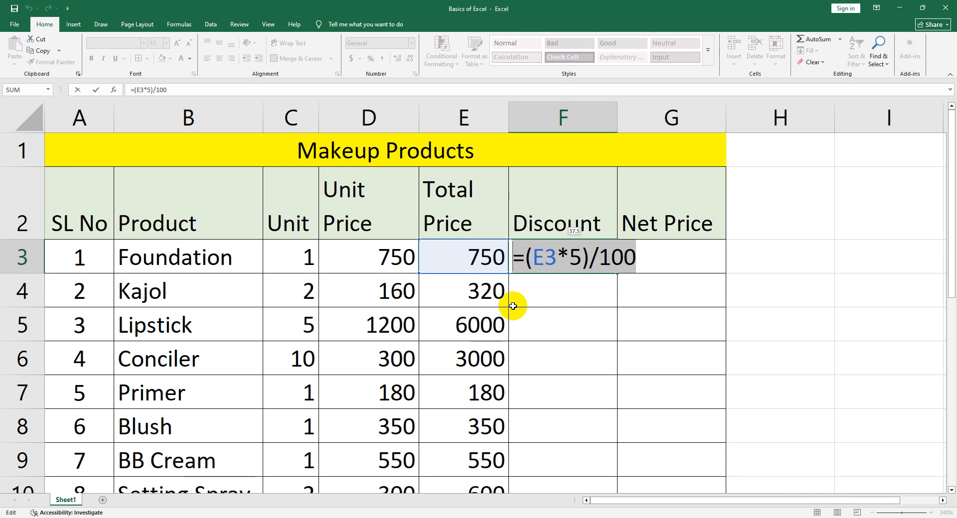
pyautogui.press('Return')
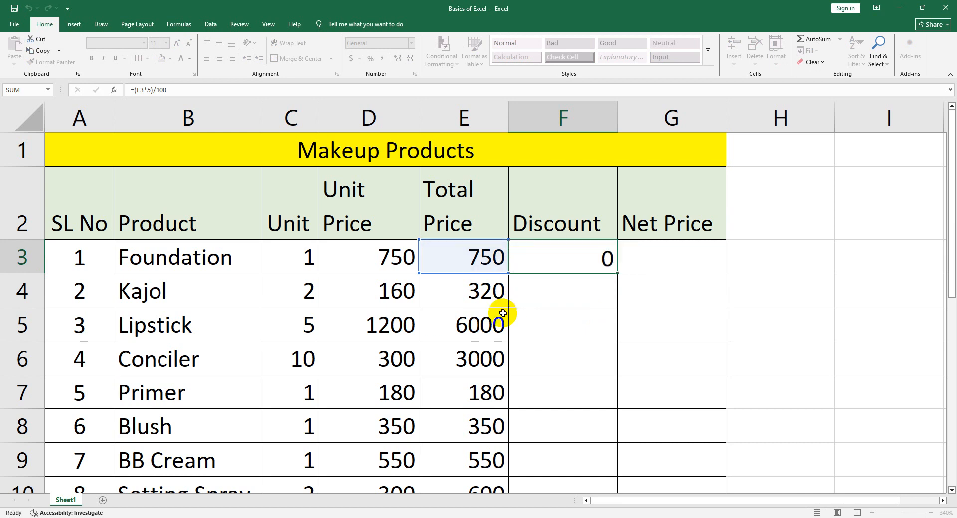
# Try 750 in place of the E3 reference in the F3 formula, and restore the reference to E3
pyautogui.doubleClick(550, 259)
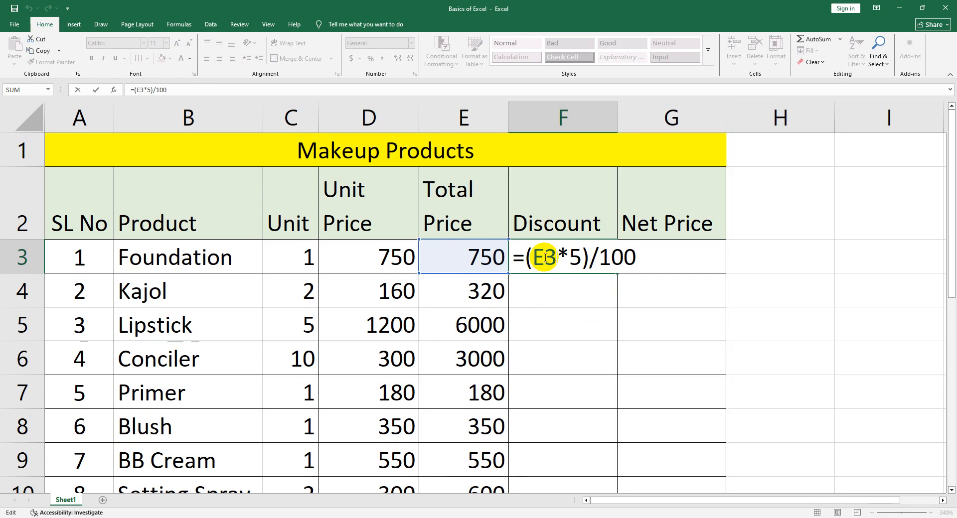
pyautogui.press('BackSpace')
pyautogui.press('BackSpace')
pyautogui.write('750')
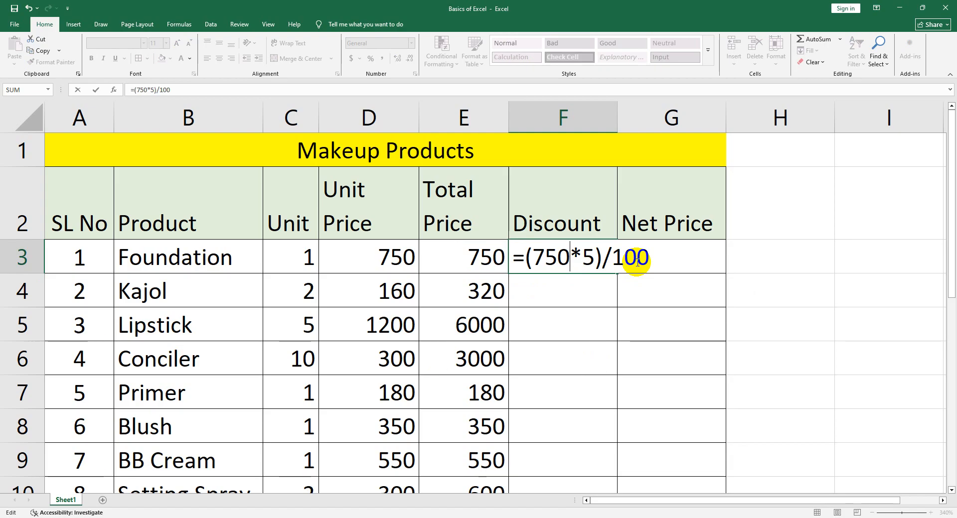
pyautogui.press('BackSpace')
pyautogui.press('BackSpace')
pyautogui.press('BackSpace')
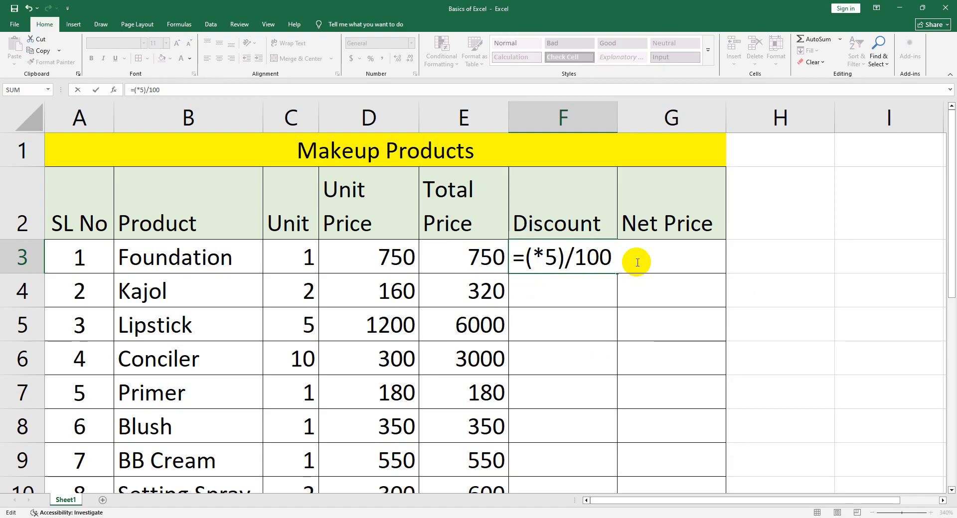
pyautogui.click(476, 256)
pyautogui.press('Return')
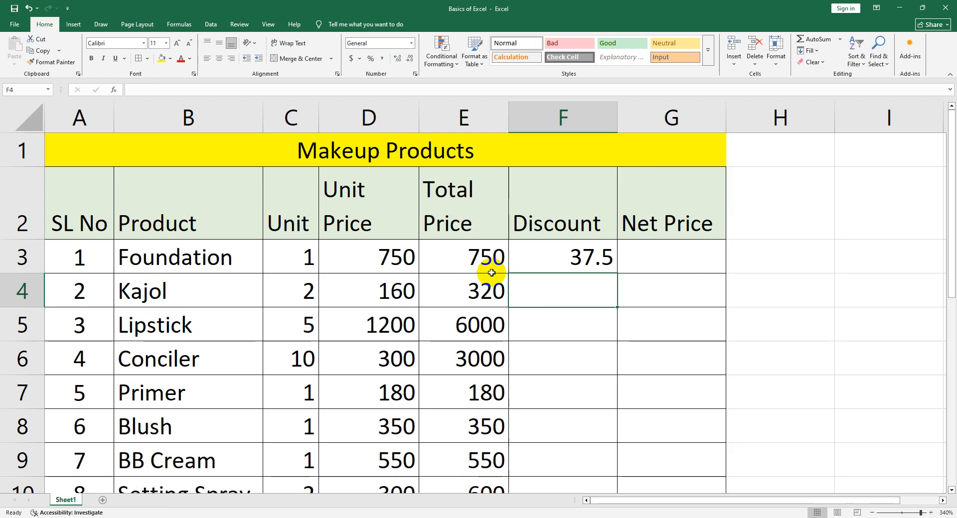
# Replace the discount formula in cell F3 with the shorter percentage form =E3*5%
pyautogui.doubleClick(581, 265)
pyautogui.moveTo(645, 261); pyautogui.dragTo(527, 260)
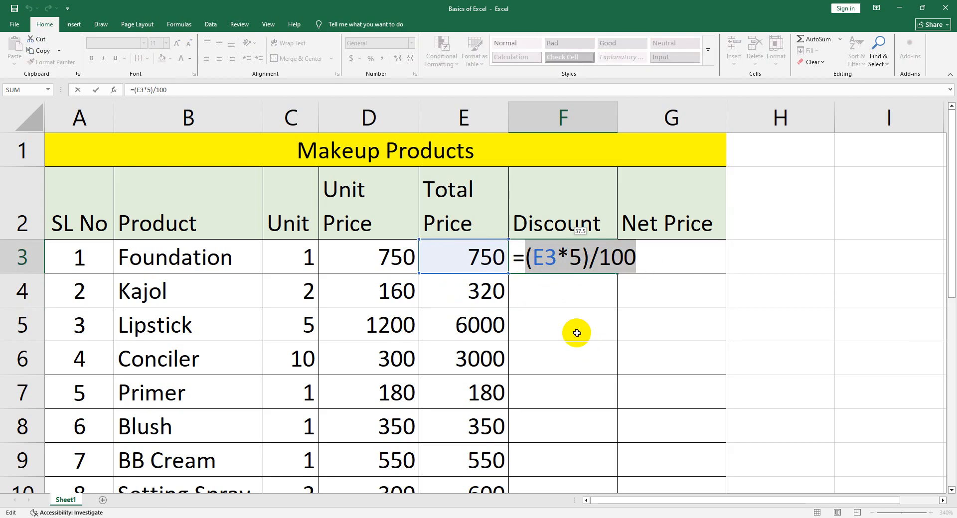
pyautogui.press('BackSpace')
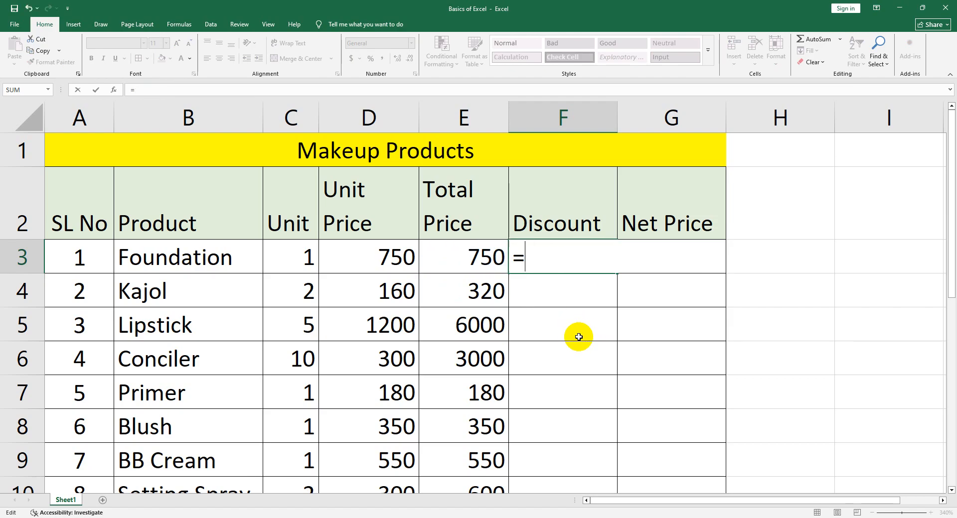
pyautogui.click(580, 338)
pyautogui.press('BackSpace')
pyautogui.press('BackSpace')
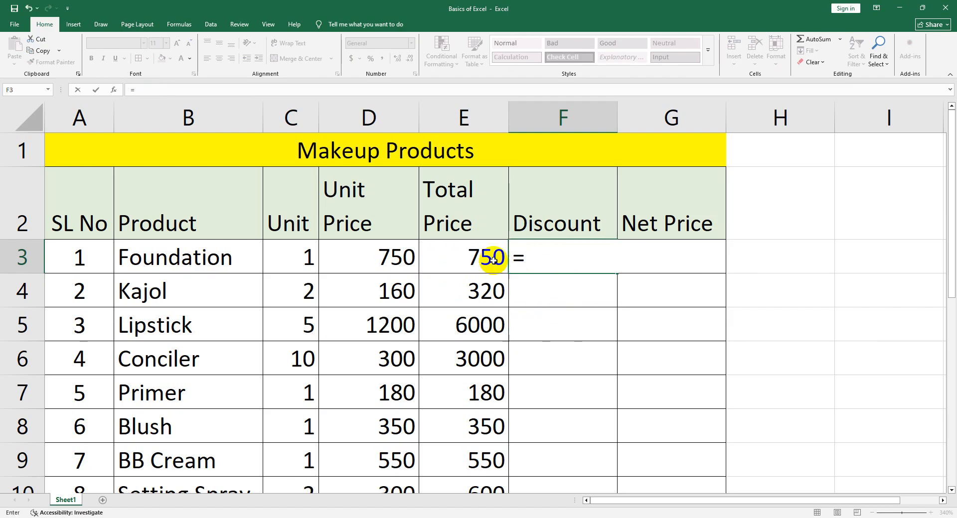
pyautogui.click(466, 258)
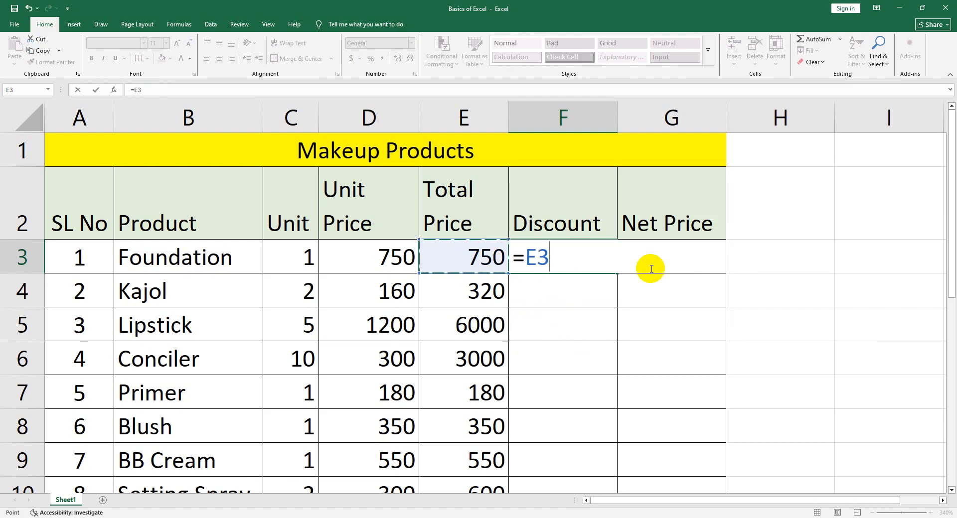
pyautogui.write('*5')
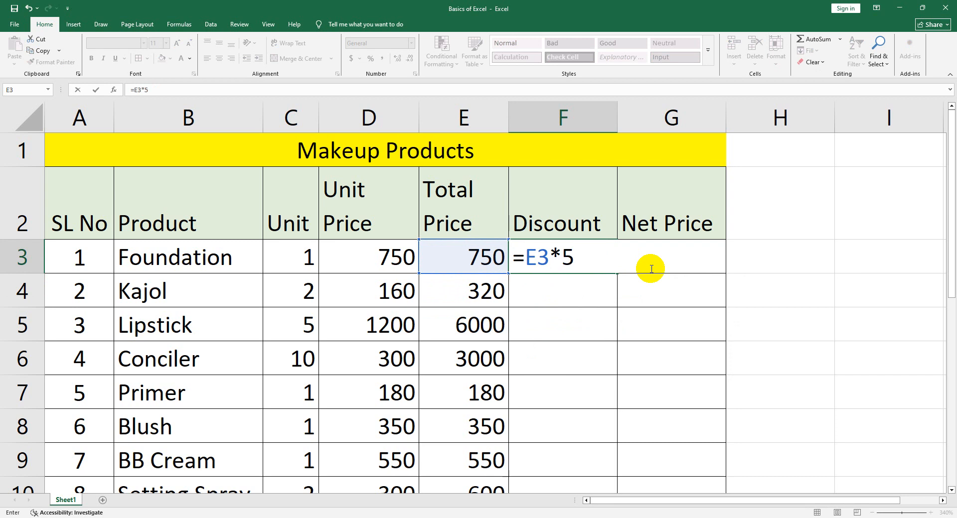
pyautogui.write('%')
pyautogui.press('Return')
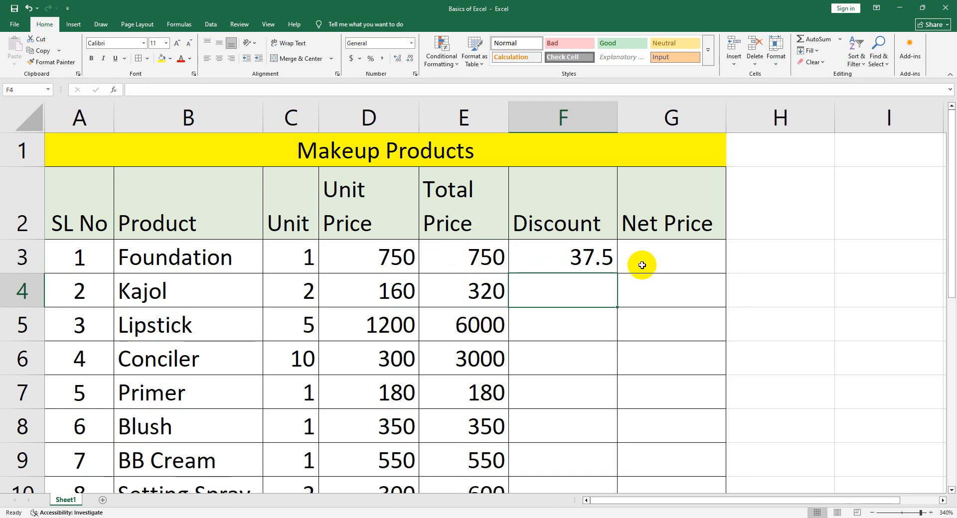
# Check the Foundation discount formula in cell F3 and fill it down through the Face Wash row, cell F15
pyautogui.click(598, 262)
pyautogui.doubleClick(598, 262)
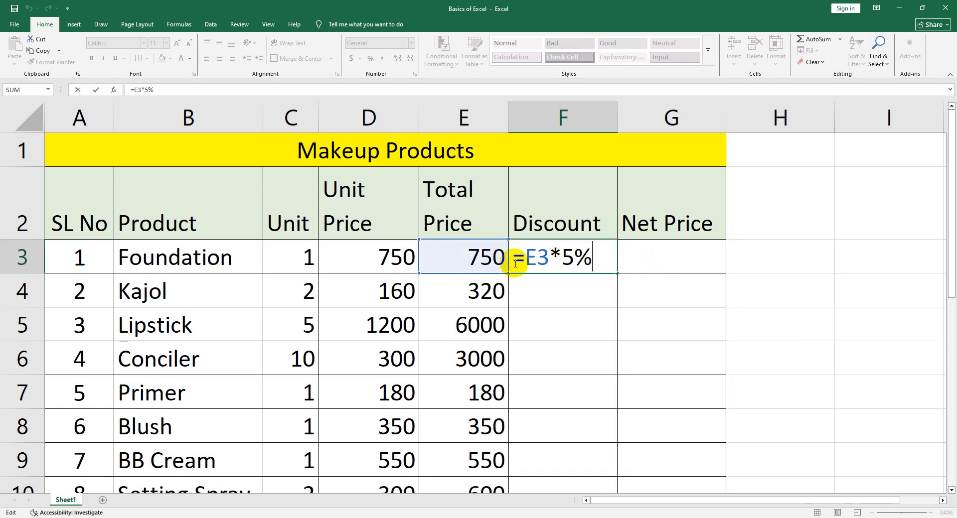
pyautogui.press('Return')
pyautogui.click(588, 263)
pyautogui.moveTo(616, 273); pyautogui.dragTo(602, 408)
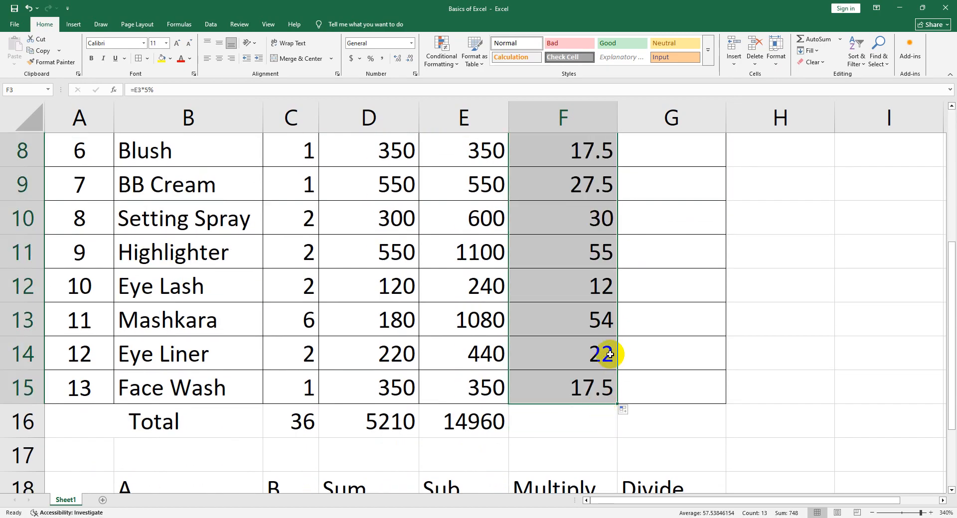
pyautogui.scroll(3, 610, 349)
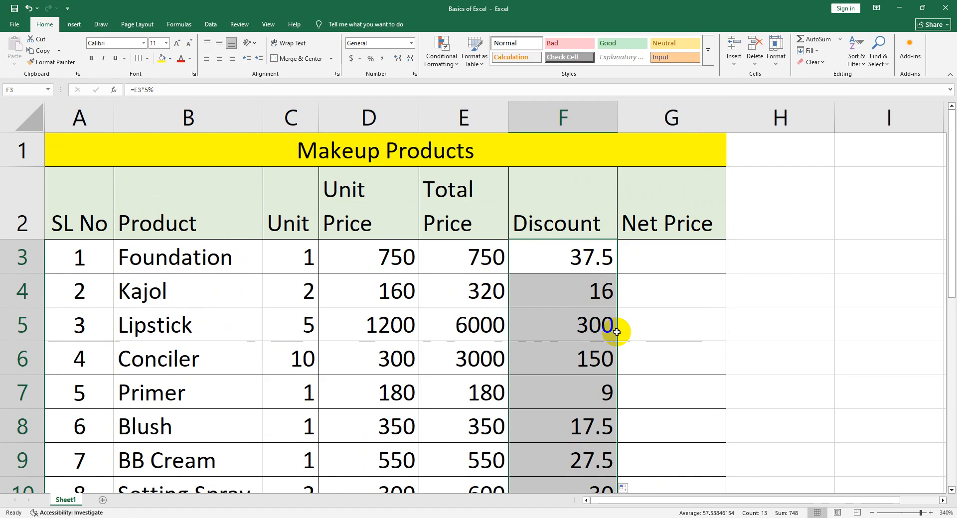
# Calculate the Foundation row's net price in cell G3 with =E3-F3 and fill the formula down through cell G15
pyautogui.click(661, 260)
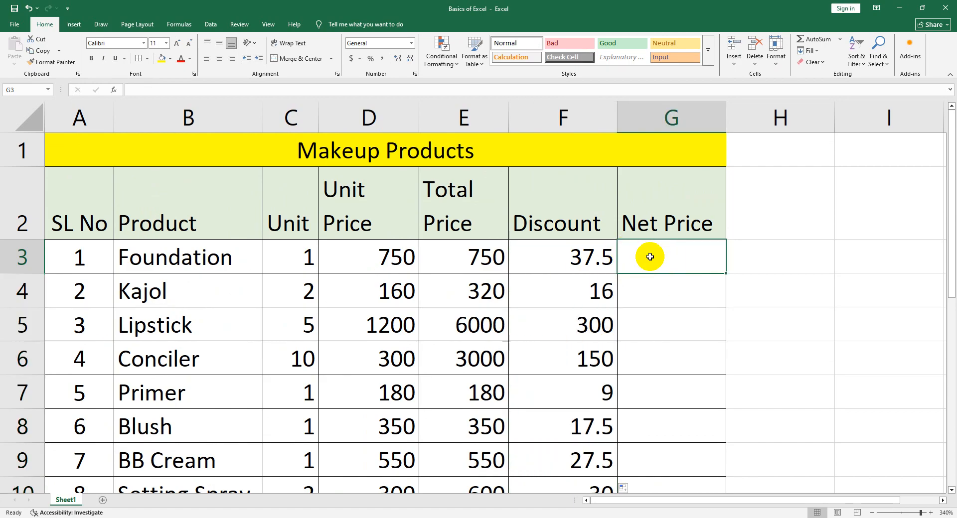
pyautogui.doubleClick(650, 258)
pyautogui.write('=')
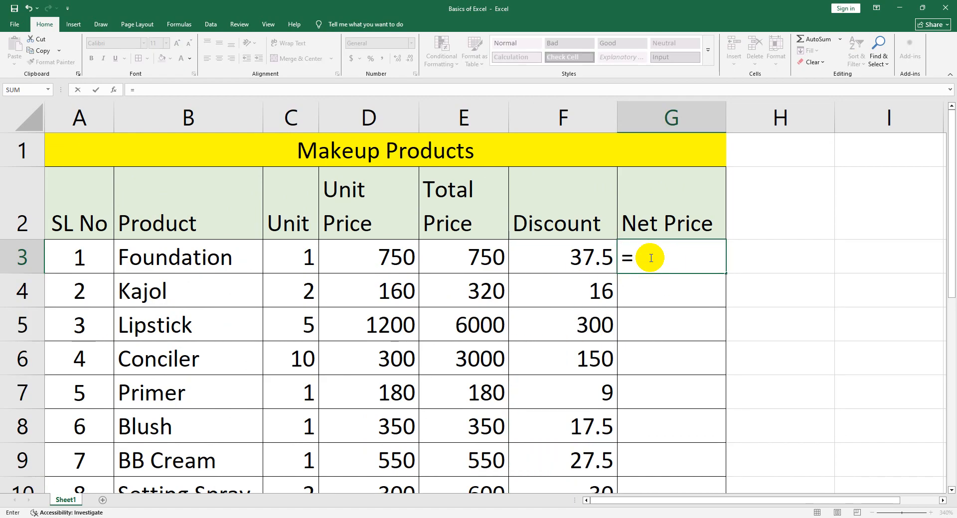
pyautogui.click(479, 257)
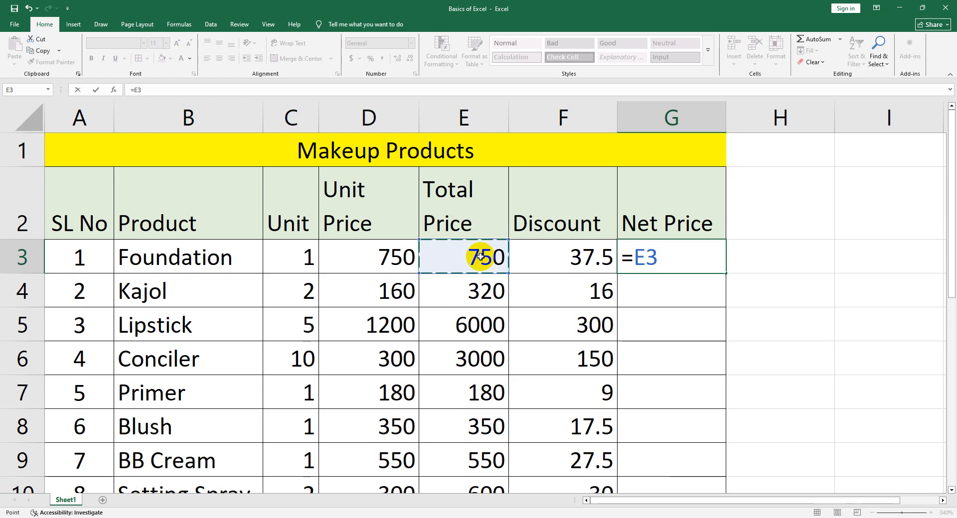
pyautogui.write('-')
pyautogui.click(554, 258)
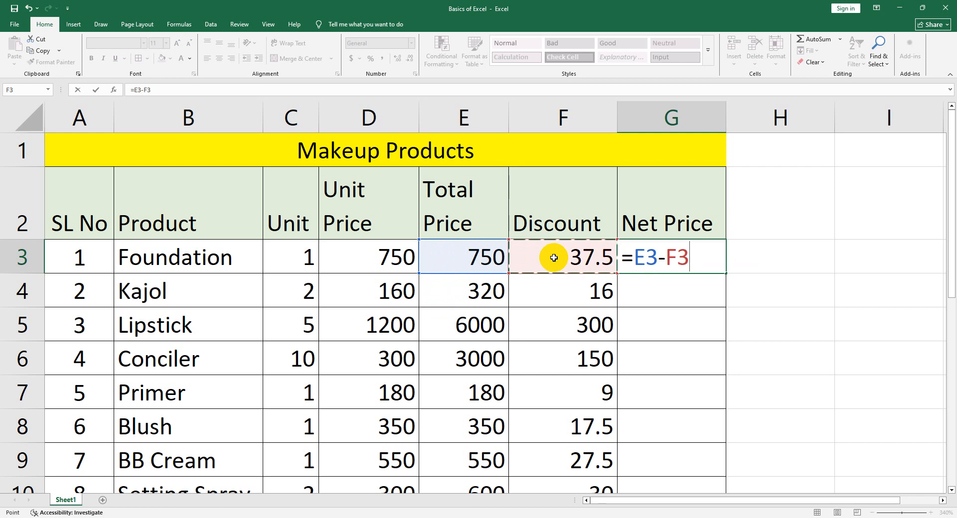
pyautogui.press('Return')
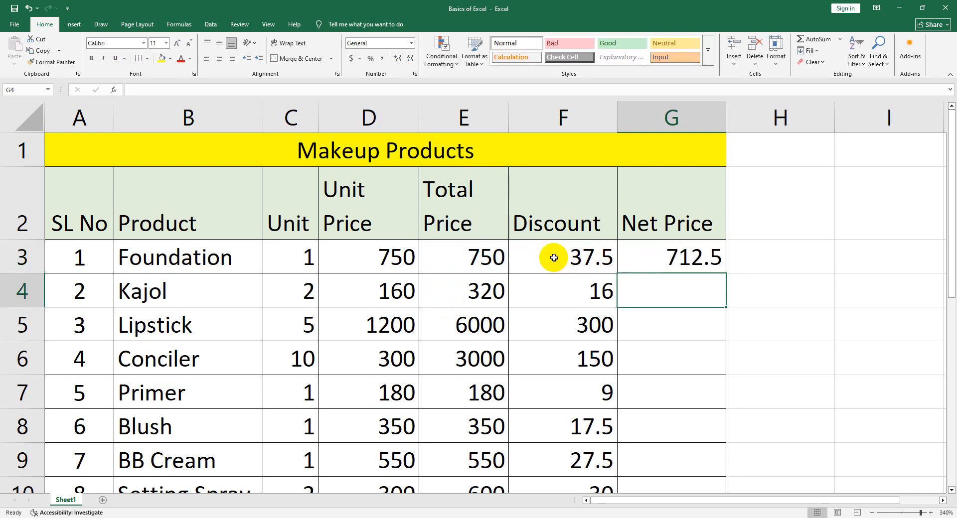
pyautogui.click(640, 260)
pyautogui.moveTo(726, 273); pyautogui.dragTo(675, 399)
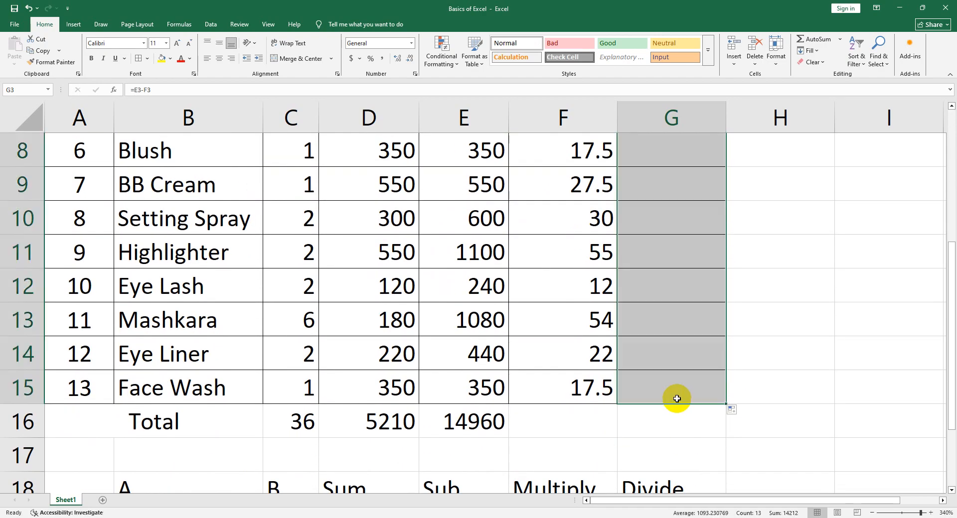
# Extend the Total row's SUM formula from cell E16 across the Discount and Net Price columns, cells F16 and G16
pyautogui.click(590, 416)
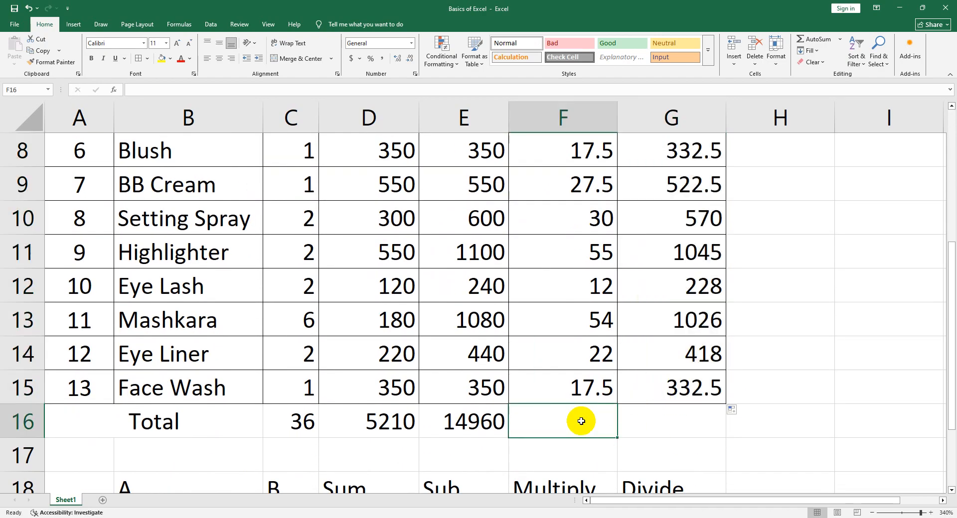
pyautogui.click(505, 431)
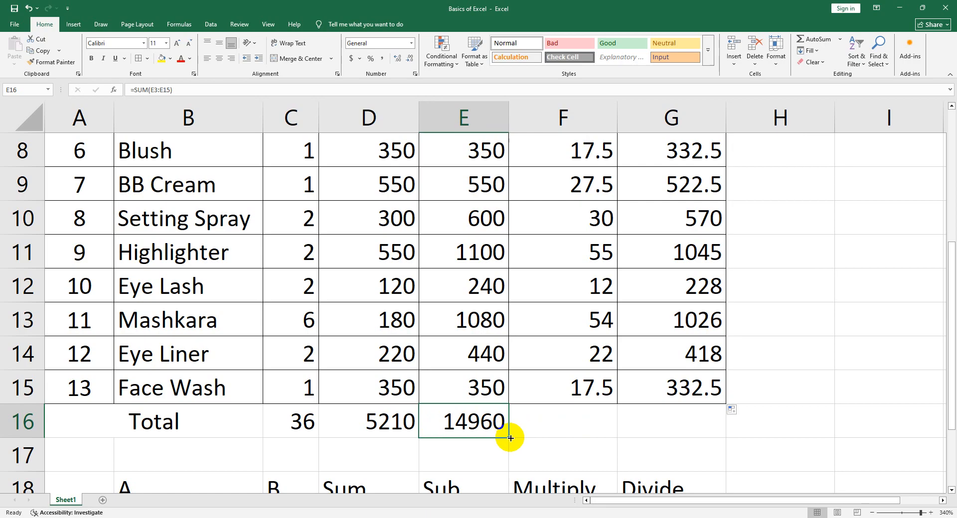
pyautogui.moveTo(505, 431); pyautogui.dragTo(684, 431)
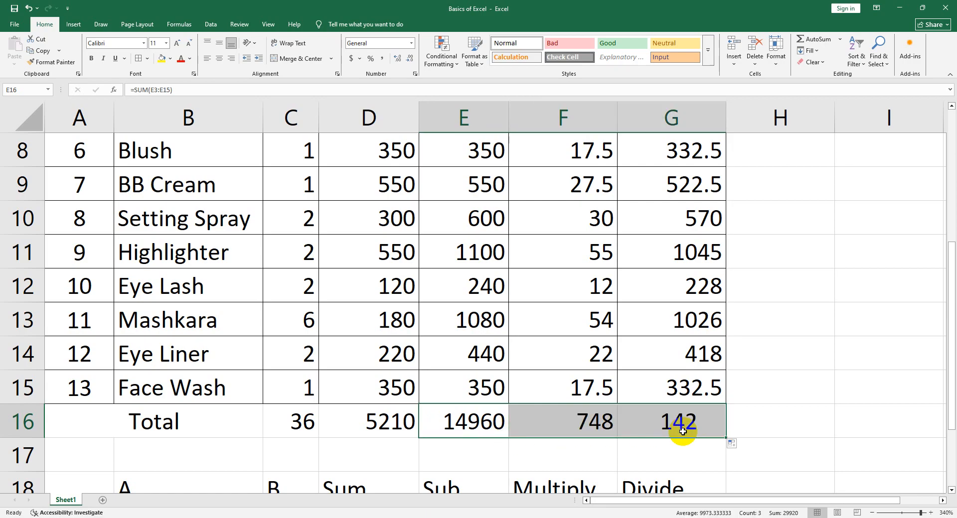
pyautogui.click(673, 427)
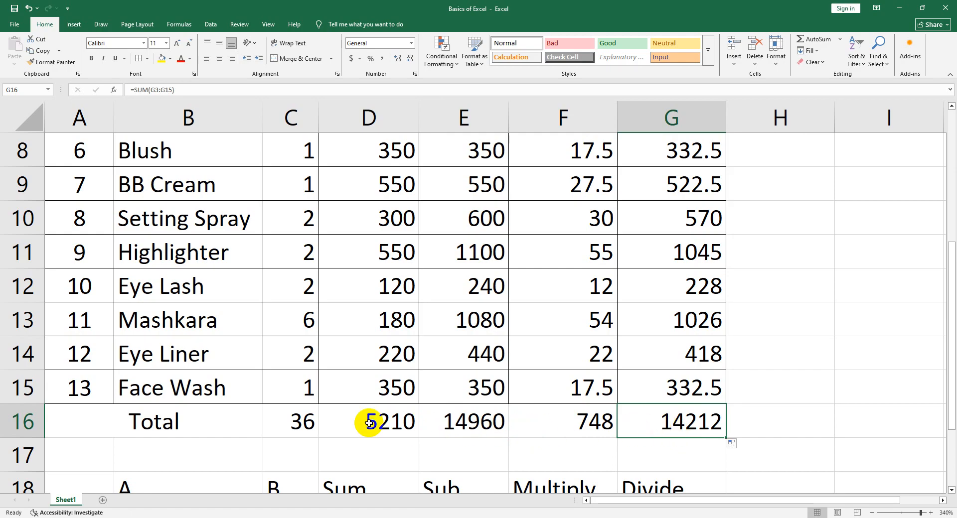
# Rename the Unit column header in cell C2 as Quantity and autofit column C to the new text
pyautogui.click(296, 429)
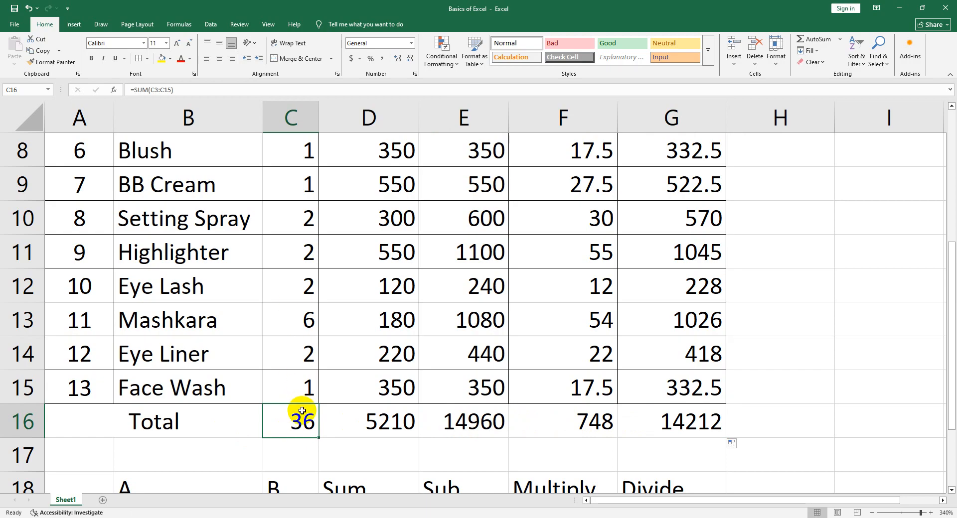
pyautogui.scroll(3, 301, 411)
pyautogui.click(293, 216)
pyautogui.scroll(-3, 329, 299)
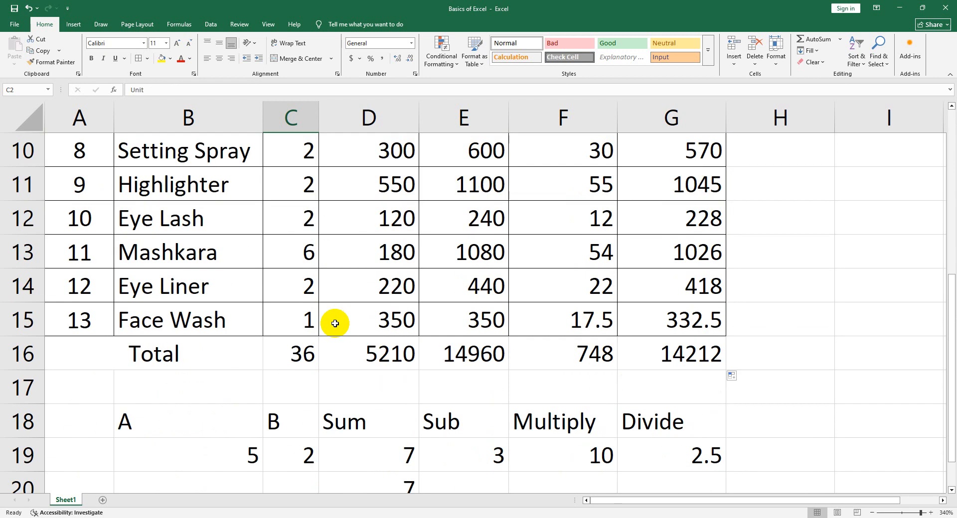
pyautogui.scroll(3, 335, 323)
pyautogui.write('Quant')
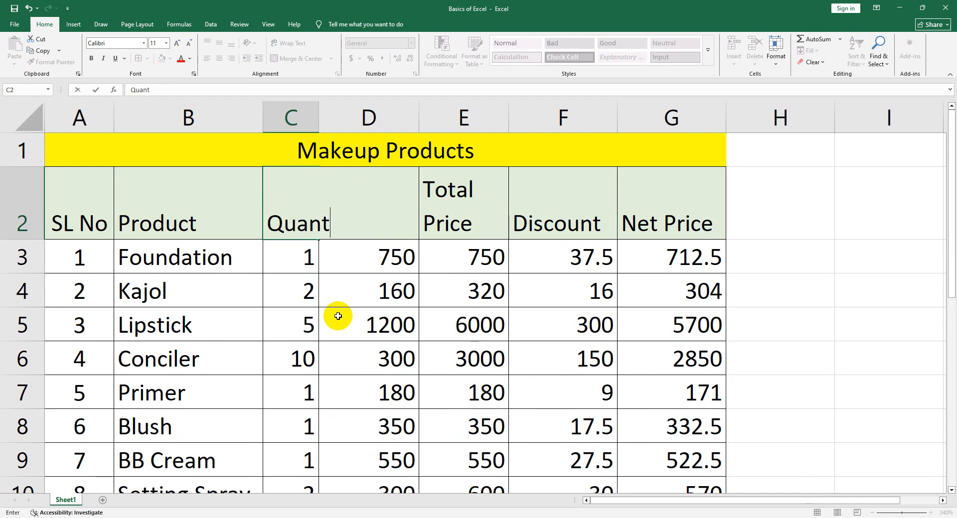
pyautogui.write('ity')
pyautogui.press('Return')
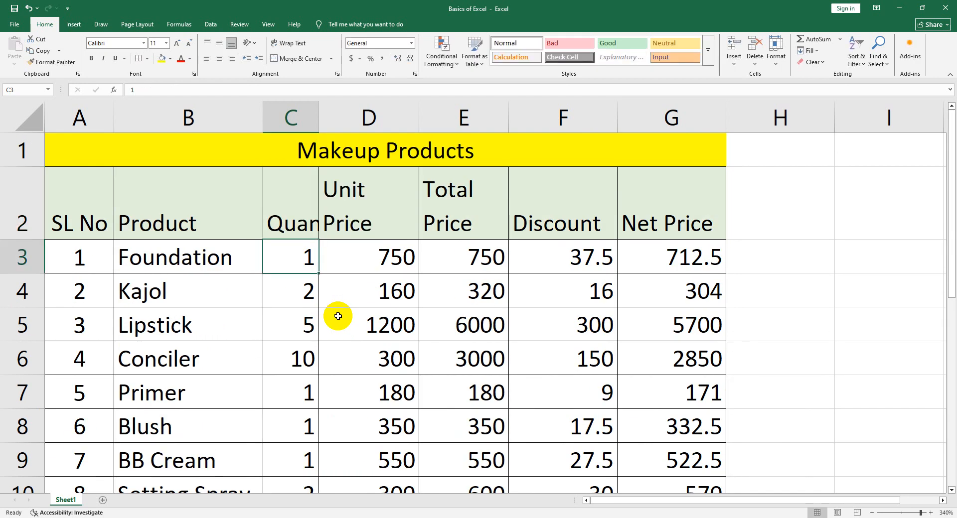
pyautogui.doubleClick(319, 124)
# Review the Total row's SUM formulas in cells C16 through G16, one column after another
pyautogui.scroll(-2, 373, 352)
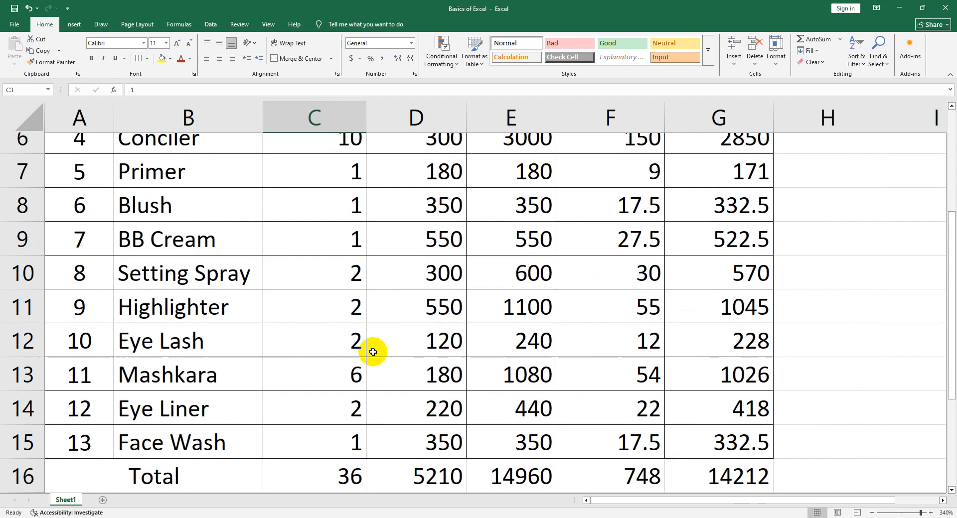
pyautogui.scroll(-2, 373, 352)
pyautogui.click(321, 363)
pyautogui.click(409, 362)
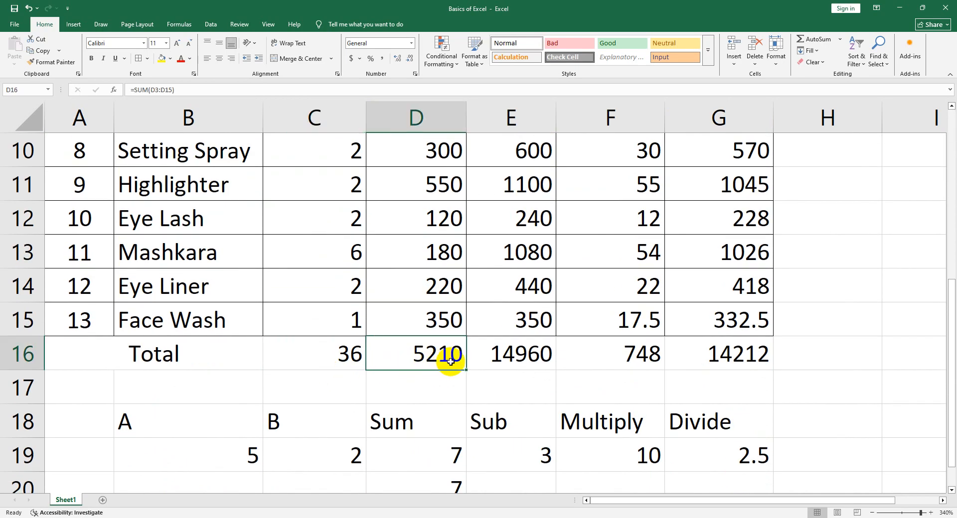
pyautogui.click(520, 363)
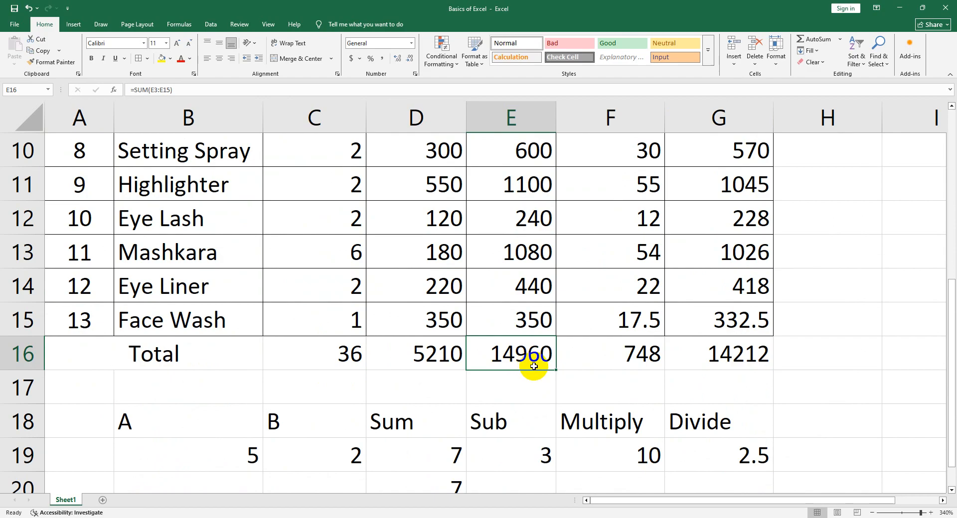
pyautogui.click(617, 364)
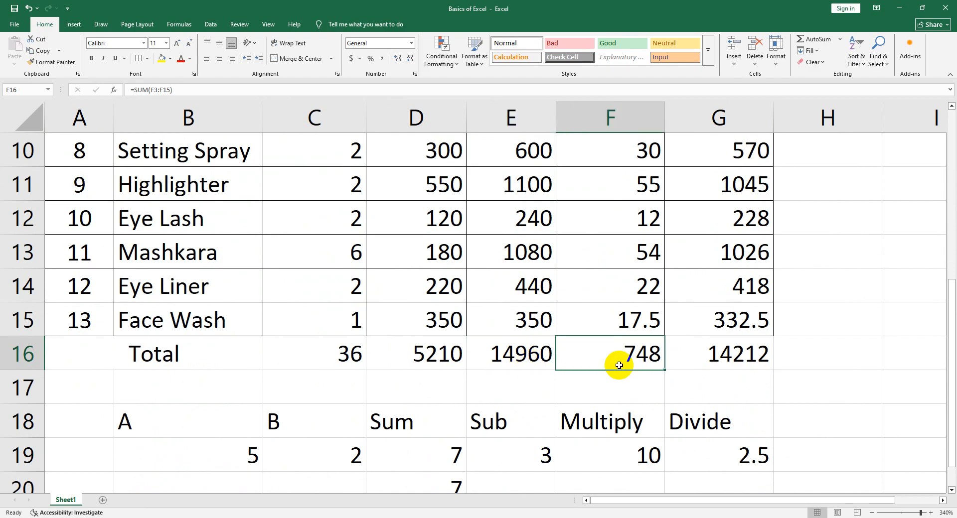
pyautogui.click(711, 367)
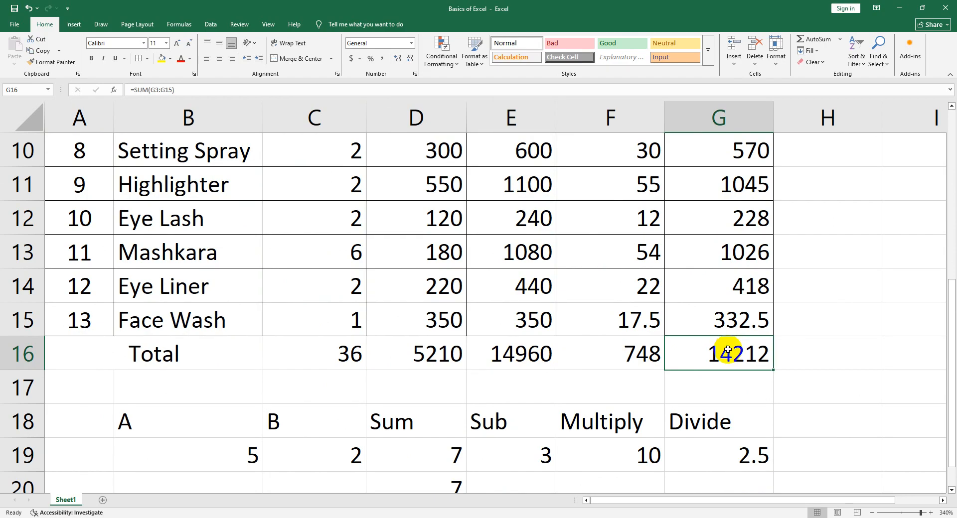
# Inspect the net price formula in G3, the quantity total in C16 and the discount formula in F3, leaving them unedited
pyautogui.scroll(3, 704, 346)
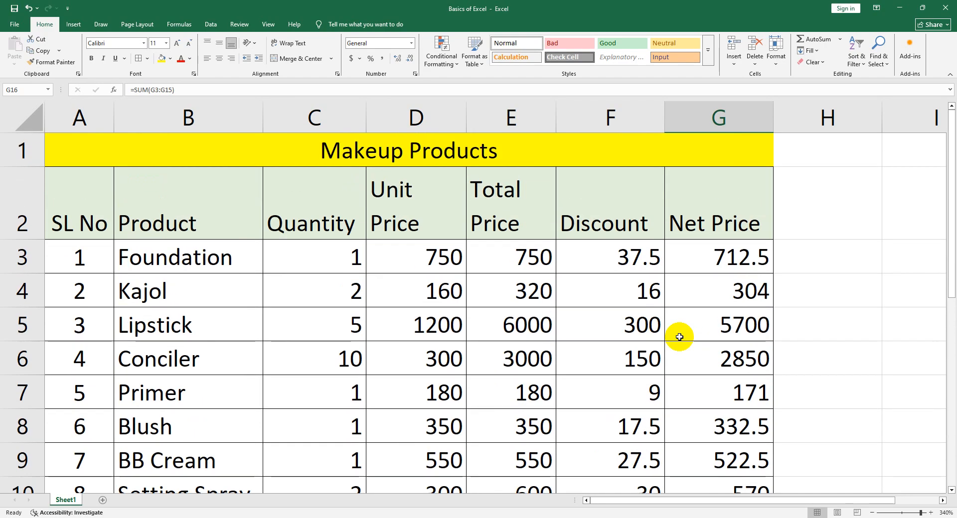
pyautogui.doubleClick(719, 259)
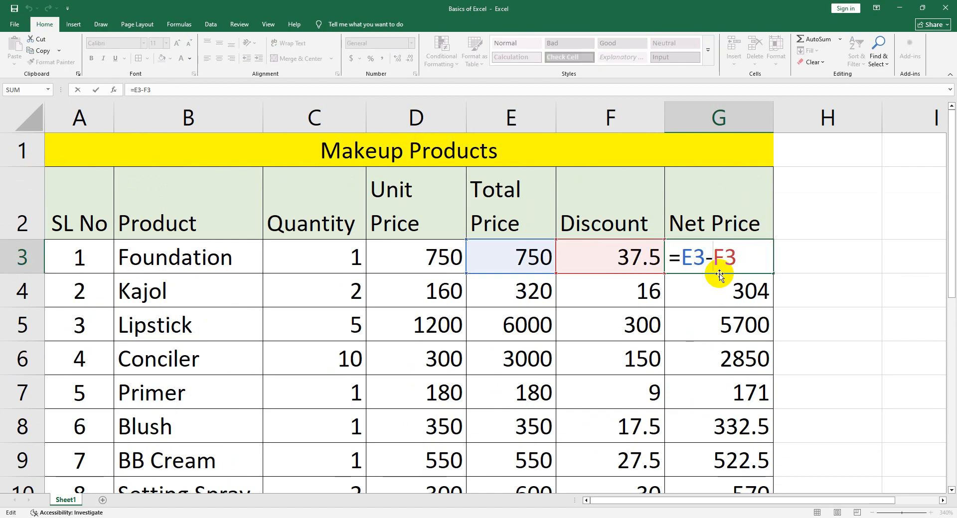
pyautogui.press('Return')
pyautogui.click(412, 262)
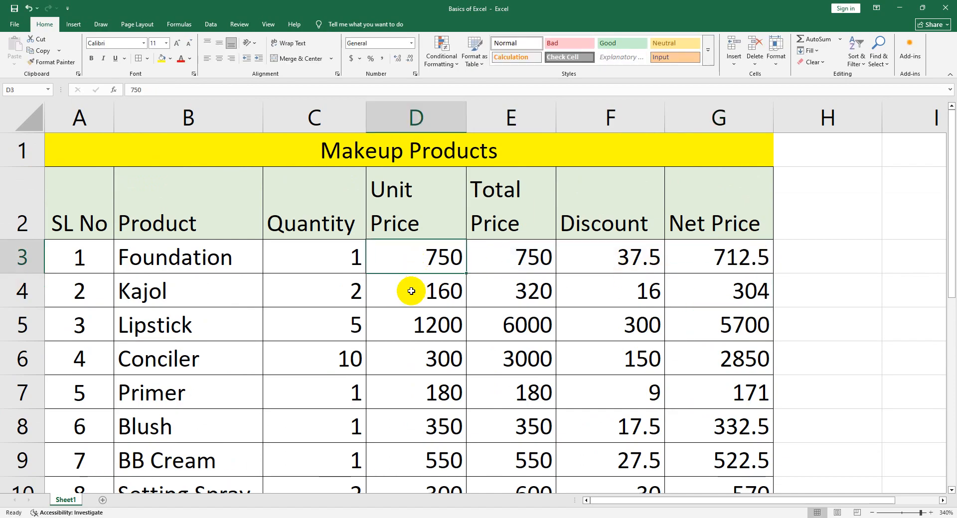
pyautogui.scroll(-1, 338, 388)
pyautogui.scroll(-4, 338, 387)
pyautogui.doubleClick(324, 261)
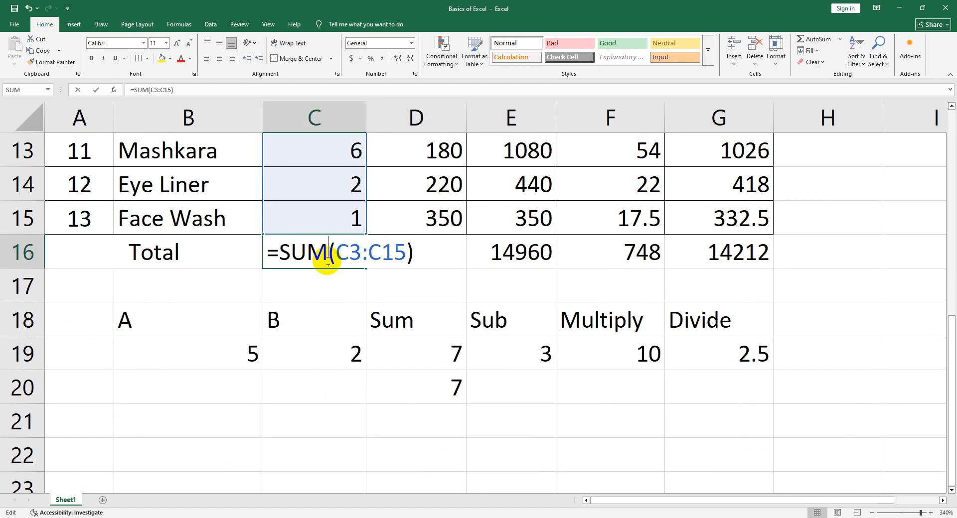
pyautogui.press('Return')
pyautogui.scroll(6, 412, 261)
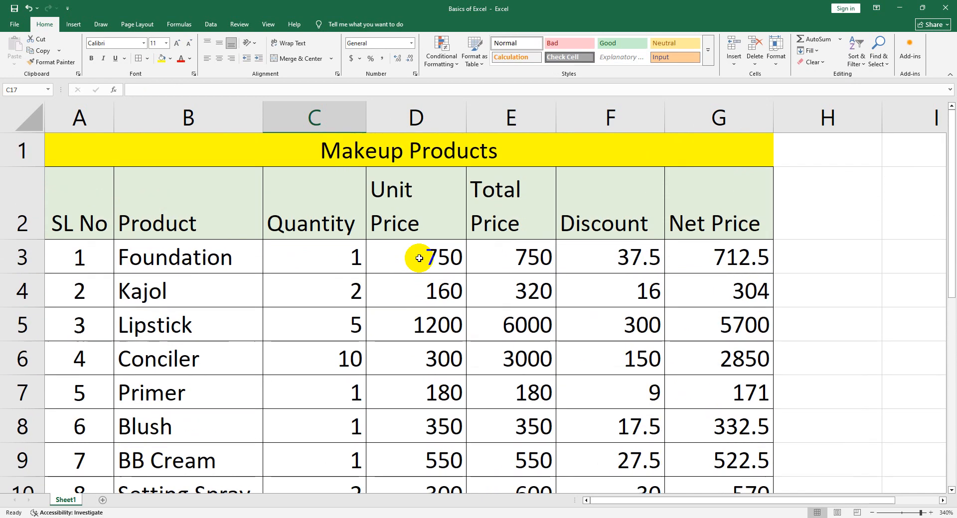
pyautogui.doubleClick(565, 251)
pyautogui.press('Return')
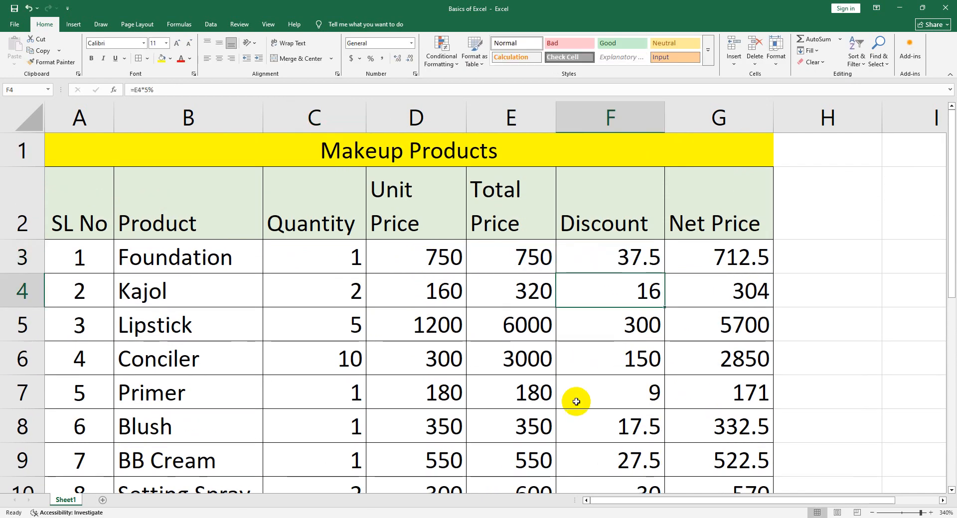
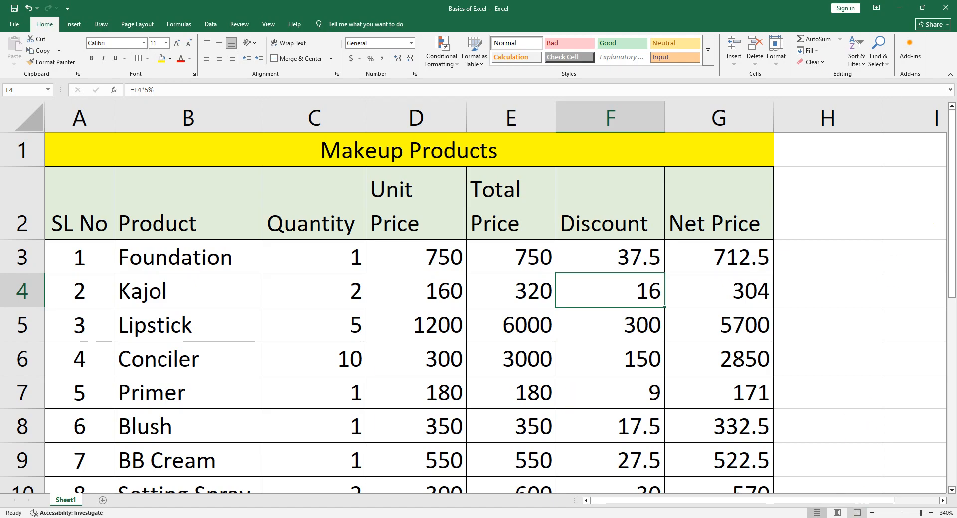
pyautogui.click(845, 517)
pyautogui.click(423, 288)
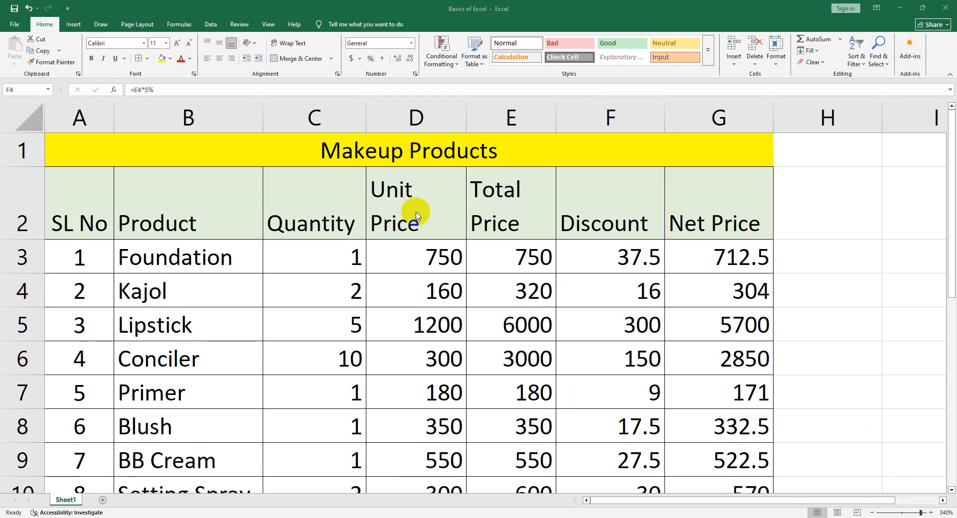
pyautogui.click(379, 242)
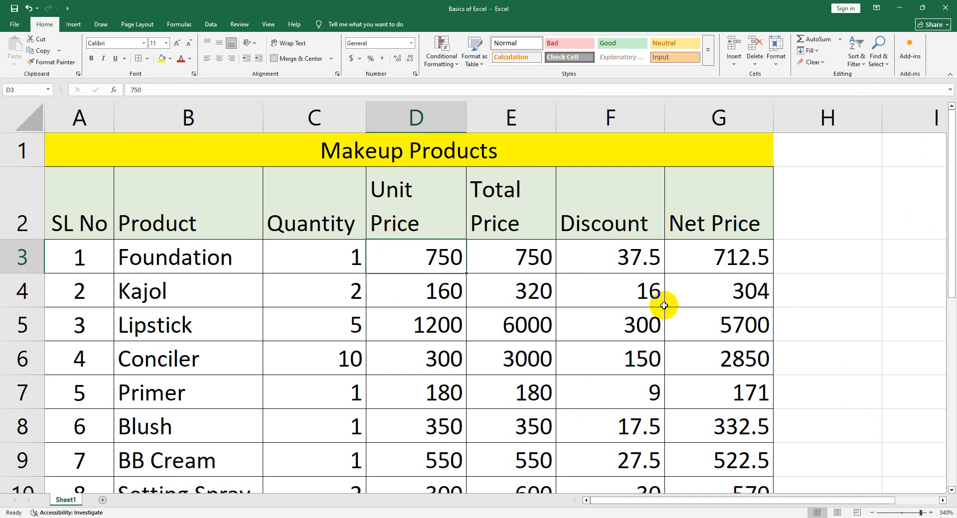
# Add a new blank worksheet after Sheet1 and select cell F14 on it
pyautogui.scroll(-1, 660, 303)
pyautogui.scroll(-2, 591, 316)
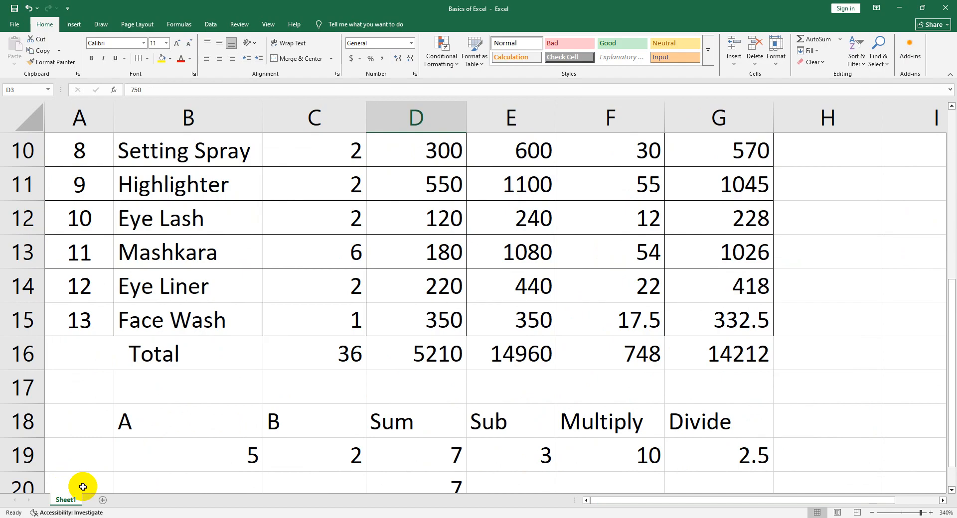
pyautogui.click(102, 501)
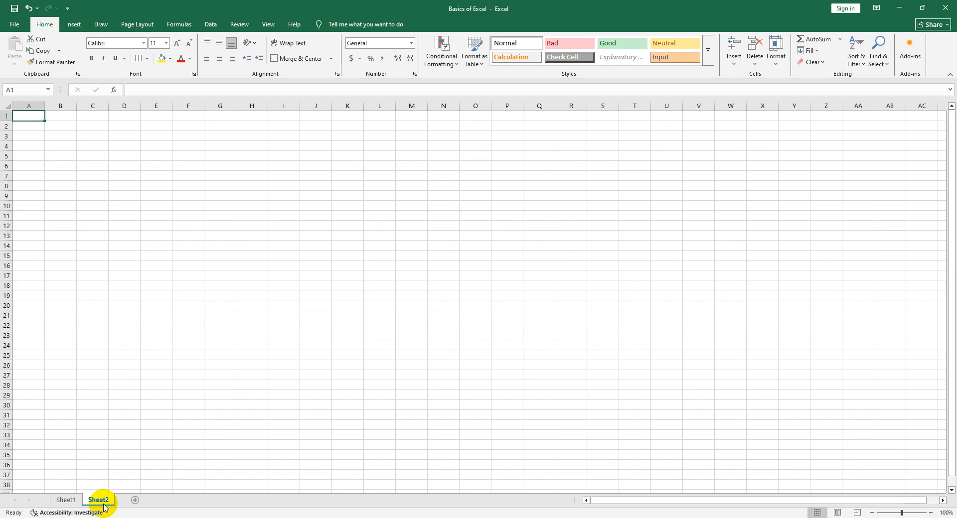
pyautogui.click(180, 245)
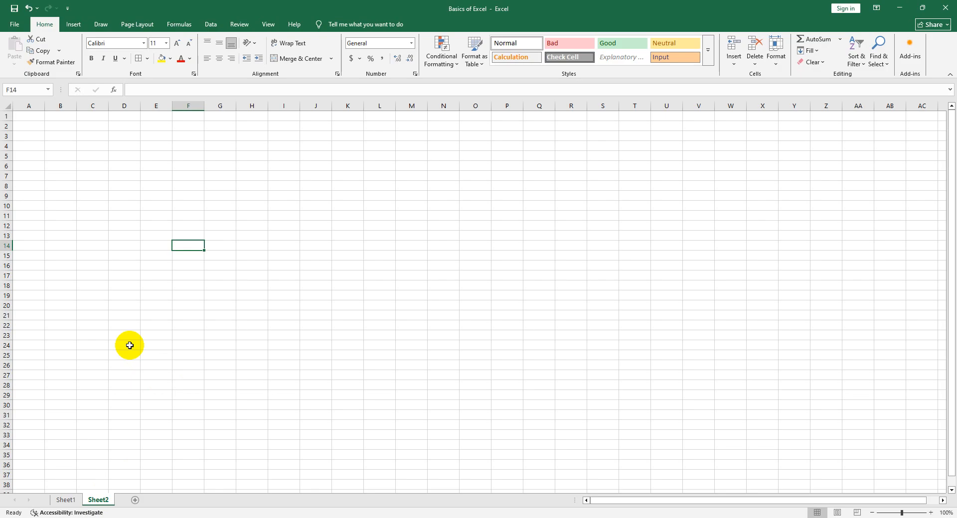
# Switch back and forth between Sheet1 and Sheet2 to compare the product table sheet with the new blank sheet
pyautogui.click(66, 500)
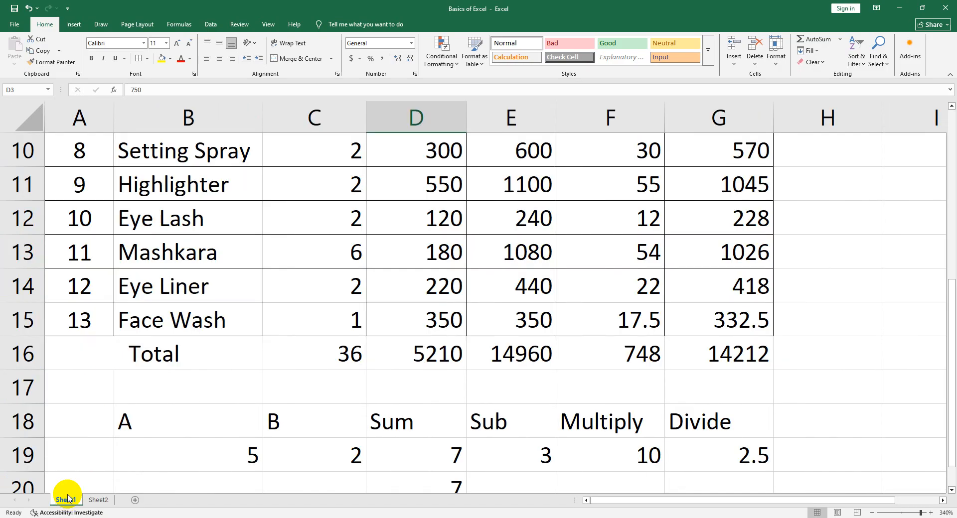
pyautogui.click(98, 500)
pyautogui.click(67, 501)
pyautogui.click(97, 500)
pyautogui.click(65, 500)
pyautogui.click(97, 500)
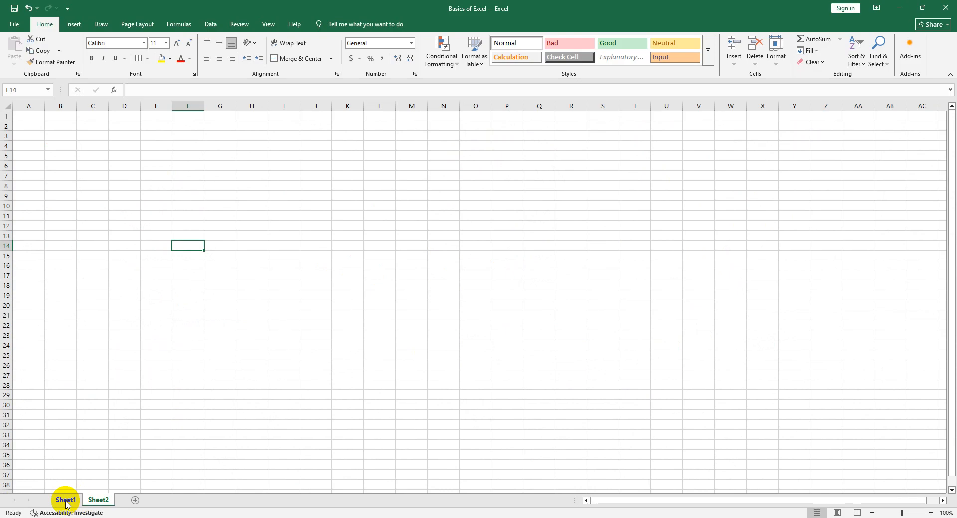
pyautogui.click(66, 500)
pyautogui.click(97, 500)
pyautogui.click(66, 500)
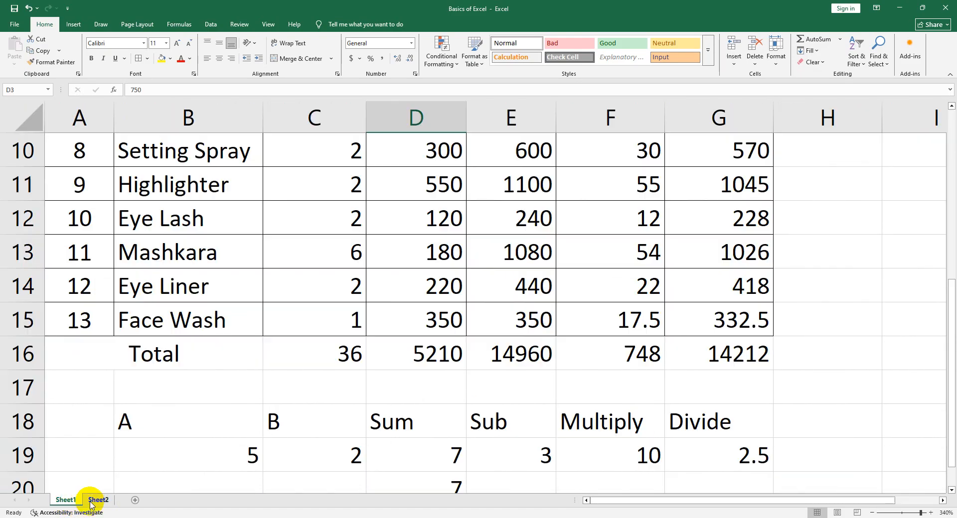
pyautogui.click(92, 502)
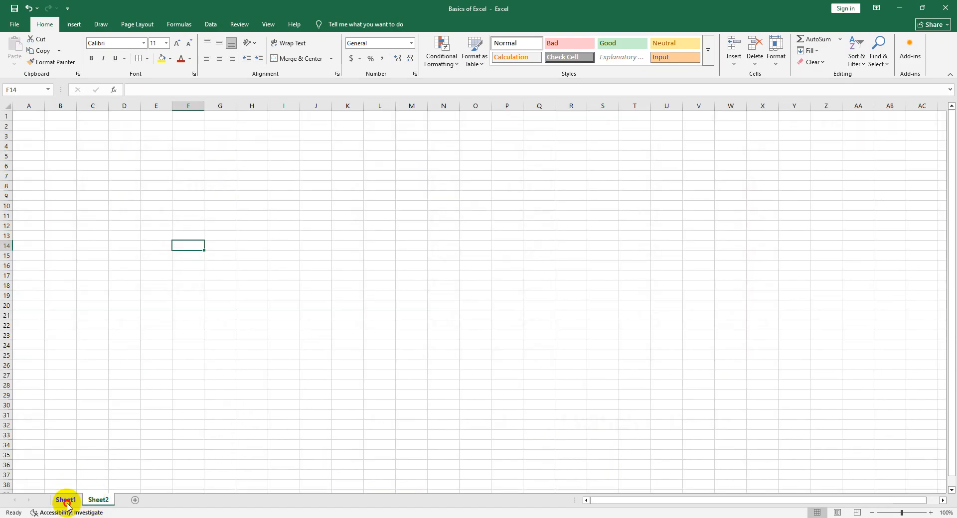
pyautogui.click(67, 503)
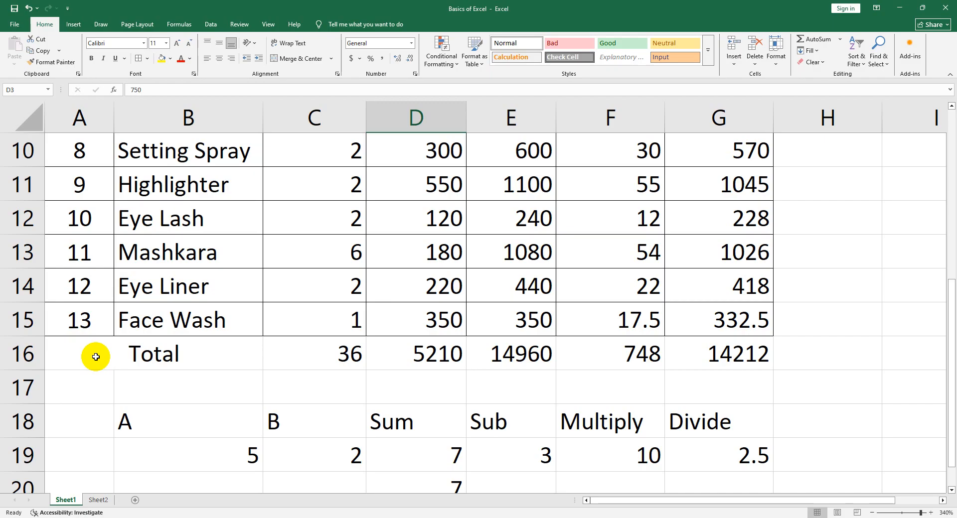
pyautogui.click(887, 290)
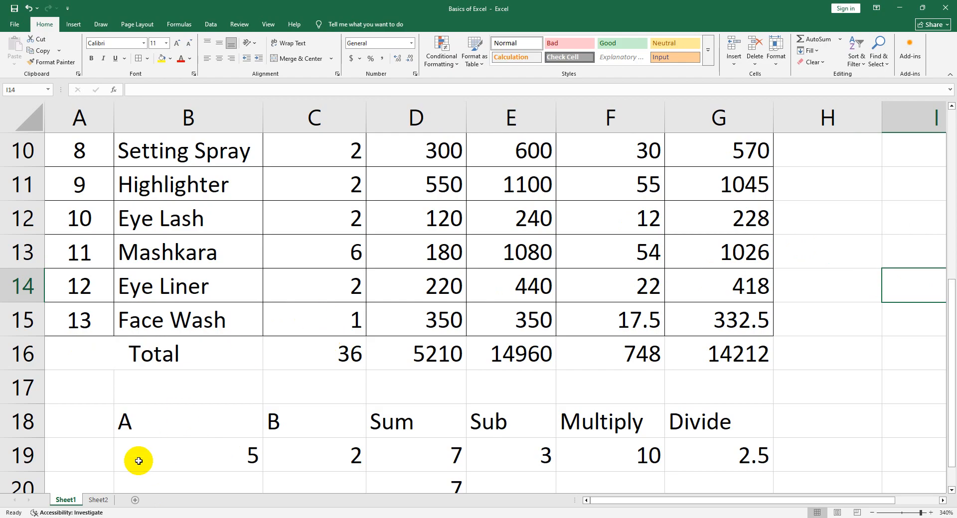
pyautogui.click(98, 500)
pyautogui.click(70, 502)
pyautogui.click(94, 500)
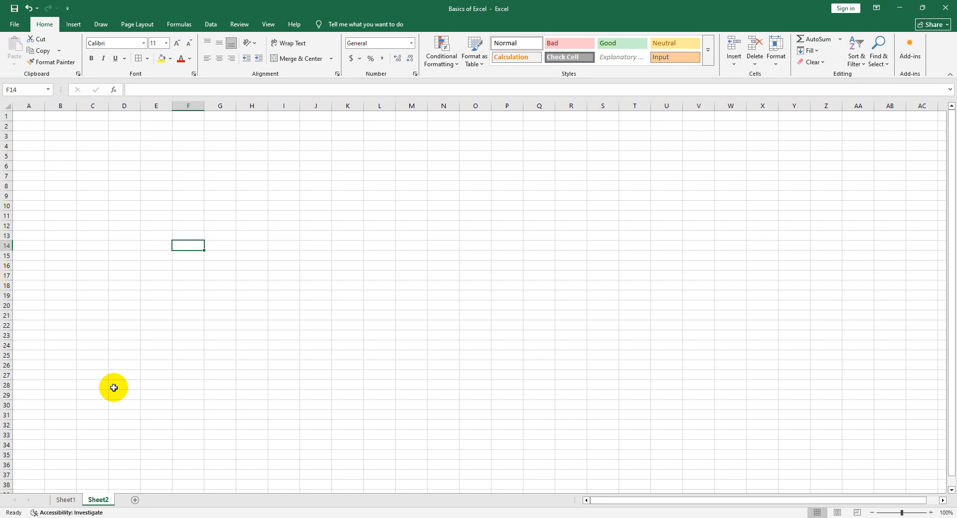
pyautogui.click(59, 499)
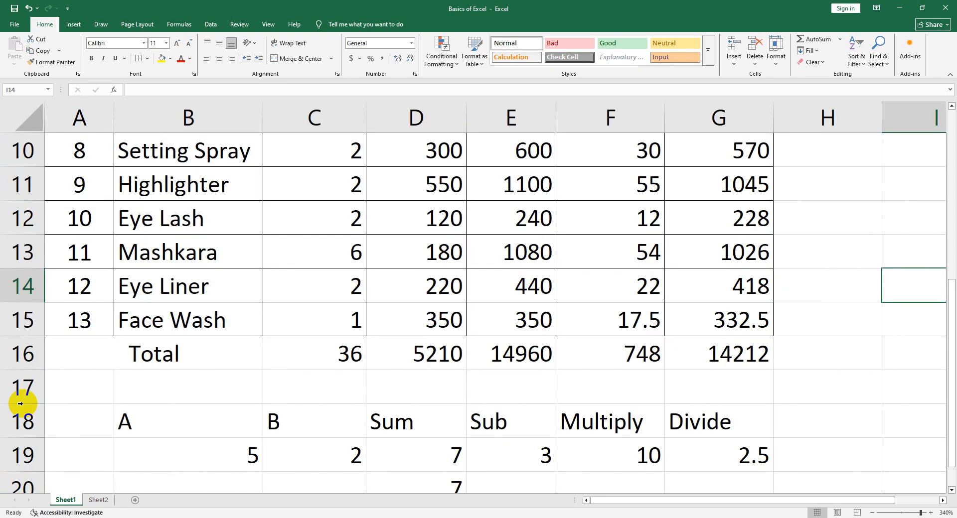
pyautogui.click(95, 500)
pyautogui.click(67, 500)
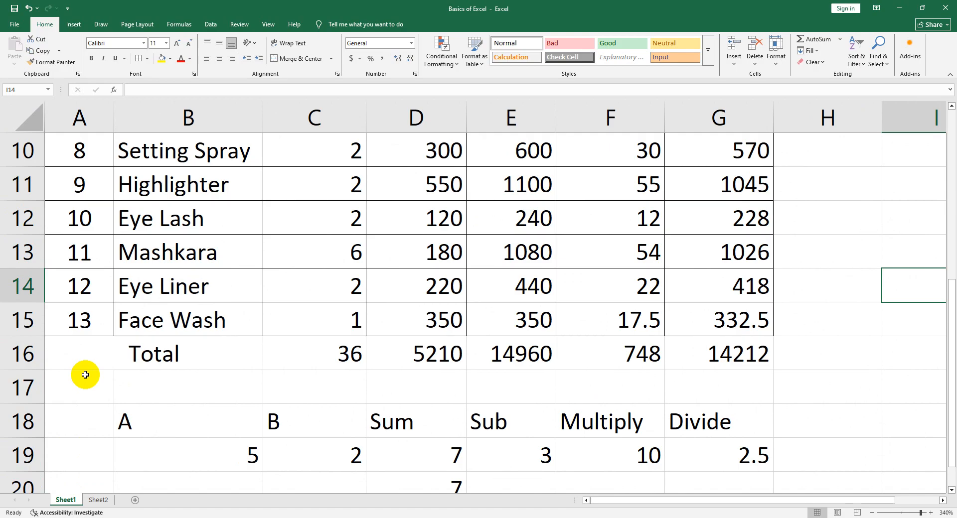
pyautogui.click(91, 508)
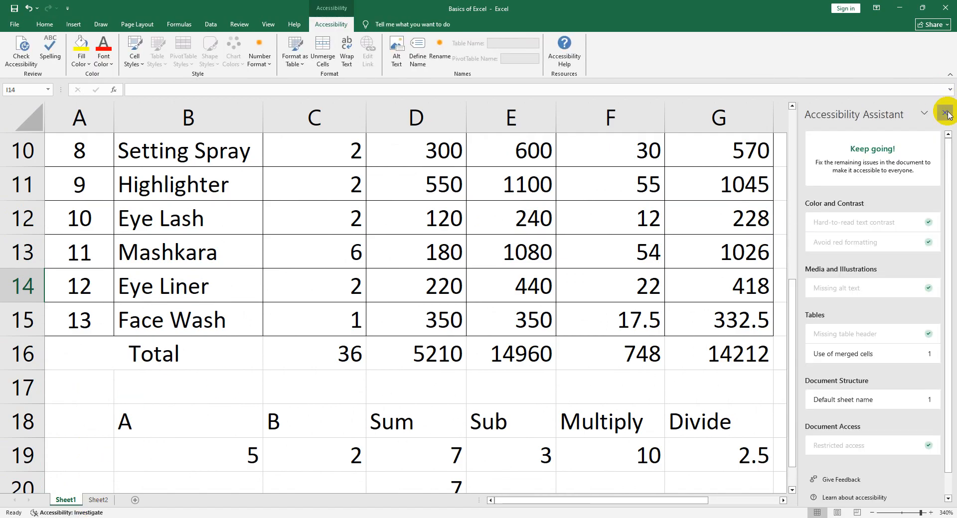
pyautogui.click(945, 113)
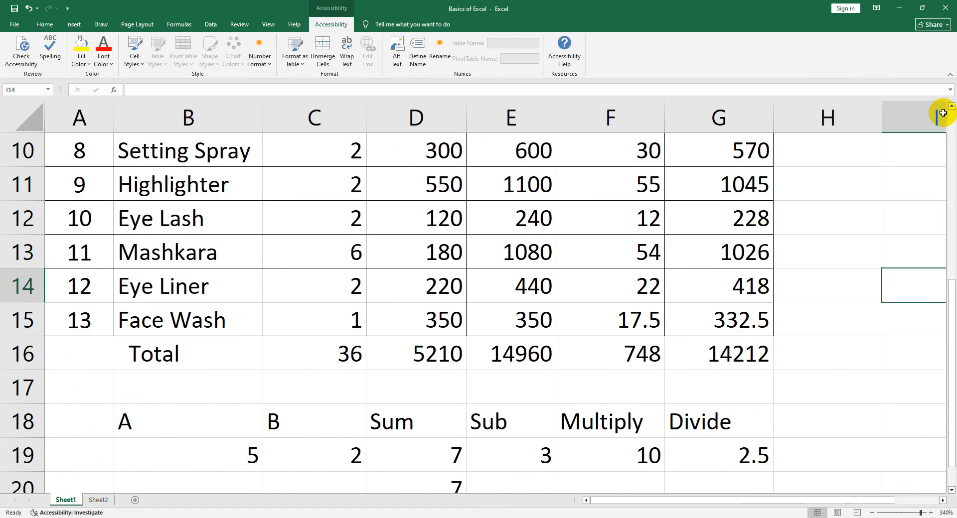
# Set the tab color of Sheet2 to the standard red
pyautogui.click(94, 502)
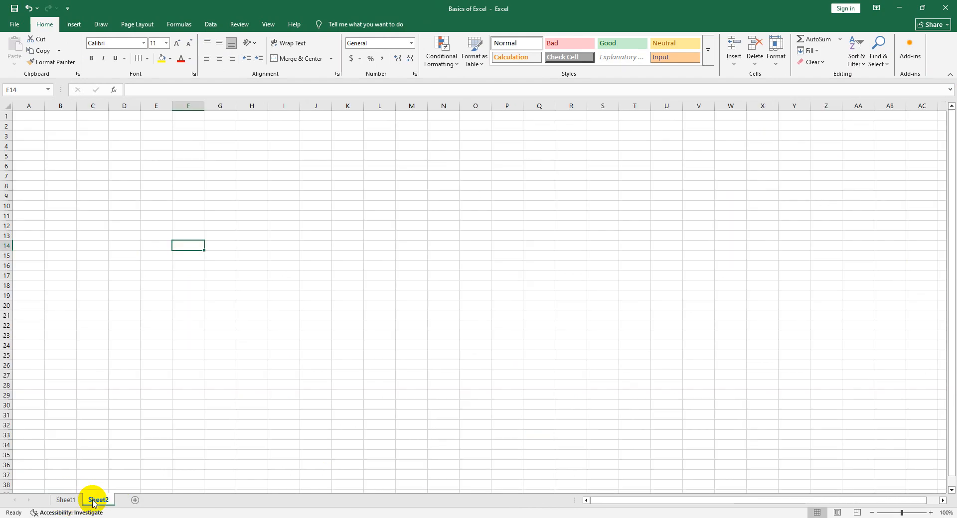
pyautogui.rightClick(94, 503)
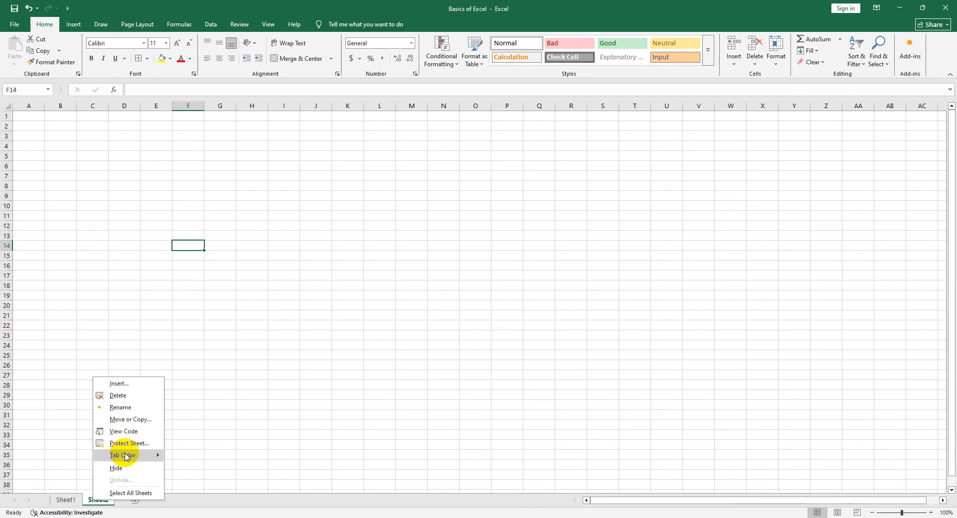
pyautogui.moveTo(124, 455)
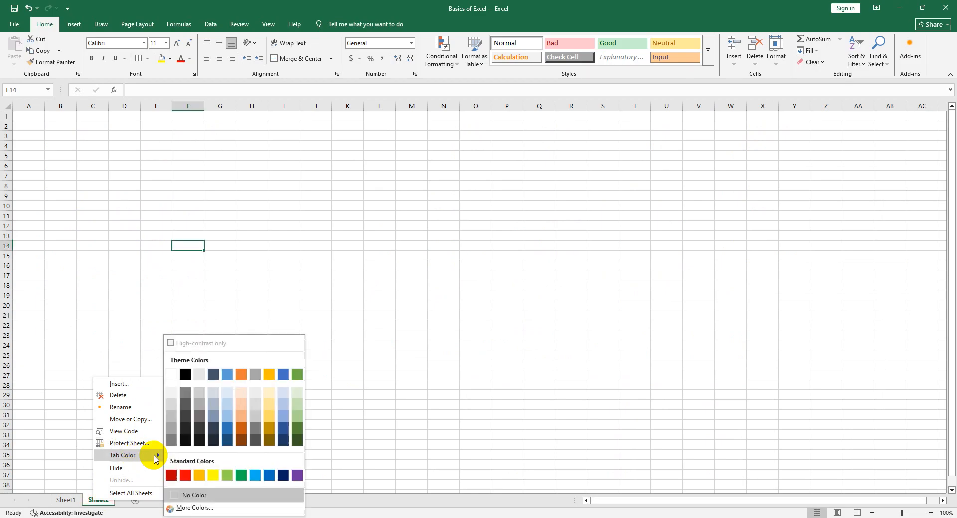
pyautogui.click(181, 473)
# Set the tab color of Sheet1 to a dark green theme color and view it with Sheet2 active
pyautogui.click(62, 500)
pyautogui.rightClick(62, 501)
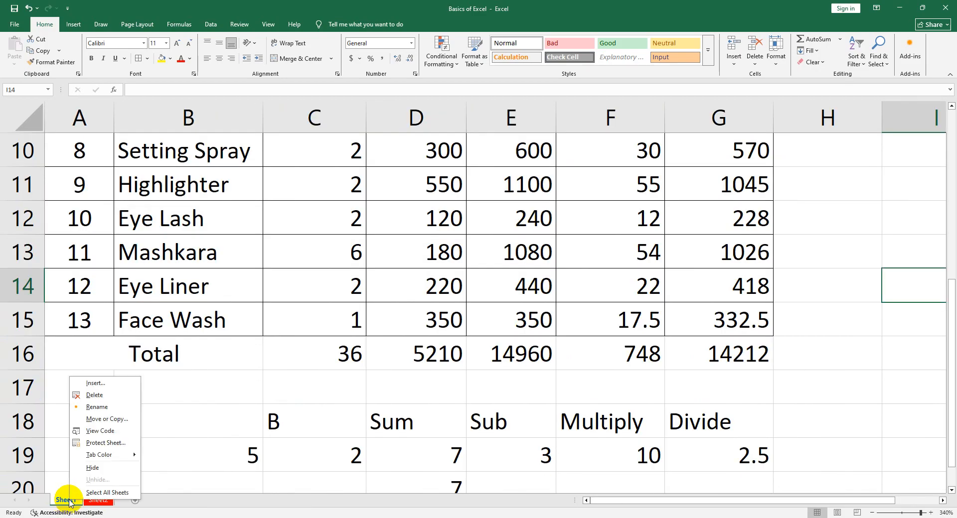
pyautogui.moveTo(100, 455)
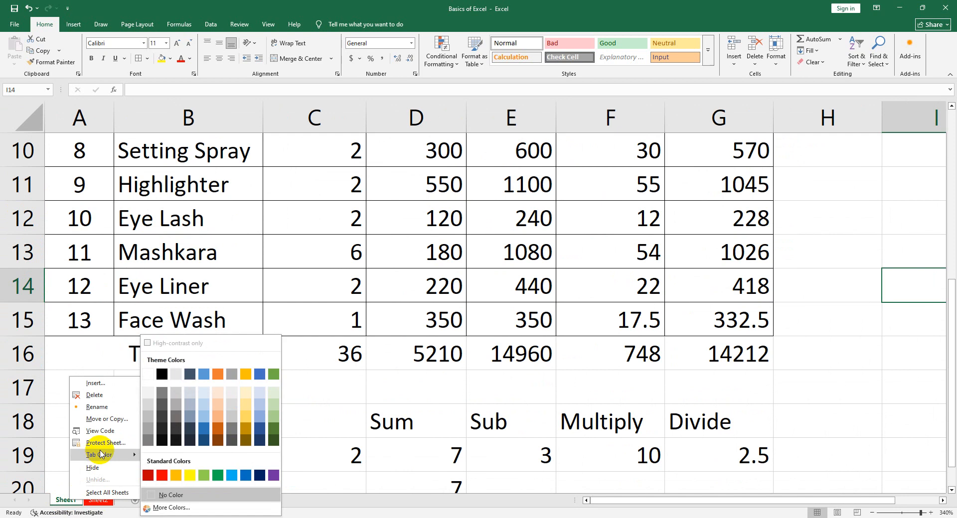
pyautogui.click(273, 428)
pyautogui.click(228, 455)
pyautogui.click(107, 484)
pyautogui.click(100, 500)
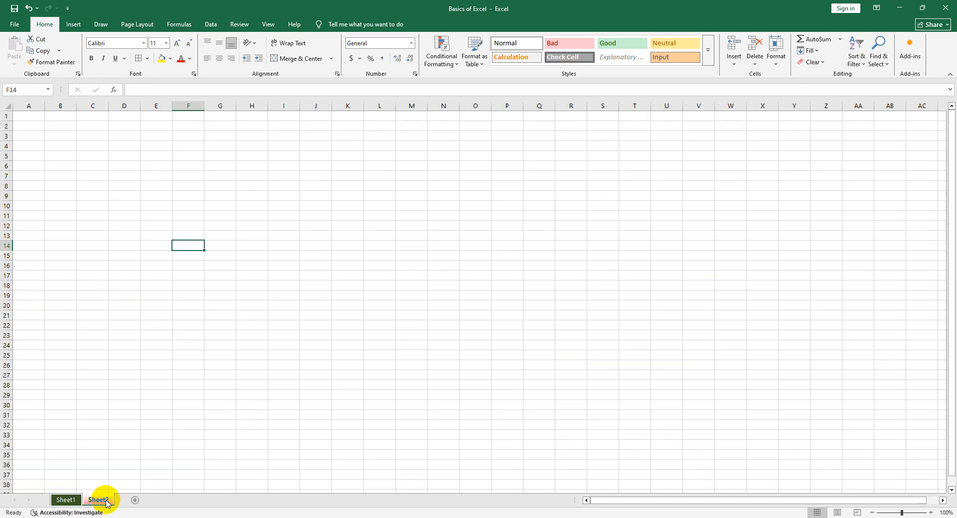
# Rename Sheet1 as Makeup
pyautogui.rightClick(63, 500)
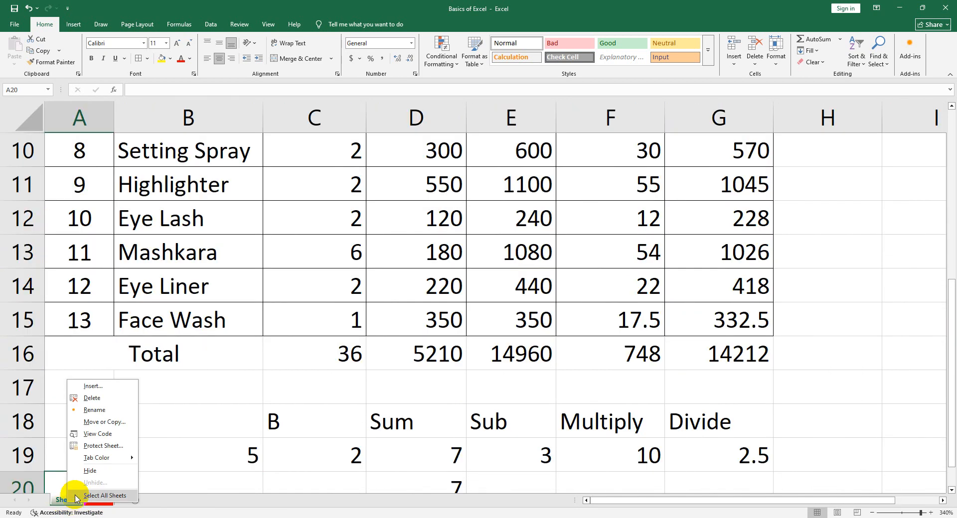
pyautogui.click(91, 411)
pyautogui.write('Makeup')
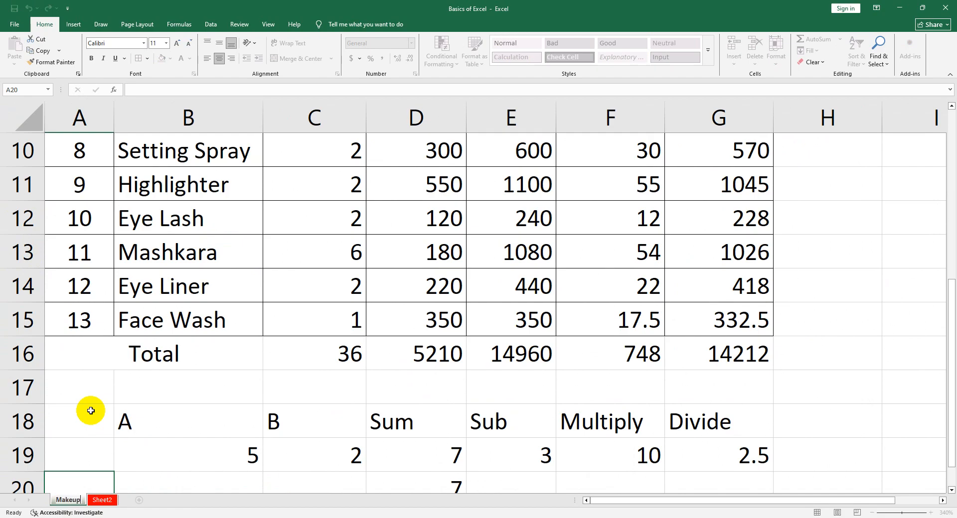
pyautogui.press('Return')
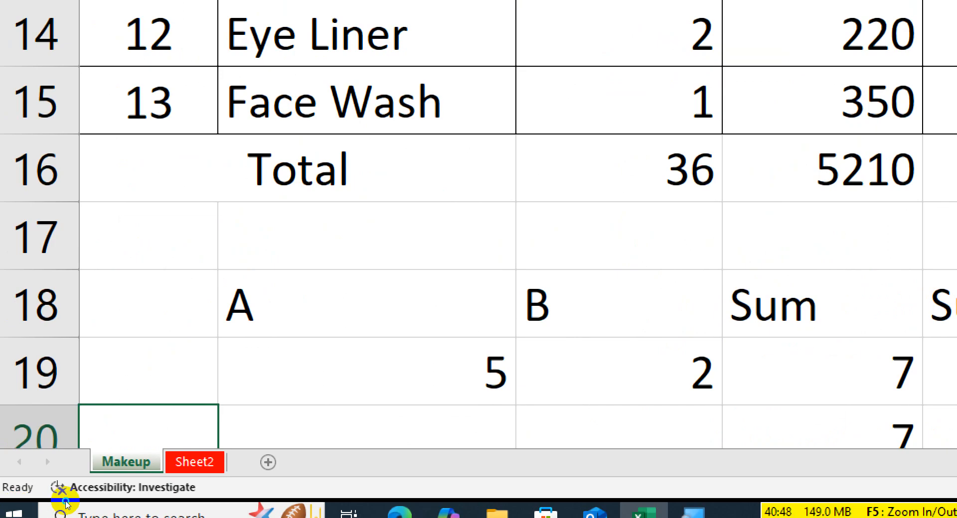
pyautogui.rightClick(122, 463)
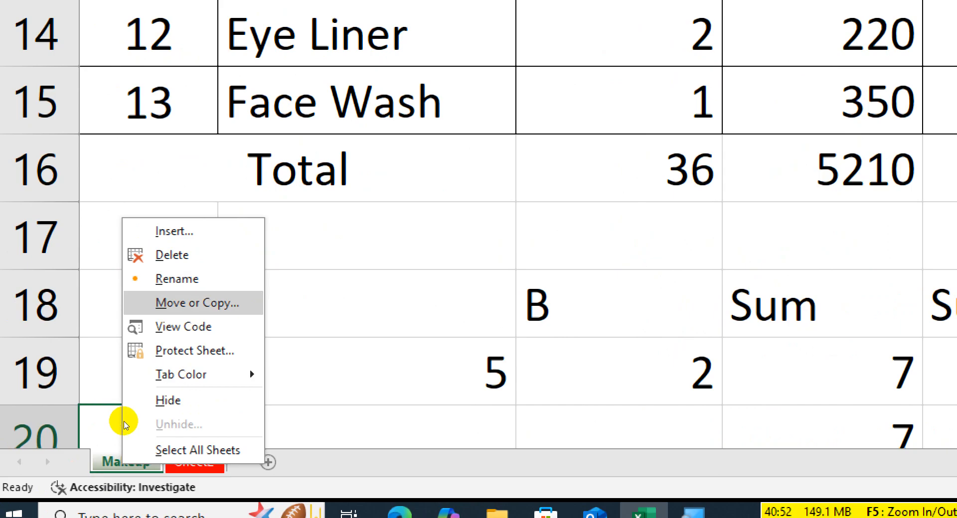
pyautogui.click(194, 407)
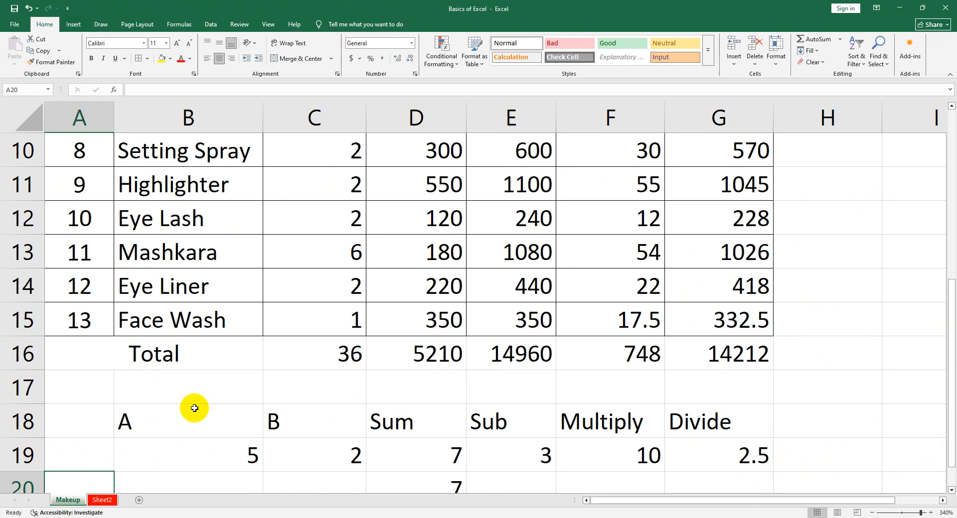
# Fill the 5% discount formula from cell F3 down the Discount column to the Face Wash row, cell F15
pyautogui.scroll(3, 469, 435)
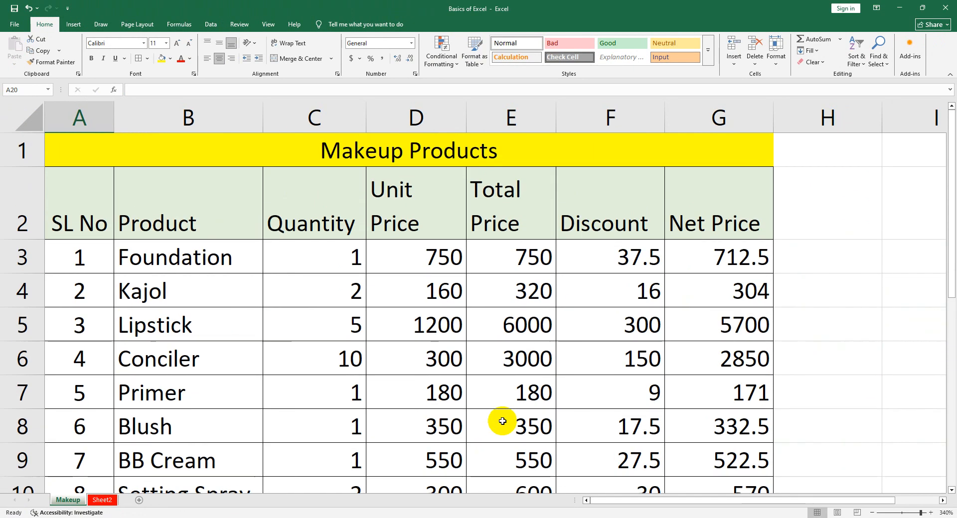
pyautogui.click(603, 264)
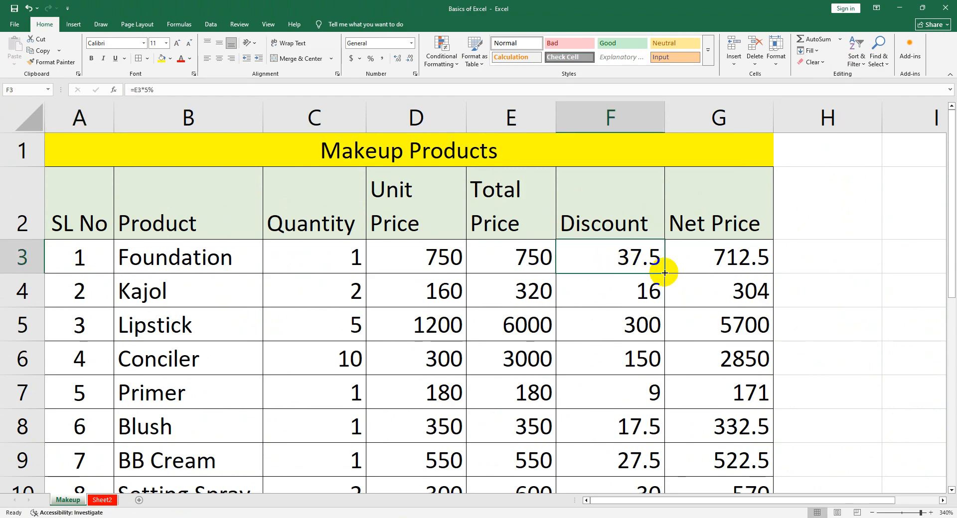
pyautogui.moveTo(666, 272); pyautogui.dragTo(647, 387)
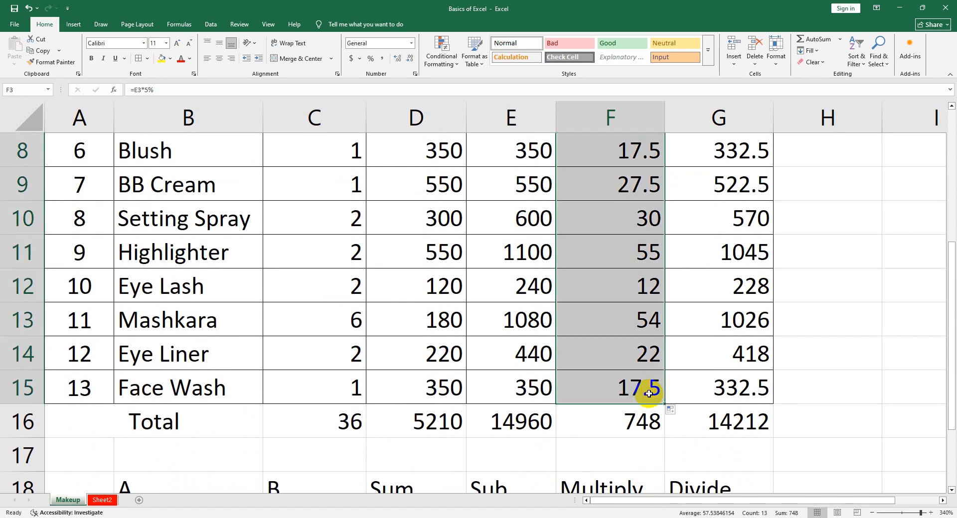
# Inspect the discount formula in F15 and the total price formulas in E14 and E3, leaving them unedited
pyautogui.doubleClick(644, 382)
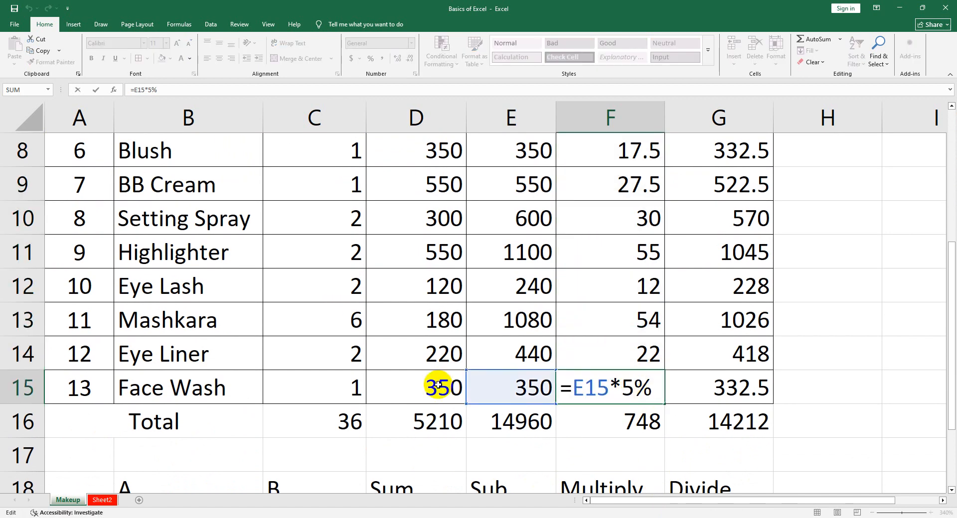
pyautogui.press('Return')
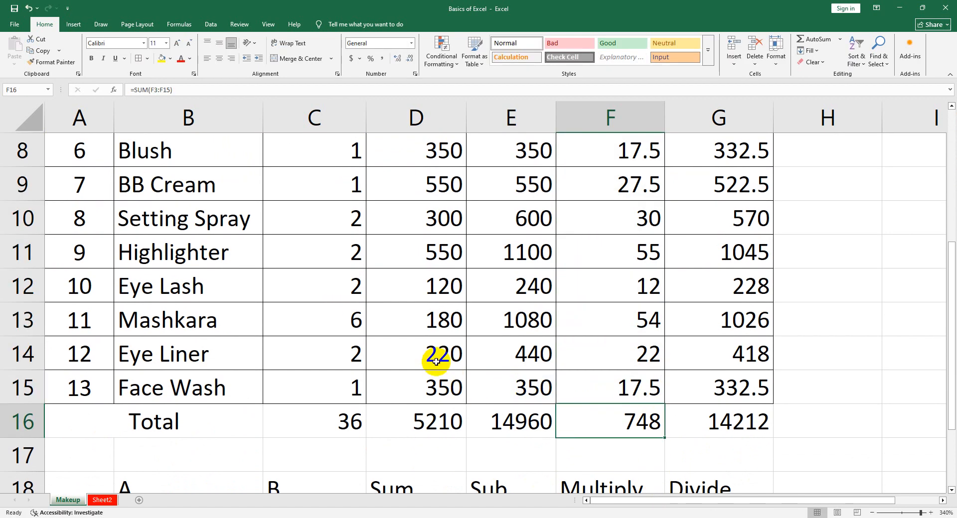
pyautogui.doubleClick(480, 358)
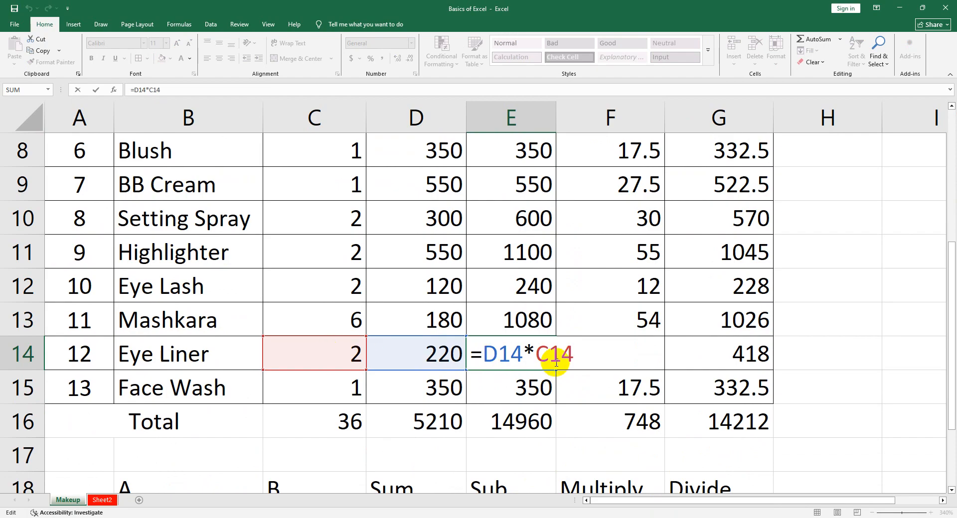
pyautogui.press('Return')
pyautogui.scroll(2, 551, 361)
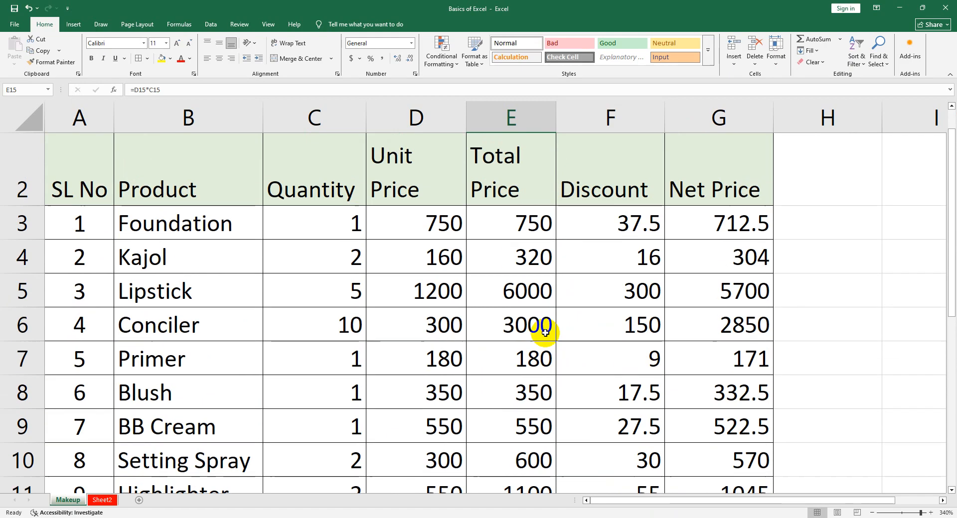
pyautogui.click(520, 228)
pyautogui.doubleClick(520, 229)
pyautogui.press('Return')
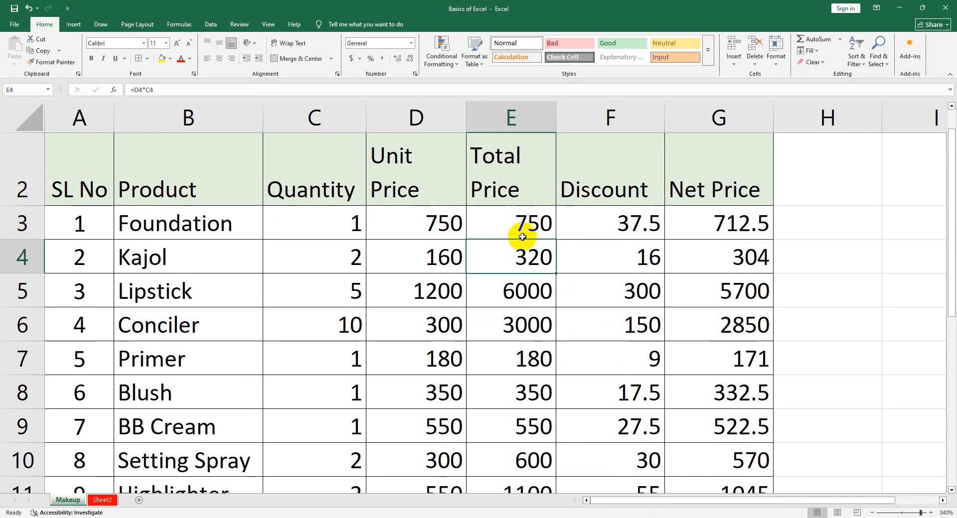
# Fill the total price formula from cell E3 down to the Primer row, E7, and check the formula there
pyautogui.doubleClick(523, 250)
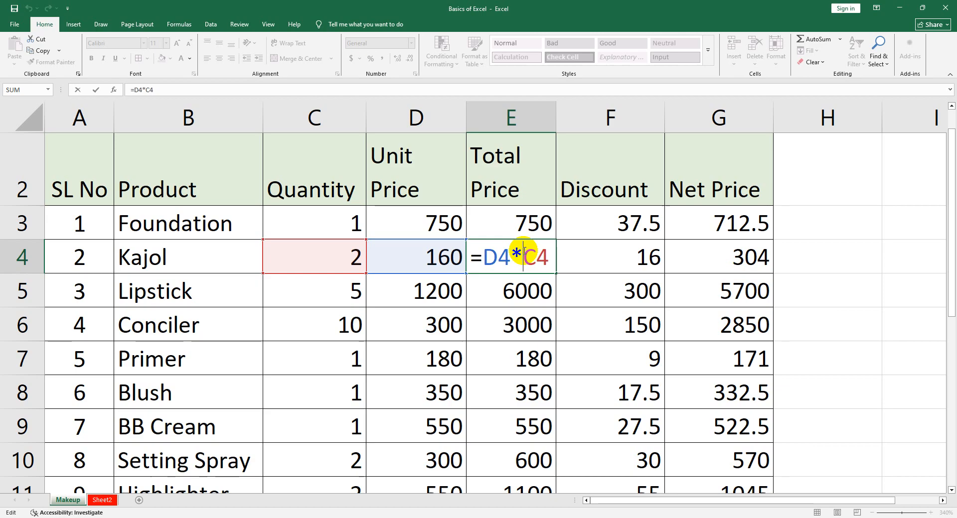
pyautogui.press('Return')
pyautogui.click(531, 224)
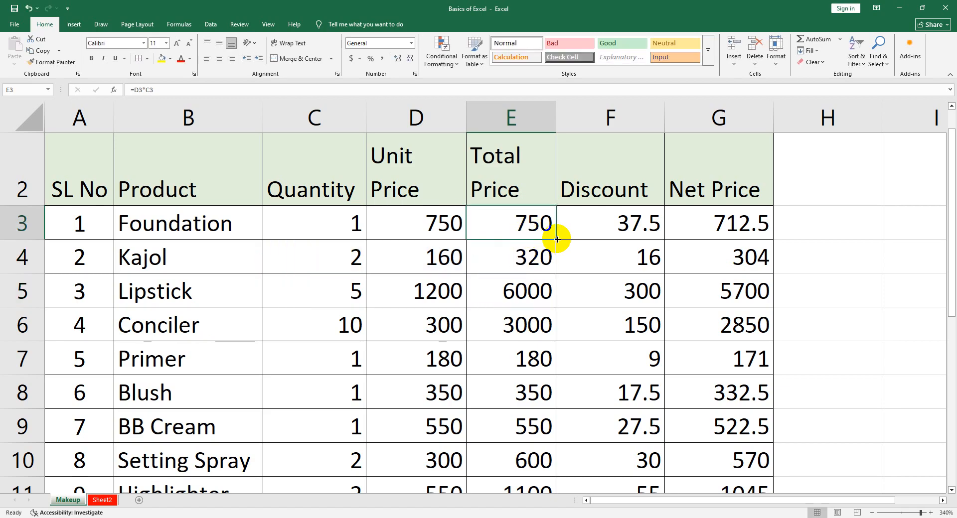
pyautogui.moveTo(555, 240); pyautogui.dragTo(545, 367)
pyautogui.doubleClick(540, 362)
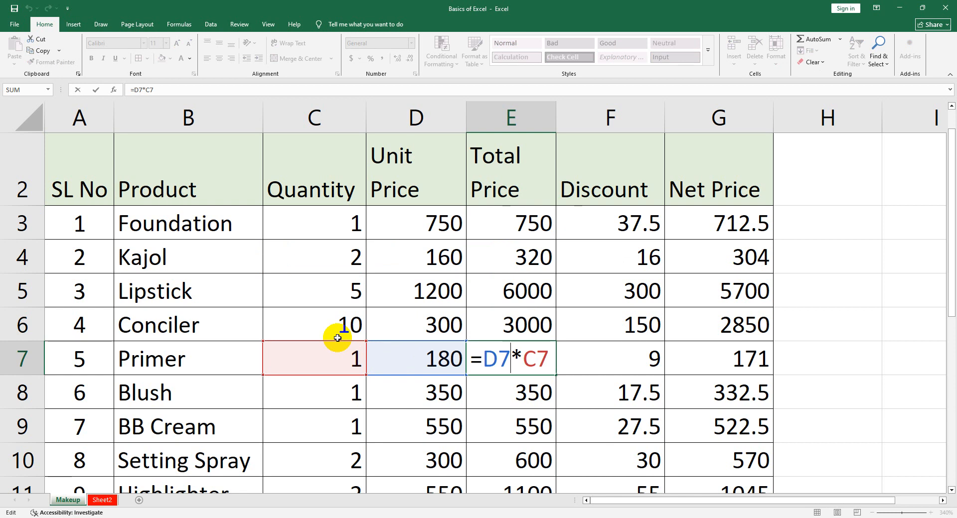
pyautogui.press('Return')
# Inspect the total price formulas in E9, E3 and E4, leaving them unedited
pyautogui.doubleClick(526, 427)
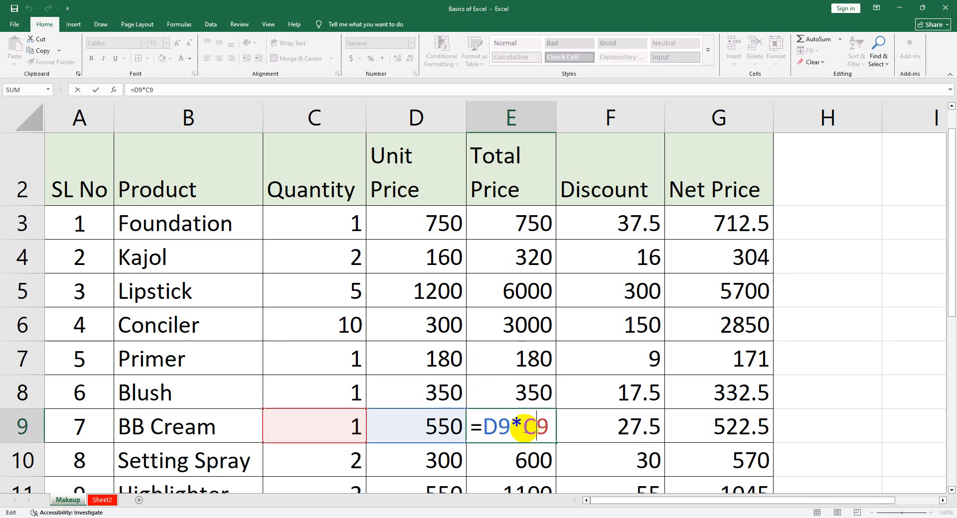
pyautogui.press('Return')
pyautogui.doubleClick(518, 224)
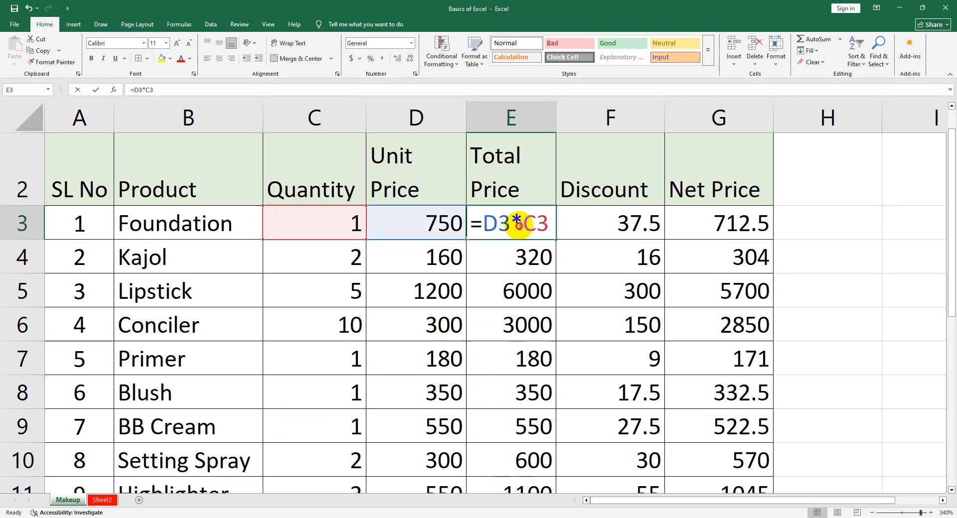
pyautogui.press('Return')
pyautogui.doubleClick(514, 249)
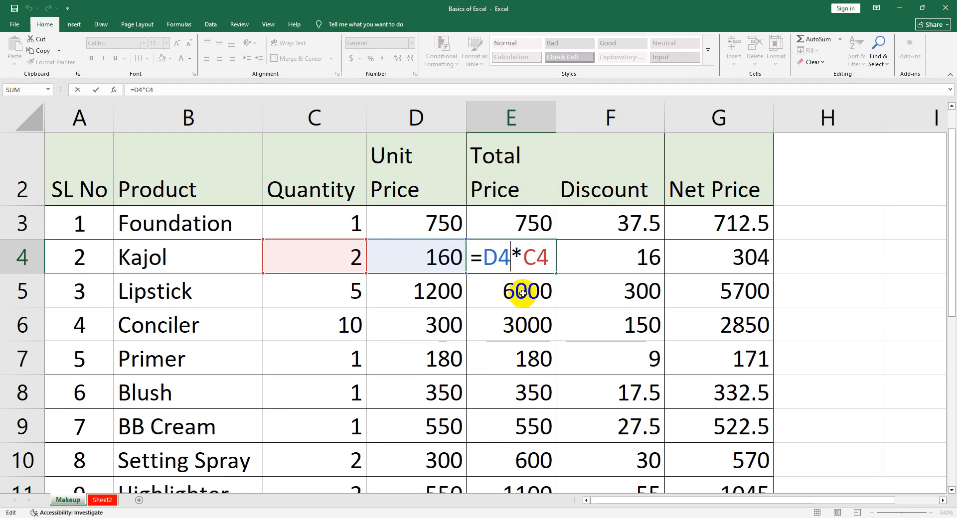
pyautogui.press('Return')
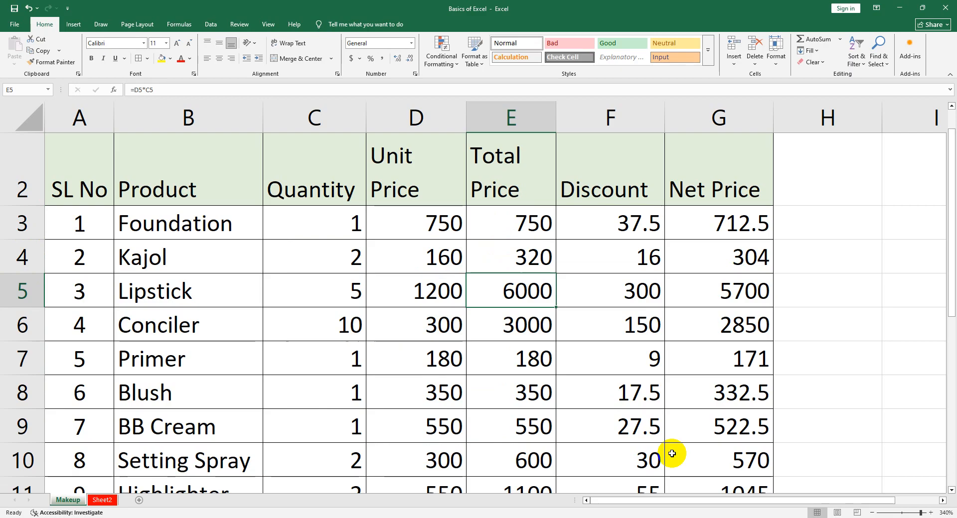
# Enter the heading "Cell Reference" in cell I3, beside the product table
pyautogui.moveTo(668, 502); pyautogui.dragTo(721, 504)
pyautogui.click(842, 221)
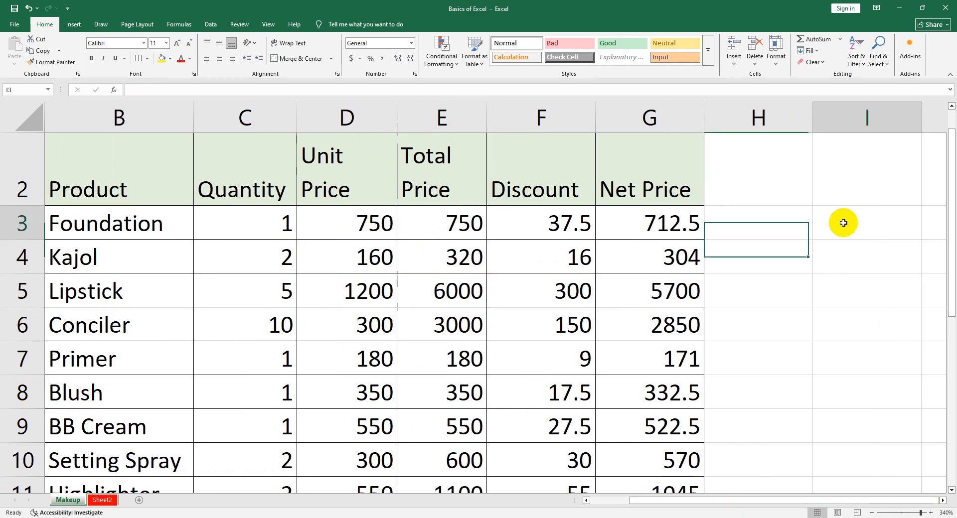
pyautogui.write('Cel')
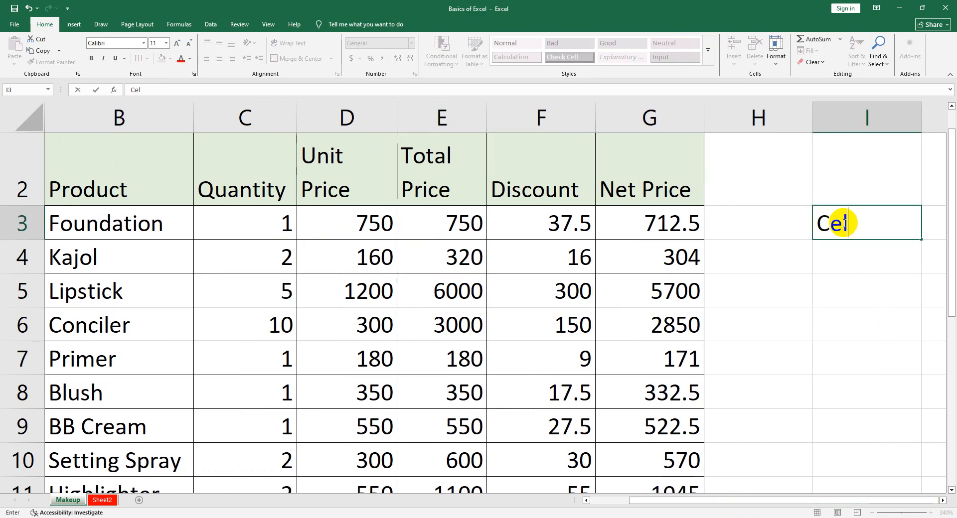
pyautogui.write('l Refere')
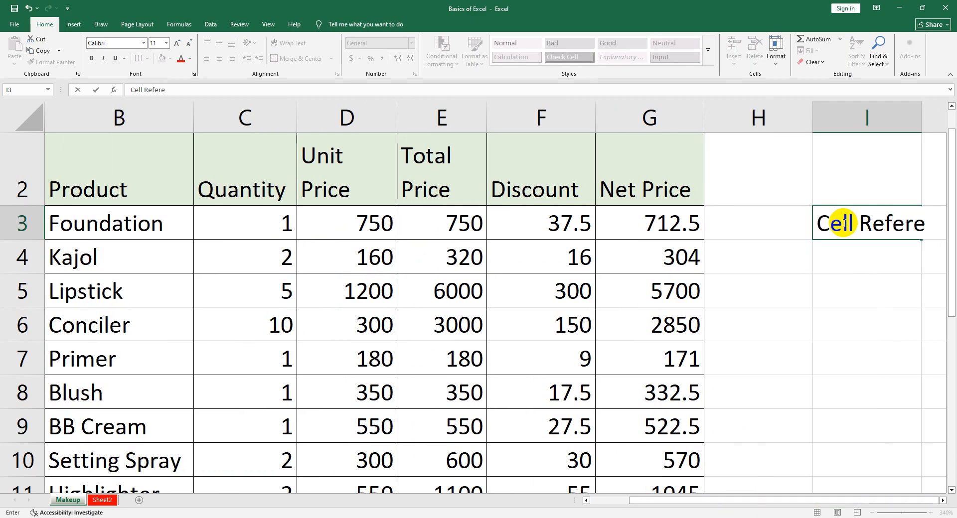
pyautogui.write('nce')
pyautogui.press('Return')
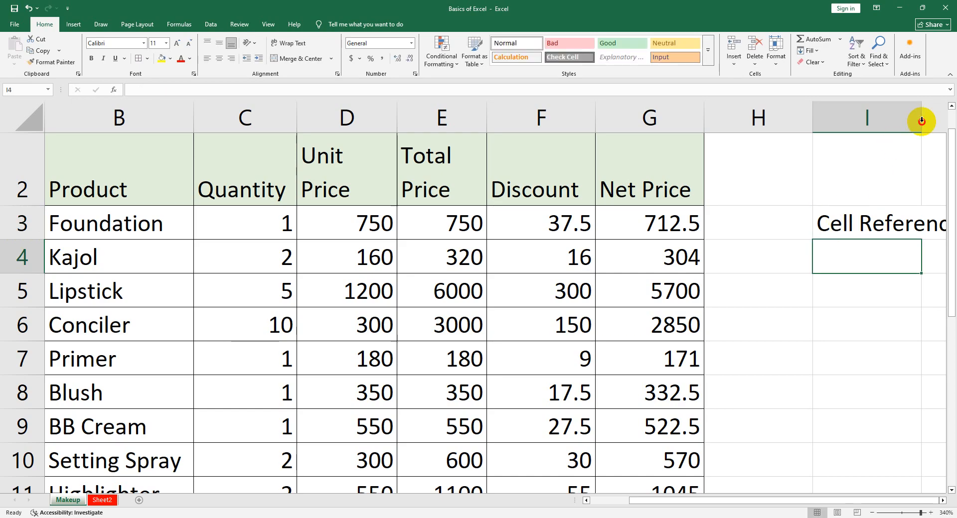
# Add list item 1 under the Cell Reference heading, with 1 in H4 and "Relative Cell Ref." in I4
pyautogui.moveTo(735, 500); pyautogui.dragTo(812, 499)
pyautogui.press('Left')
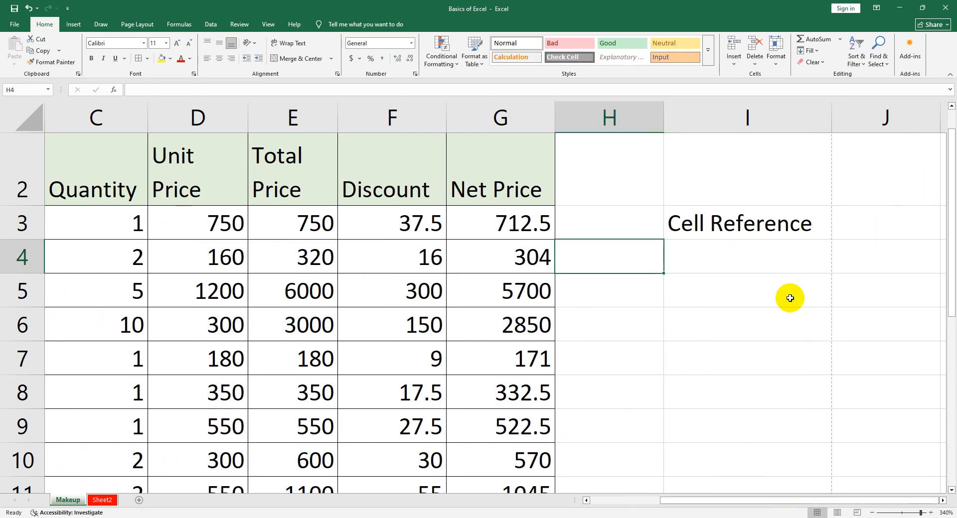
pyautogui.write('1')
pyautogui.press('Right')
pyautogui.write('Re')
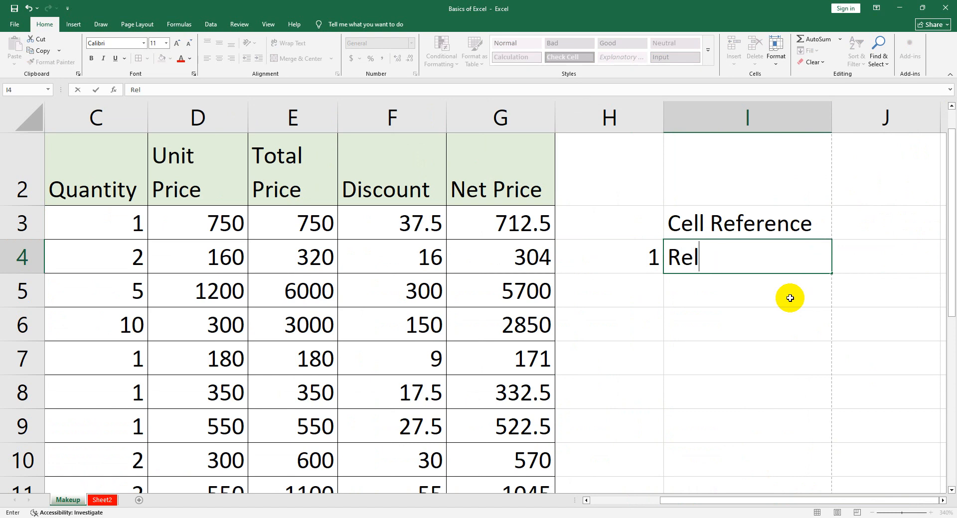
pyautogui.write('lative Ce')
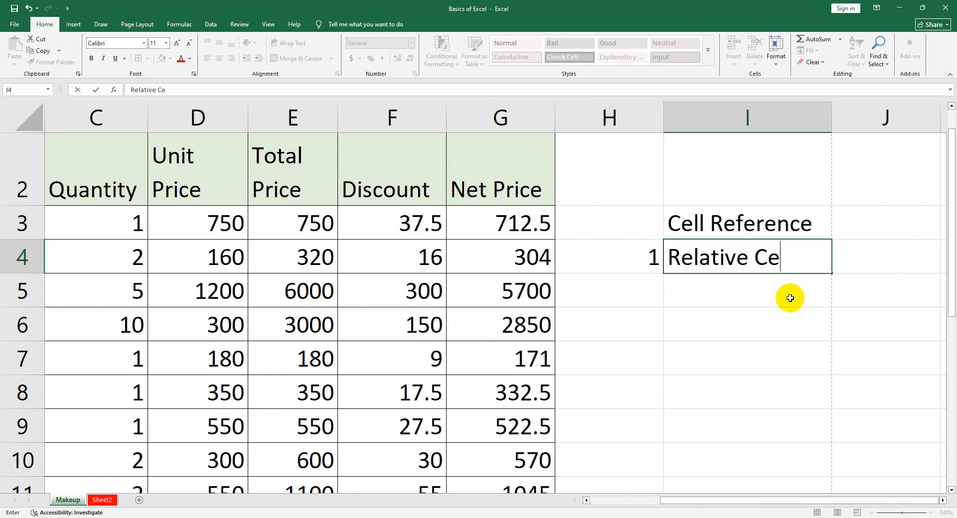
pyautogui.write('ll Ref.')
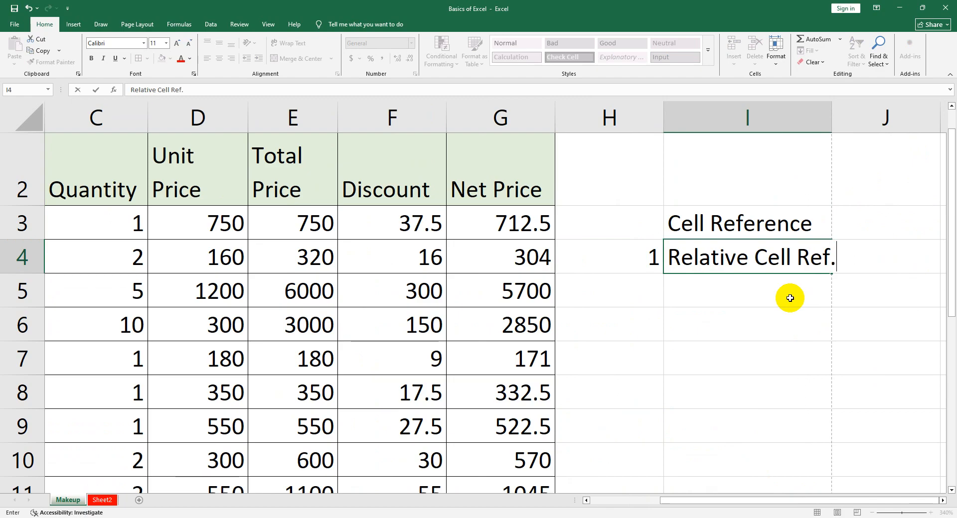
pyautogui.press('Return')
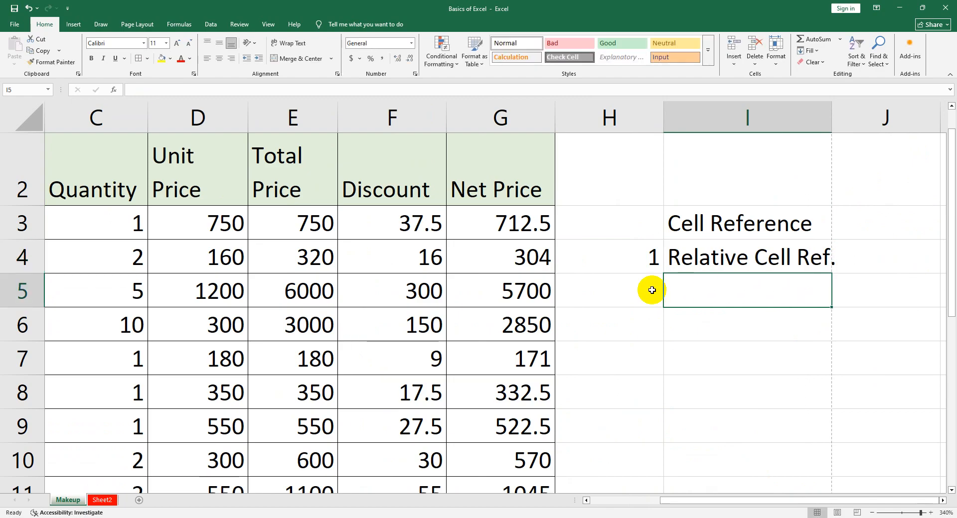
# Add list item 2 with the number 2 in H5 and "Absolute Cell Ref." in I5
pyautogui.click(646, 287)
pyautogui.write('2')
pyautogui.press('Tab')
pyautogui.write('Absolu')
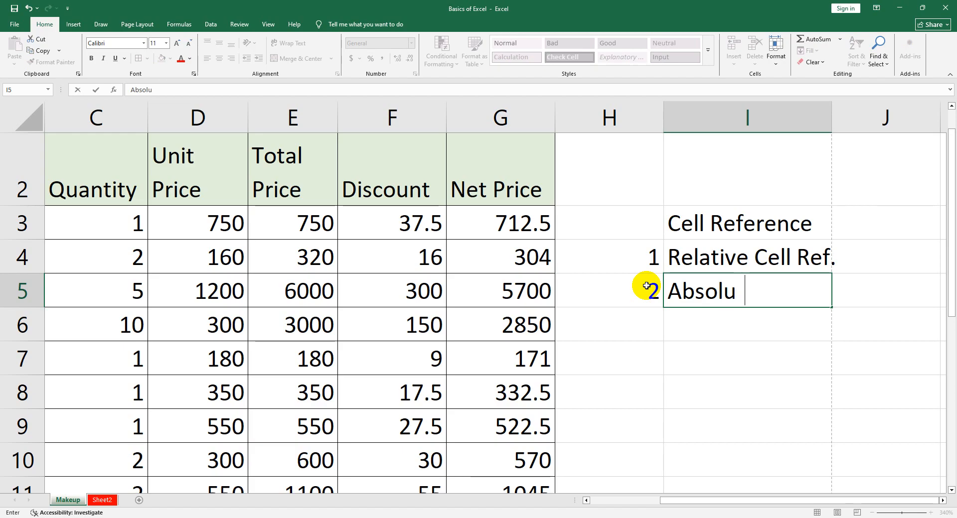
pyautogui.write('te Cell R')
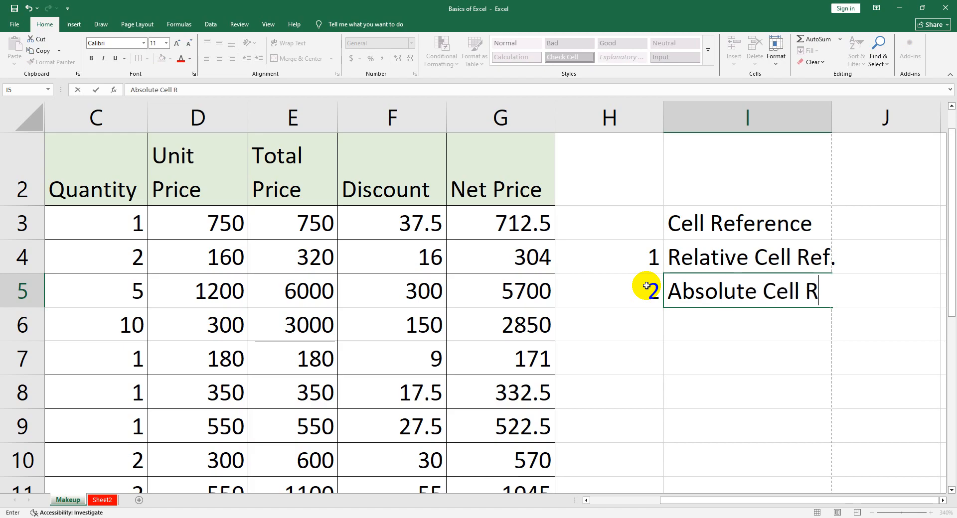
pyautogui.write('ef.')
pyautogui.press('Return')
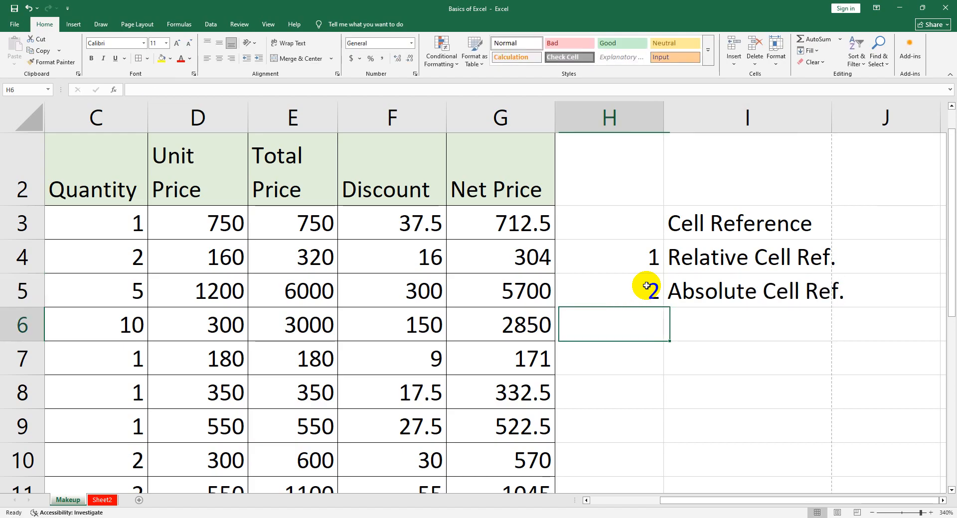
# Add list item 3 with the number 3 in H6 and "Mixed Cell Reference" in I6
pyautogui.write('3')
pyautogui.press('Tab')
pyautogui.write('Mixed ')
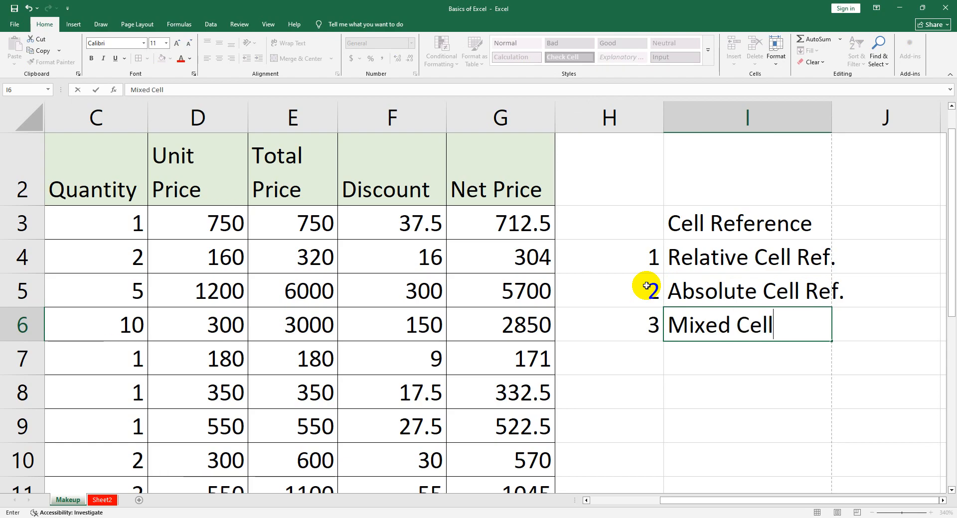
pyautogui.write('Cell Refer')
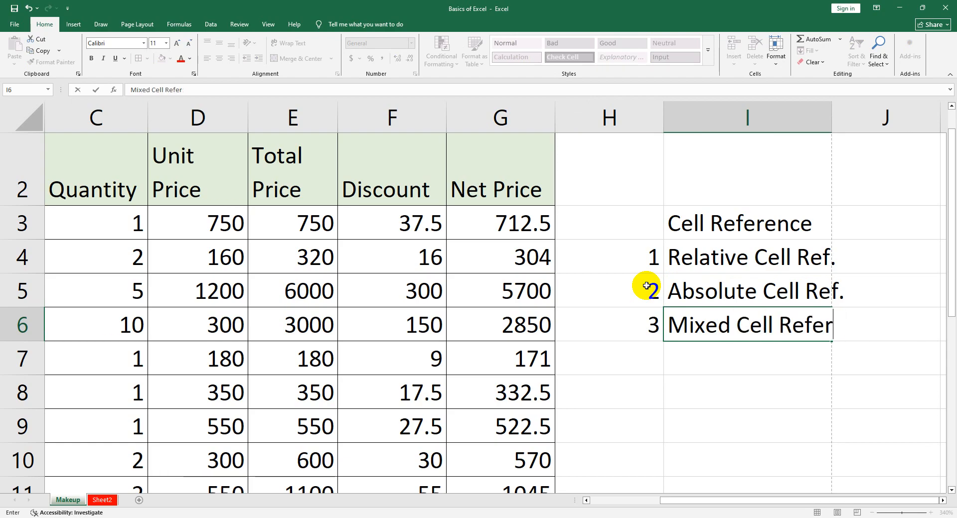
pyautogui.write('ence')
pyautogui.press('Return')
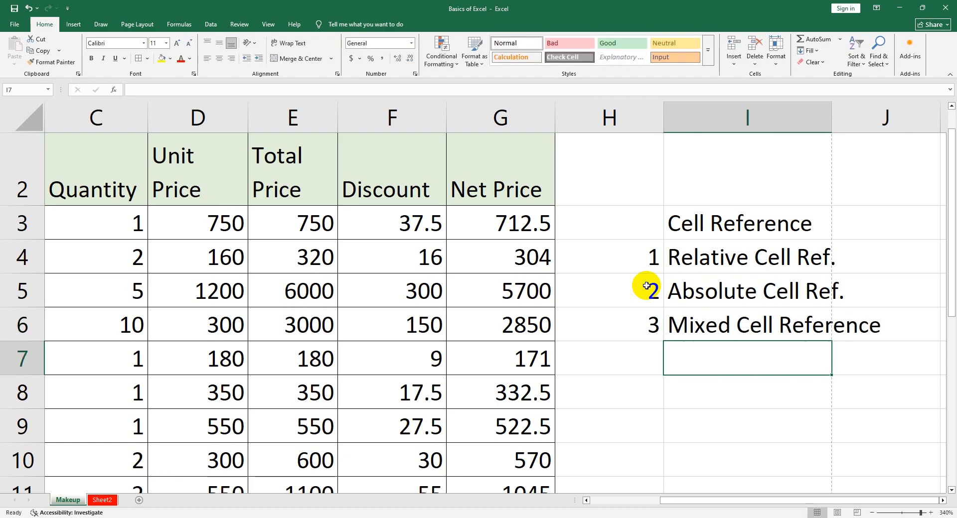
# Examine the relative references in the total price formulas in E3, E4 and E5 and the discount formula in F3
pyautogui.click(684, 261)
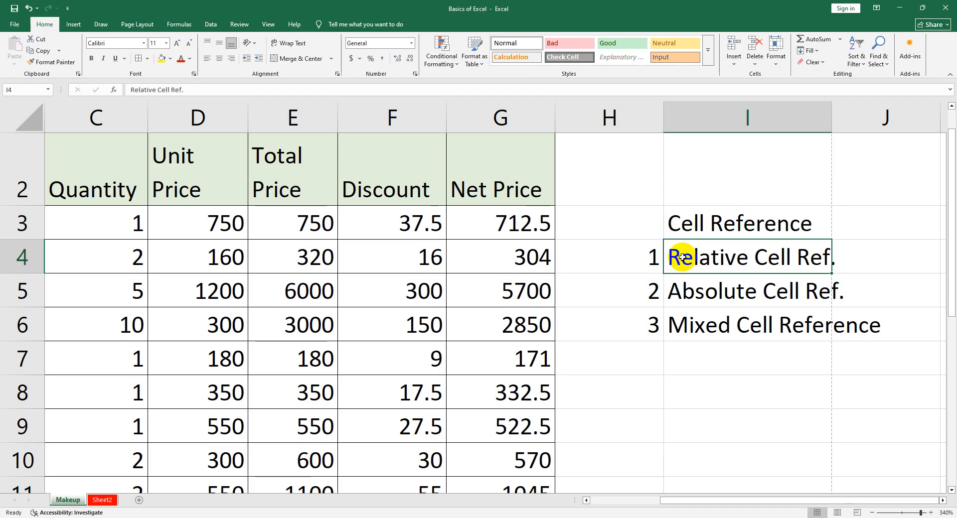
pyautogui.doubleClick(295, 222)
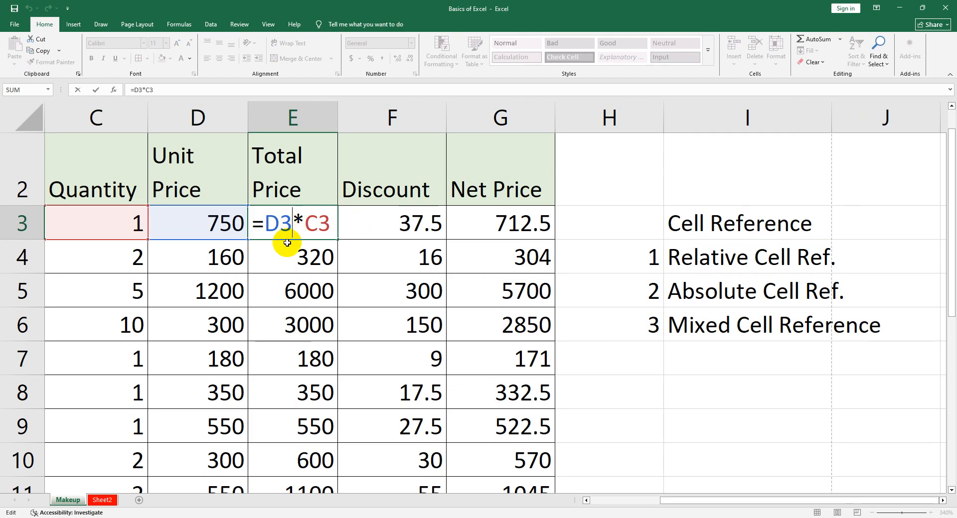
pyautogui.press('Return')
pyautogui.doubleClick(313, 264)
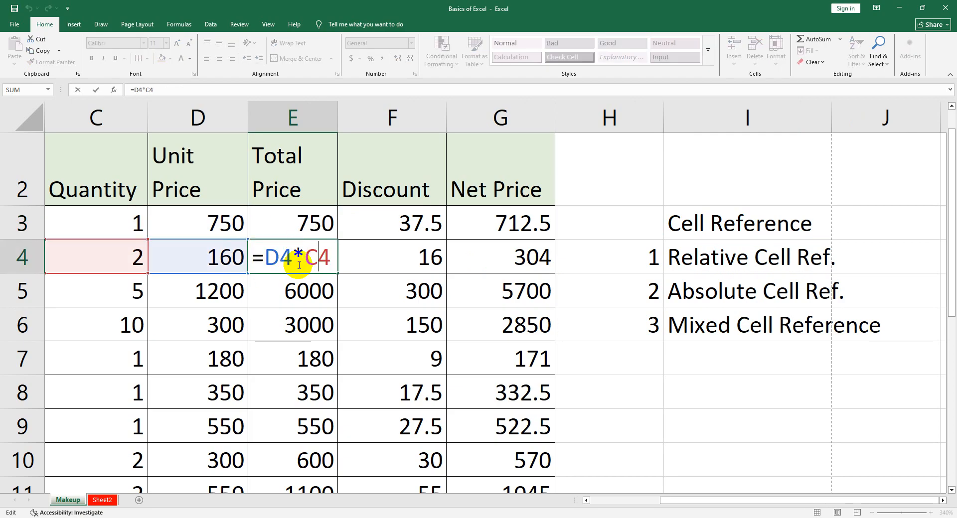
pyautogui.press('Return')
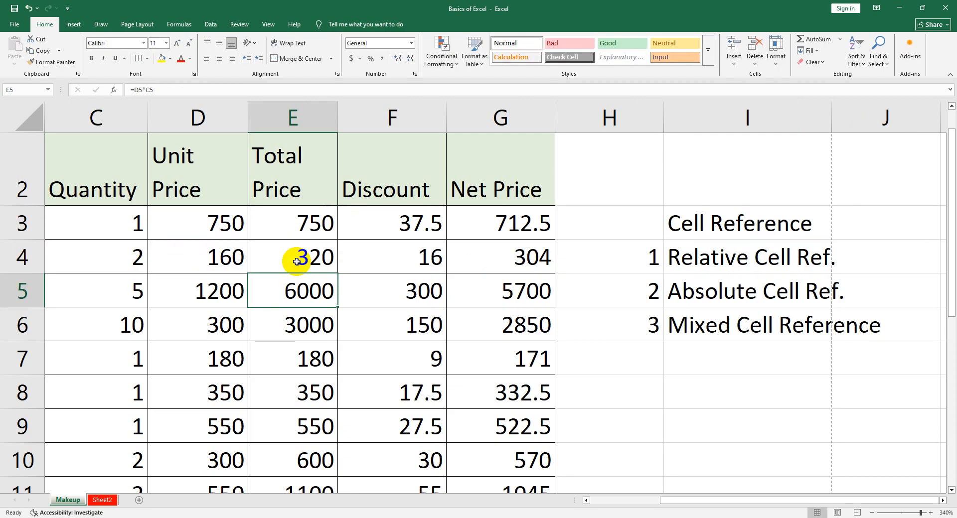
pyautogui.doubleClick(314, 292)
pyautogui.press('Return')
pyautogui.click(398, 235)
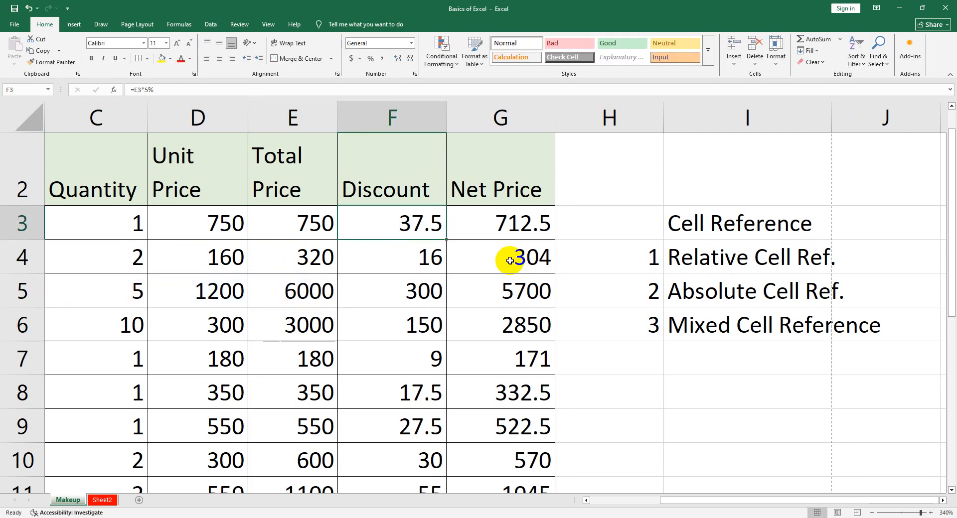
pyautogui.click(676, 291)
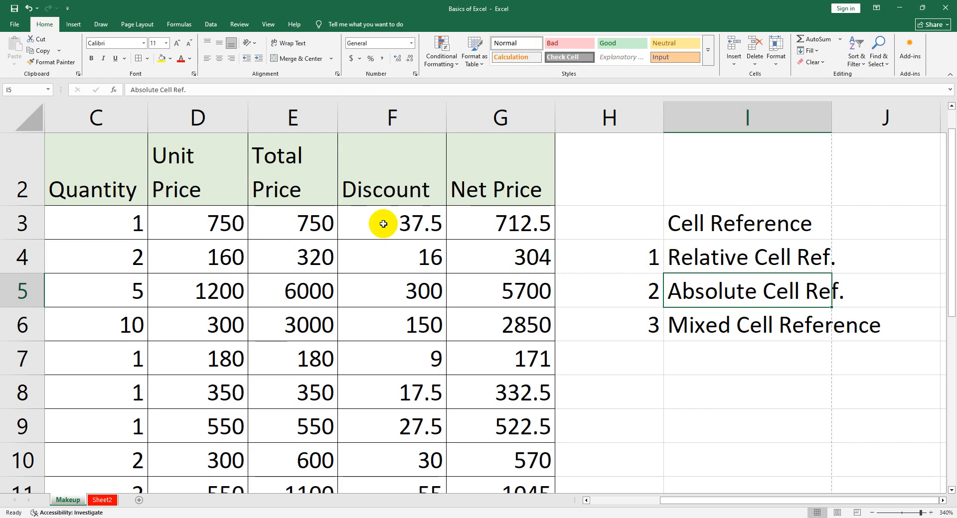
pyautogui.click(697, 253)
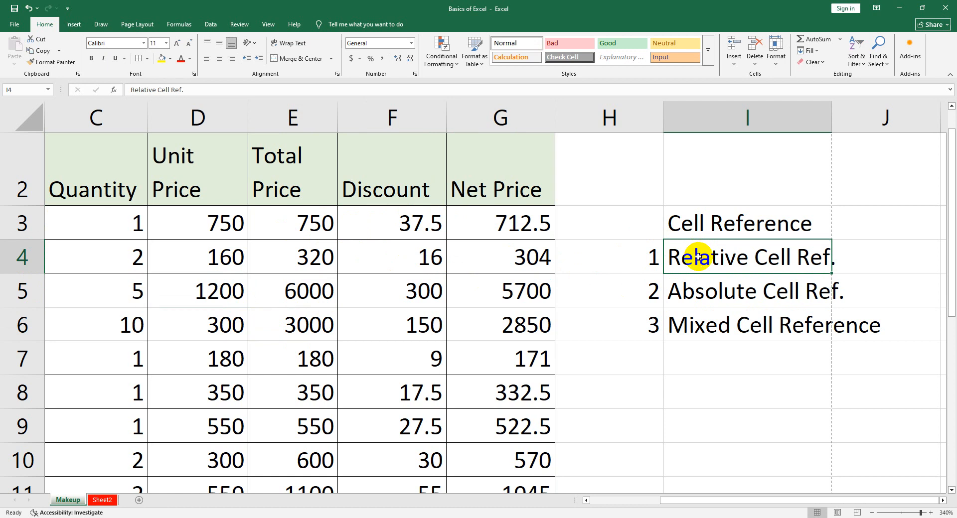
pyautogui.click(707, 284)
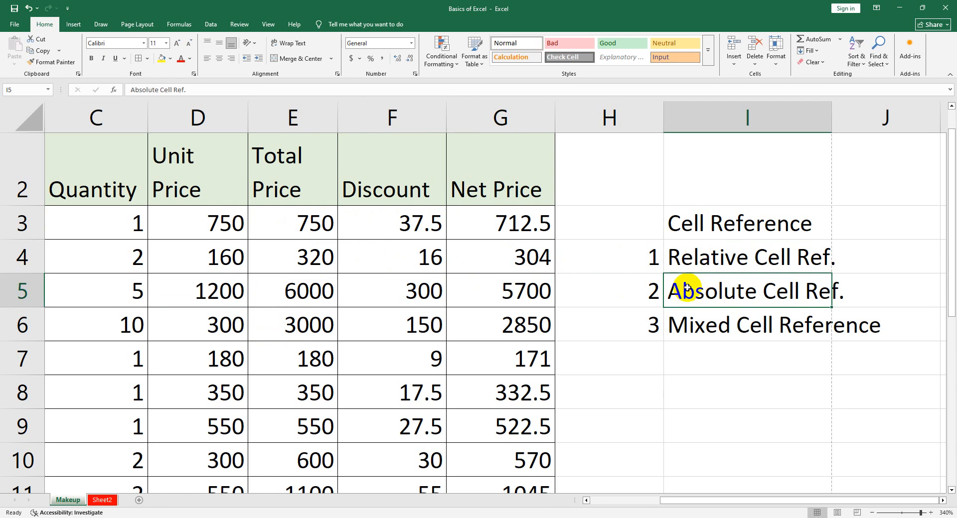
pyautogui.scroll(-1, 715, 307)
pyautogui.scroll(1, 617, 314)
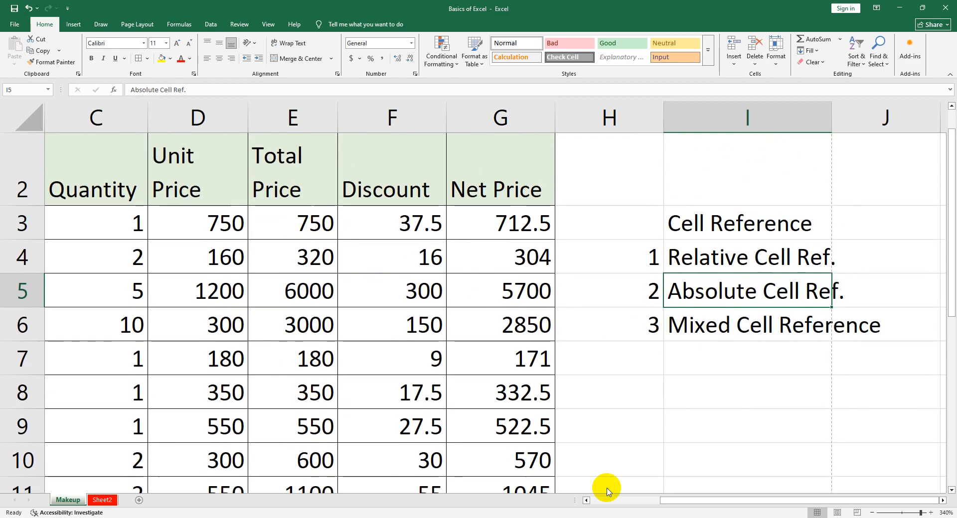
# Change the Foundation discount formula in cell F3 to 7% of the total price, =E3*7%
pyautogui.moveTo(670, 499); pyautogui.dragTo(585, 500)
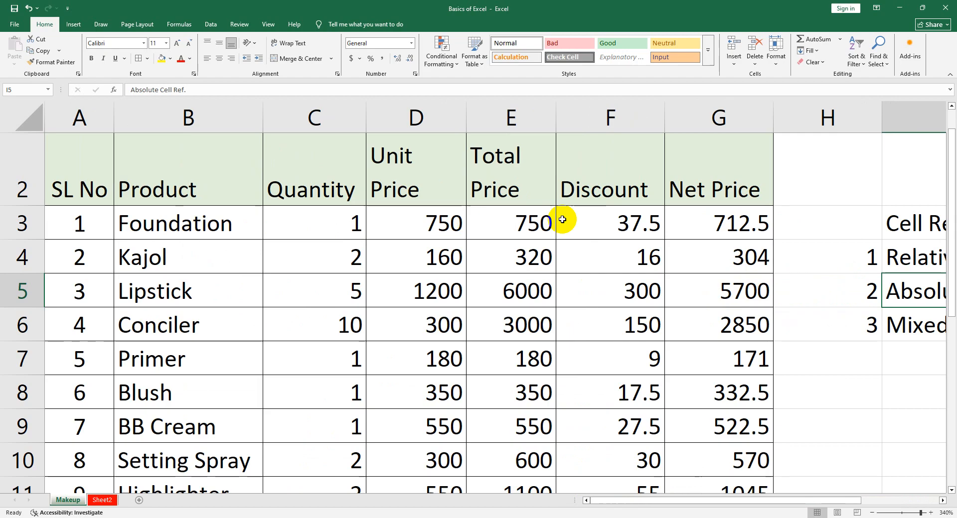
pyautogui.doubleClick(596, 222)
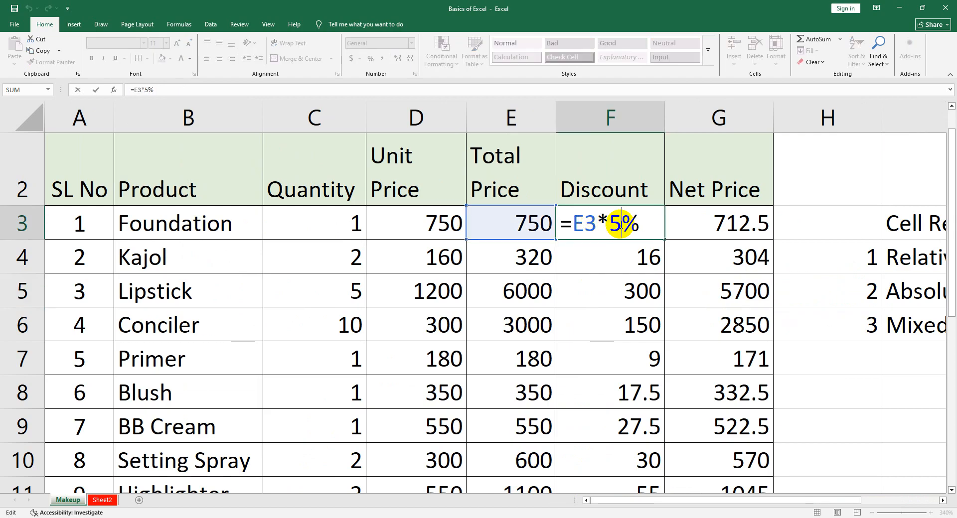
pyautogui.press('BackSpace')
pyautogui.write('7')
pyautogui.press('Return')
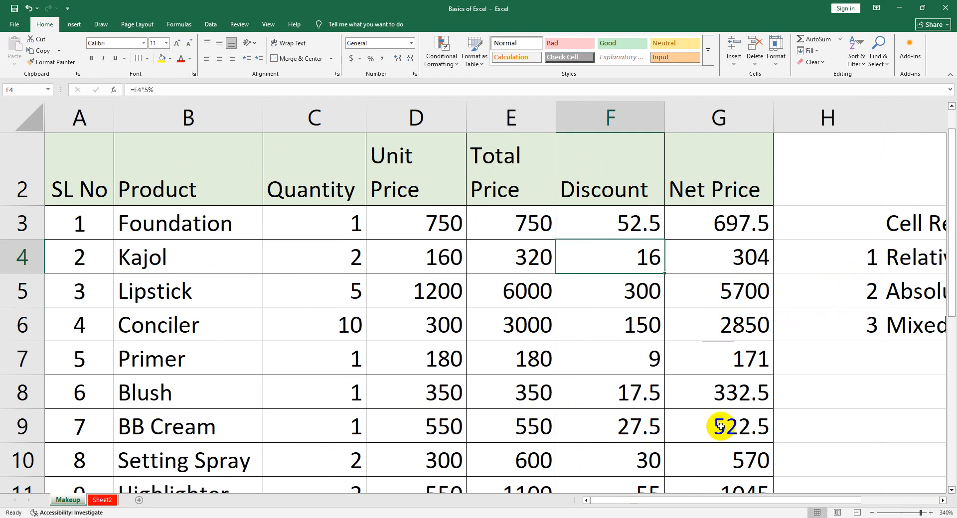
pyautogui.moveTo(703, 500); pyautogui.dragTo(812, 501)
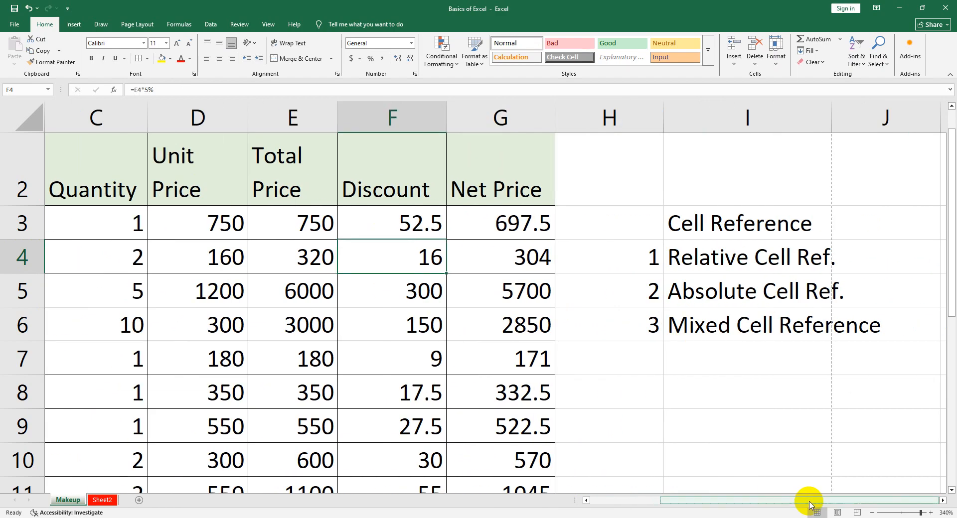
# Undo the last formula change in F3 and enter "Discount" in I8 with 5% below it in I9
pyautogui.hotkey('ctrl', 'z')
pyautogui.click(765, 379)
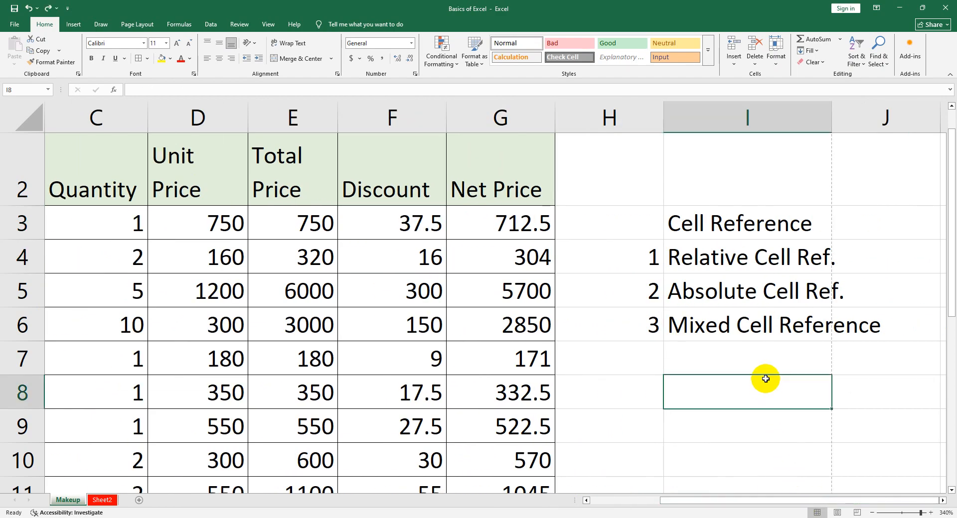
pyautogui.write('Discount')
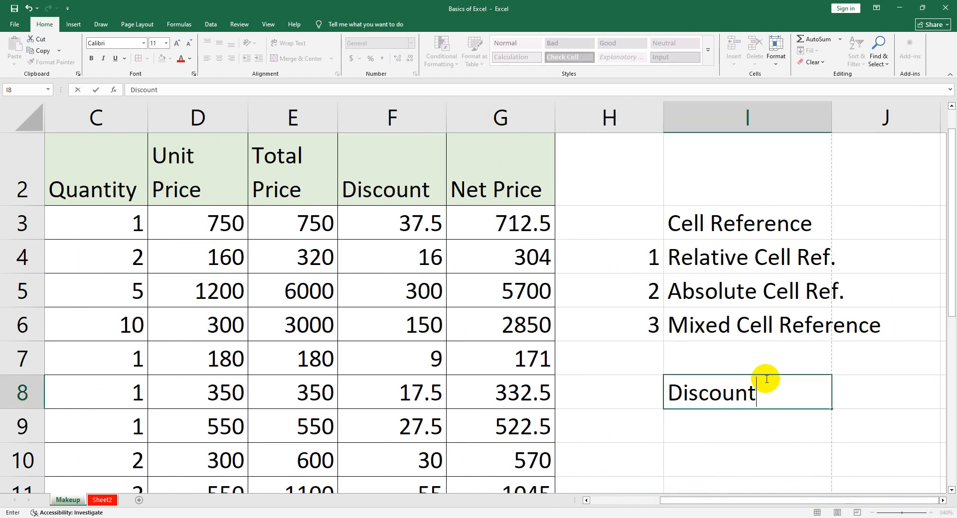
pyautogui.press('Return')
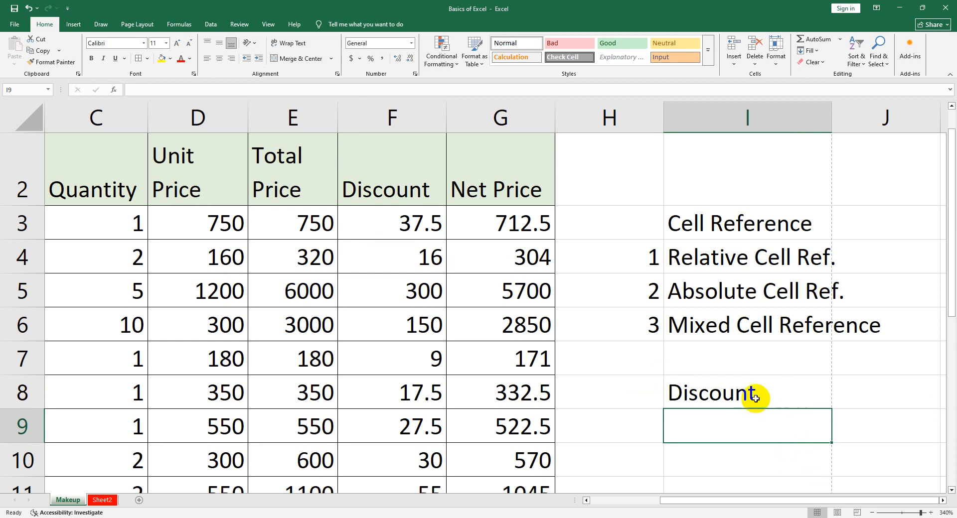
pyautogui.write('5')
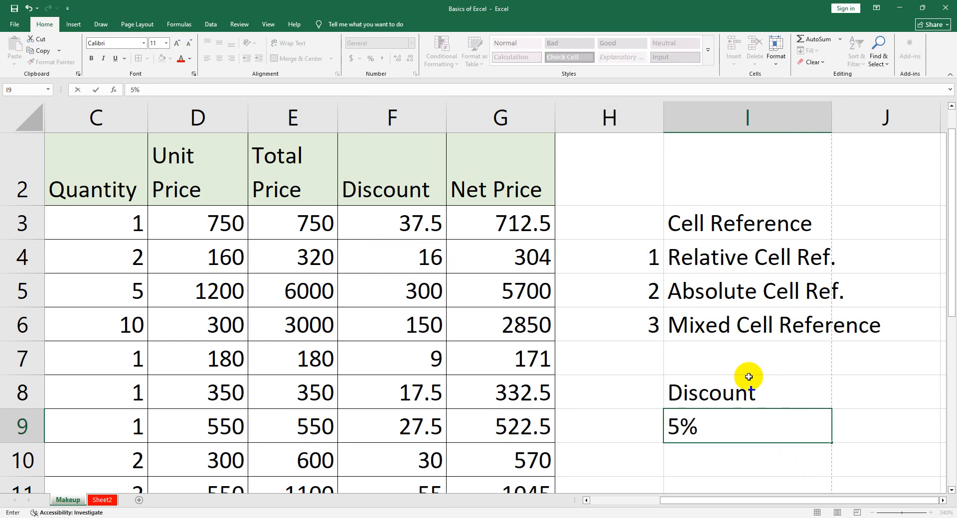
# Centre the text in I8:I9 and fill only the Discount heading cell I8 yellow, with no fill in I9
pyautogui.moveTo(752, 388); pyautogui.dragTo(747, 424)
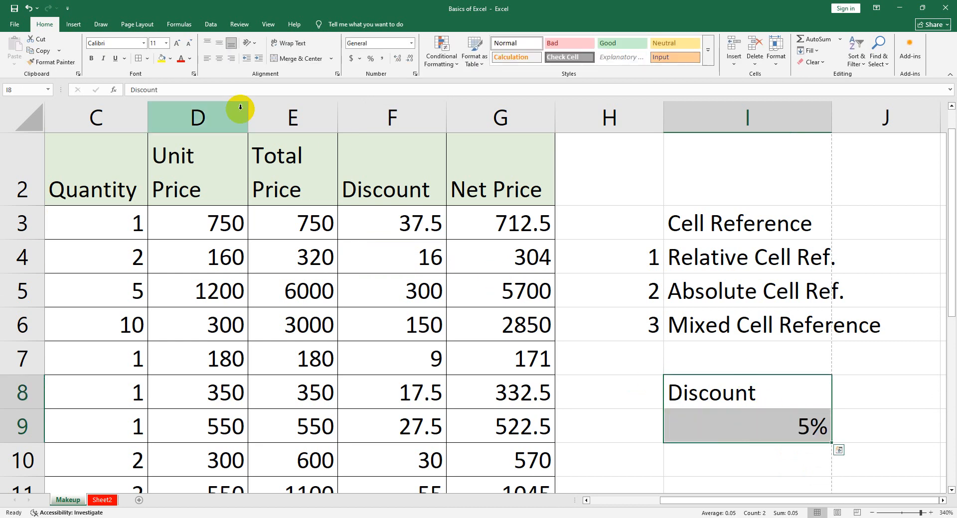
pyautogui.click(220, 58)
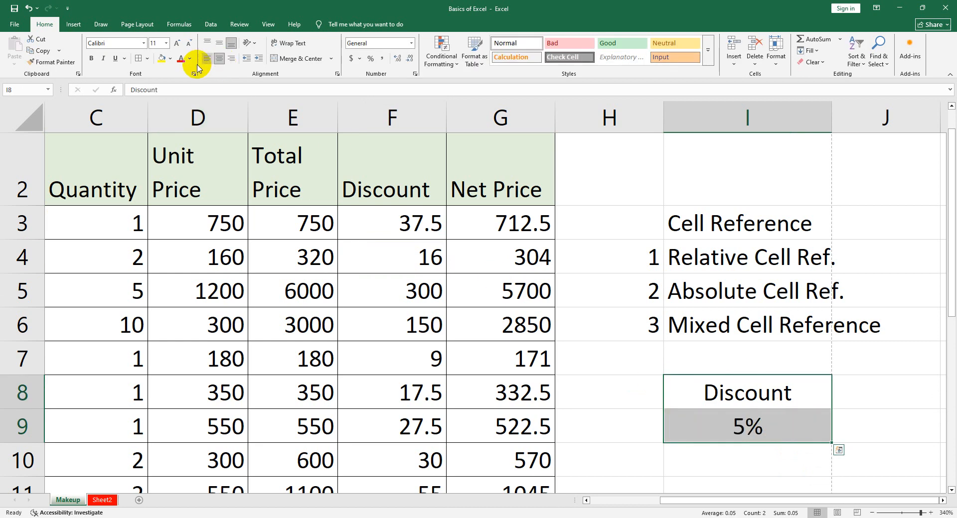
pyautogui.click(161, 58)
pyautogui.click(688, 394)
pyautogui.click(713, 433)
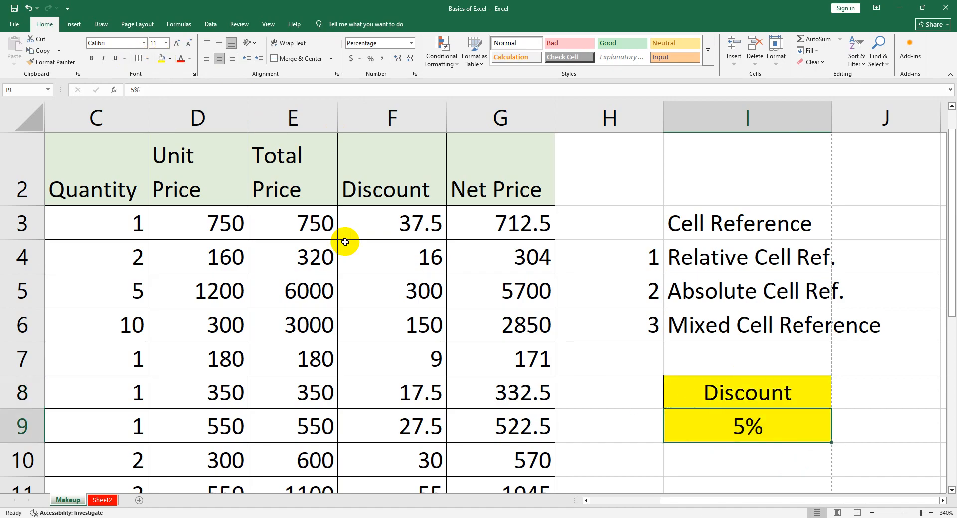
pyautogui.click(170, 58)
pyautogui.click(182, 225)
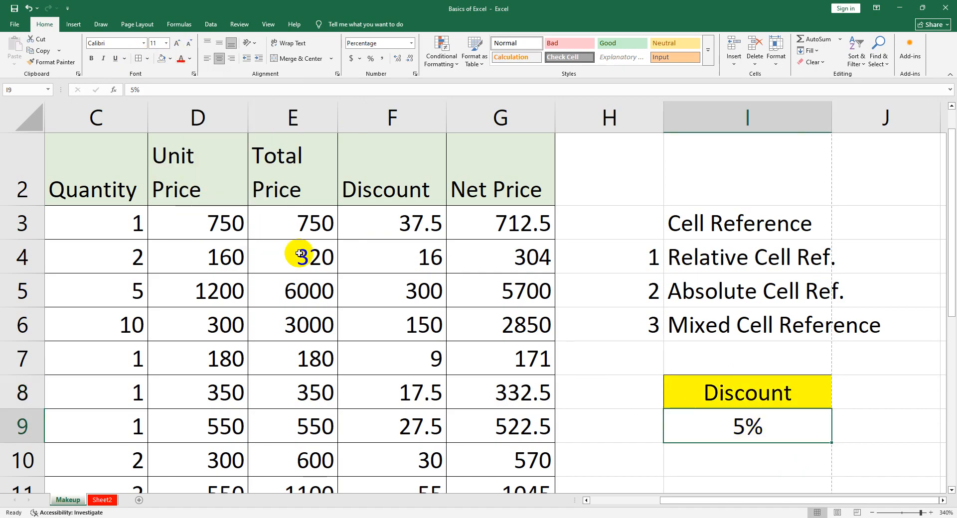
pyautogui.click(500, 291)
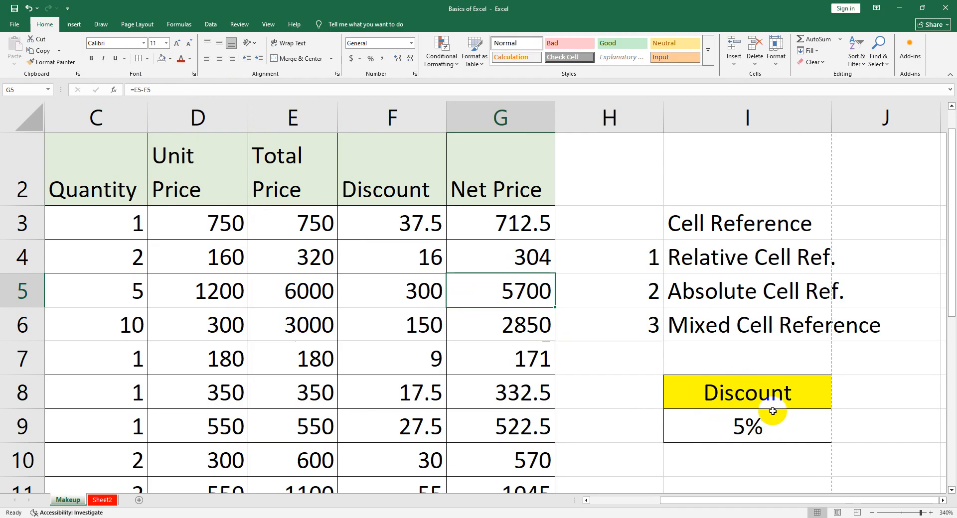
# Replace the fixed 5% in F3's discount formula with a reference to the rate cell, making it =E3*I9
pyautogui.click(761, 391)
pyautogui.click(766, 429)
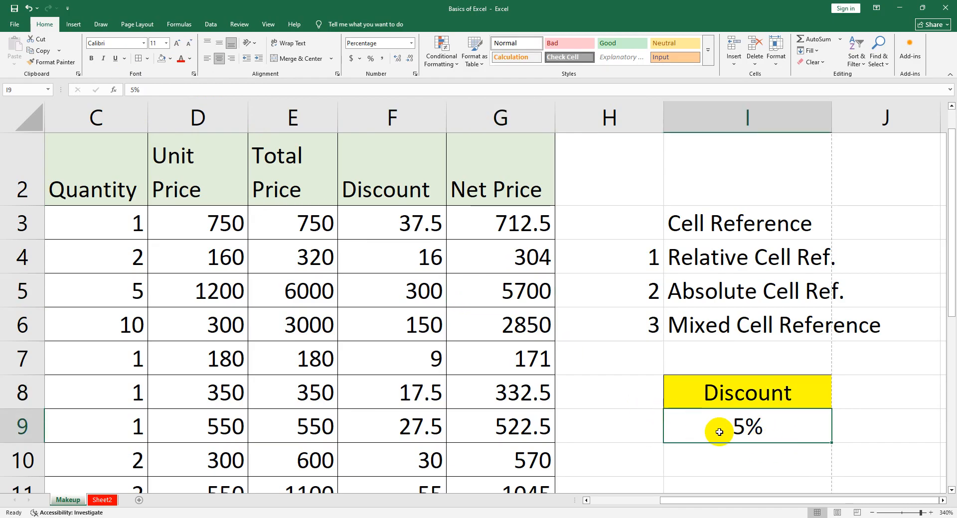
pyautogui.doubleClick(381, 221)
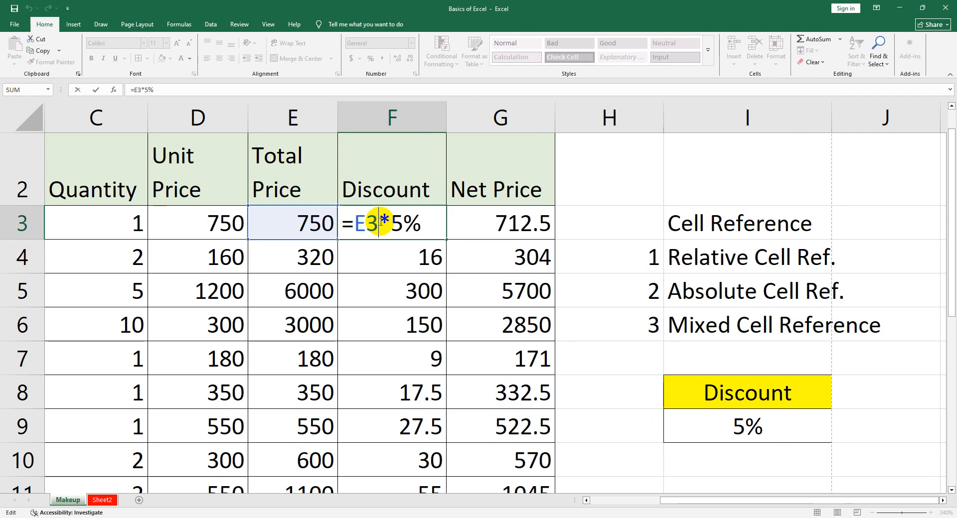
pyautogui.moveTo(394, 223); pyautogui.dragTo(419, 223)
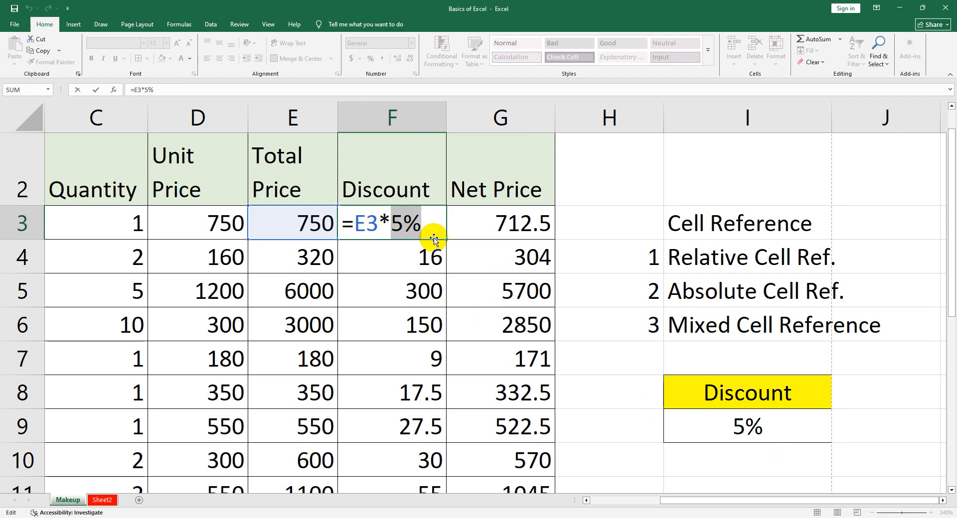
pyautogui.press('BackSpace')
pyautogui.click(727, 414)
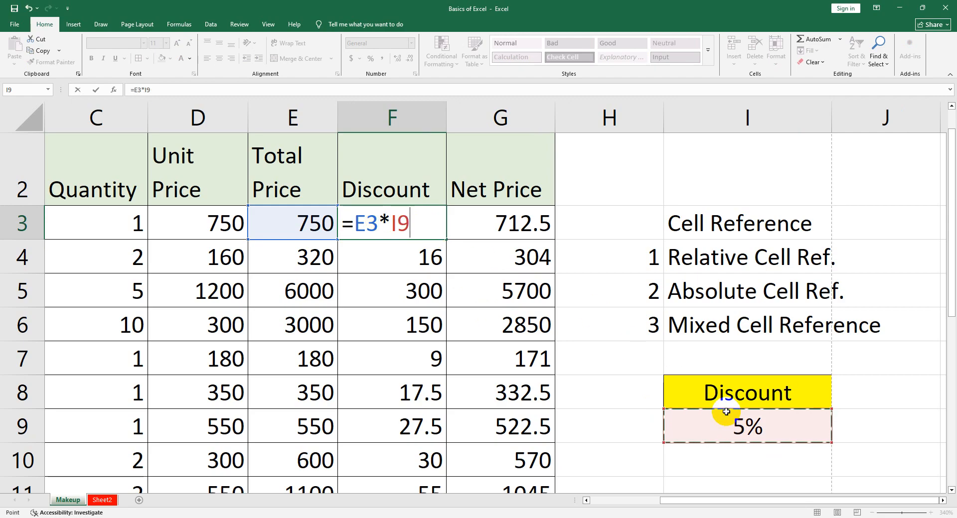
pyautogui.press('Return')
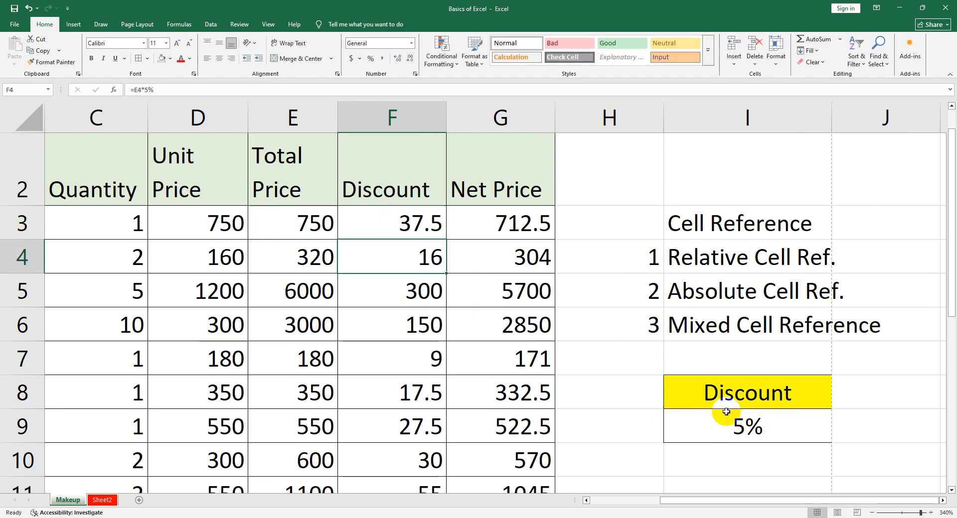
# Copy the relative-reference discount formula from F3 down to F7 and inspect the cell references in F4
pyautogui.click(428, 230)
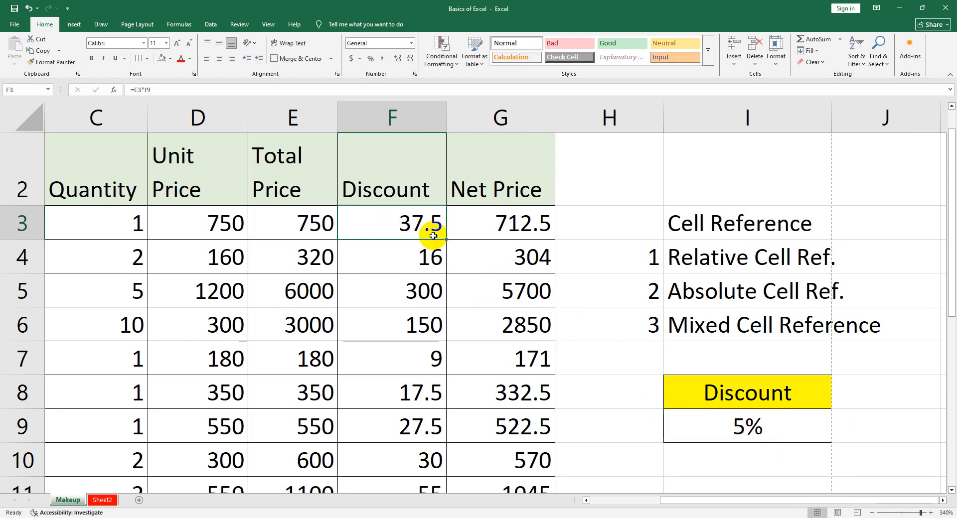
pyautogui.moveTo(446, 240); pyautogui.dragTo(441, 380)
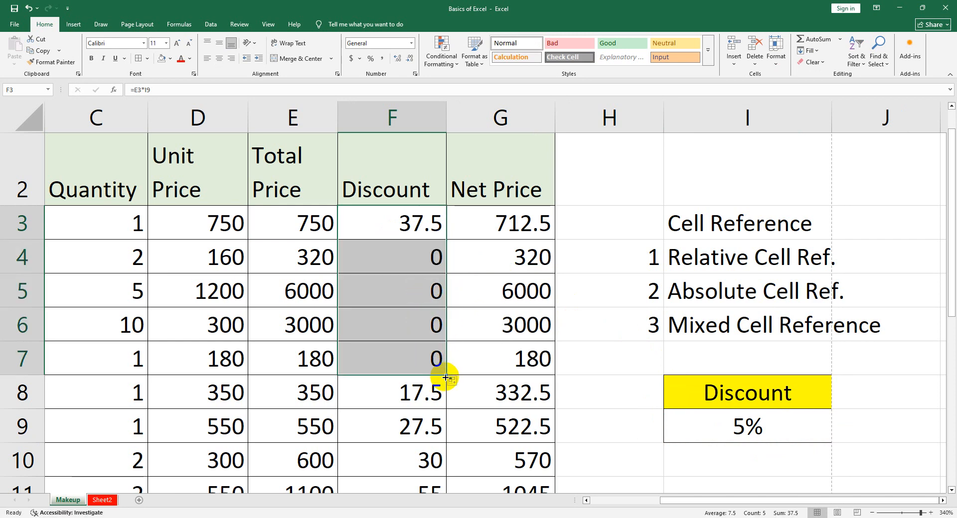
pyautogui.click(401, 262)
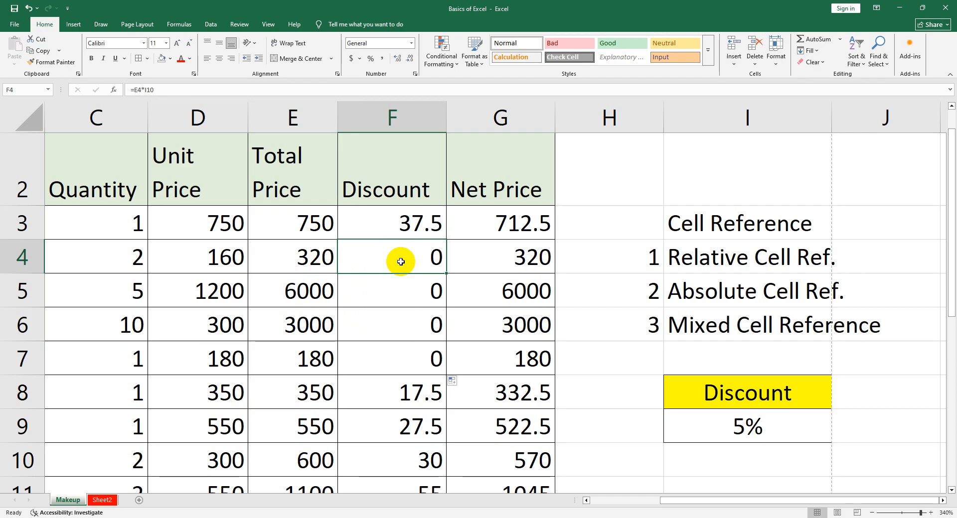
pyautogui.doubleClick(400, 263)
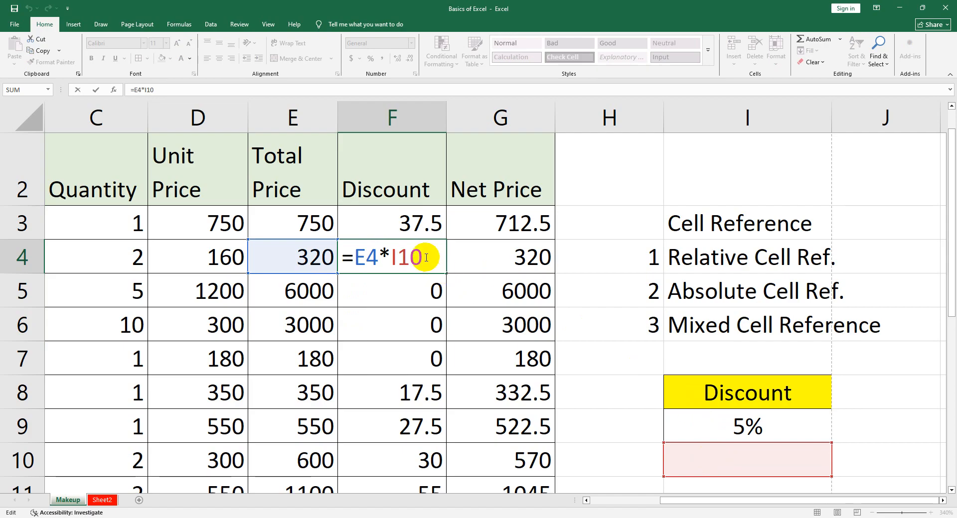
pyautogui.press('Return')
pyautogui.click(739, 430)
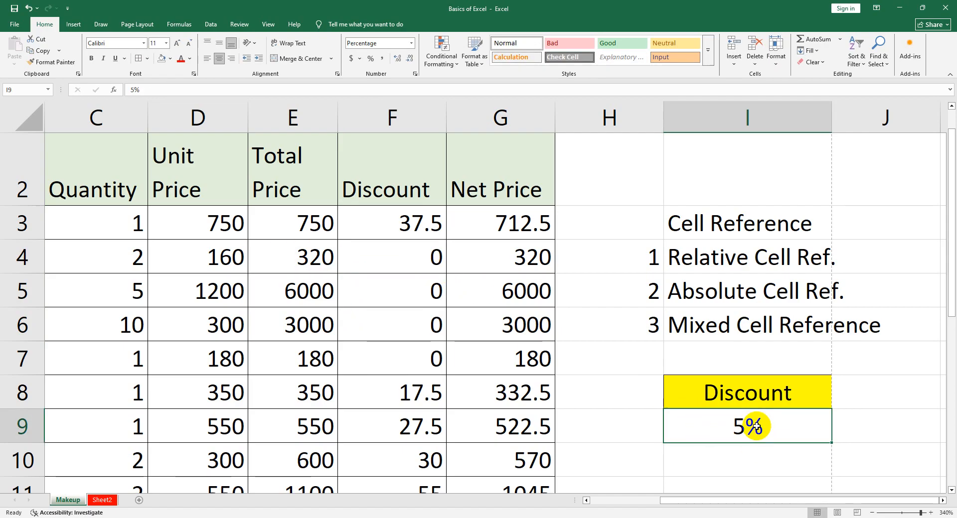
# Make the discount rate reference in F3 absolute so the formula is =E3*$I$9
pyautogui.doubleClick(409, 224)
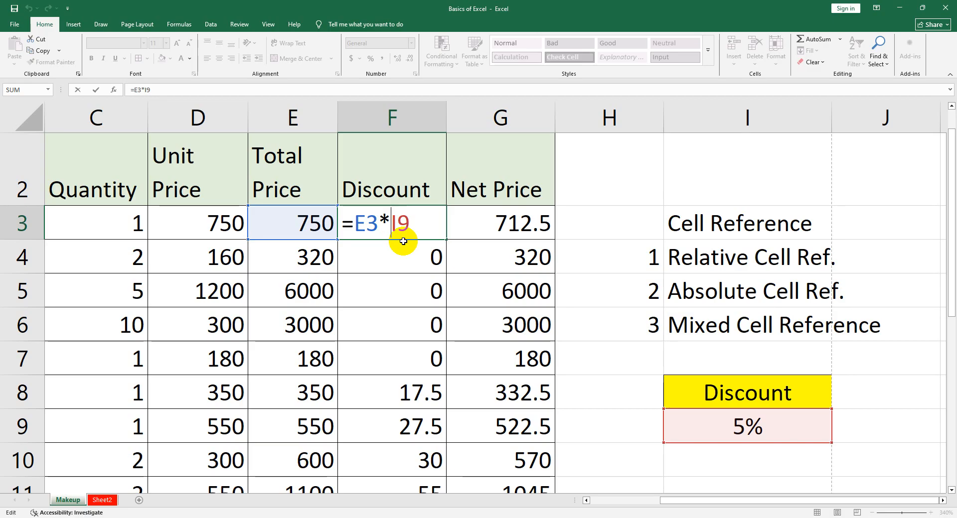
pyautogui.write('$I$')
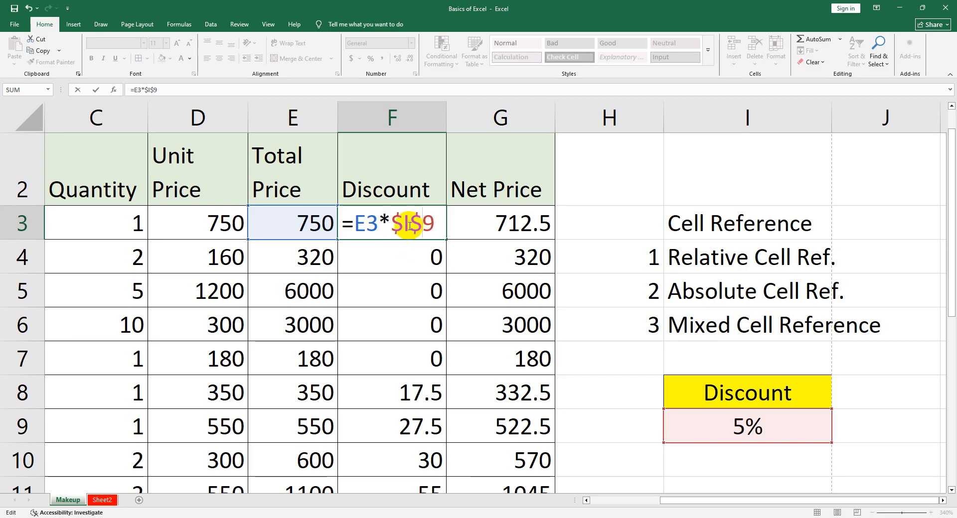
pyautogui.moveTo(404, 223); pyautogui.dragTo(407, 223)
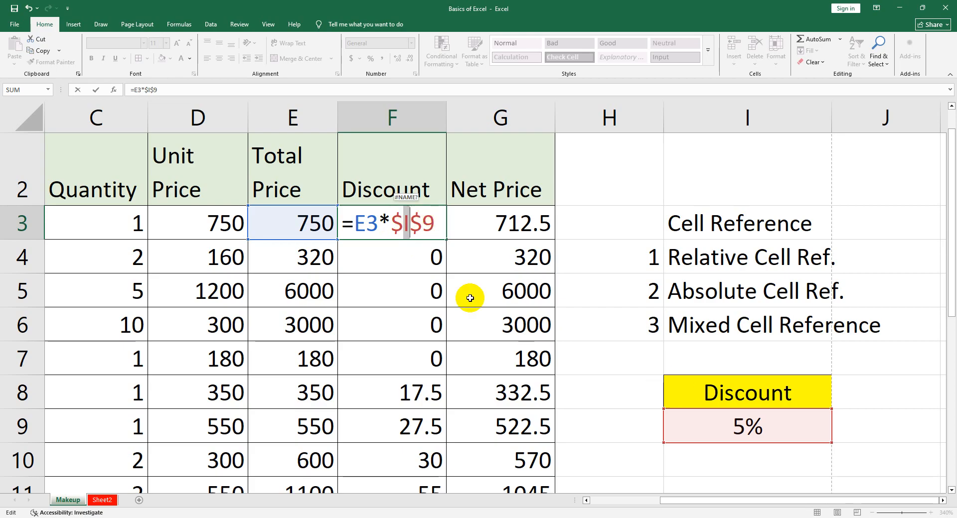
pyautogui.click(436, 225)
pyautogui.press('Return')
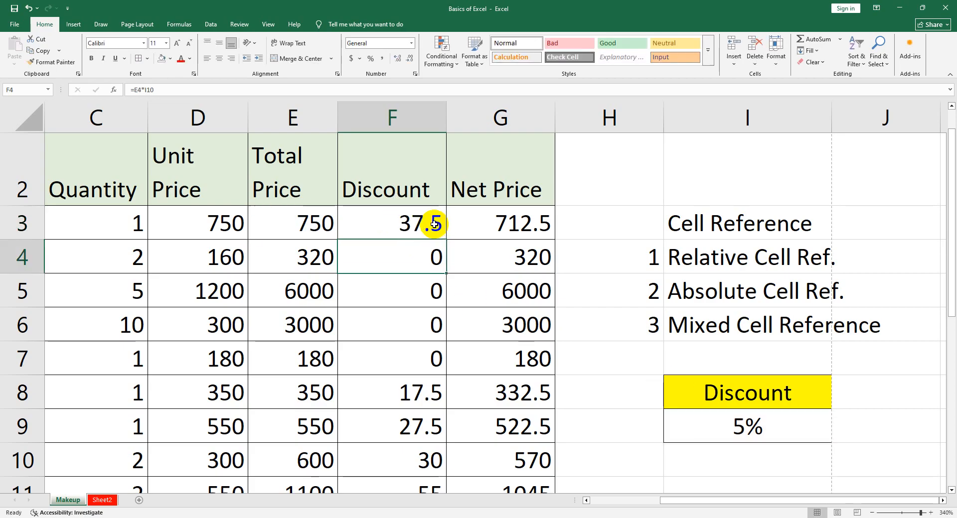
# Copy the discount formula from F3 down to F10 and inspect the references in F4 and F5
pyautogui.click(436, 222)
pyautogui.moveTo(445, 239); pyautogui.dragTo(422, 471)
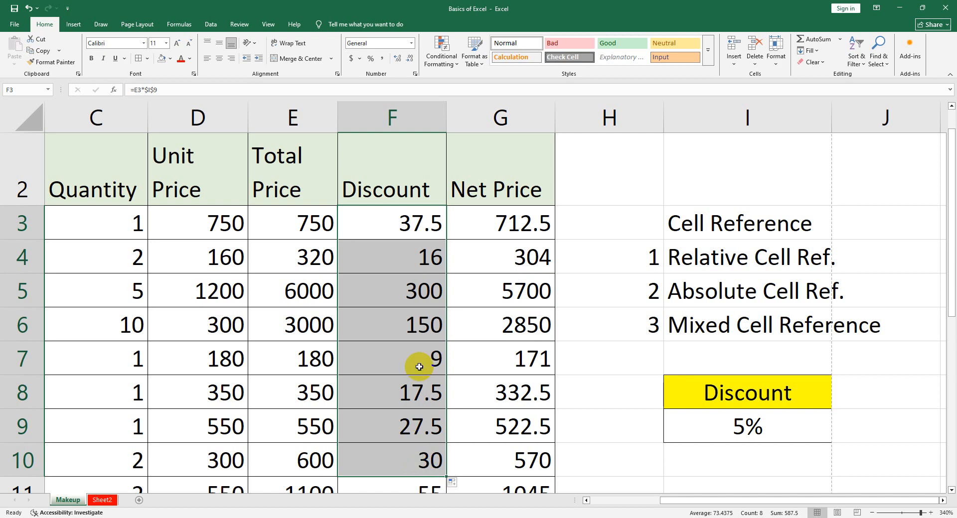
pyautogui.doubleClick(396, 262)
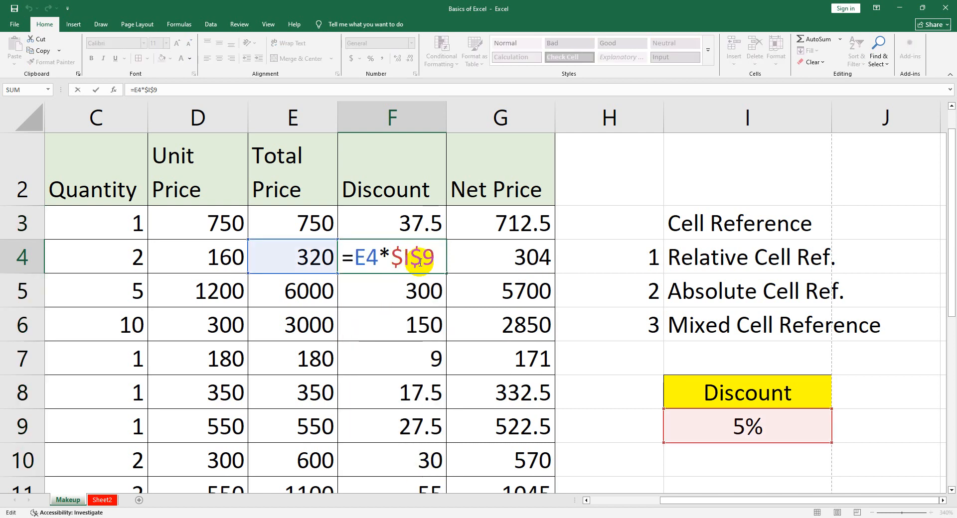
pyautogui.press('Return')
pyautogui.doubleClick(436, 297)
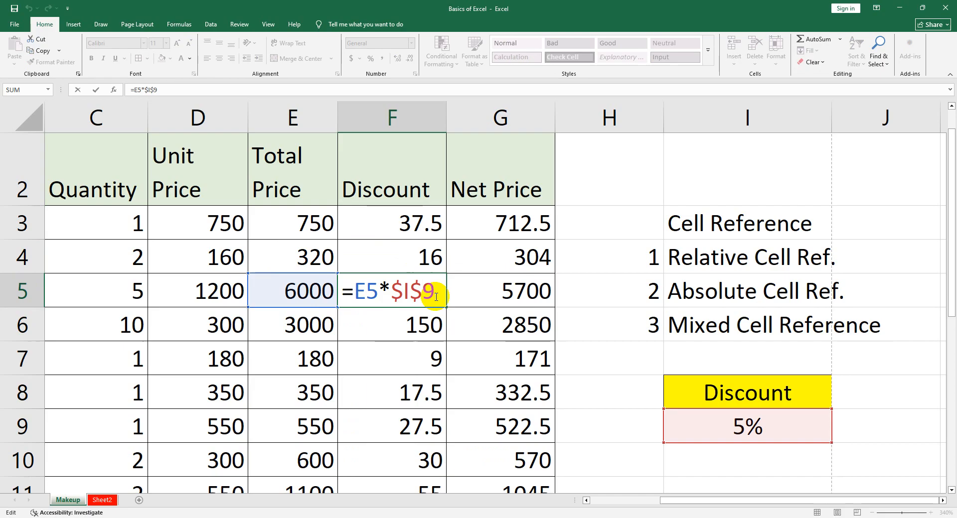
pyautogui.press('Return')
pyautogui.click(734, 431)
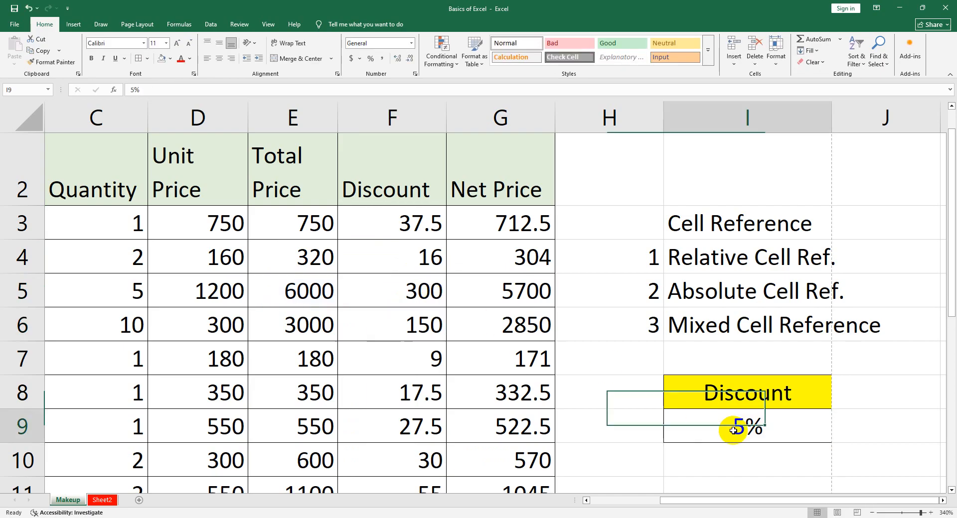
# Recheck the absolute reference in F3 and F4, and copy F3's formula down the rest of the Discount column
pyautogui.click(398, 228)
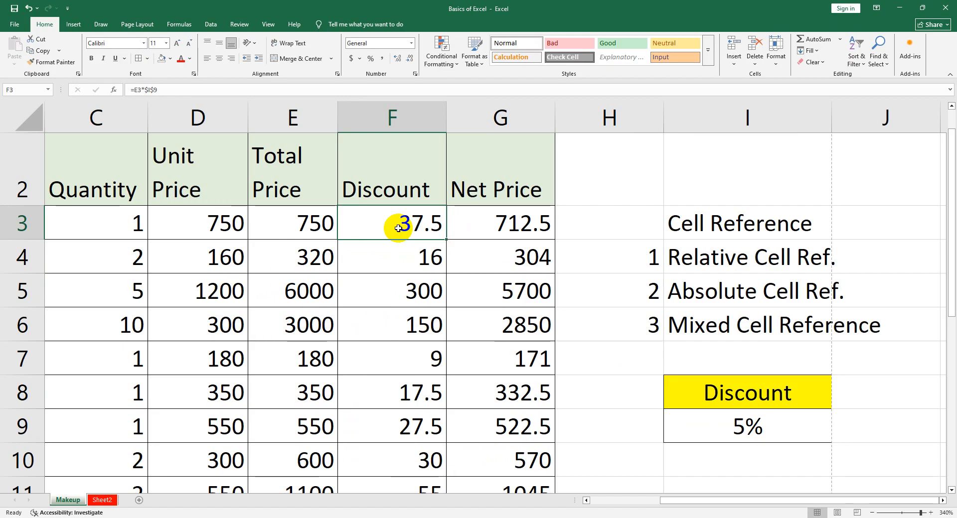
pyautogui.doubleClick(414, 255)
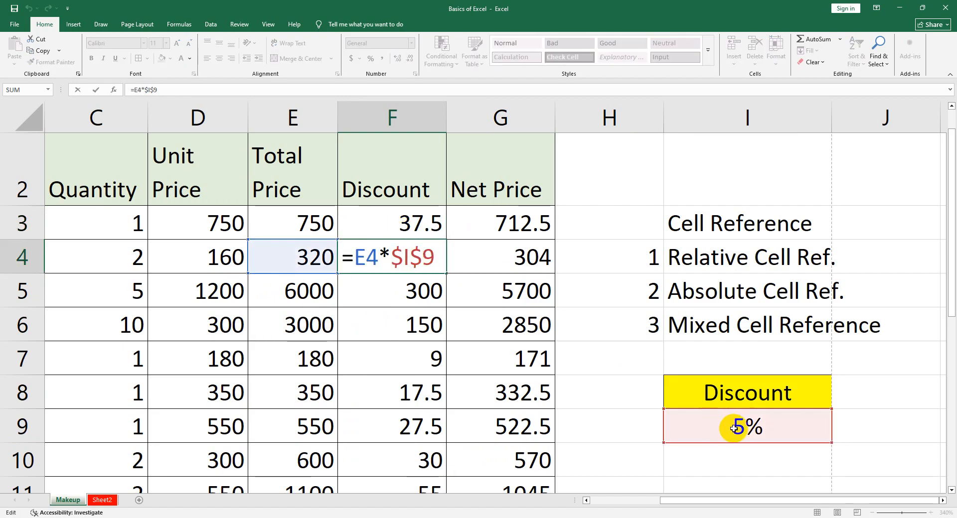
pyautogui.click(404, 218)
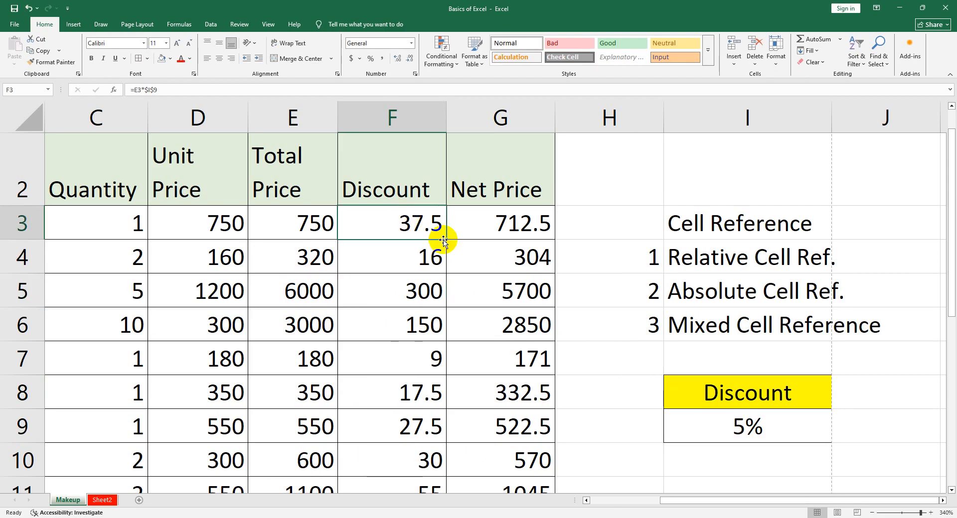
pyautogui.moveTo(446, 239); pyautogui.dragTo(434, 391)
pyautogui.scroll(3, 583, 385)
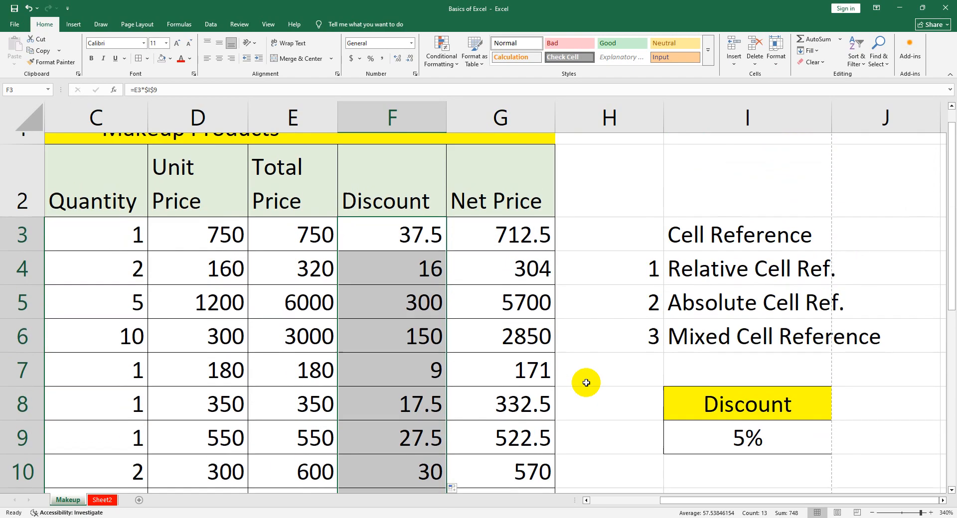
# Set the discount rate in I9 to 2% and check the discount formula in F3 against it
pyautogui.click(730, 461)
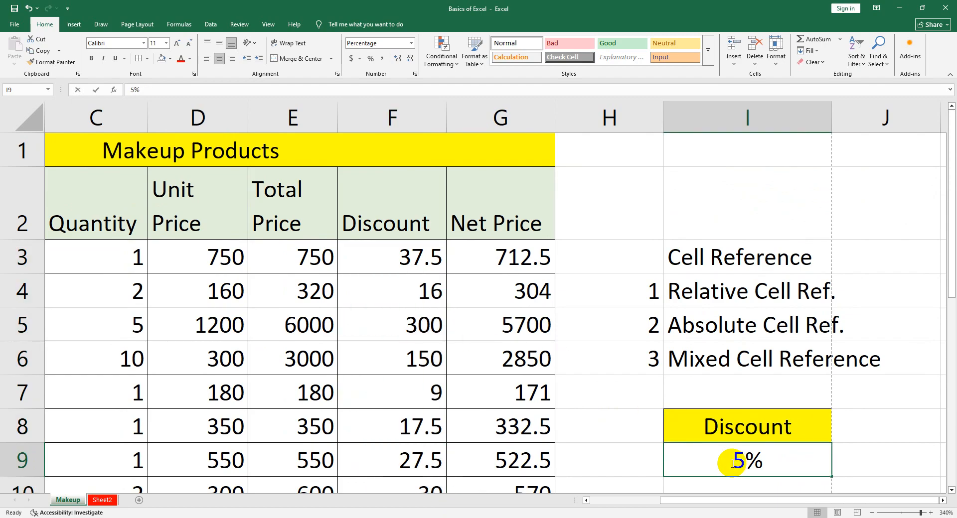
pyautogui.write('2')
pyautogui.press('Return')
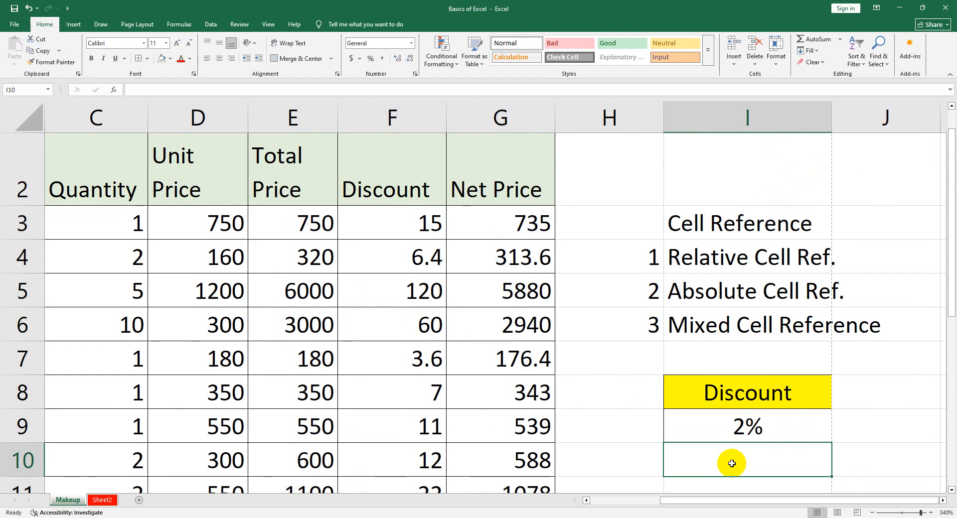
pyautogui.click(387, 231)
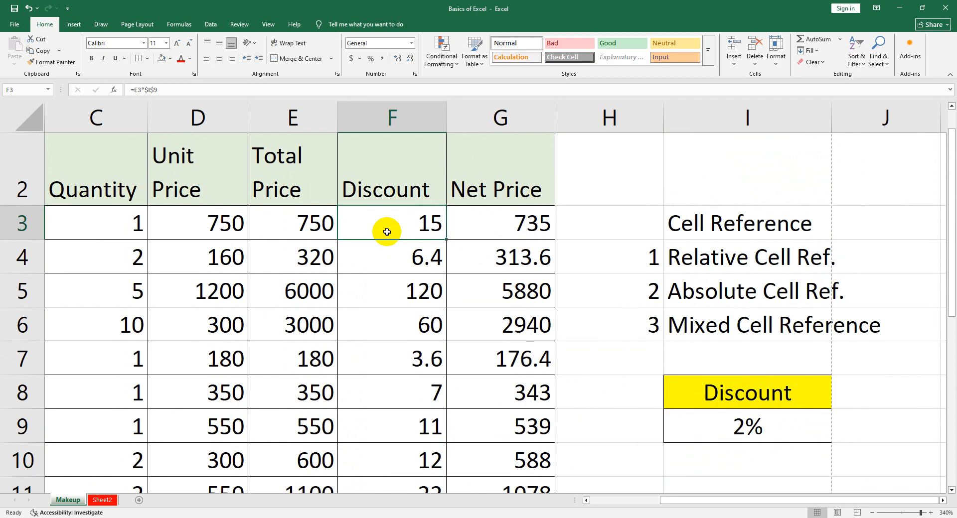
pyautogui.click(775, 420)
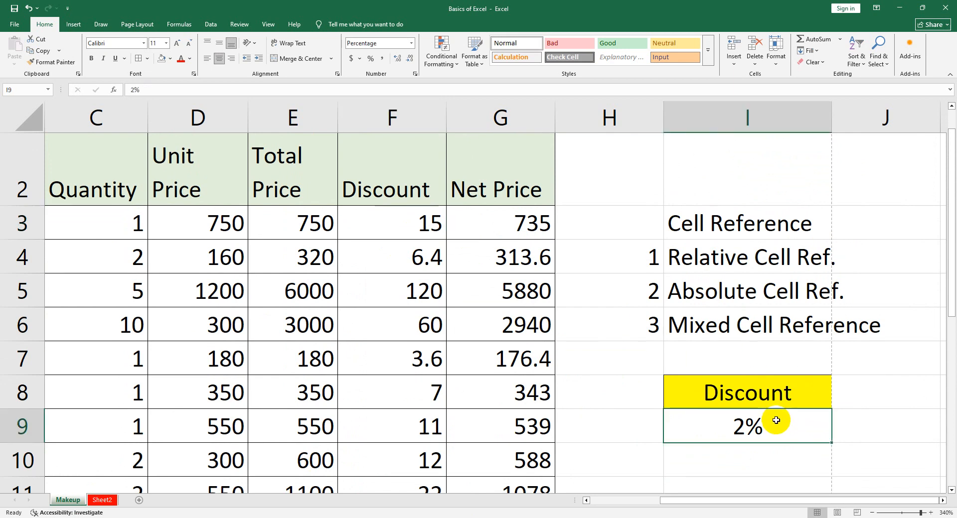
# Try discount rates of 1%, 0% and 5% one after another in I9
pyautogui.write('1')
pyautogui.press('Return')
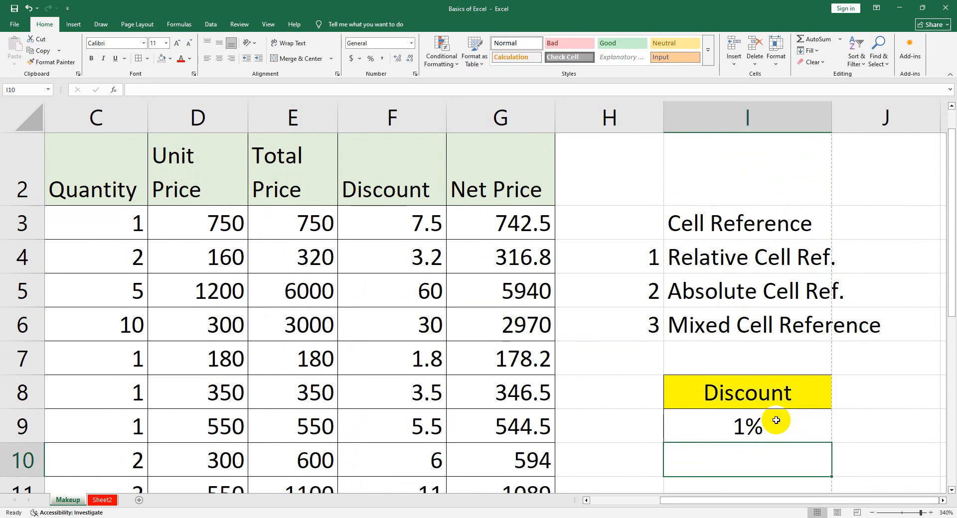
pyautogui.click(776, 420)
pyautogui.write('0')
pyautogui.press('Return')
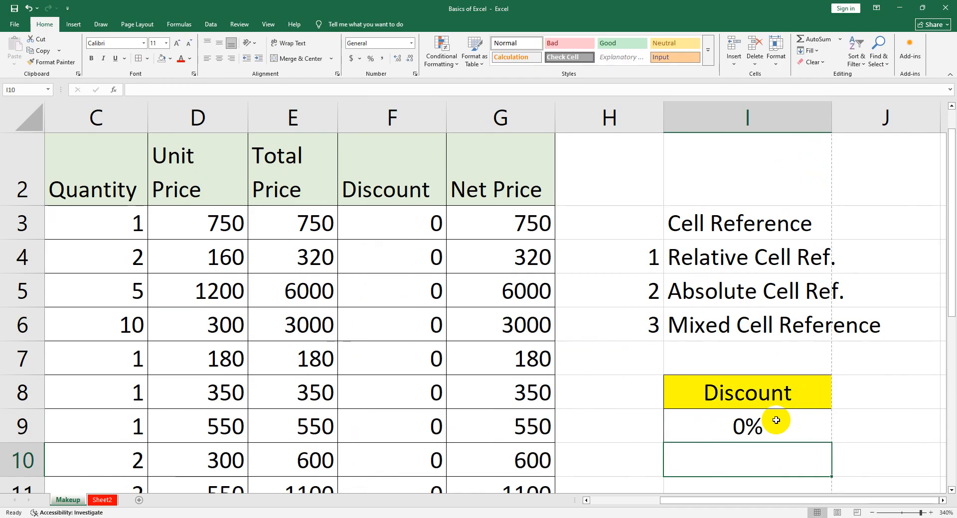
pyautogui.click(776, 420)
pyautogui.write('5')
pyautogui.press('Return')
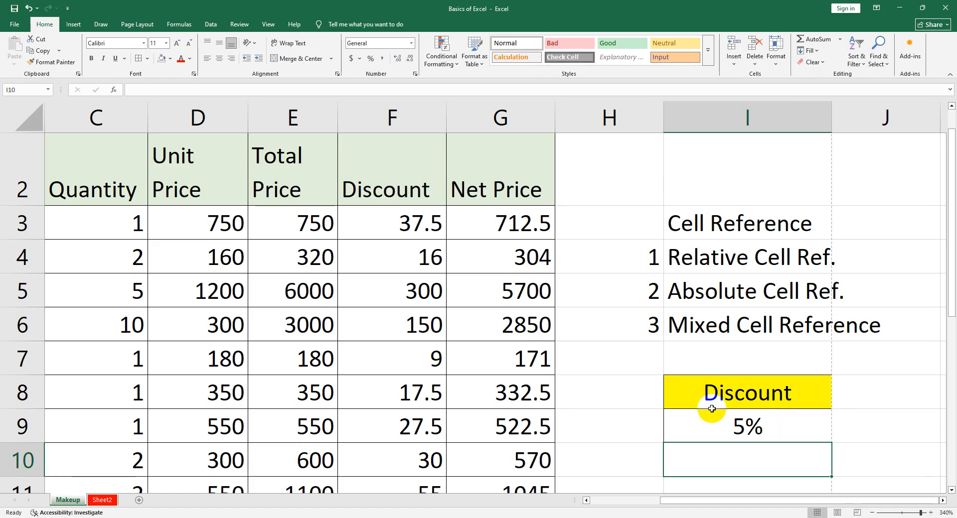
# Clear the Discount label and its rate in I8:I9, and undo the deletion
pyautogui.scroll(-1, 707, 405)
pyautogui.scroll(1, 707, 399)
pyautogui.moveTo(721, 381); pyautogui.dragTo(698, 445)
pyautogui.press('Delete')
pyautogui.click(746, 467)
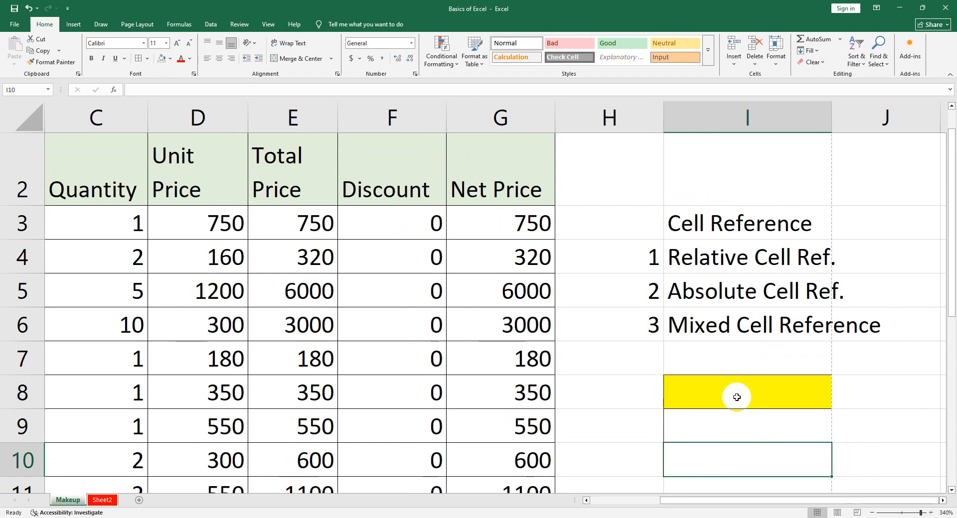
pyautogui.hotkey('ctrl', 'z')
# Set the discount rate in I9 to 7%
pyautogui.click(748, 413)
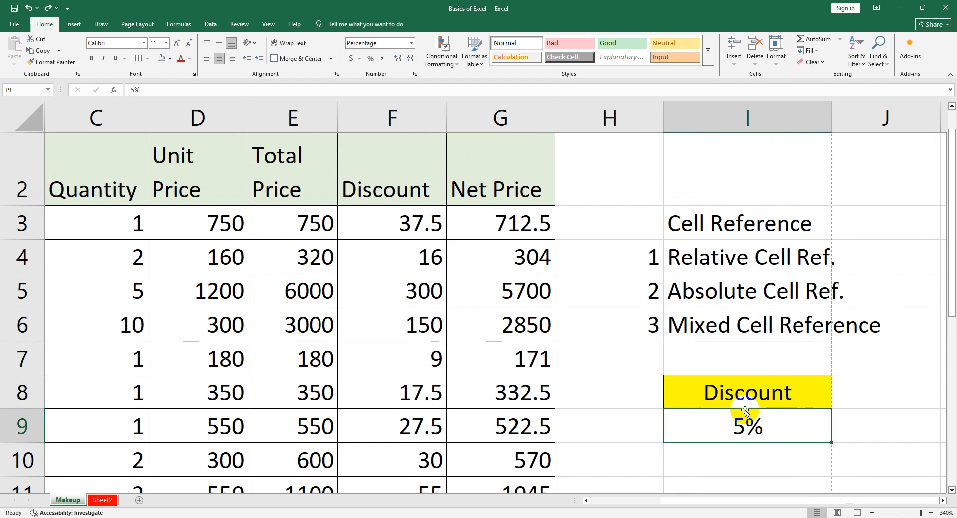
pyautogui.write('7%')
pyautogui.press('Return')
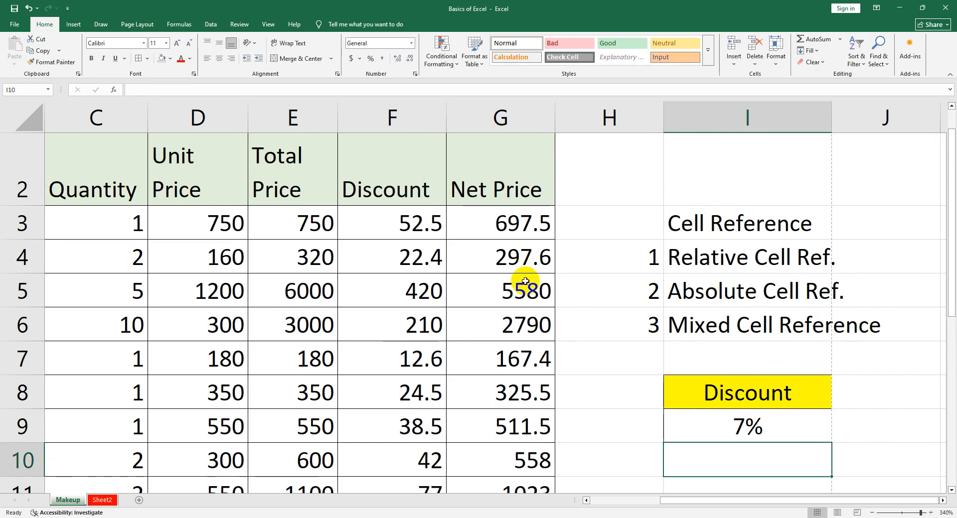
# Replace the absolute rate reference in F3 with a relative one so the formula is =E3*I9
pyautogui.doubleClick(390, 223)
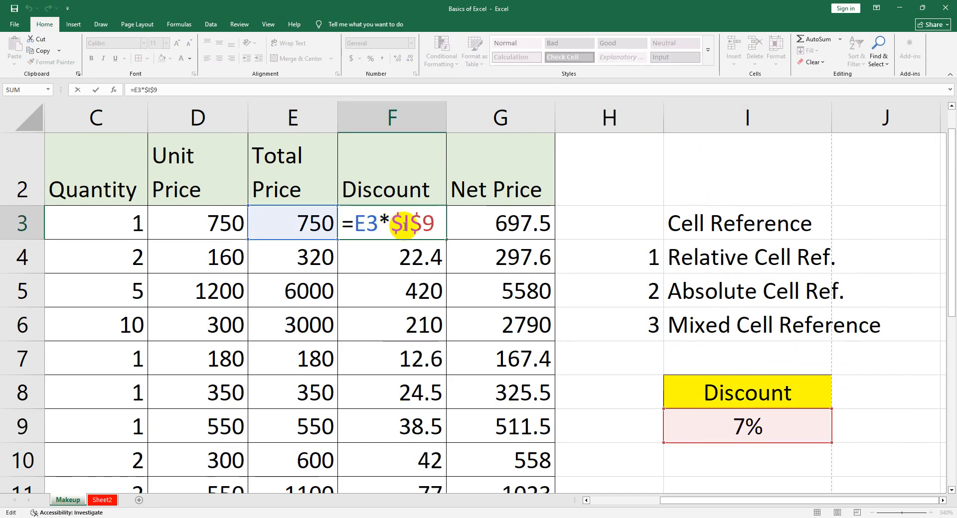
pyautogui.moveTo(435, 224); pyautogui.dragTo(392, 226)
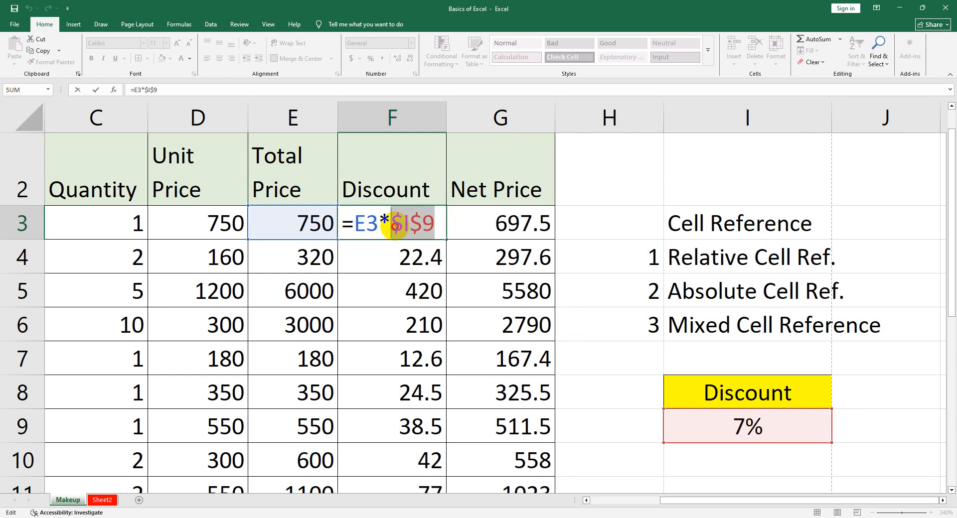
pyautogui.press('BackSpace')
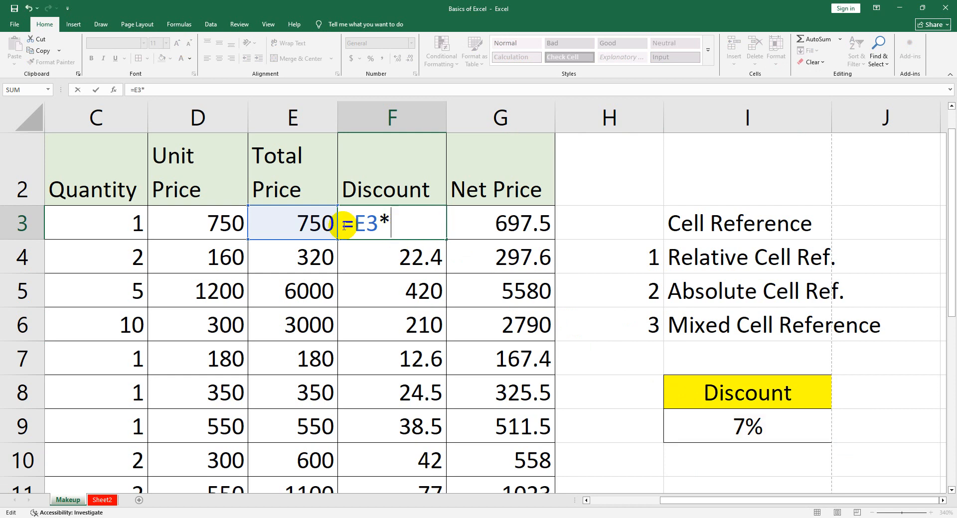
pyautogui.click(724, 428)
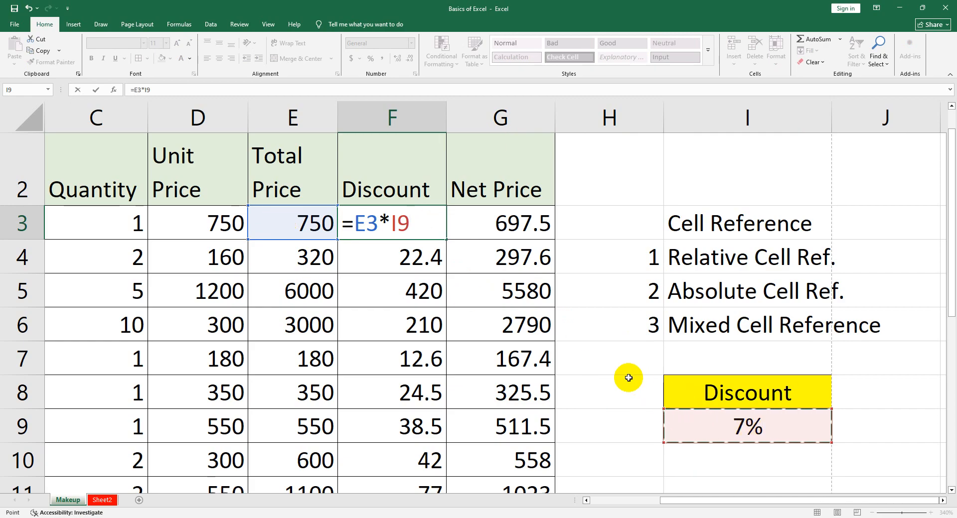
pyautogui.press('Return')
# Copy the relative formula from F3 down to F6 and inspect the rate references in F4, F5 and F6
pyautogui.click(420, 224)
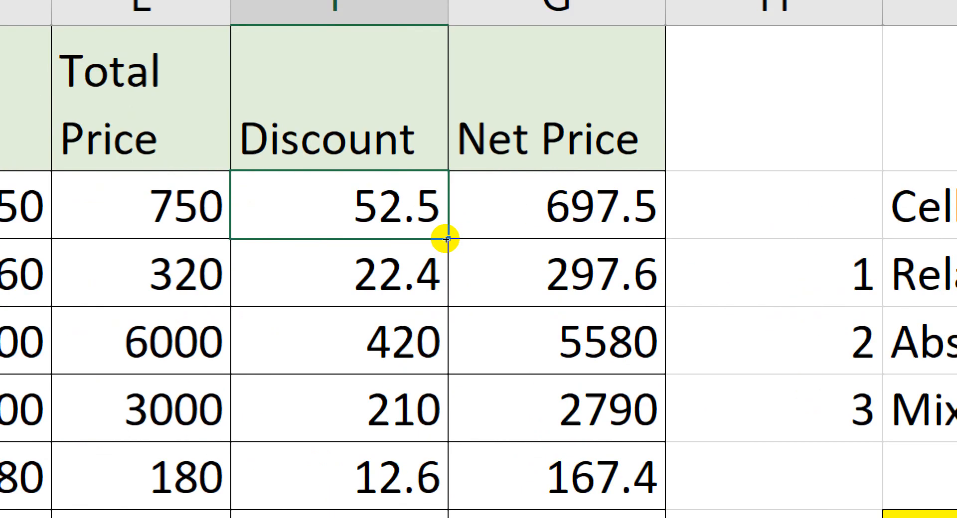
pyautogui.moveTo(446, 239); pyautogui.dragTo(433, 406)
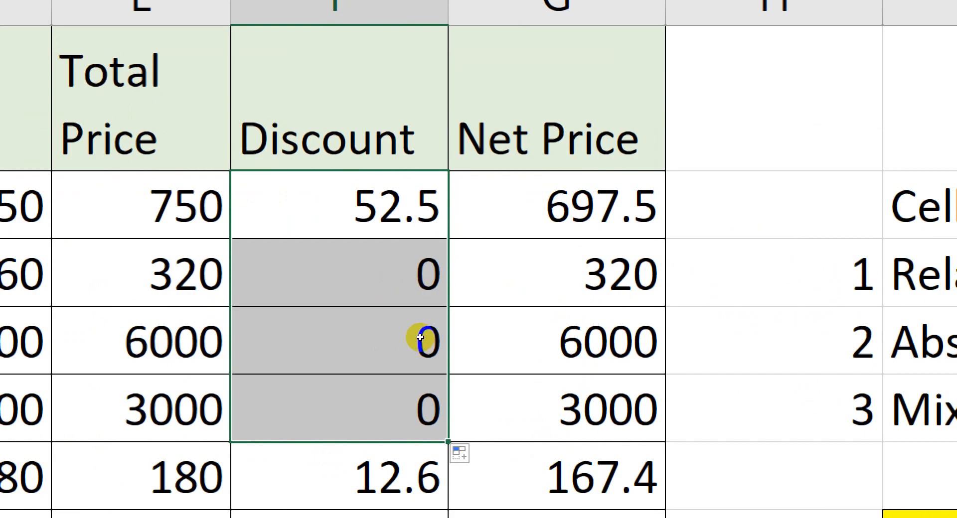
pyautogui.doubleClick(417, 250)
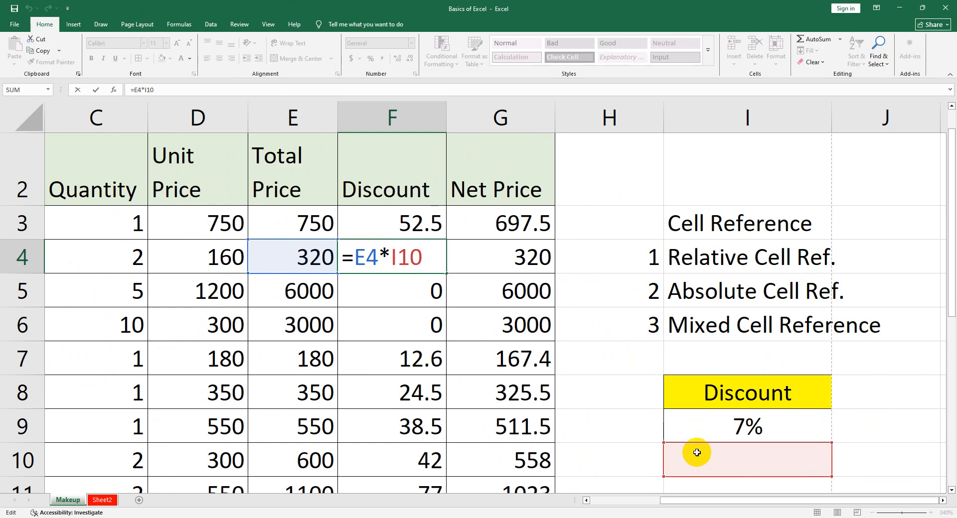
pyautogui.press('Return')
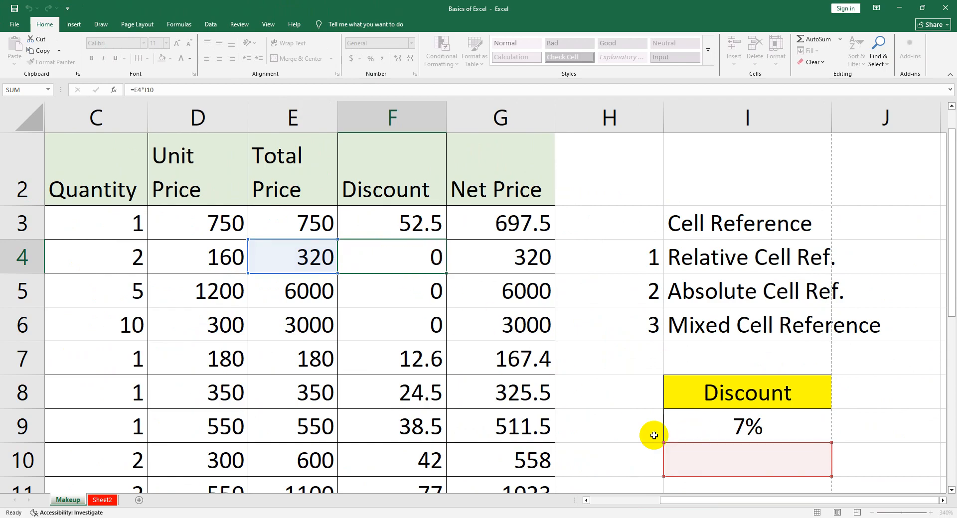
pyautogui.doubleClick(396, 298)
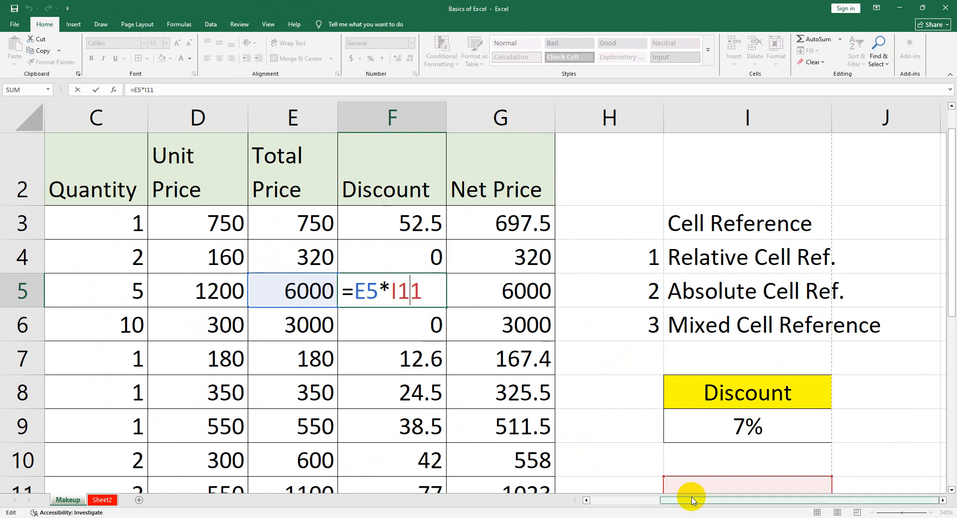
pyautogui.scroll(-1, 696, 449)
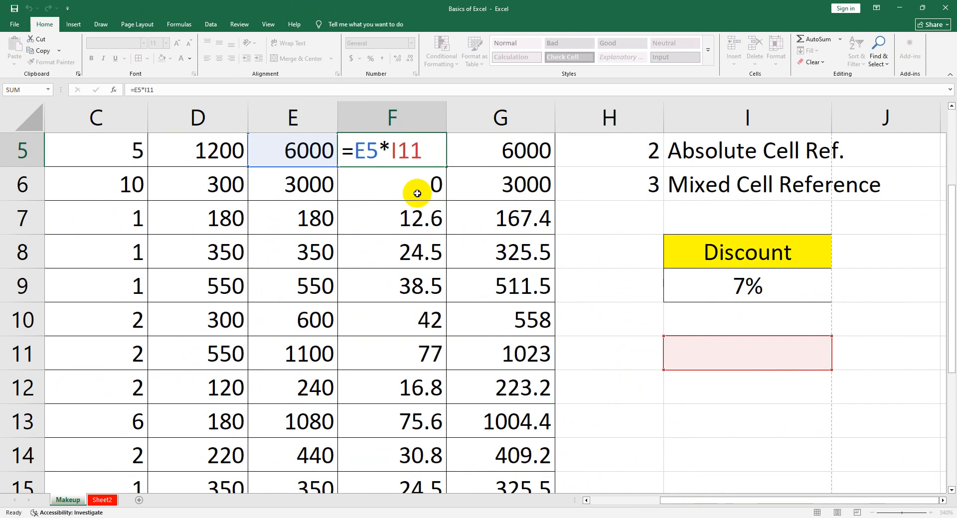
pyautogui.press('Return')
pyautogui.doubleClick(417, 192)
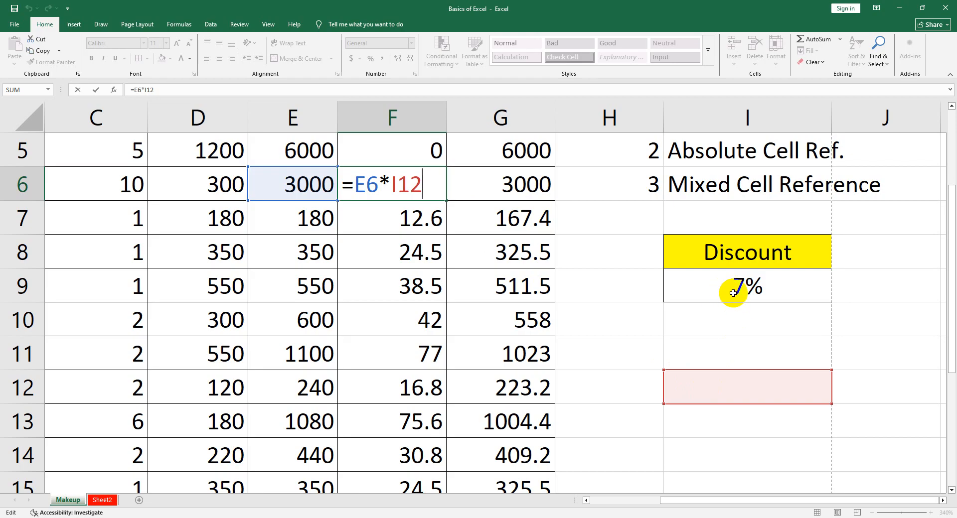
pyautogui.scroll(2, 577, 344)
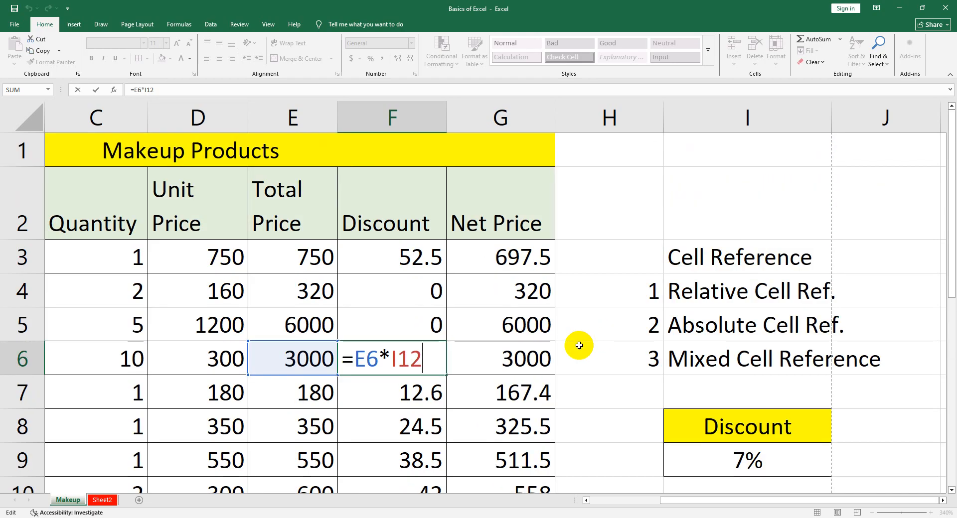
pyautogui.press('Return')
# Add dollar signs to the rate reference in F3 so the formula is =E3*$I$9, keeping E3 relative
pyautogui.doubleClick(441, 267)
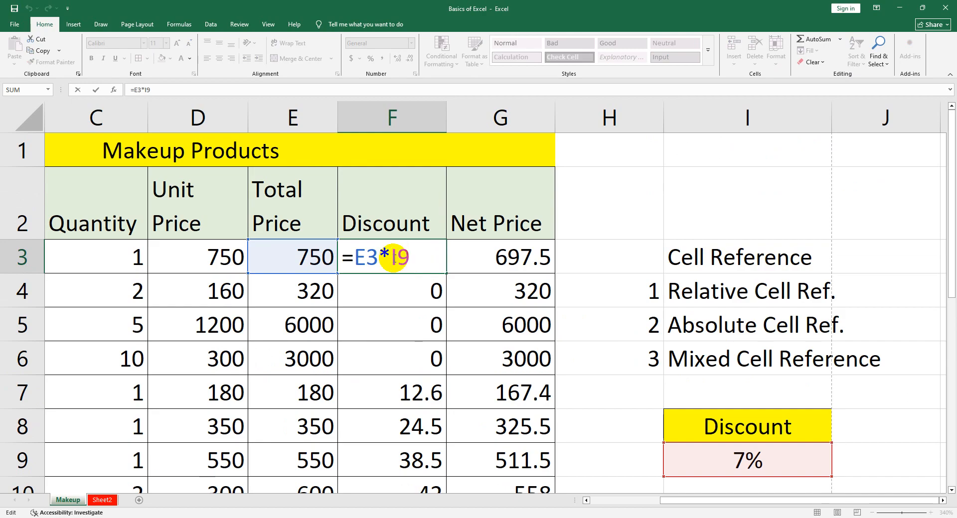
pyautogui.doubleClick(408, 259)
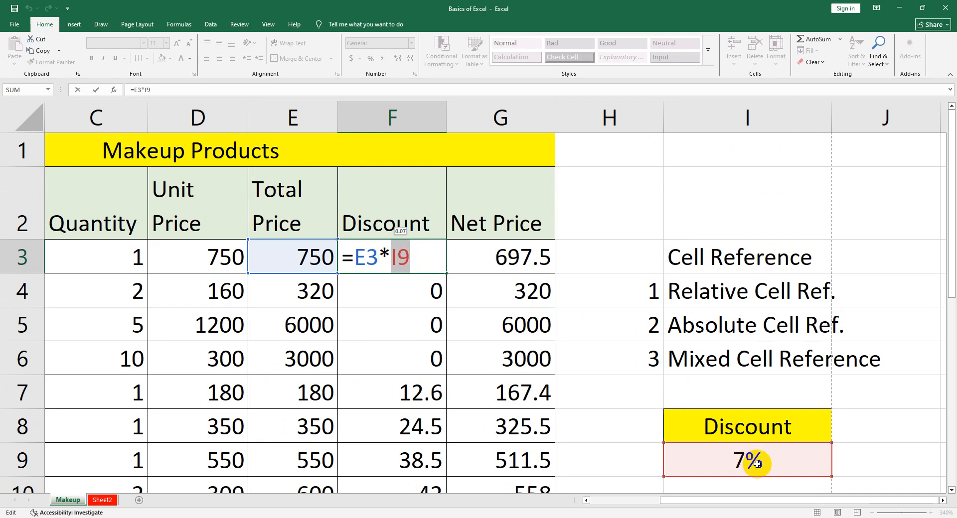
pyautogui.click(391, 257)
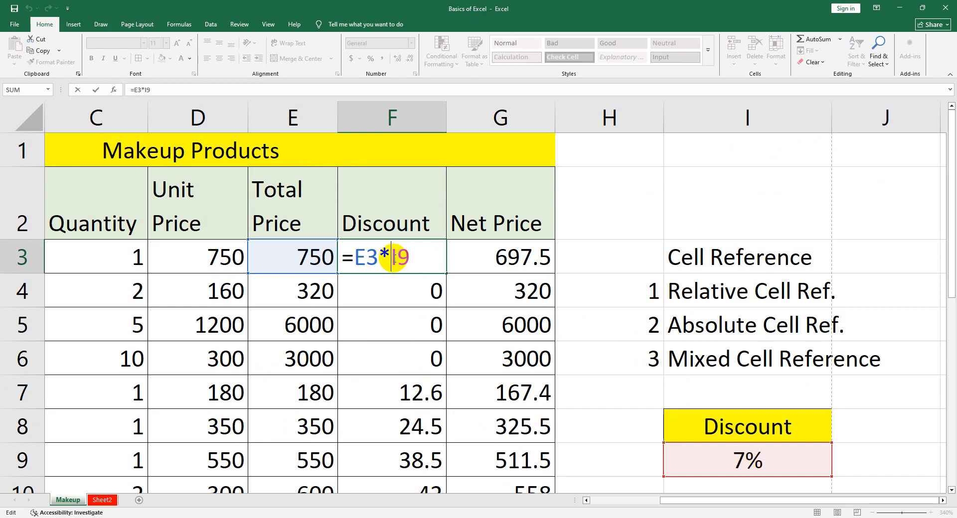
pyautogui.write('$')
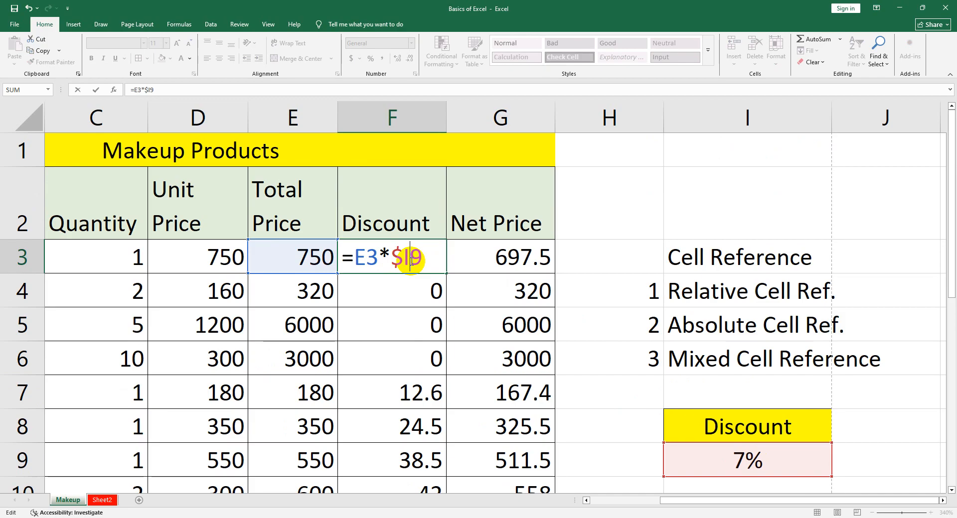
pyautogui.click(412, 257)
pyautogui.write('$')
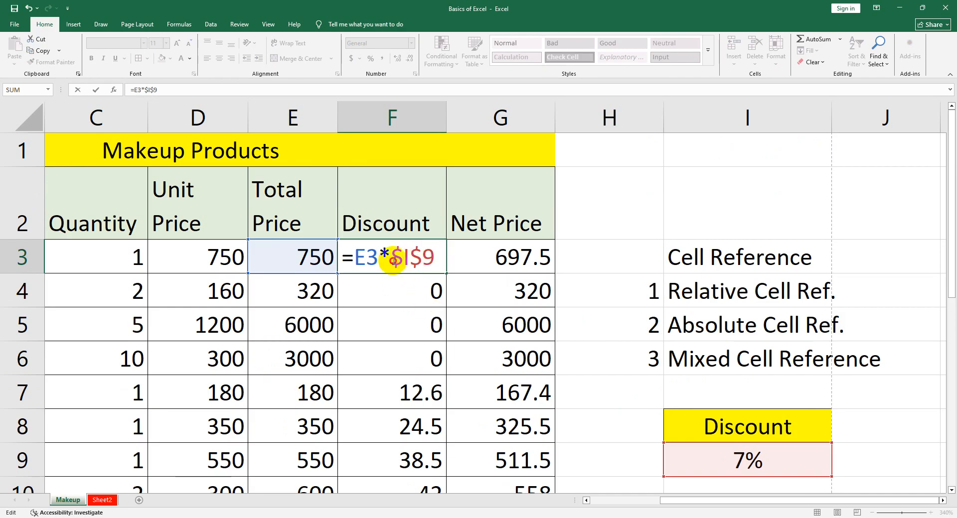
pyautogui.moveTo(392, 257); pyautogui.dragTo(355, 258)
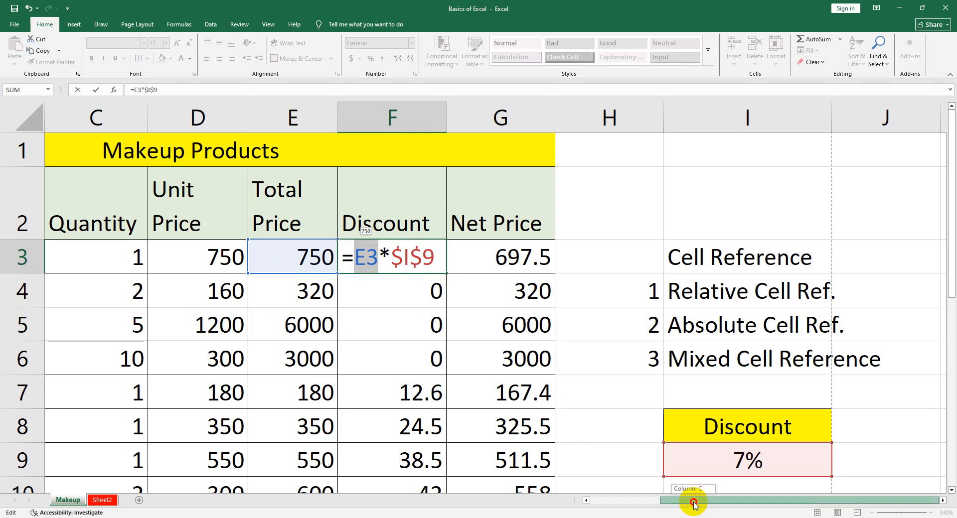
pyautogui.moveTo(693, 500); pyautogui.dragTo(623, 501)
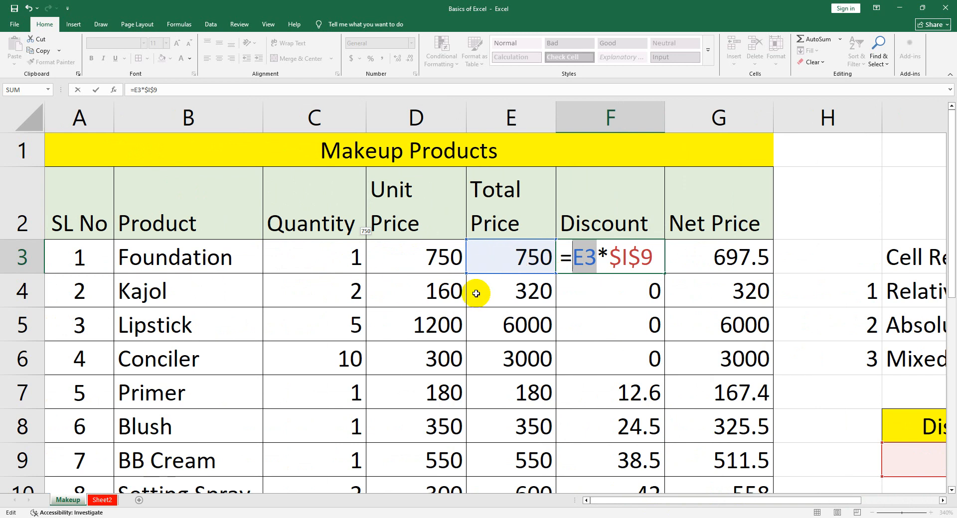
pyautogui.moveTo(750, 502); pyautogui.dragTo(800, 503)
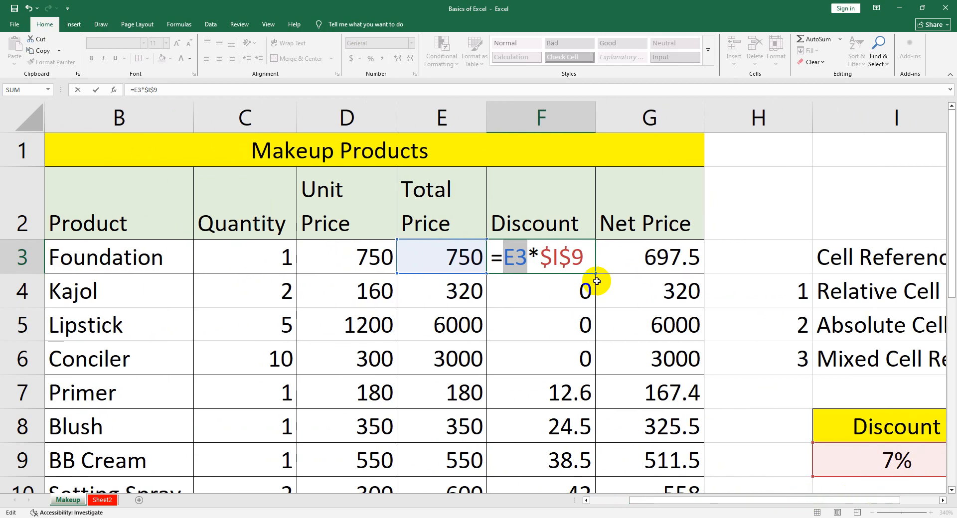
pyautogui.press('Return')
# Copy the absolute-reference discount formula from F3 down to F6 and check the references in F6
pyautogui.click(575, 264)
pyautogui.moveTo(595, 273); pyautogui.dragTo(579, 372)
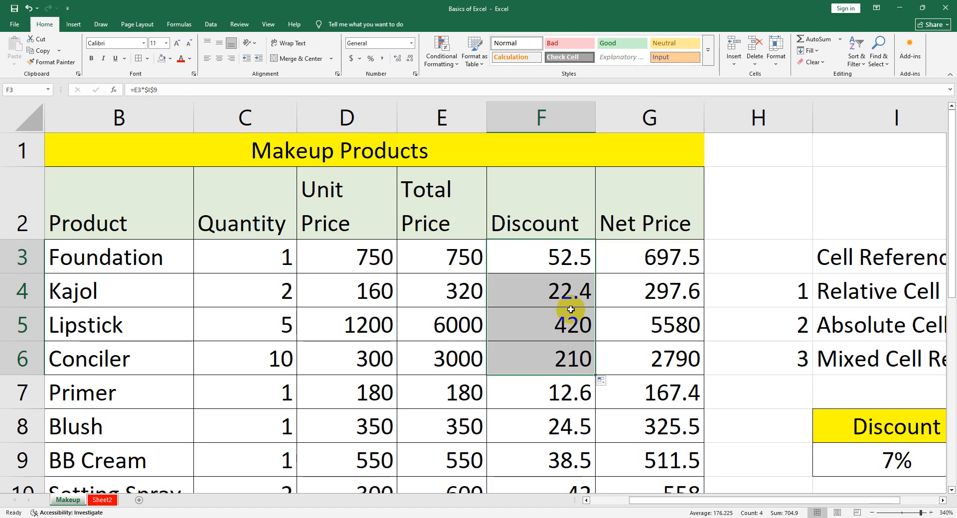
pyautogui.doubleClick(579, 357)
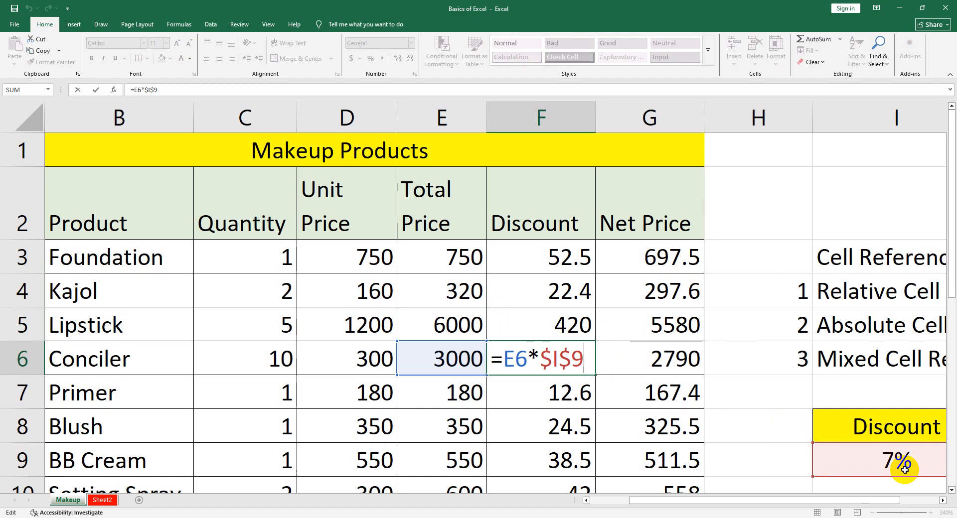
pyautogui.press('Return')
# Re-enter the I9 reference in F3's formula and toggle it to absolute so it reads =E3*$I$9
pyautogui.doubleClick(560, 256)
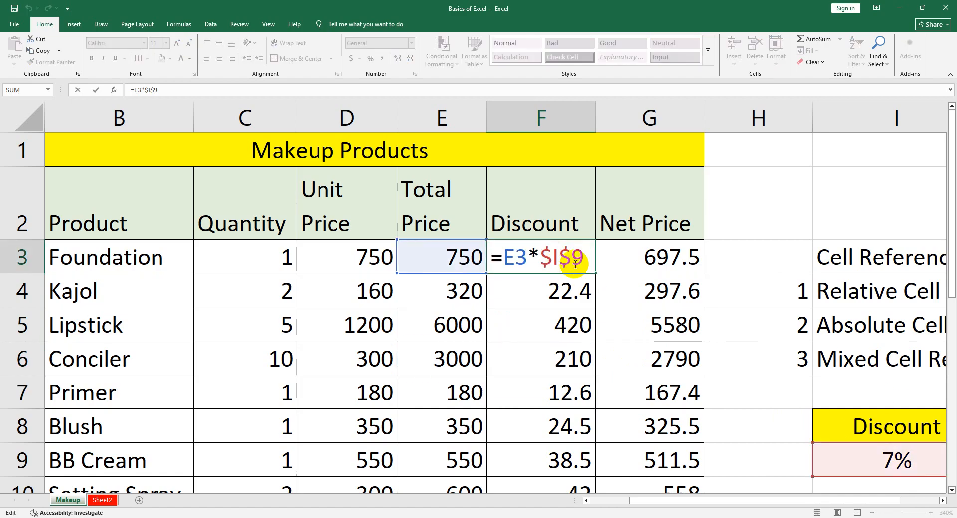
pyautogui.moveTo(568, 260); pyautogui.dragTo(542, 259)
pyautogui.press('BackSpace')
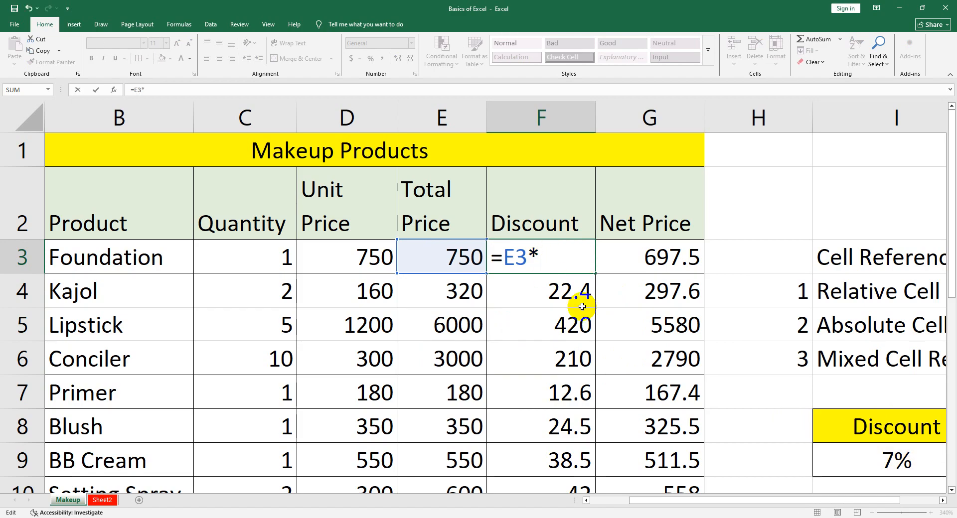
pyautogui.click(861, 456)
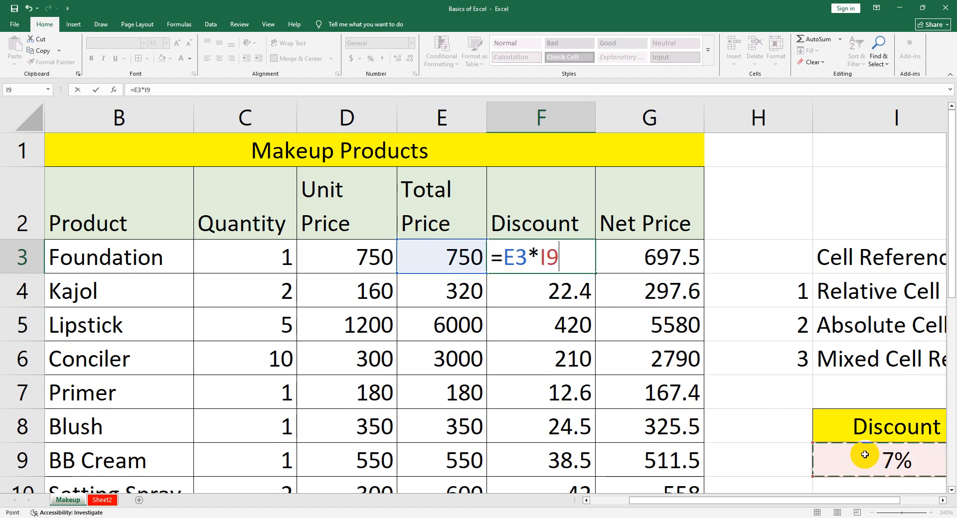
pyautogui.press('F4')
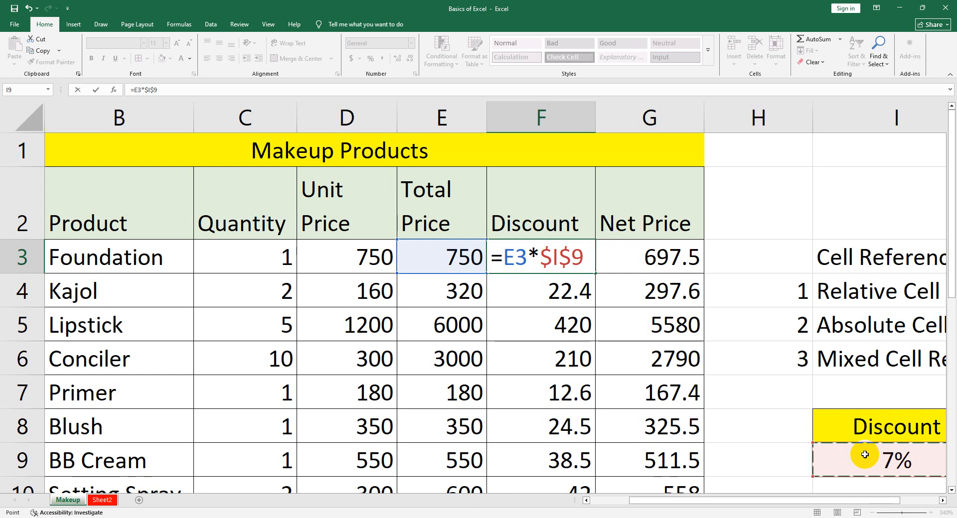
pyautogui.hotkey('ctrl', 'z')
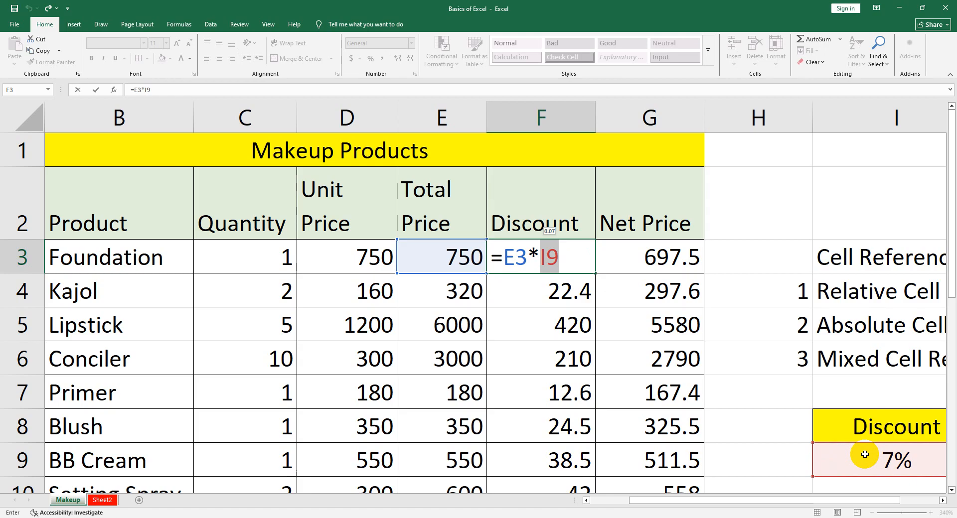
pyautogui.press('F4')
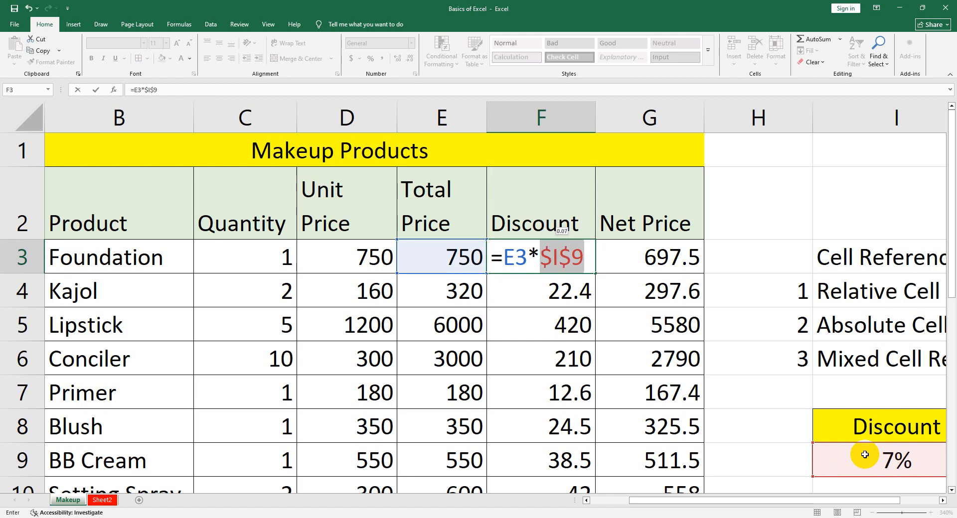
pyautogui.press('Return')
pyautogui.click(583, 260)
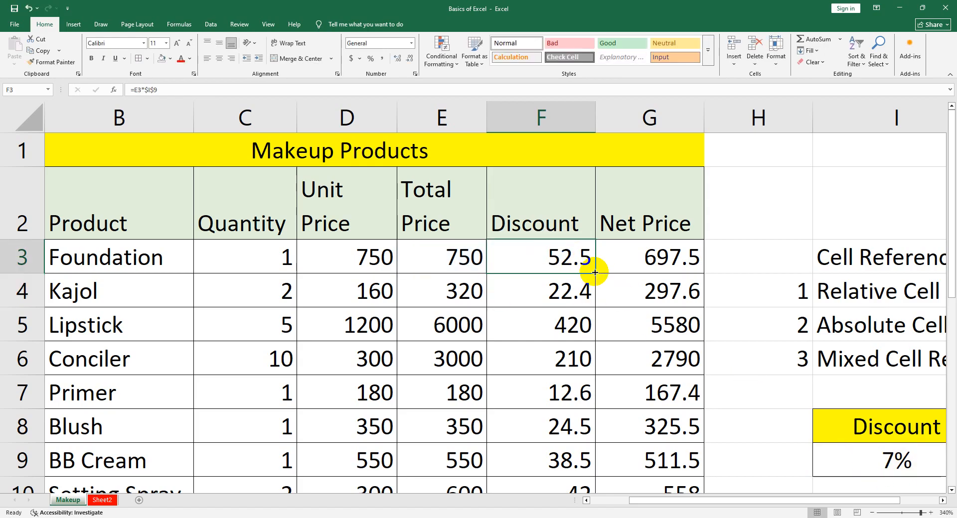
# Copy the absolute-reference discount formula from F3 down to F15 and review the filled Discount column
pyautogui.moveTo(595, 273); pyautogui.dragTo(574, 399)
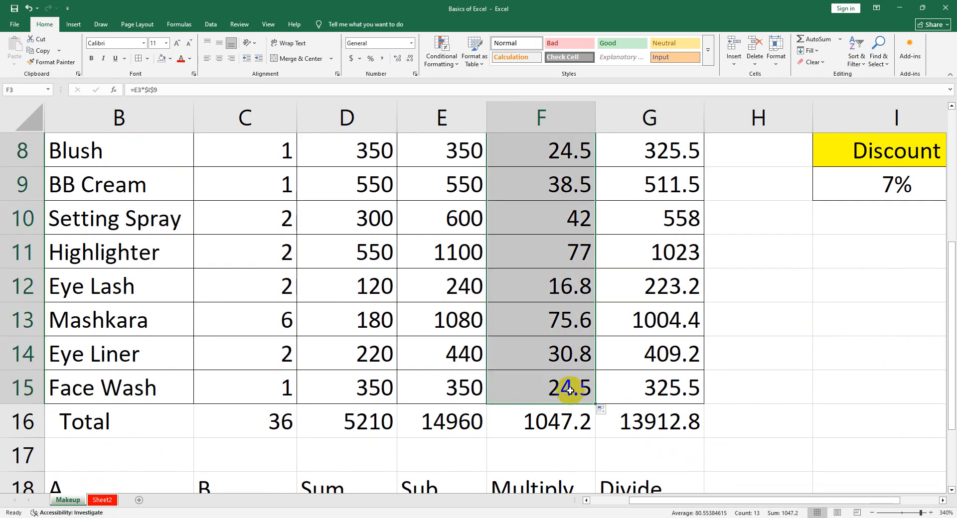
pyautogui.click(803, 360)
pyautogui.scroll(2, 780, 356)
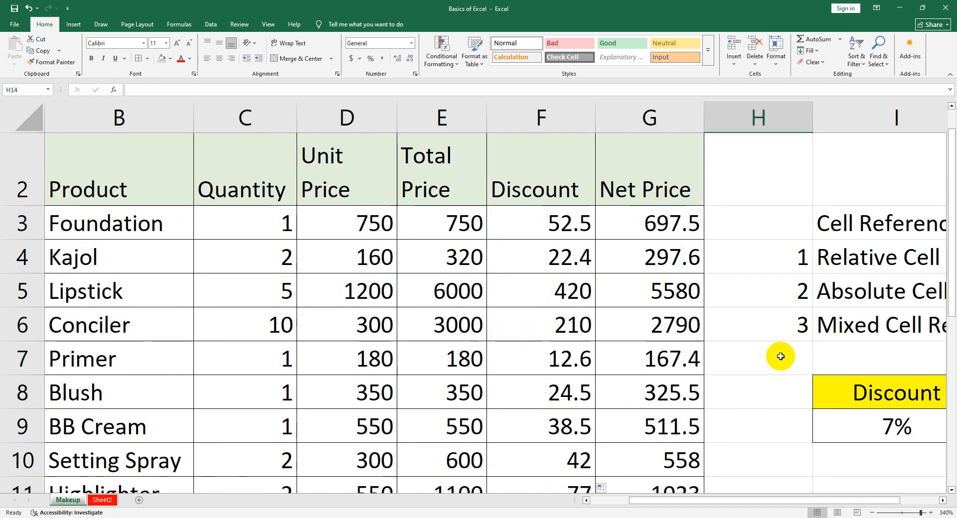
pyautogui.scroll(-1, 781, 356)
# Turn the rate reference in F3 into a mixed reference by removing the dollar sign before the row, giving =E3*$I9
pyautogui.click(842, 313)
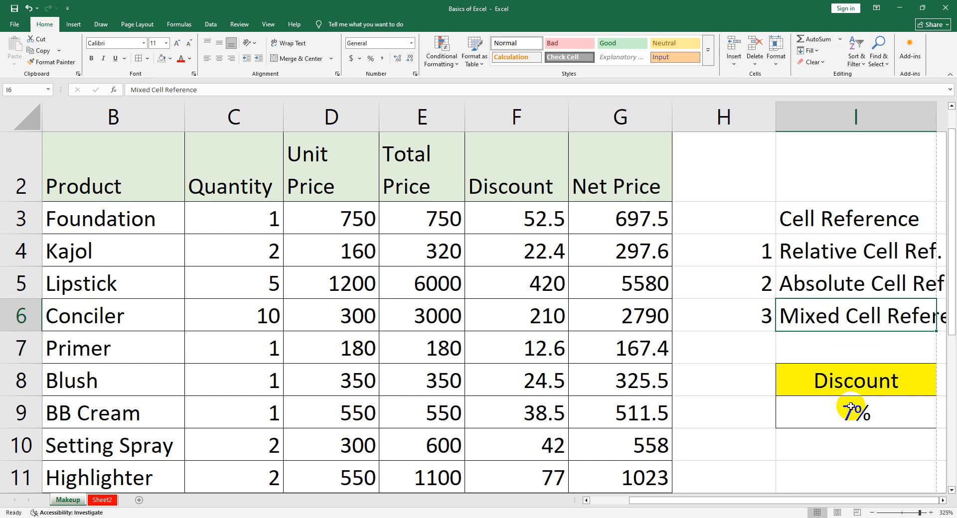
pyautogui.doubleClick(521, 219)
pyautogui.moveTo(534, 221); pyautogui.dragTo(528, 230)
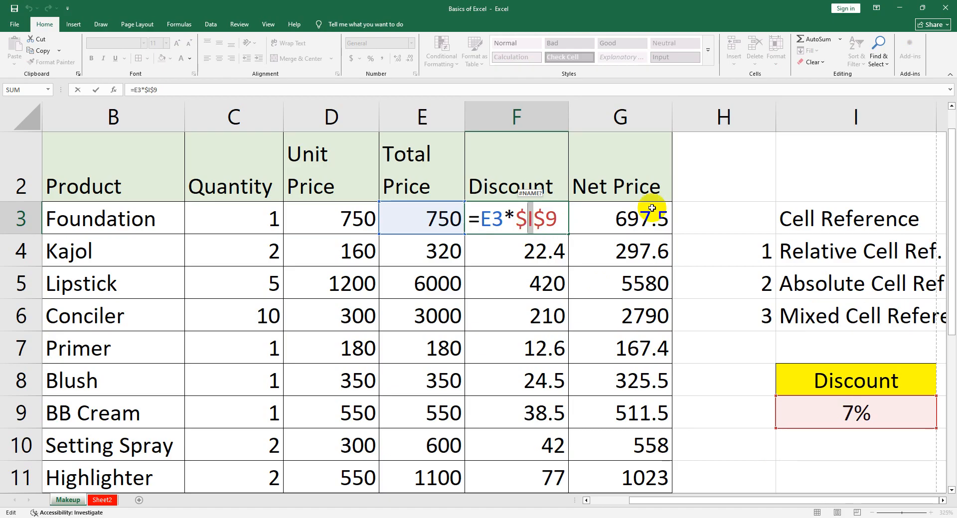
pyautogui.click(525, 219)
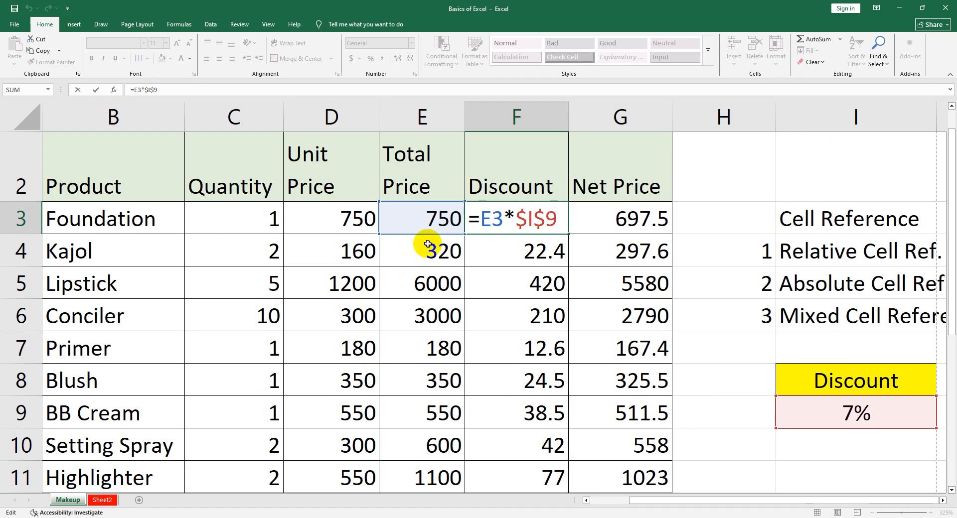
pyautogui.press('BackSpace')
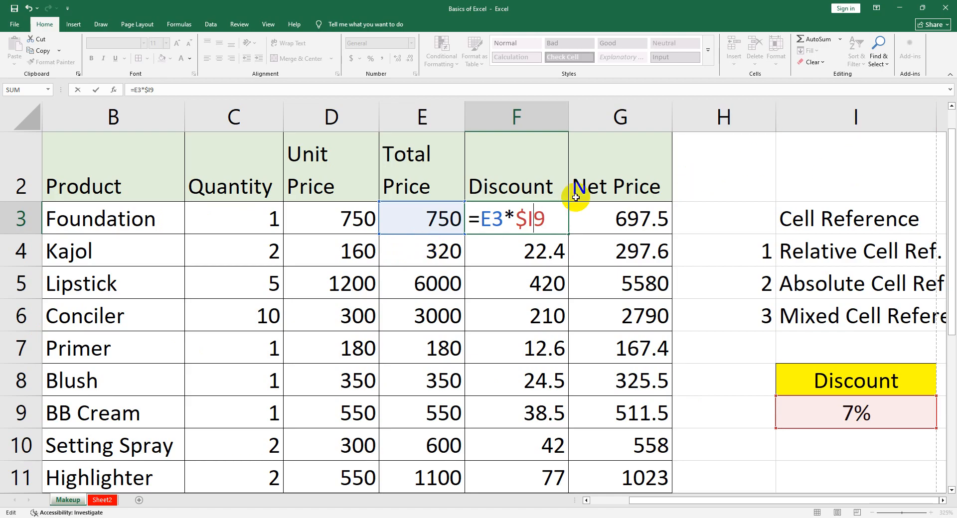
pyautogui.moveTo(515, 218); pyautogui.dragTo(528, 218)
pyautogui.click(545, 218)
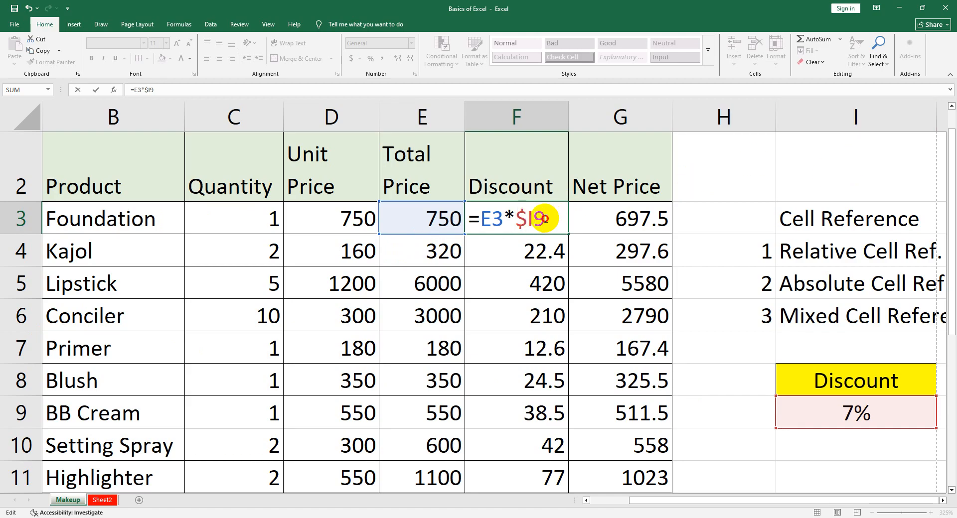
pyautogui.press('Return')
# Copy the mixed-reference formula from F3 to F4 and compare the rate references in both cells
pyautogui.click(553, 220)
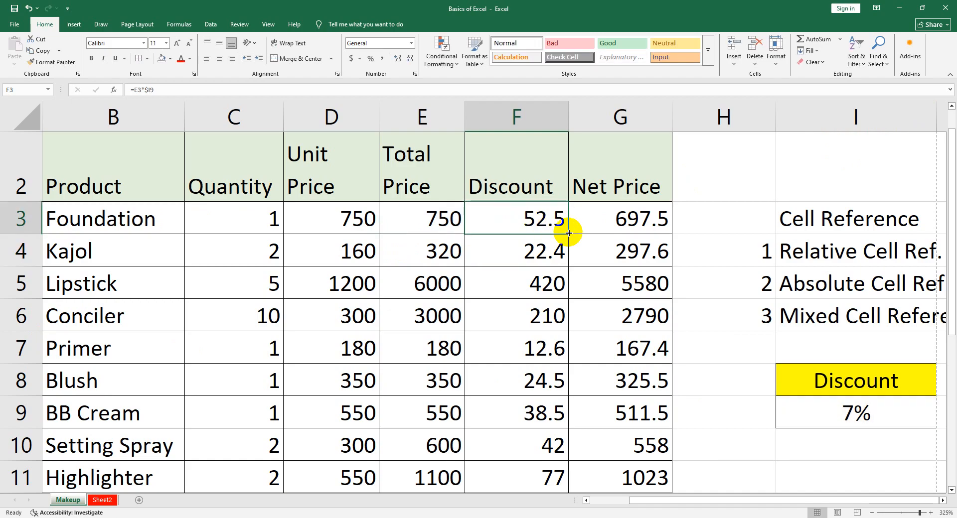
pyautogui.moveTo(568, 234); pyautogui.dragTo(568, 262)
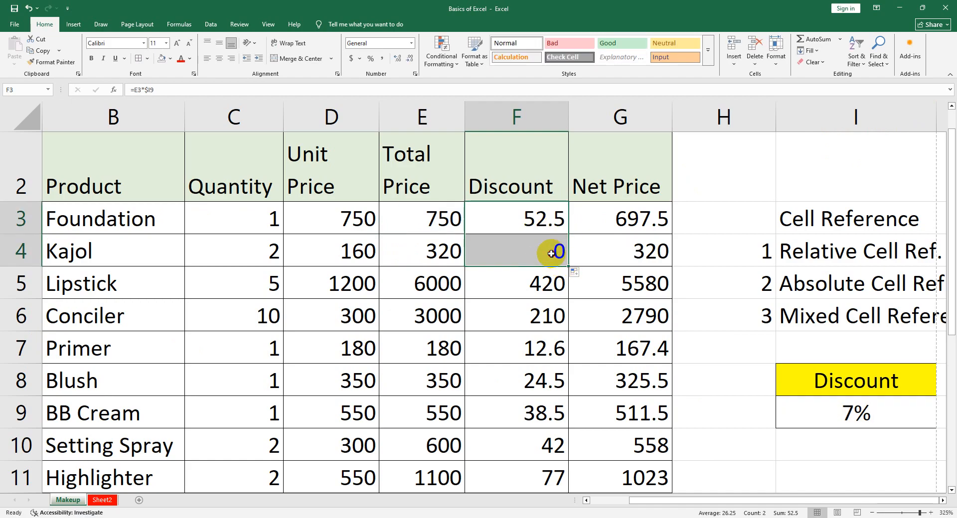
pyautogui.doubleClick(552, 252)
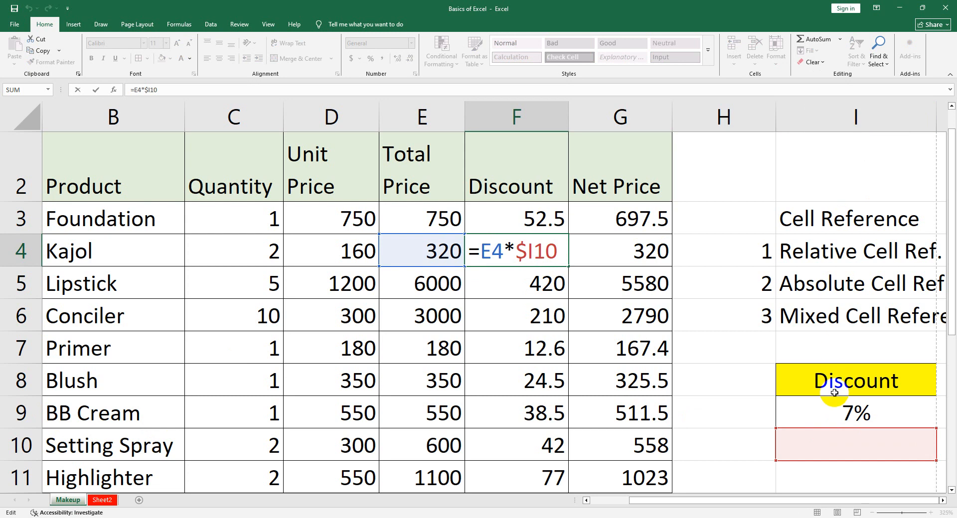
pyautogui.click(532, 232)
pyautogui.doubleClick(548, 225)
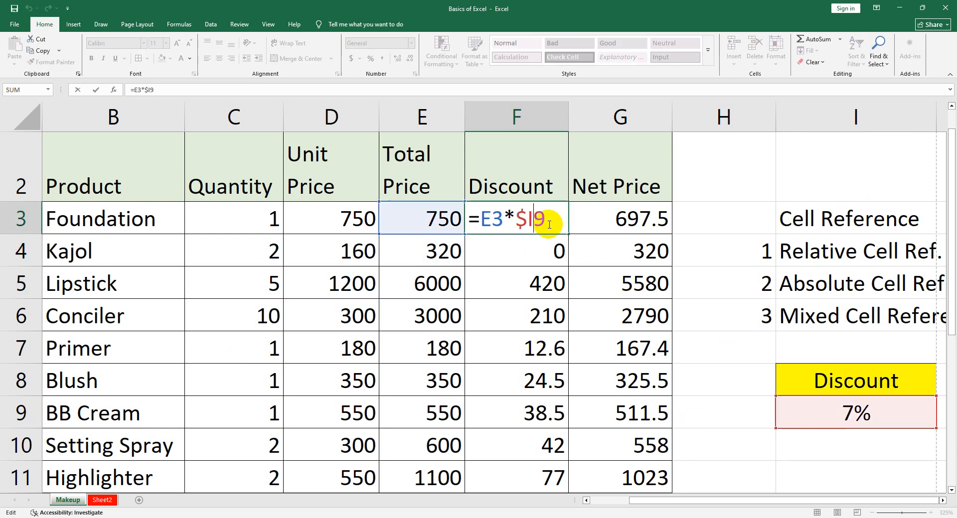
pyautogui.click(543, 248)
pyautogui.doubleClick(548, 252)
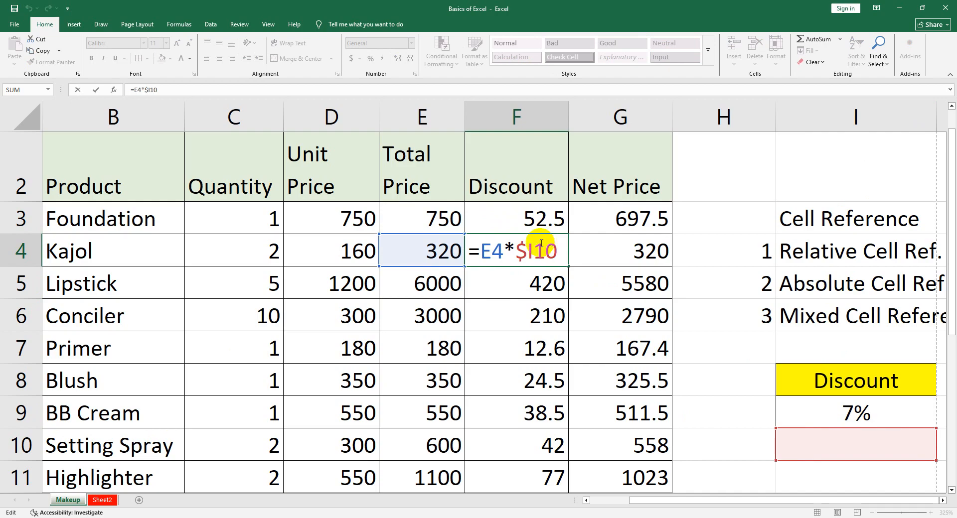
pyautogui.press('Return')
# Restore the absolute rate reference in F3 as =E3*$I$9 and copy the formula down the Discount column
pyautogui.doubleClick(533, 219)
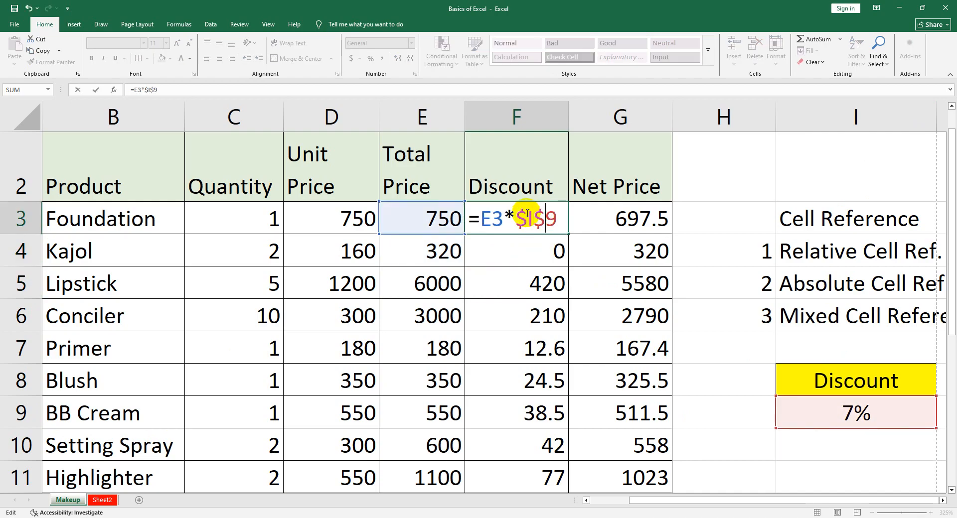
pyautogui.press('Return')
pyautogui.click(526, 213)
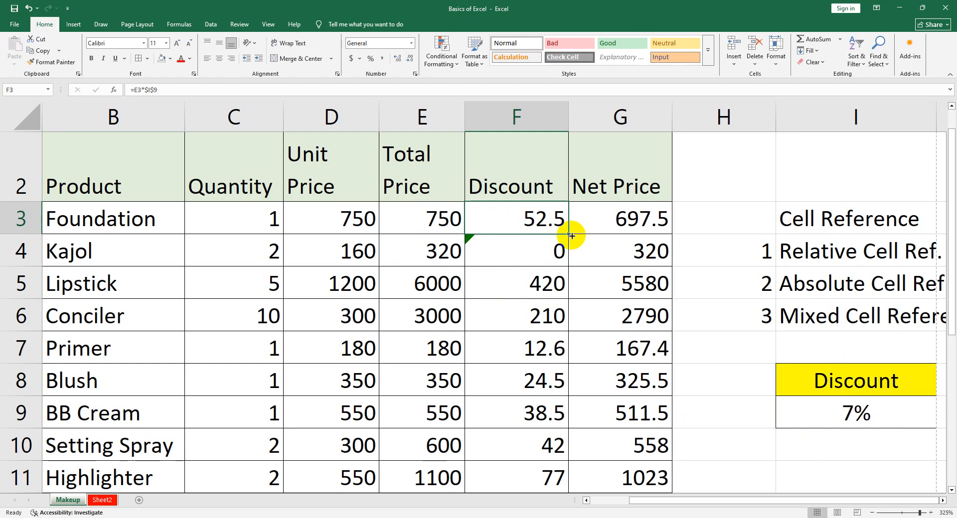
pyautogui.moveTo(569, 234); pyautogui.dragTo(537, 350)
pyautogui.scroll(2, 543, 357)
# Review the discount formula in F3, the net price formula in G3 and the whole product table
pyautogui.doubleClick(529, 253)
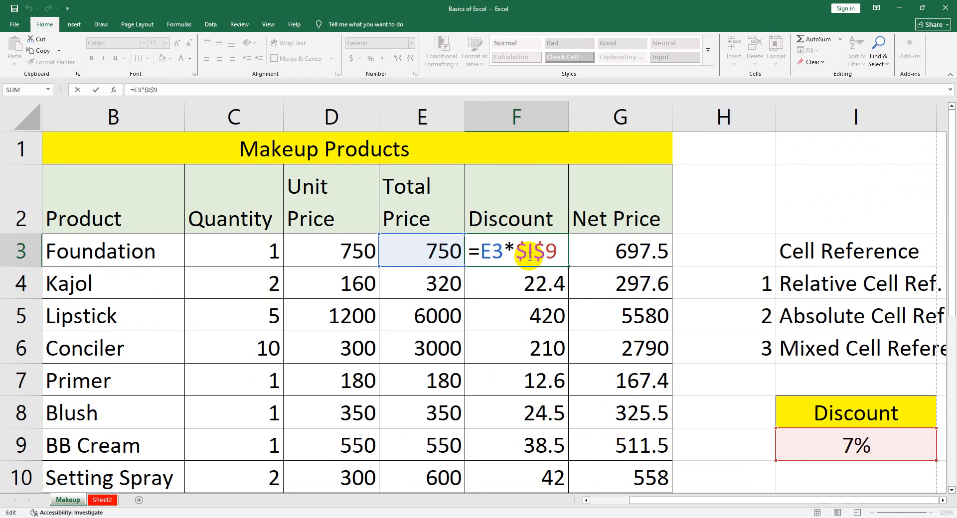
pyautogui.press('Return')
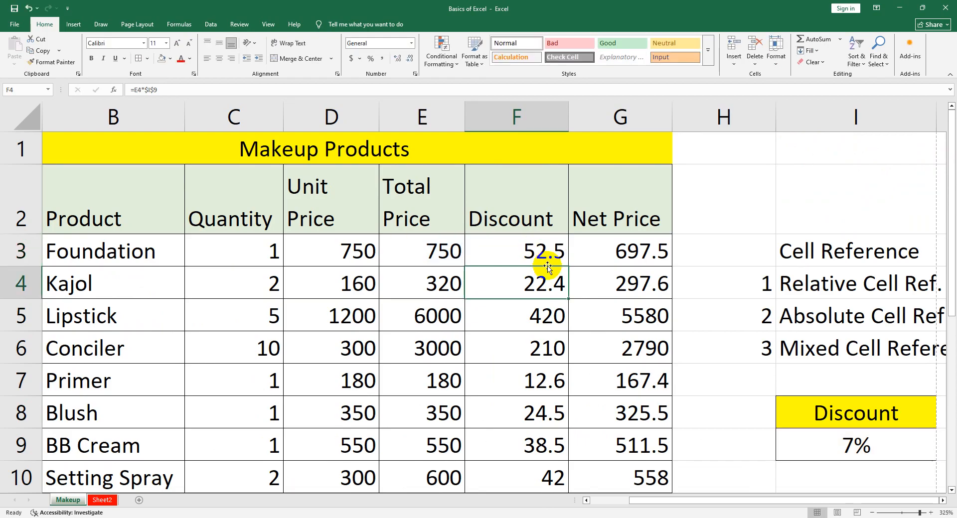
pyautogui.click(599, 258)
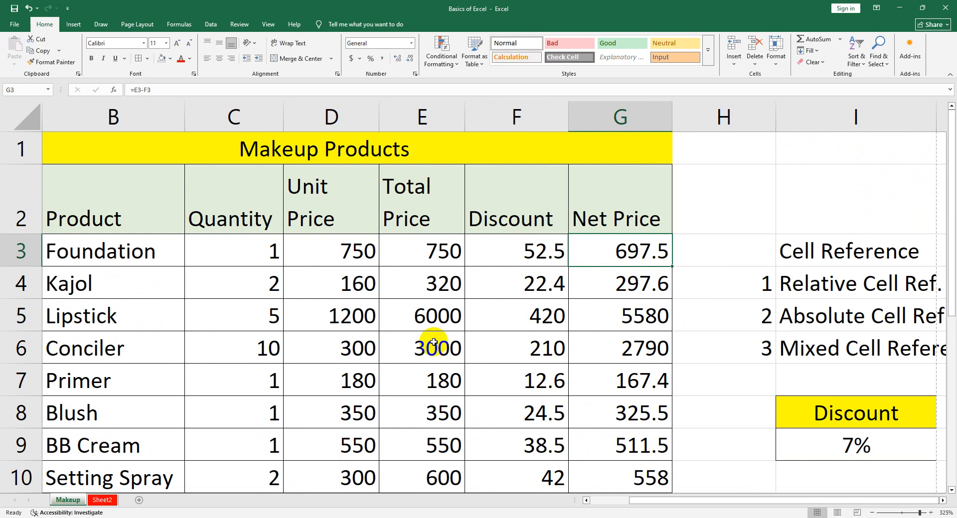
pyautogui.keyDown('ctrl'); pyautogui.scroll(-3, 382, 363); pyautogui.keyUp('ctrl')
pyautogui.keyDown('ctrl'); pyautogui.scroll(-3, 354, 359); pyautogui.keyUp('ctrl')
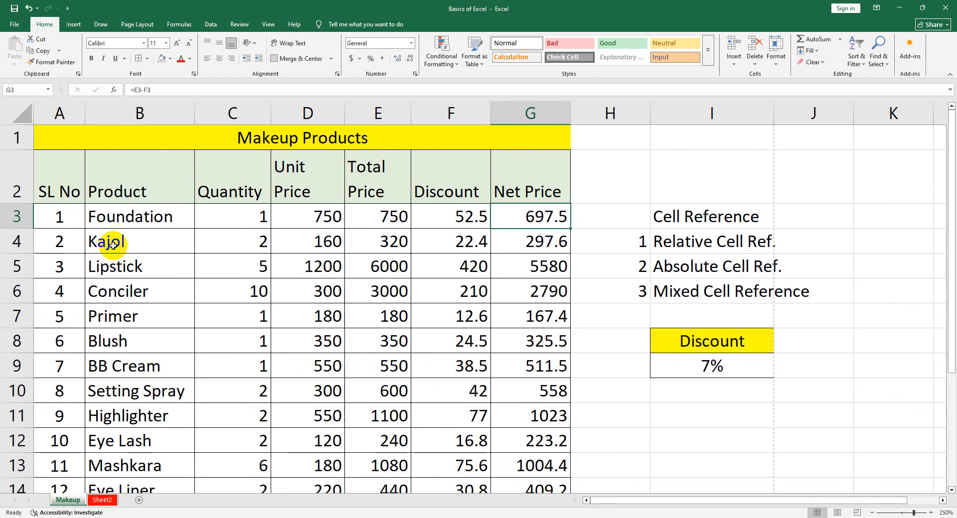
pyautogui.scroll(-1, 149, 255)
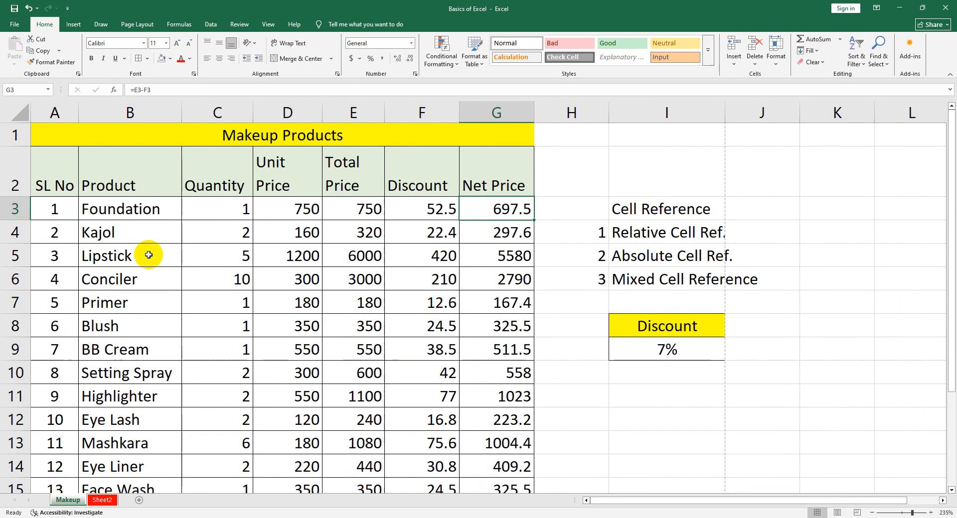
pyautogui.scroll(-2, 149, 254)
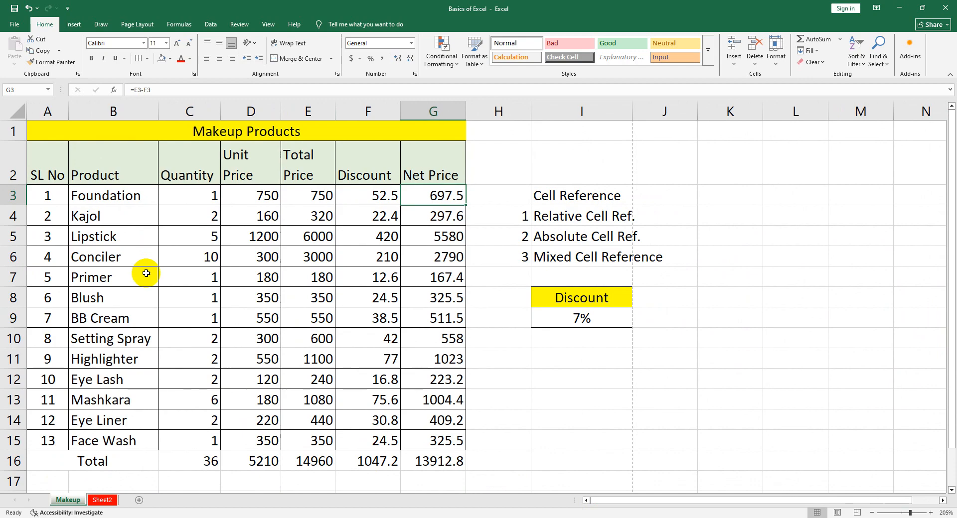